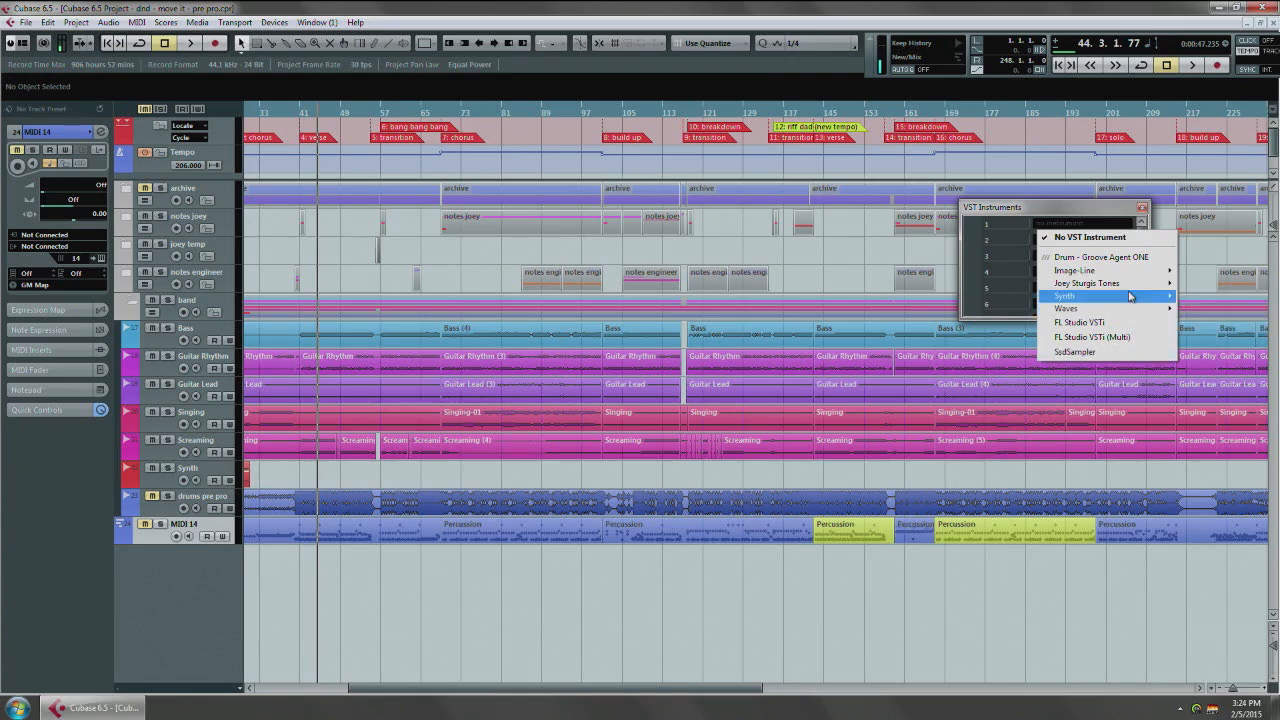
# Step: Load SsdSampler as the VST instrument in the first slot and move its window clear of the VST Instruments rack
pyautogui.moveTo(1110, 284)
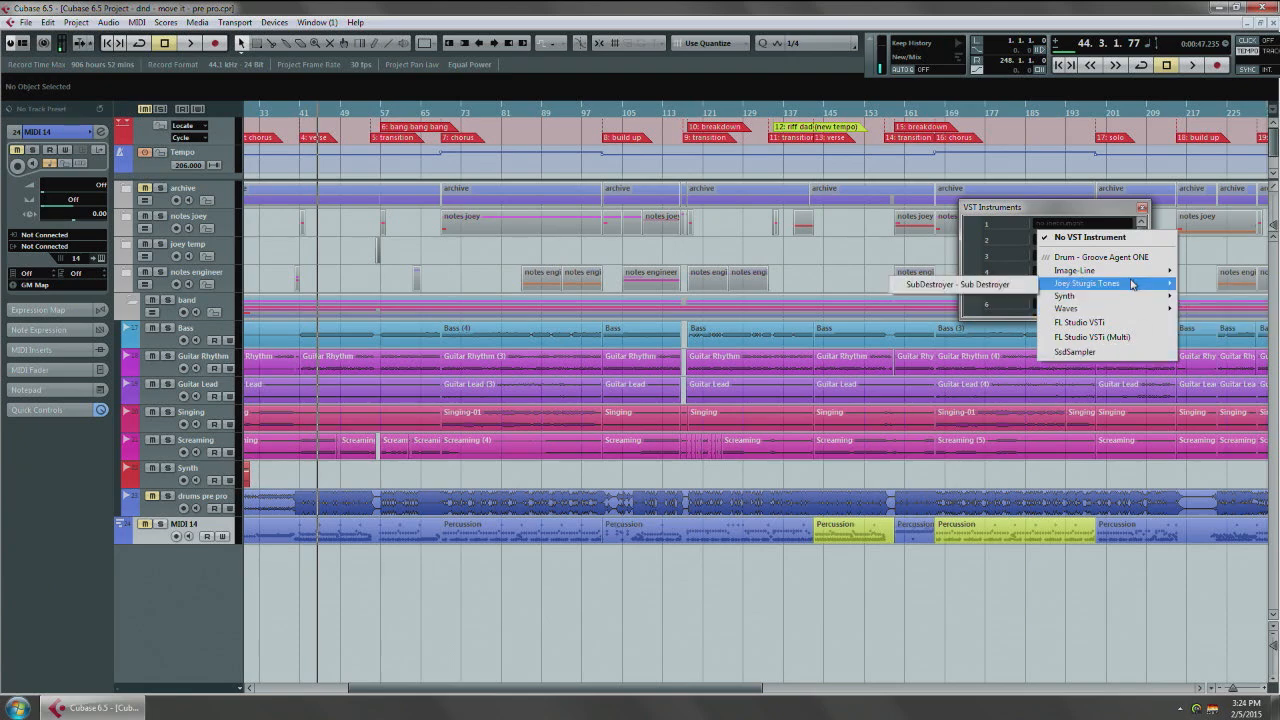
pyautogui.click(1084, 352)
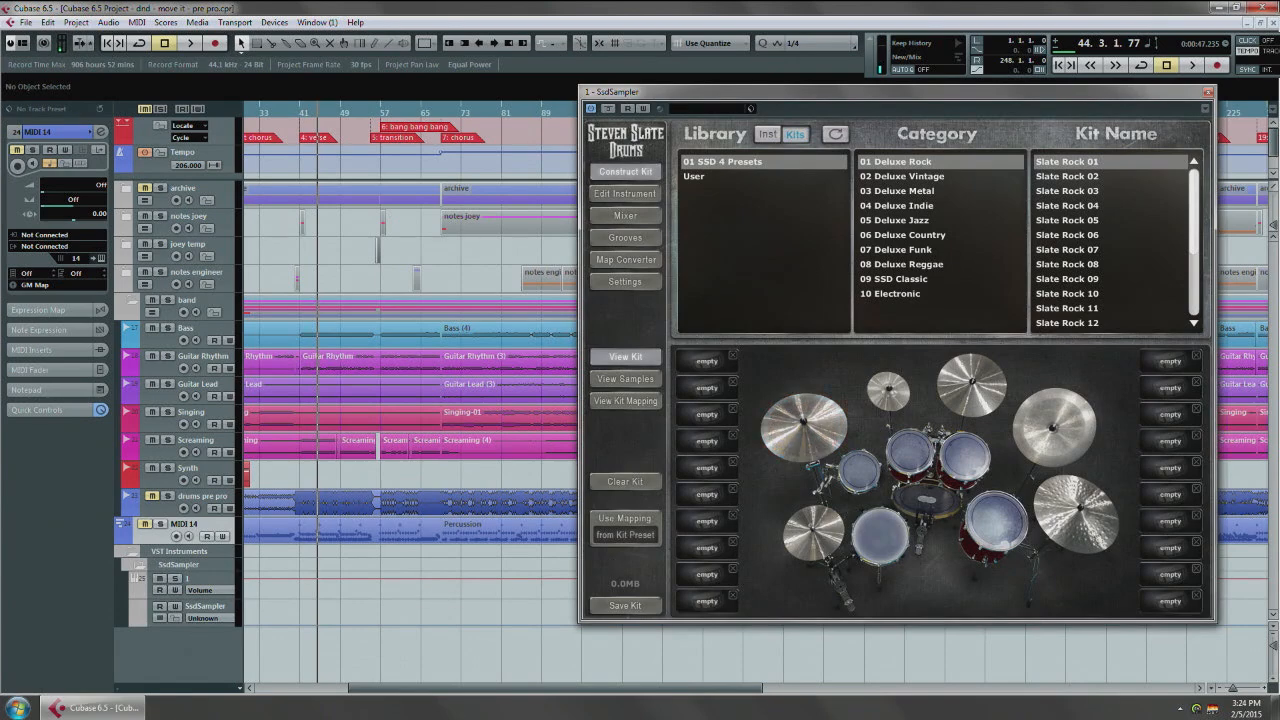
pyautogui.moveTo(1177, 96); pyautogui.dragTo(869, 119)
# Step: Activate all outputs of SsdSampler and look over its output channels in the track list
pyautogui.click(1025, 228)
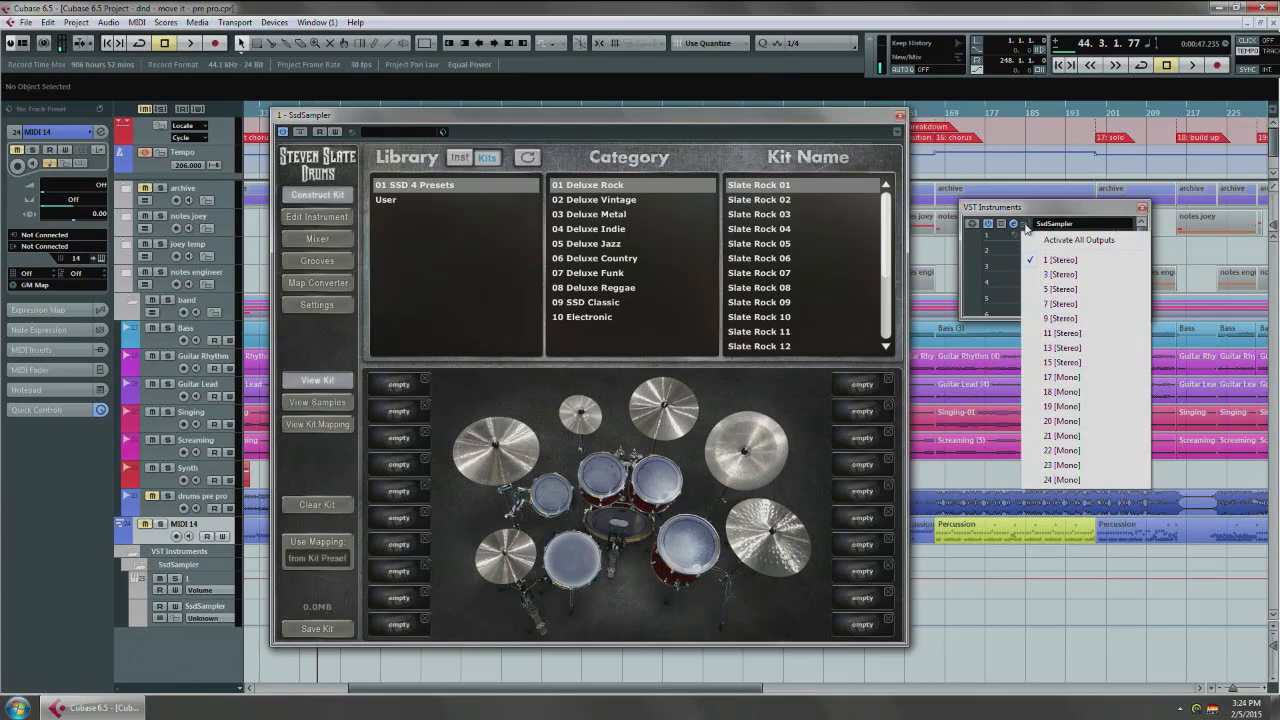
pyautogui.moveTo(1061, 213); pyautogui.dragTo(1056, 214)
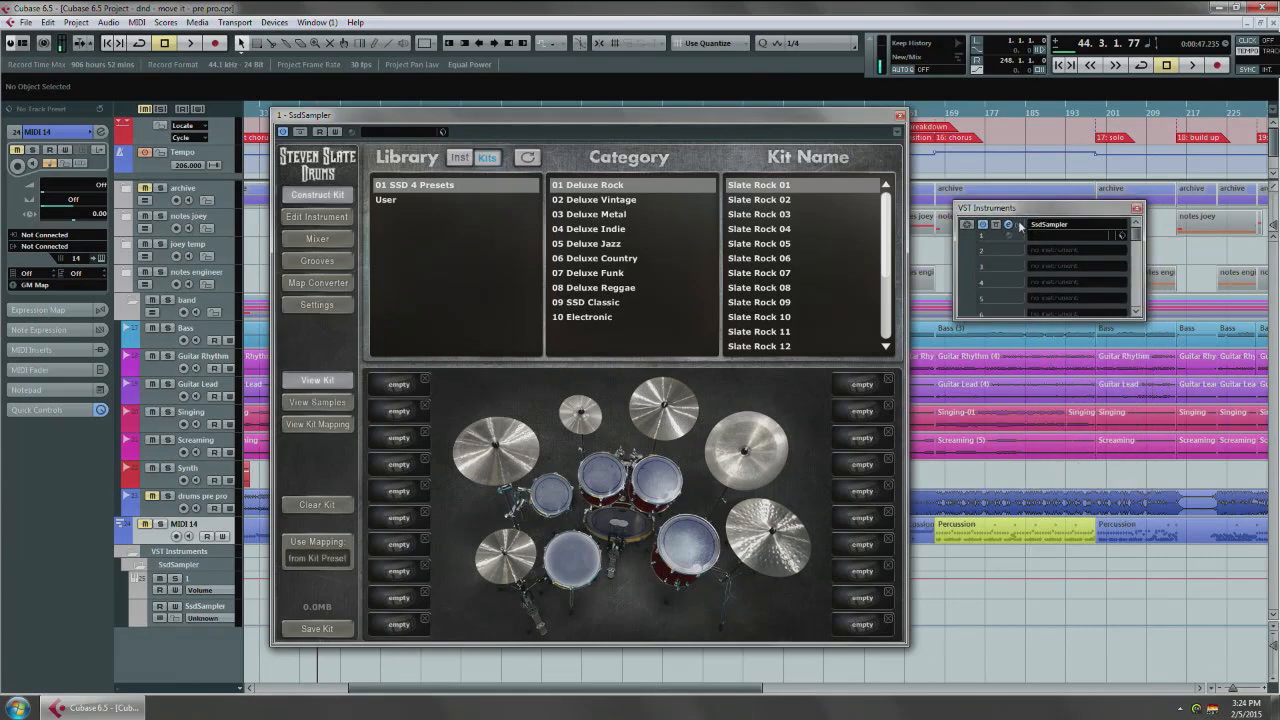
pyautogui.click(1008, 225)
pyautogui.click(1020, 228)
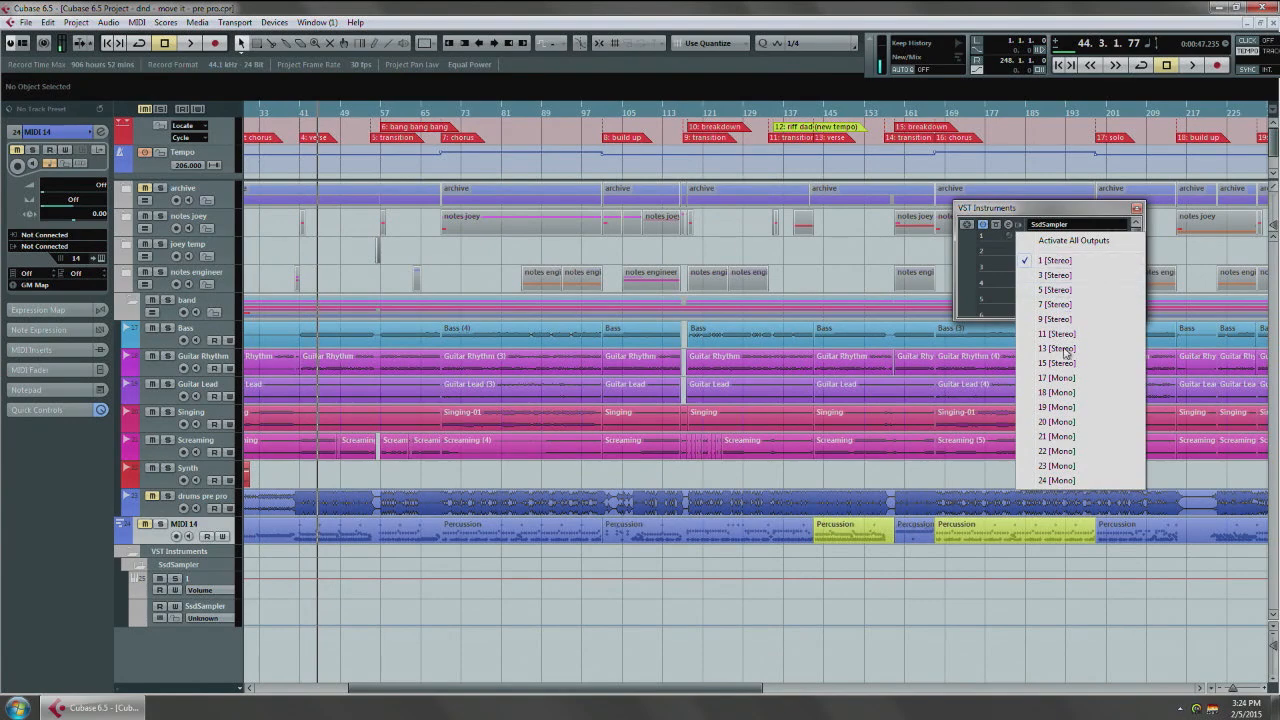
pyautogui.click(1068, 241)
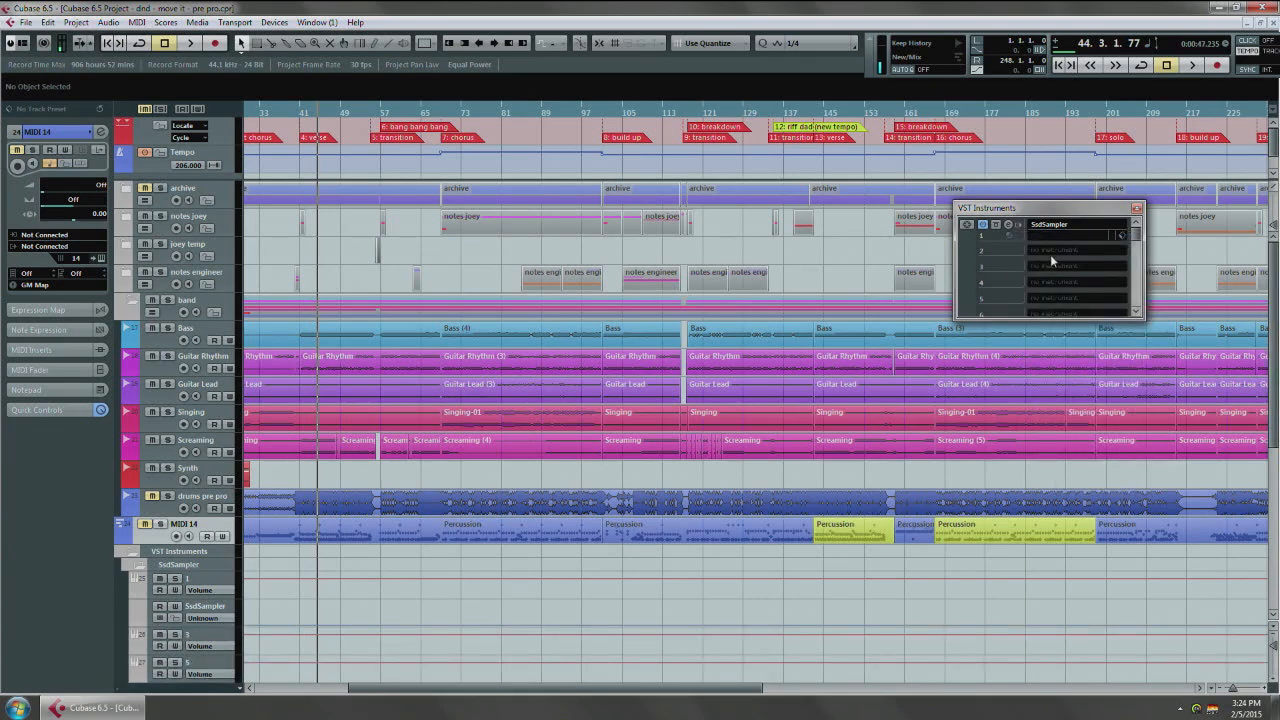
pyautogui.scroll(-6, 491, 477)
pyautogui.scroll(1, 460, 477)
pyautogui.scroll(3, 460, 477)
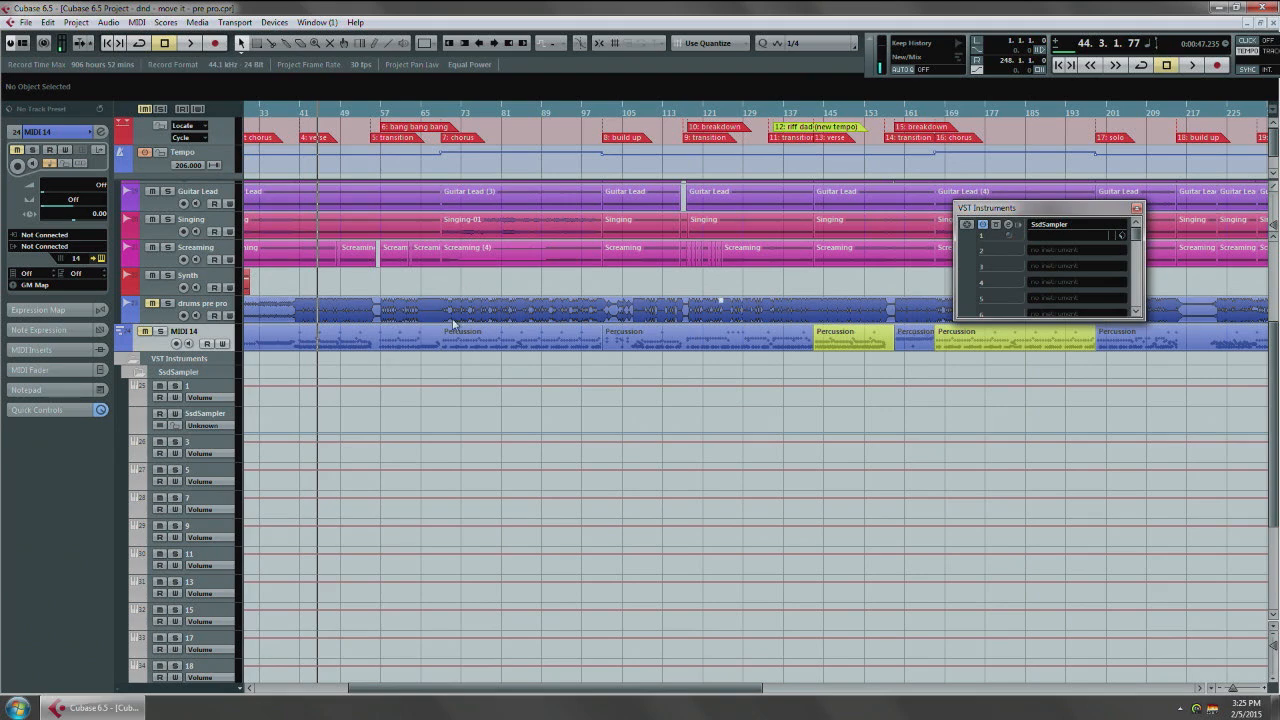
# Step: Reopen SsdSampler, look at its mixer and return to kit construction to show the 03 Deluxe Metal kits
pyautogui.click(1009, 226)
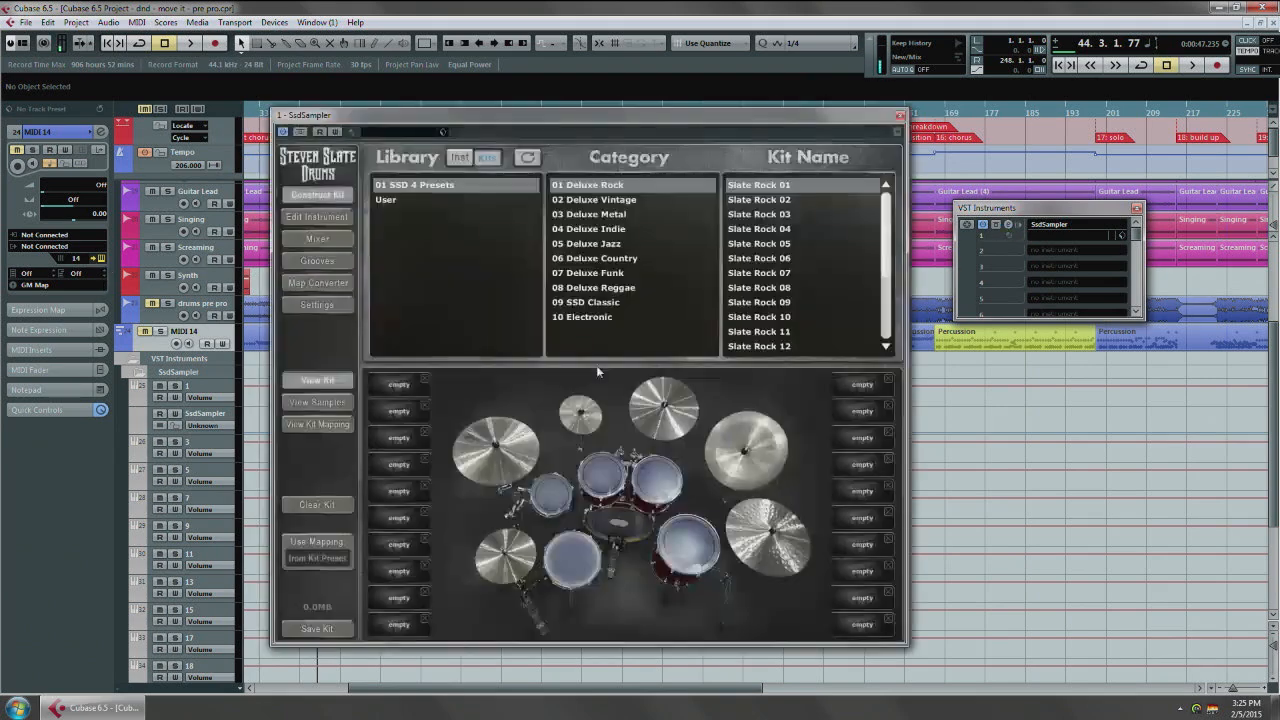
pyautogui.click(318, 240)
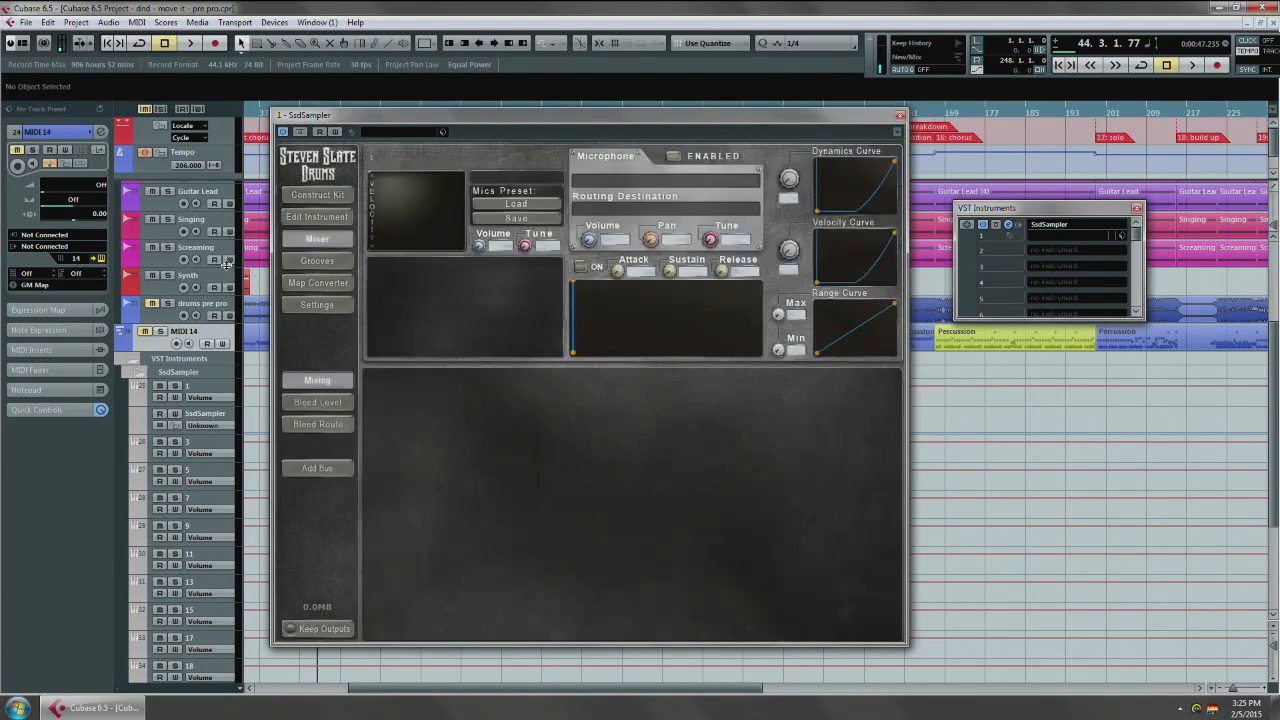
pyautogui.click(315, 196)
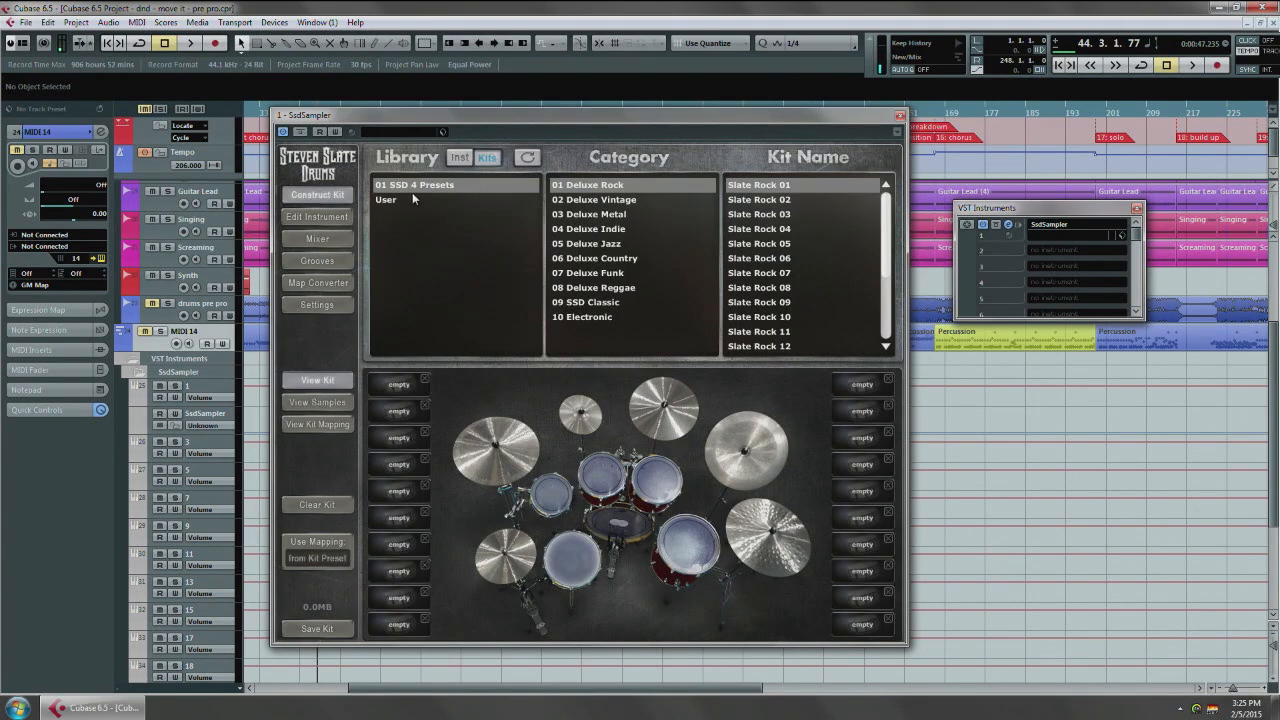
pyautogui.click(621, 216)
# Step: Try out the kits Slate Metal 02, 04, 05, 06, 01 and 02 again by loading each one
pyautogui.click(792, 202)
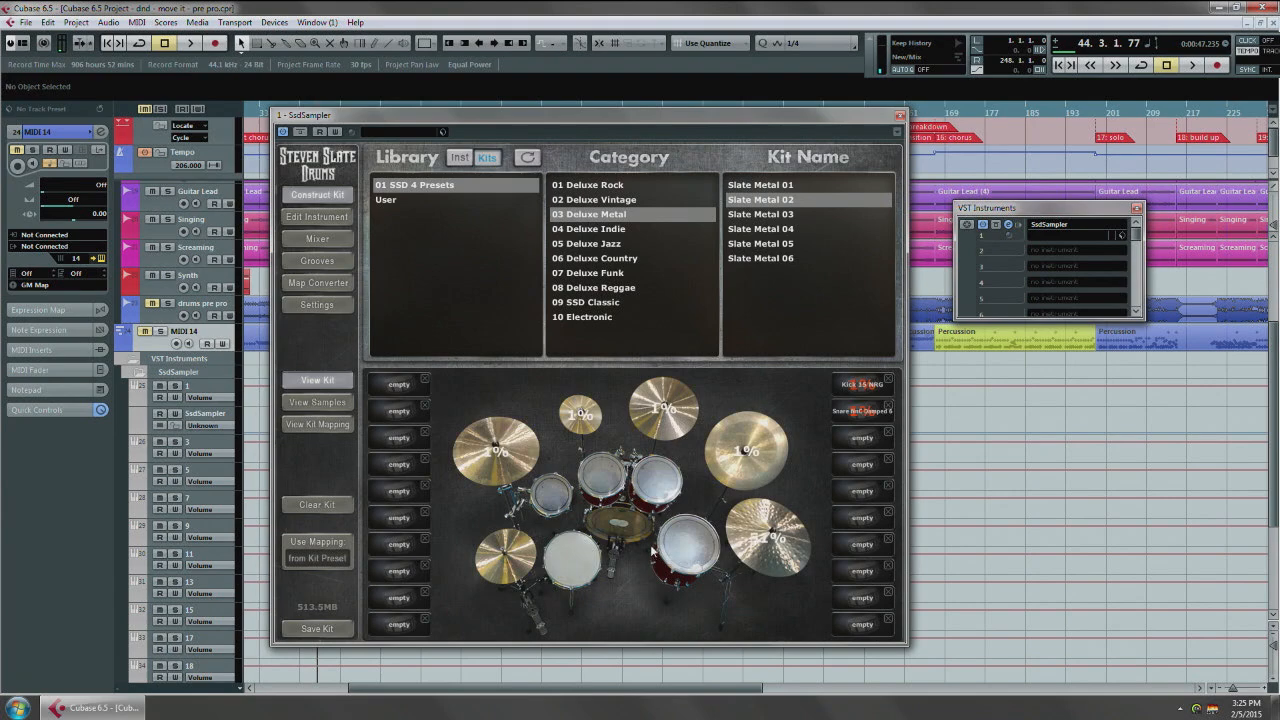
pyautogui.click(782, 230)
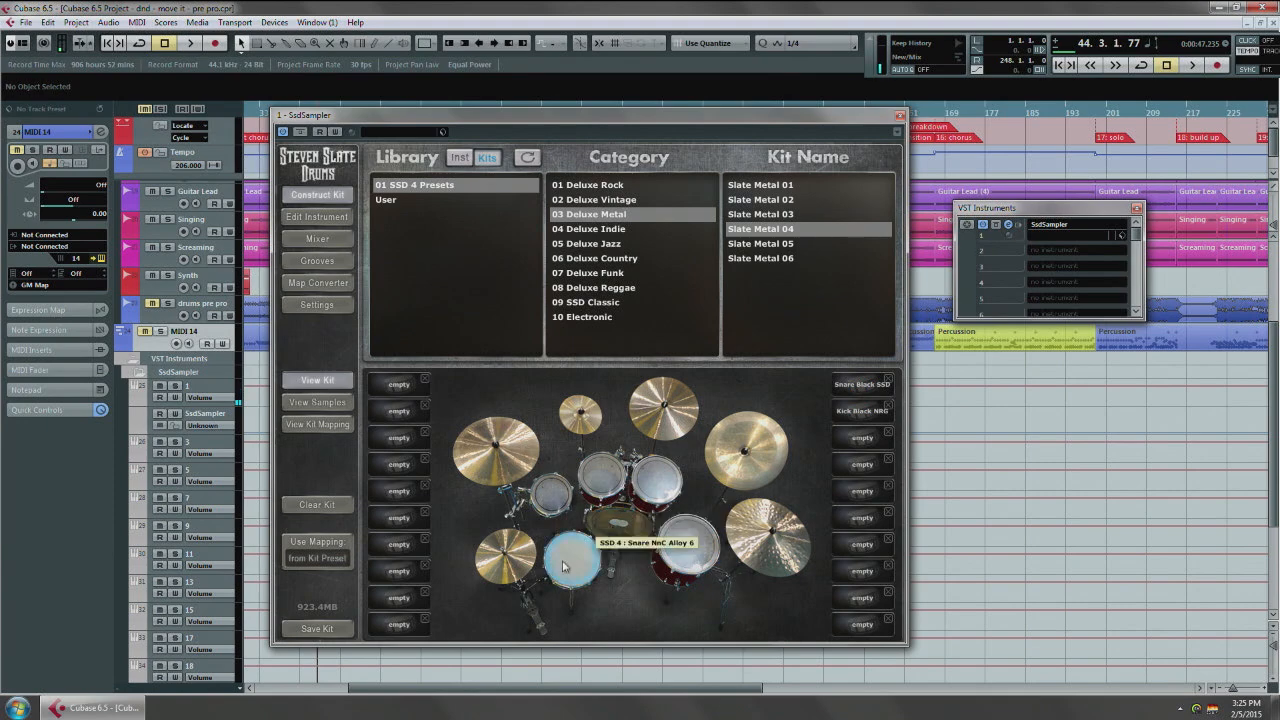
pyautogui.click(774, 244)
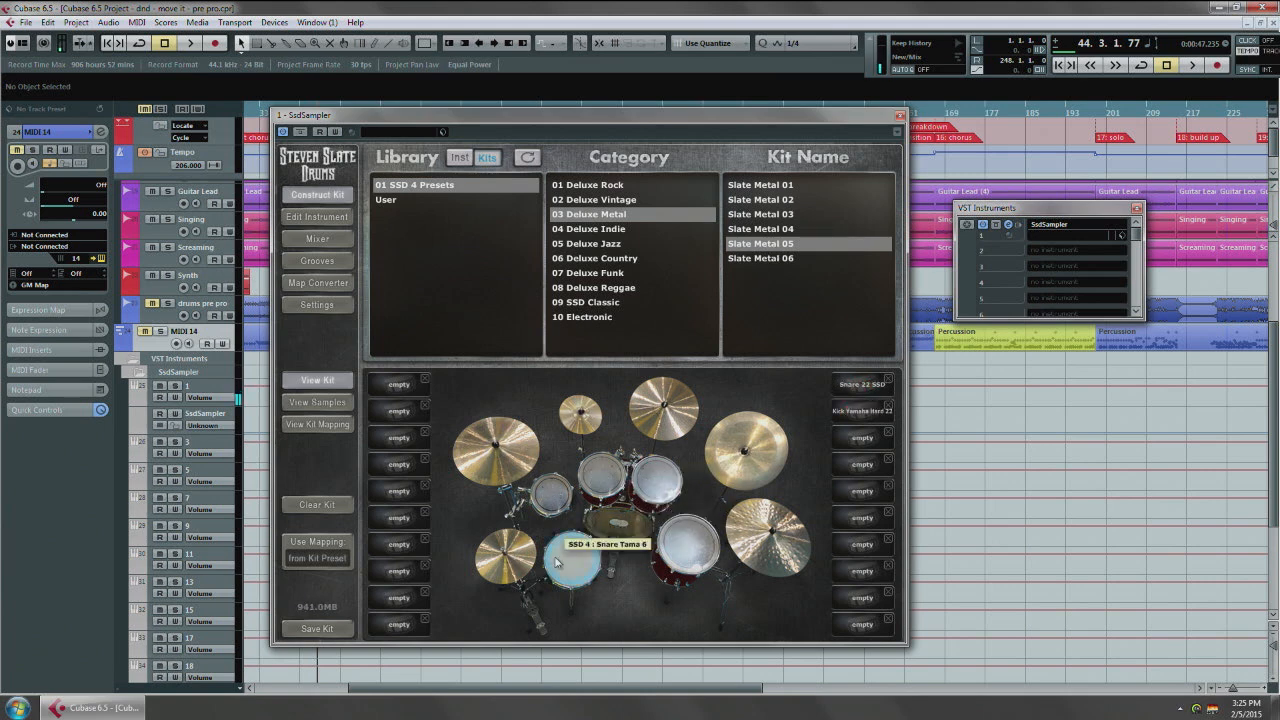
pyautogui.click(764, 260)
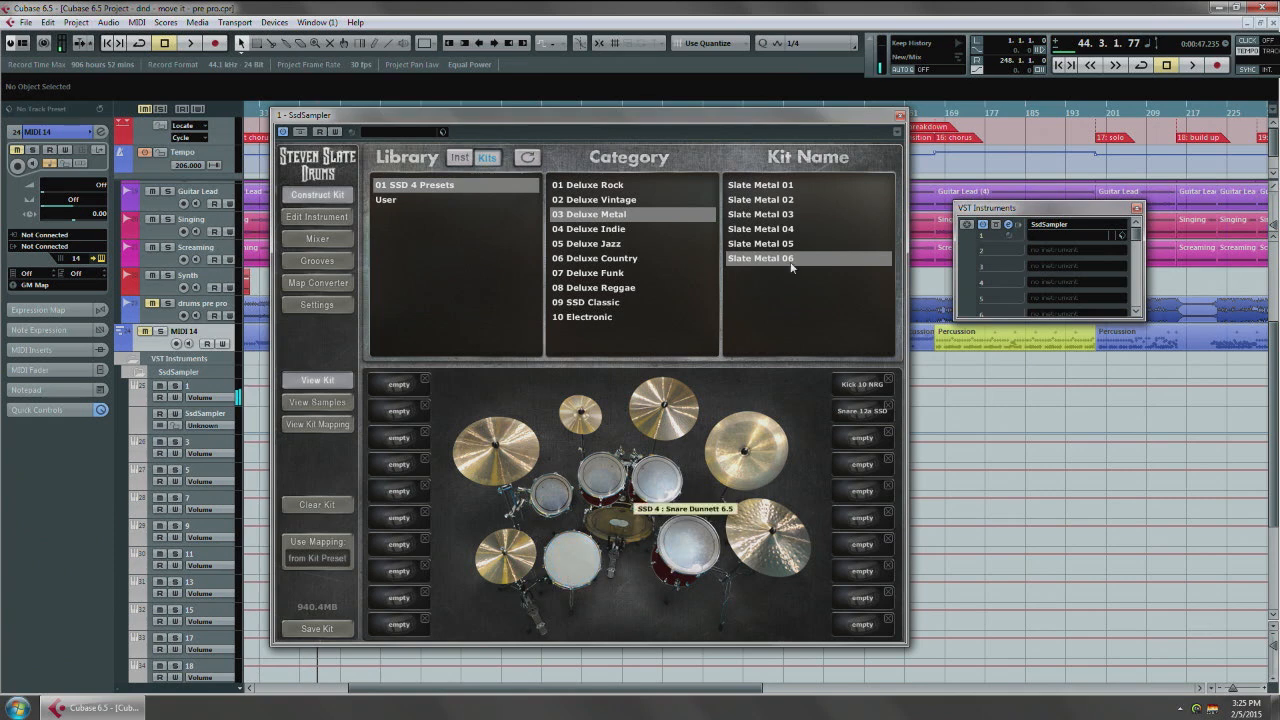
pyautogui.click(775, 188)
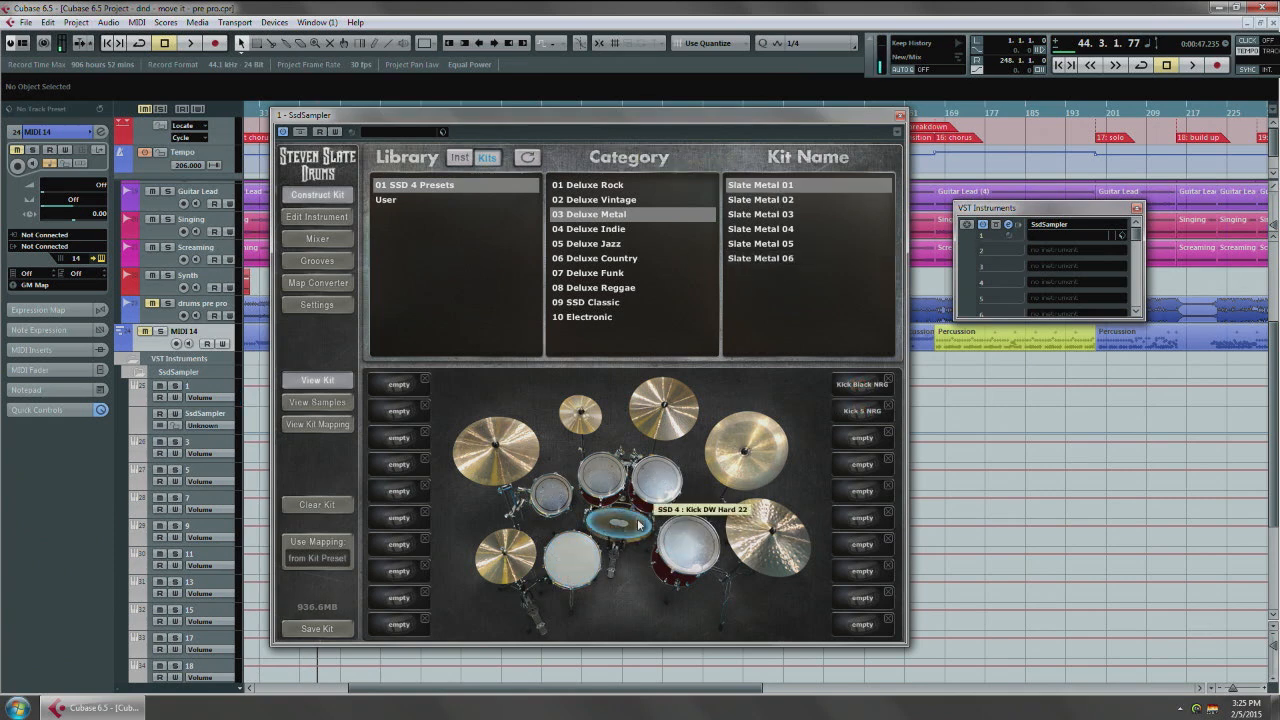
pyautogui.click(575, 566)
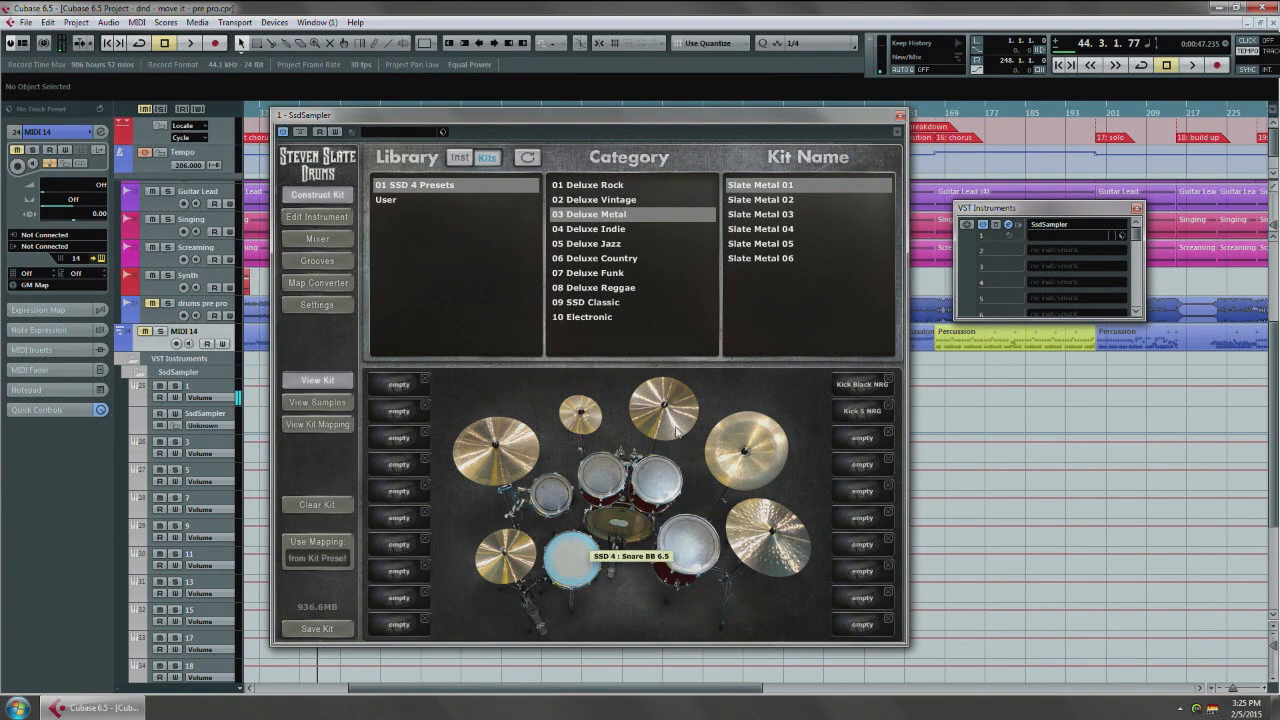
pyautogui.click(759, 203)
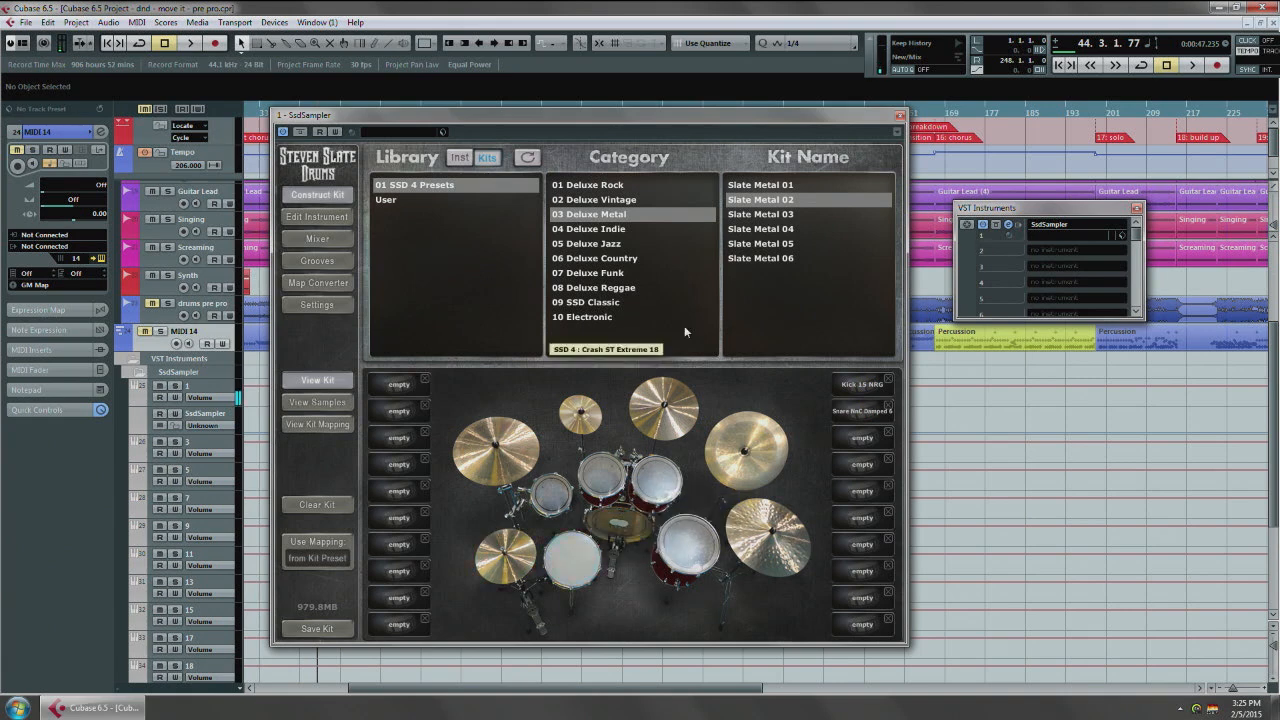
# Step: Load the Slate Metal 03 kit and audition its snare drum
pyautogui.click(765, 215)
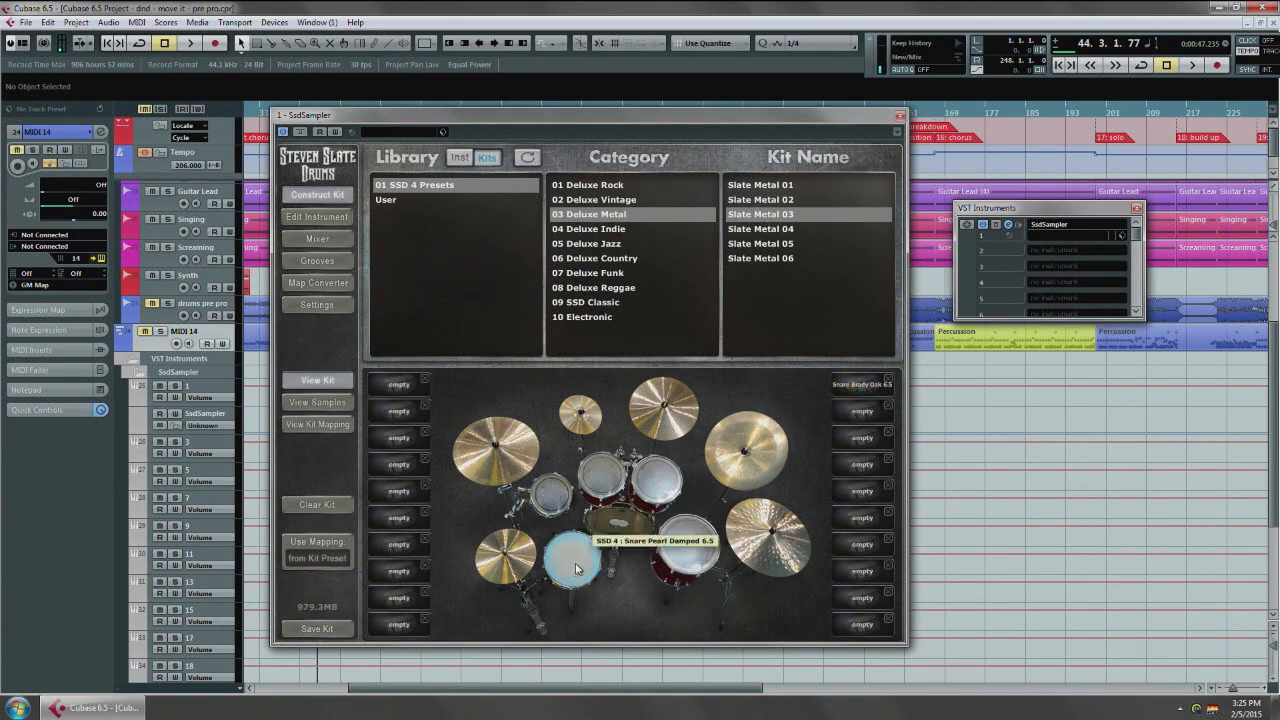
pyautogui.click(602, 535)
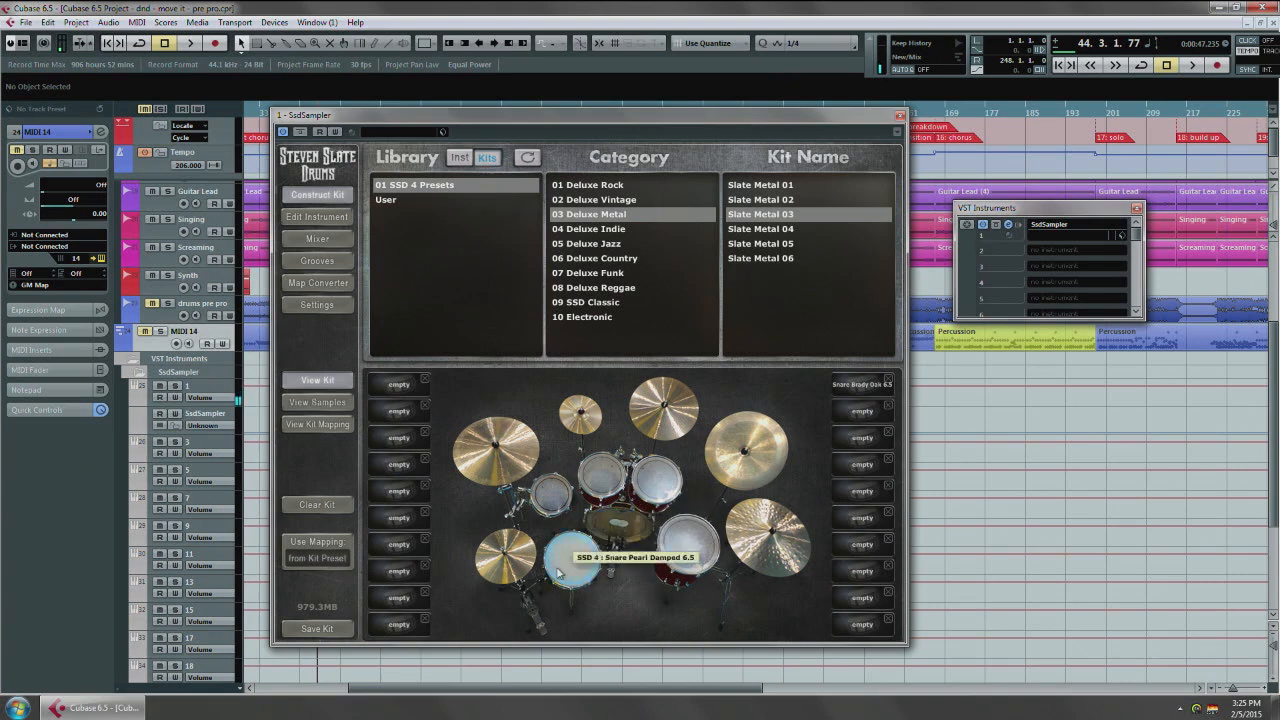
pyautogui.click(558, 573)
# Step: Remove the kit's main snare and put Snare 12a NRG from SSD 4 Classic Vol.2 in its place
pyautogui.rightClick(567, 561)
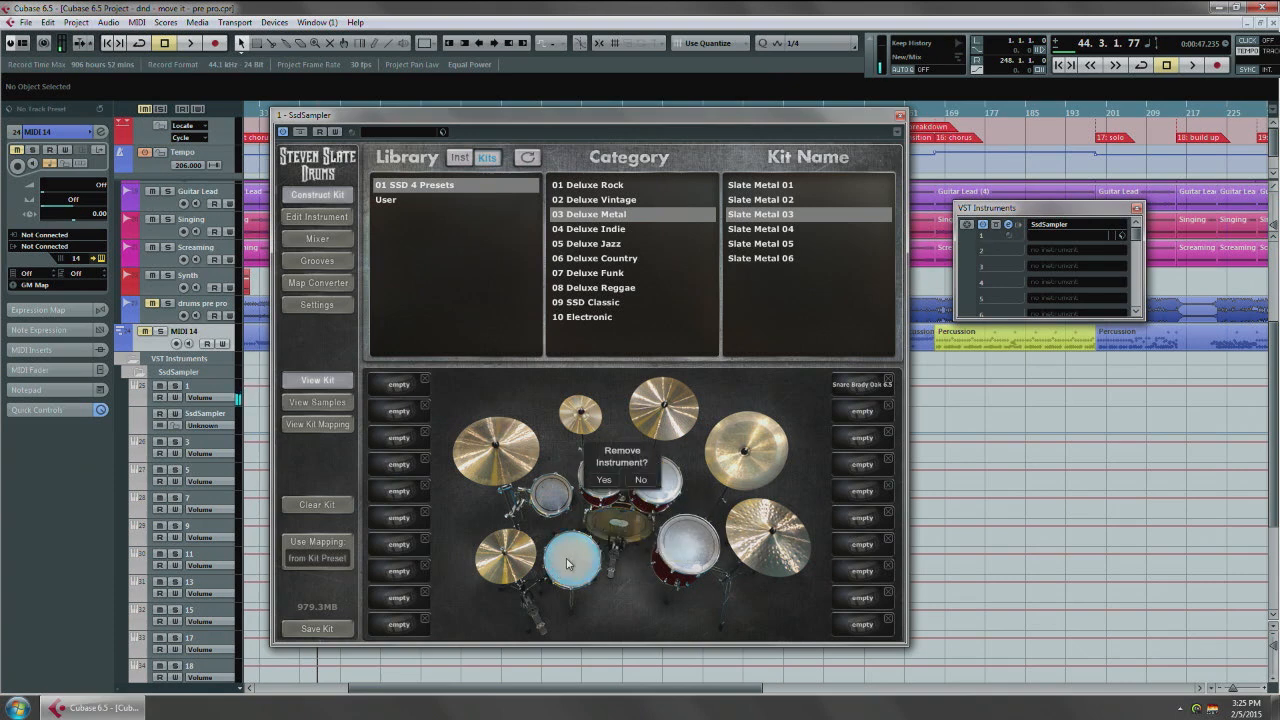
pyautogui.click(606, 480)
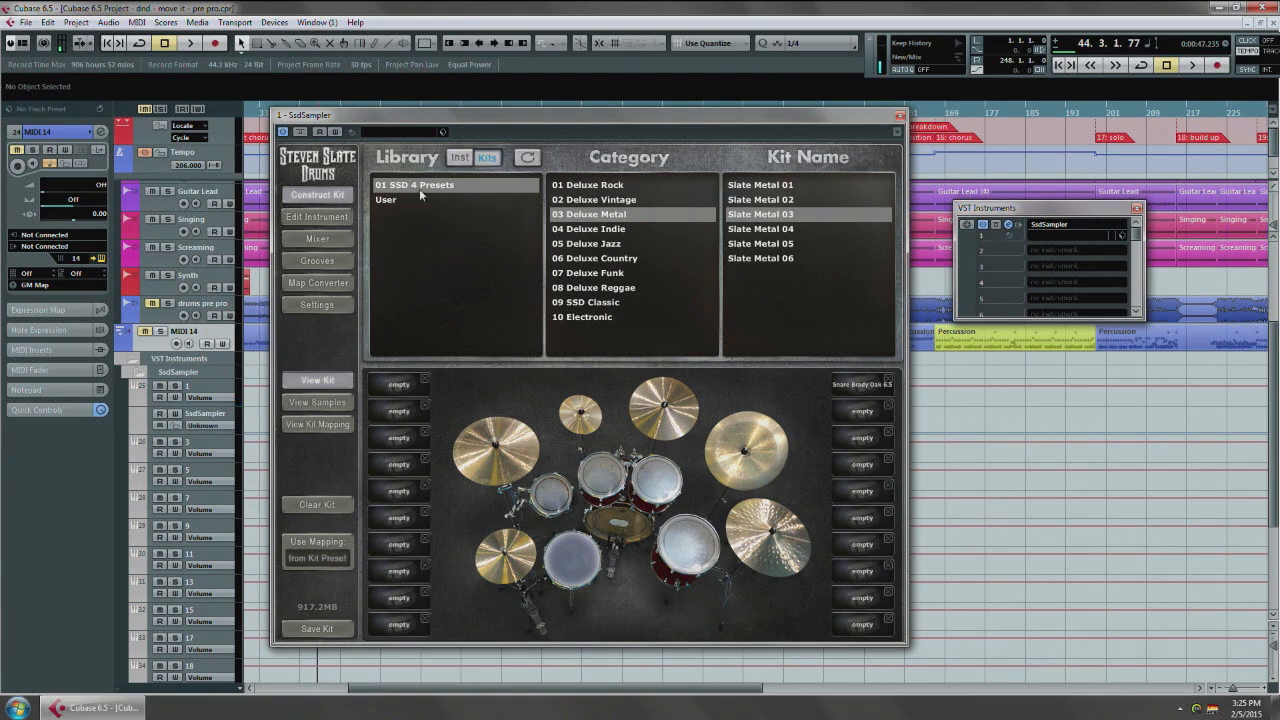
pyautogui.click(462, 159)
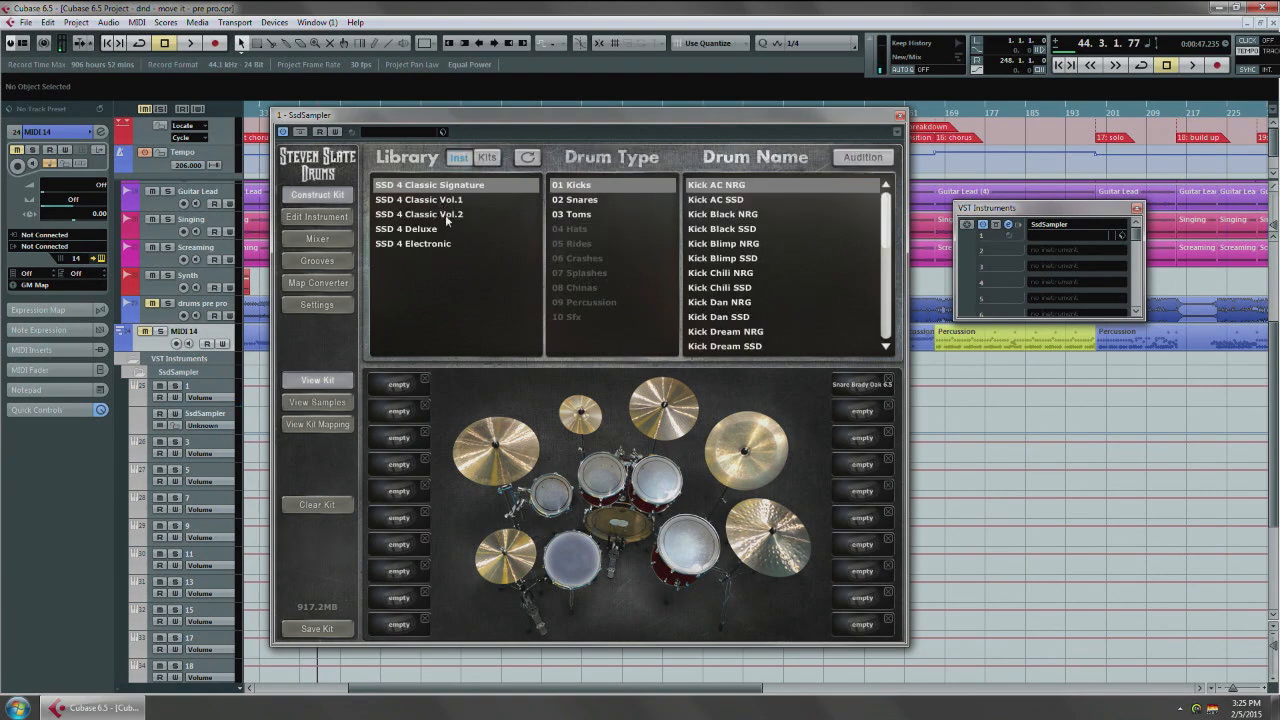
pyautogui.click(447, 220)
pyautogui.click(591, 201)
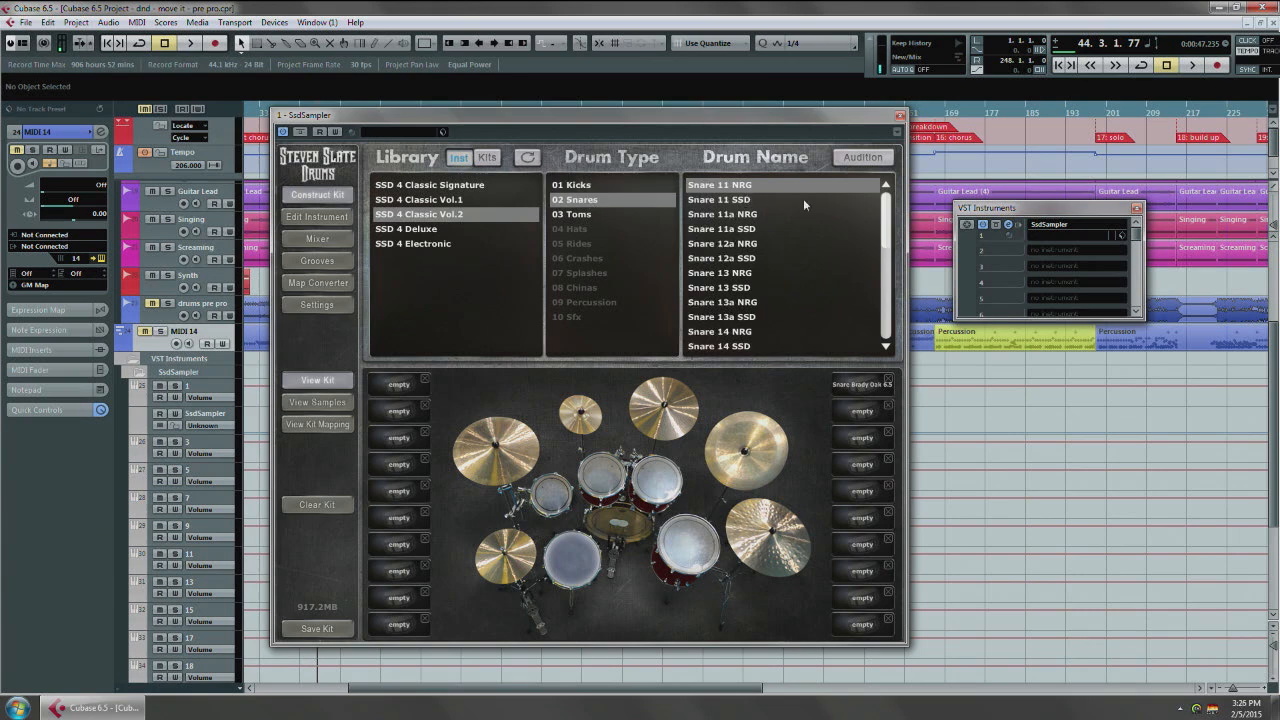
pyautogui.scroll(-1, 887, 218)
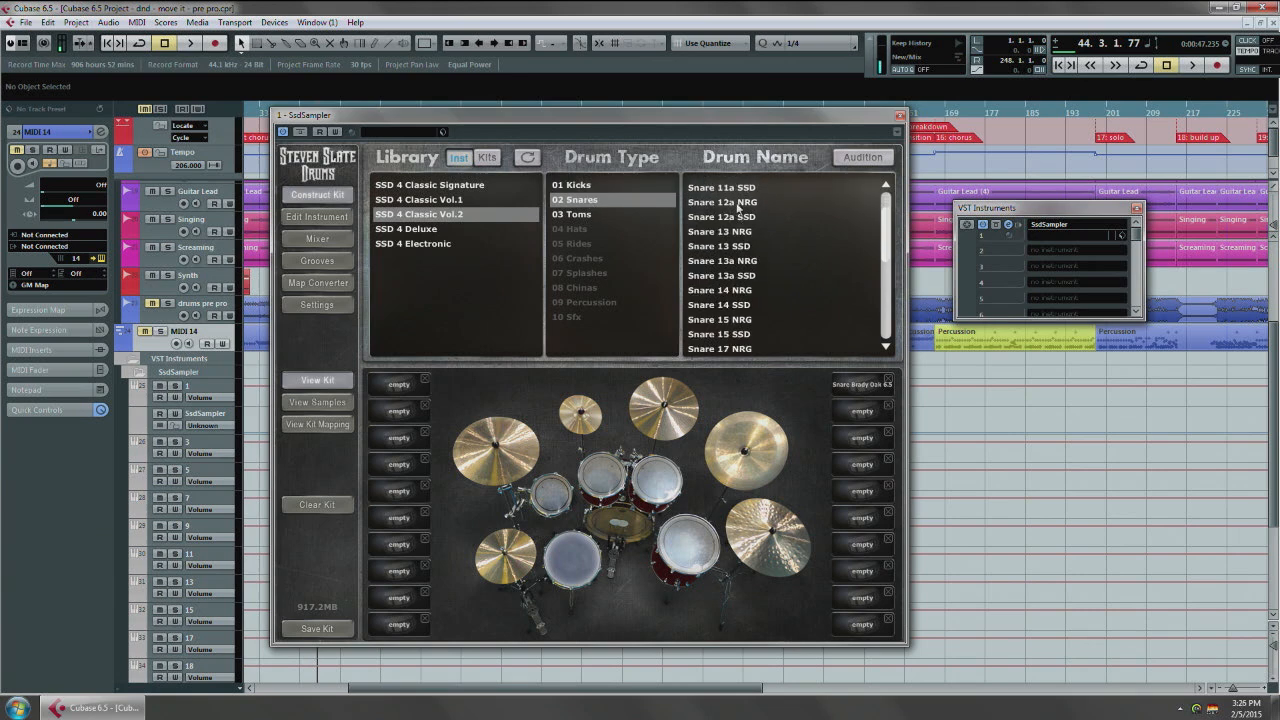
pyautogui.click(738, 204)
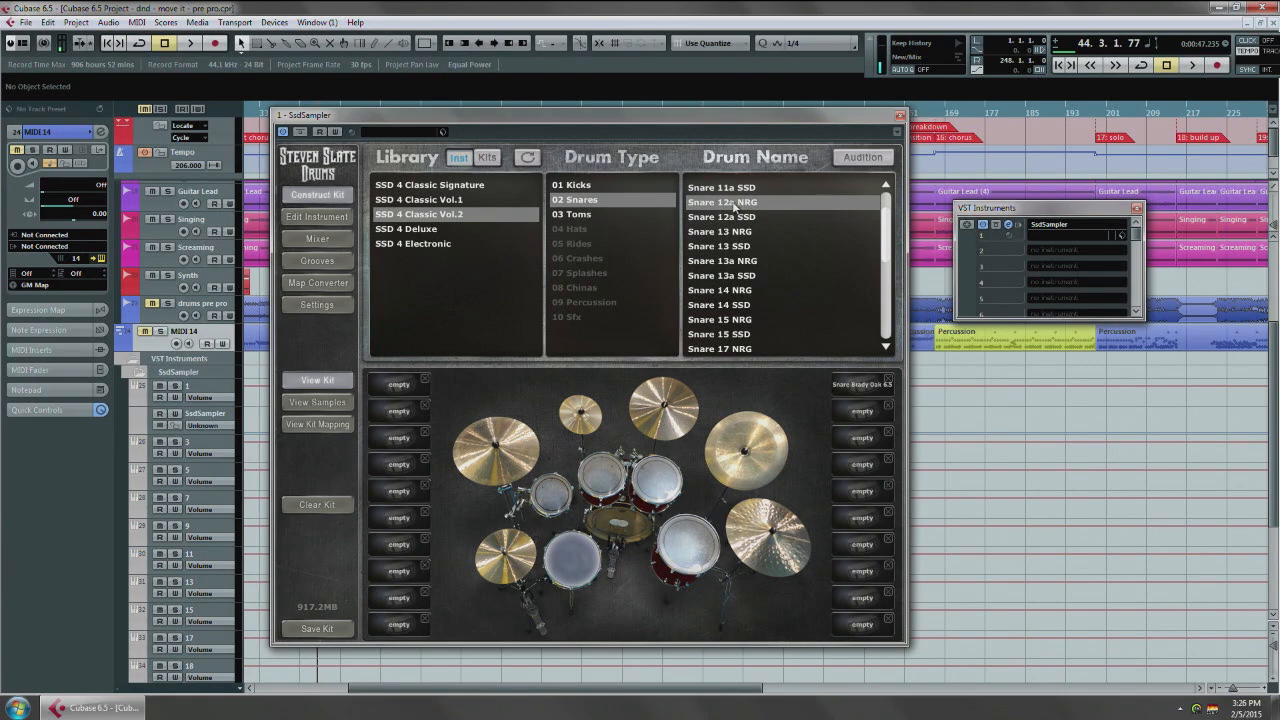
pyautogui.moveTo(735, 207); pyautogui.dragTo(576, 567)
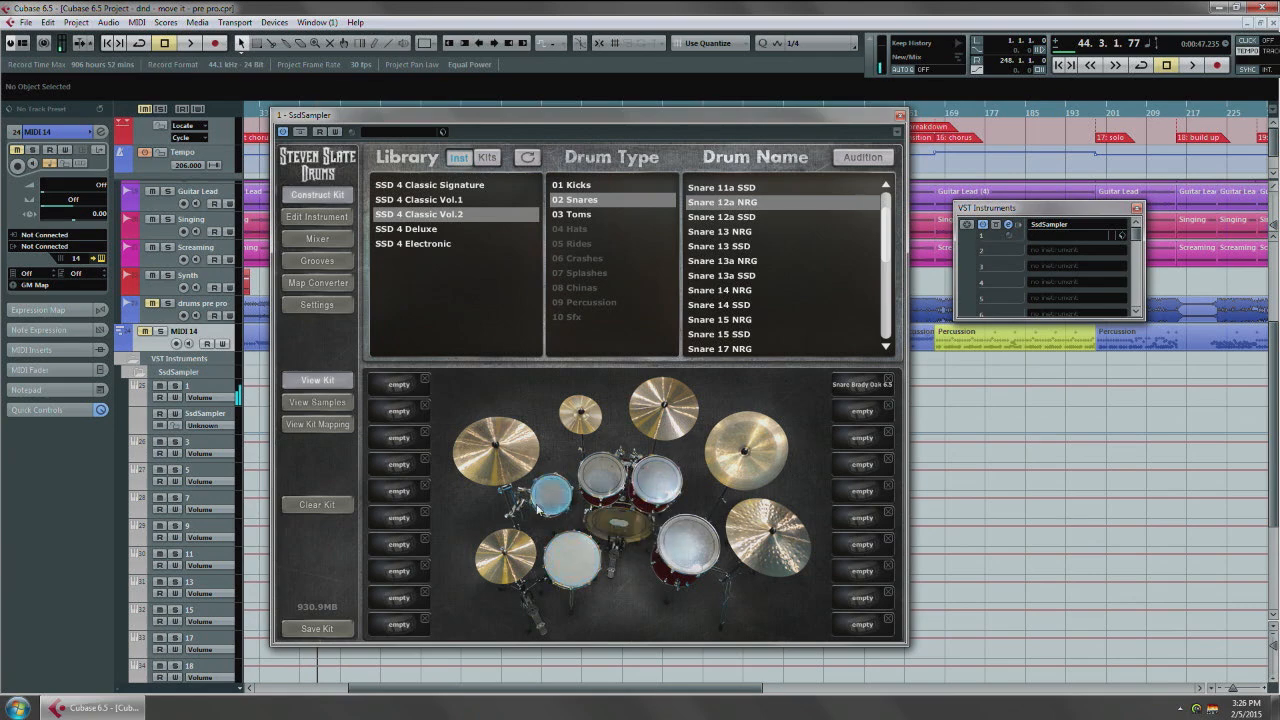
# Step: In the SsdSampler mixer, route Snare Dir to out 2 st, Snare Top2 to out 3 st and Snare Btm2 to out 4 st
pyautogui.click(317, 239)
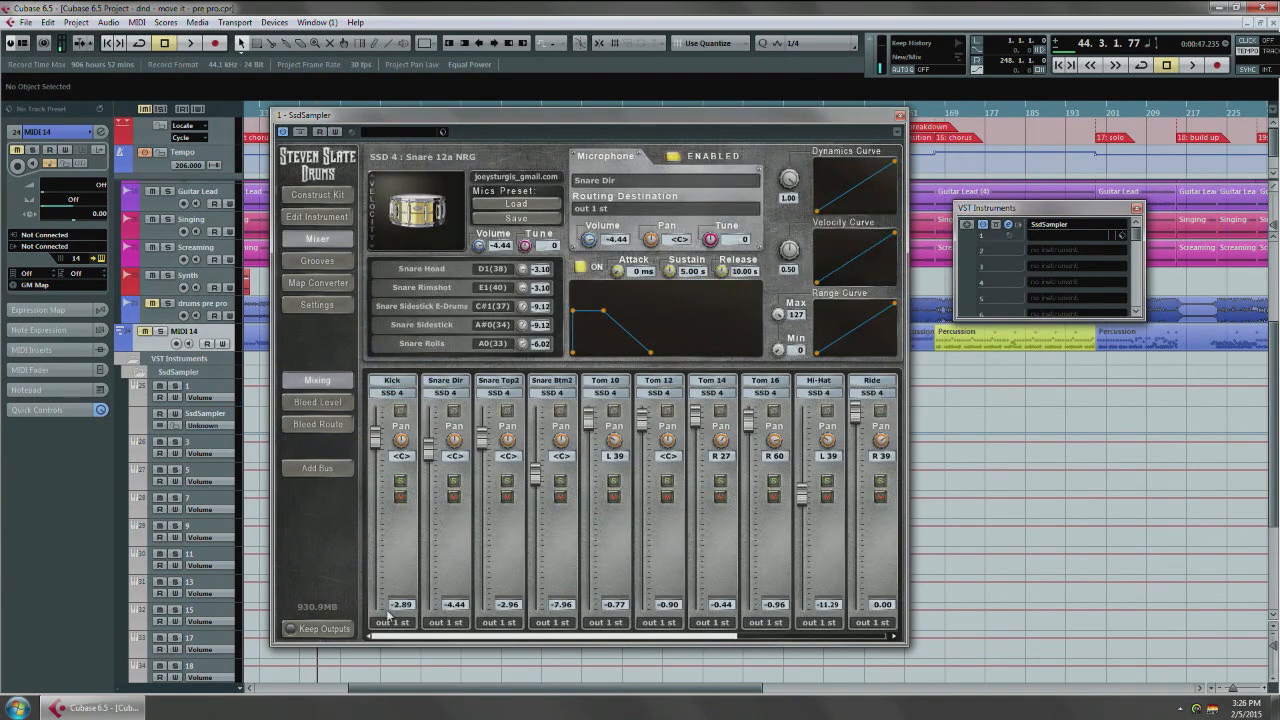
pyautogui.click(443, 623)
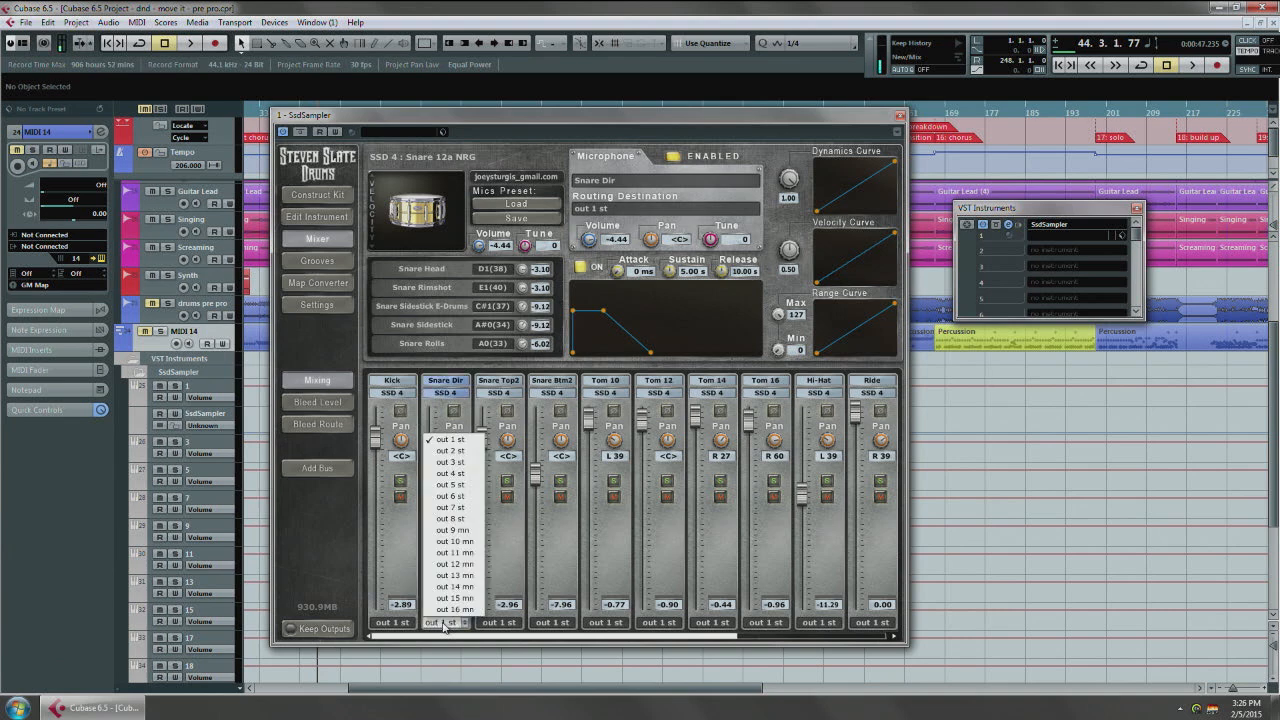
pyautogui.click(450, 451)
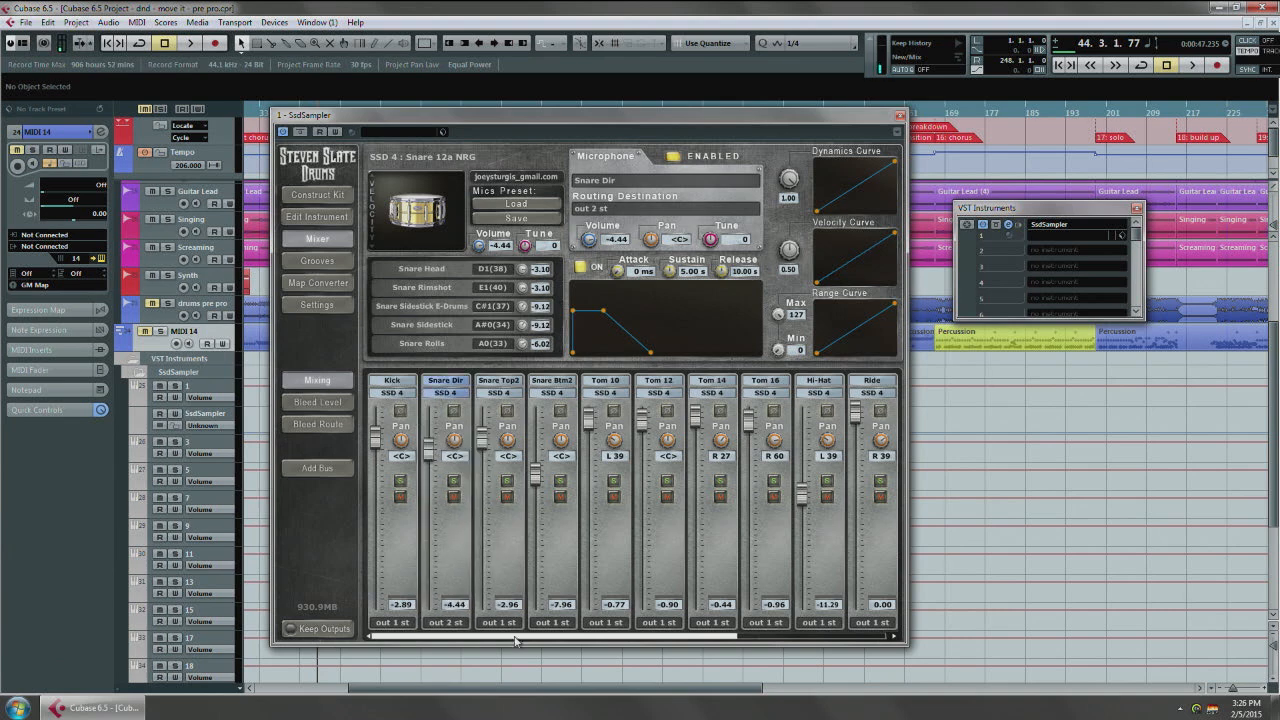
pyautogui.click(510, 627)
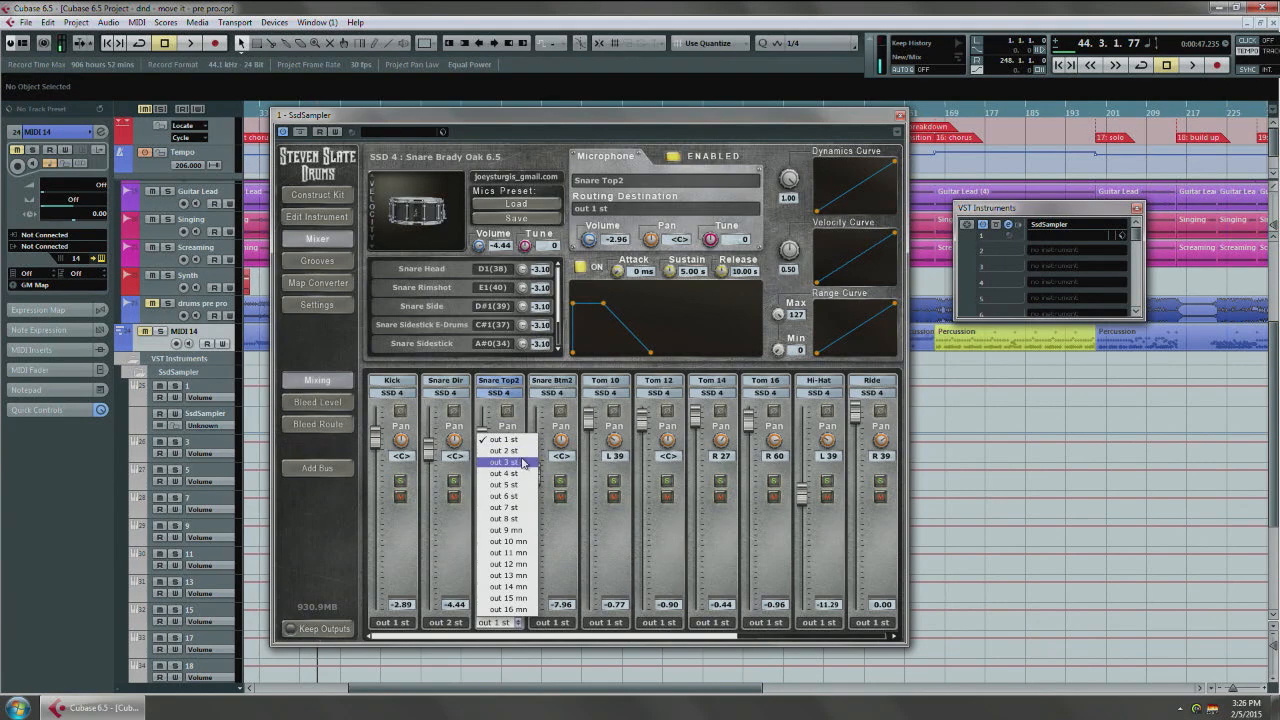
pyautogui.click(523, 463)
pyautogui.click(557, 627)
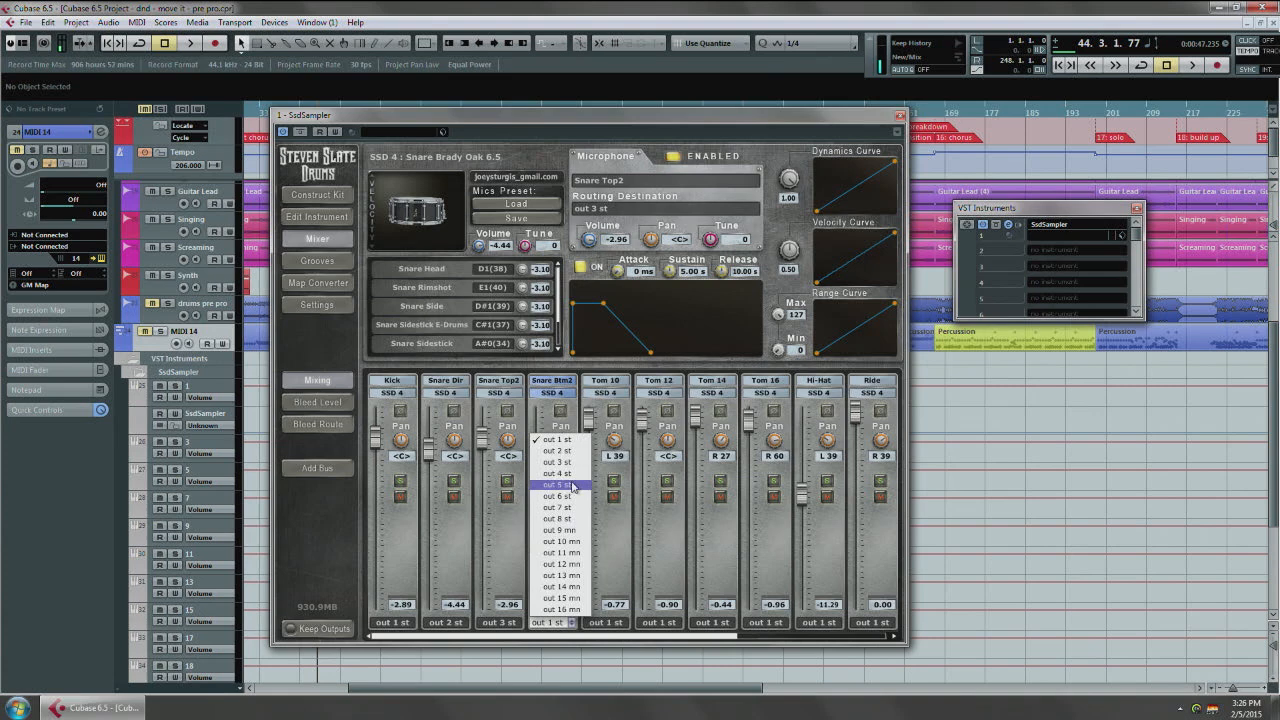
pyautogui.click(560, 478)
# Step: Route Tom 10 to out 5 st, Tom 12 to out 6 st, Tom 14 to out 7 st and Tom 16 to out 8 st
pyautogui.click(621, 624)
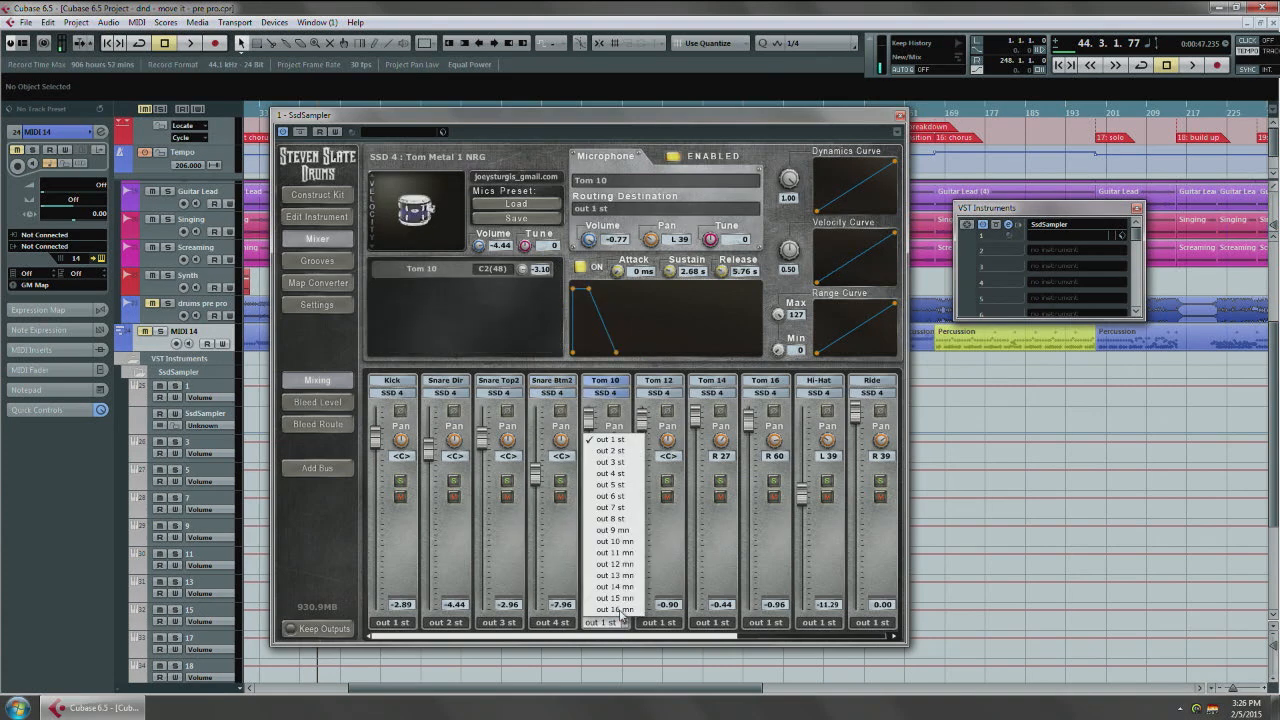
pyautogui.click(610, 484)
pyautogui.click(677, 631)
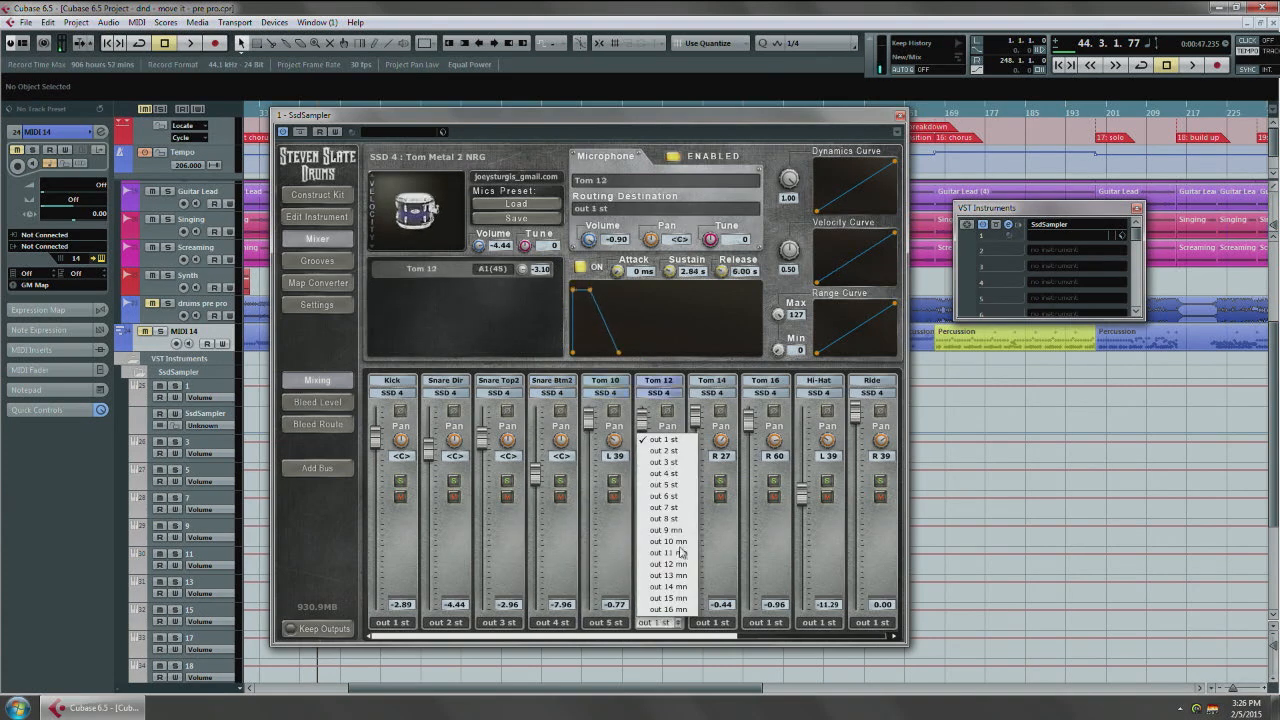
pyautogui.click(664, 496)
pyautogui.click(729, 630)
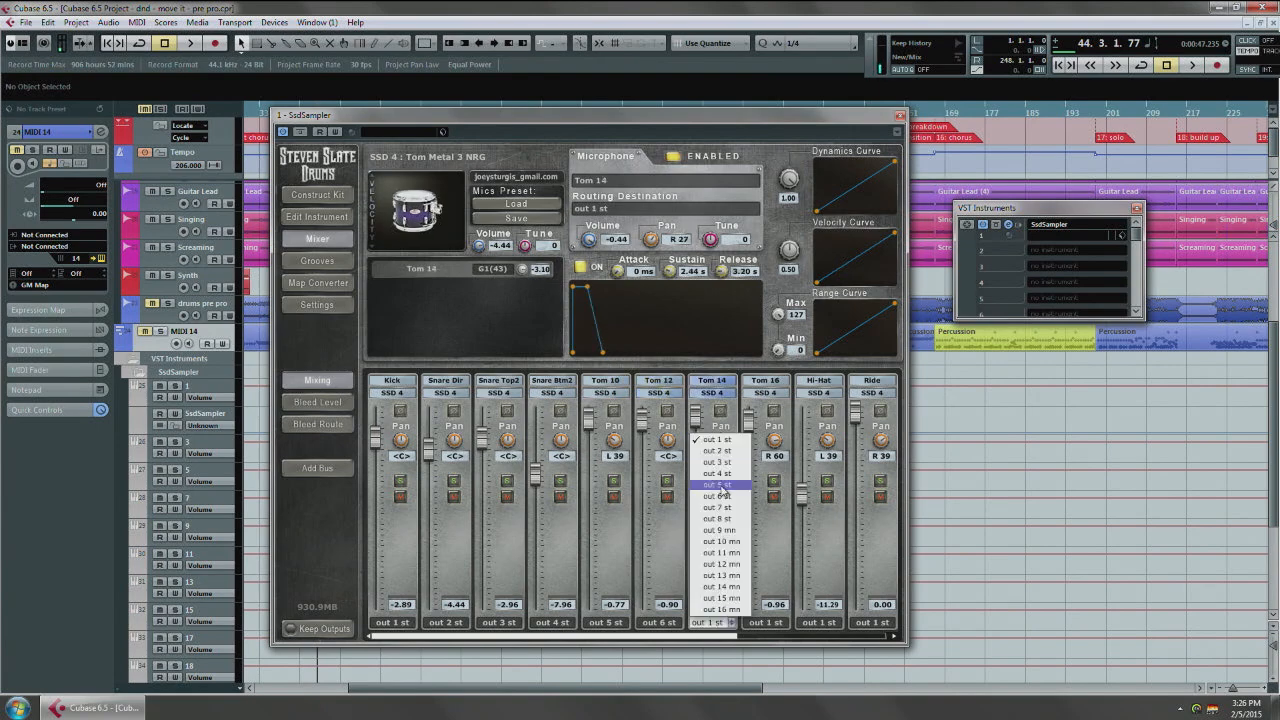
pyautogui.click(720, 508)
pyautogui.click(775, 630)
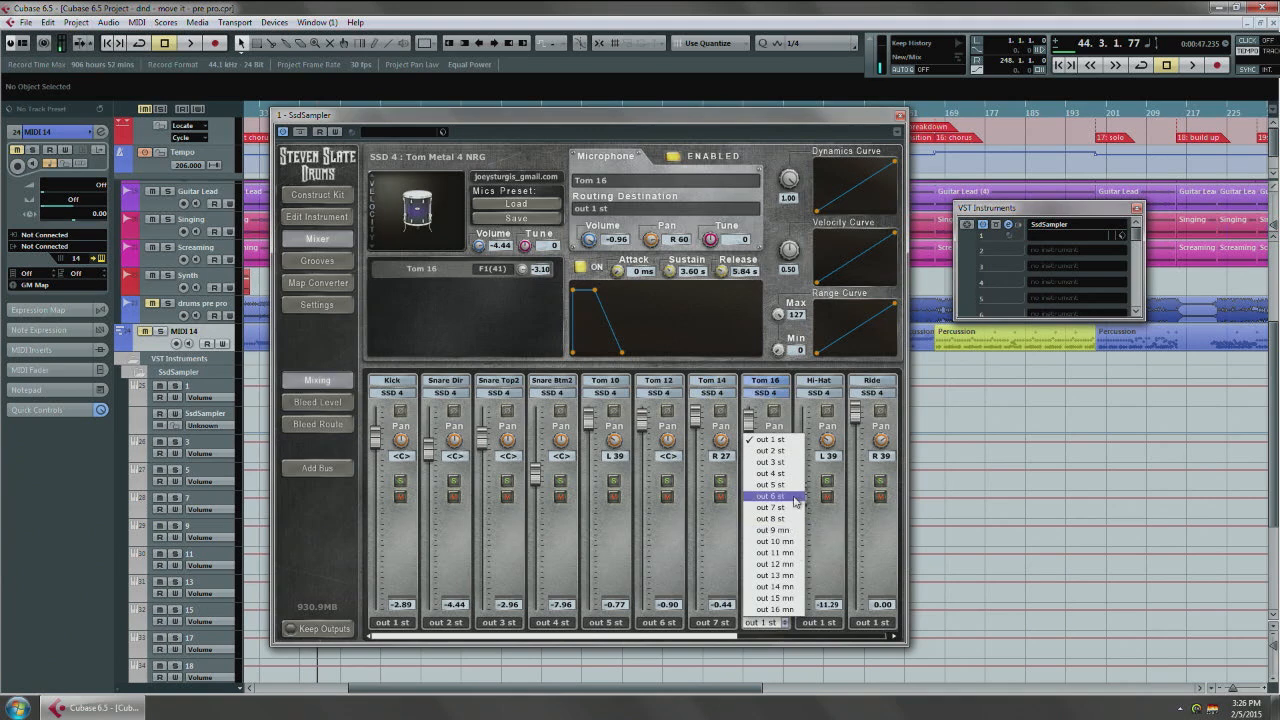
pyautogui.click(771, 518)
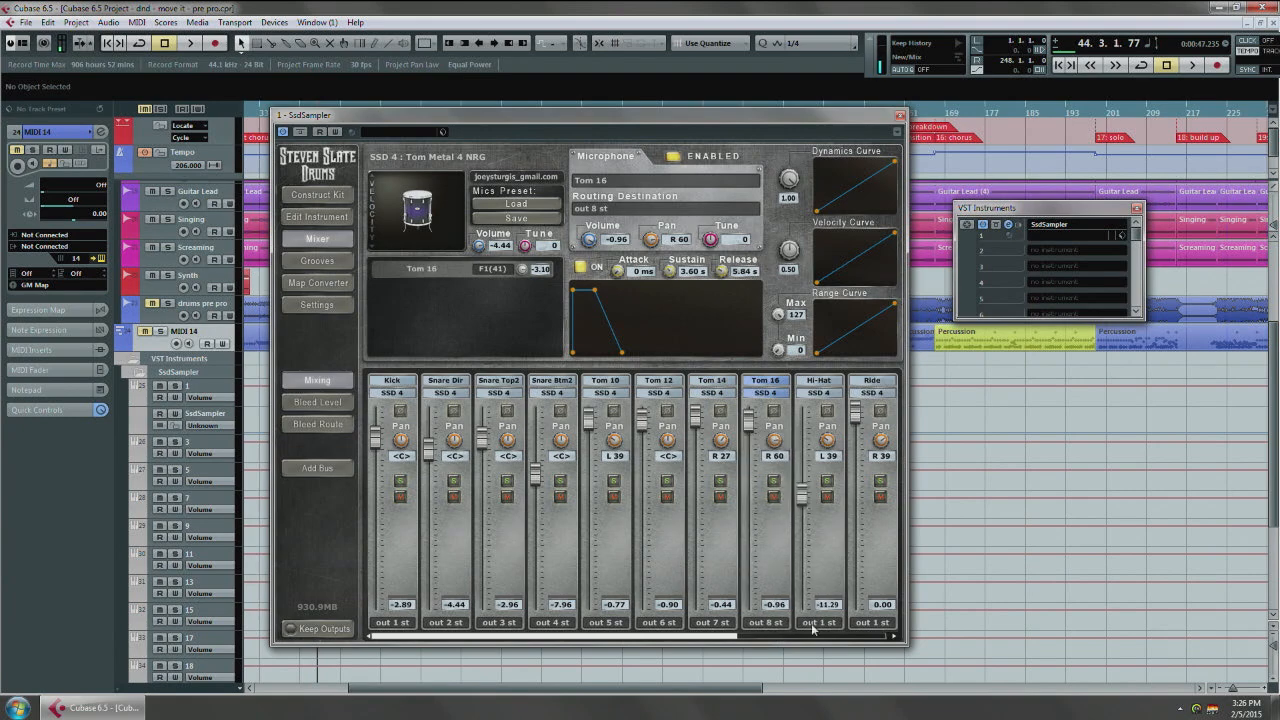
# Step: Route Hi-Hat to out 9 mn, Ride to out 10 mn, China to out 11 mn and Splash to out 12 mn
pyautogui.click(814, 624)
pyautogui.click(826, 530)
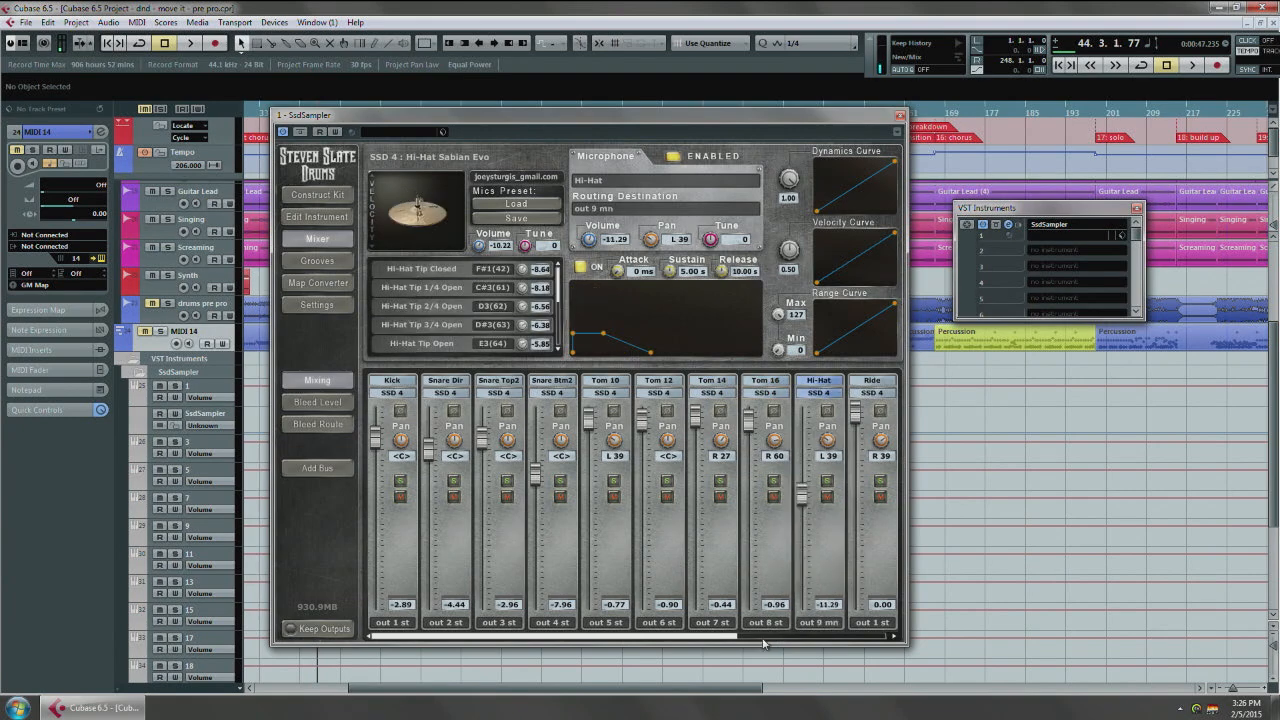
pyautogui.click(761, 640)
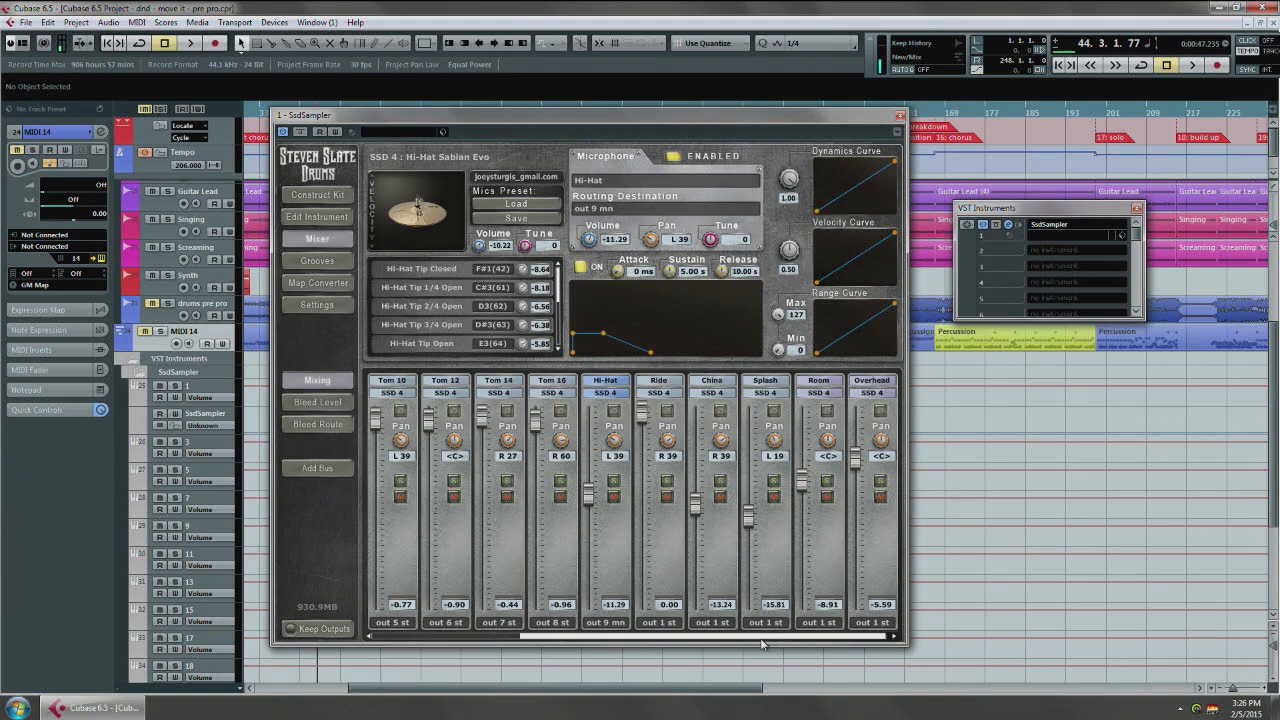
pyautogui.click(656, 623)
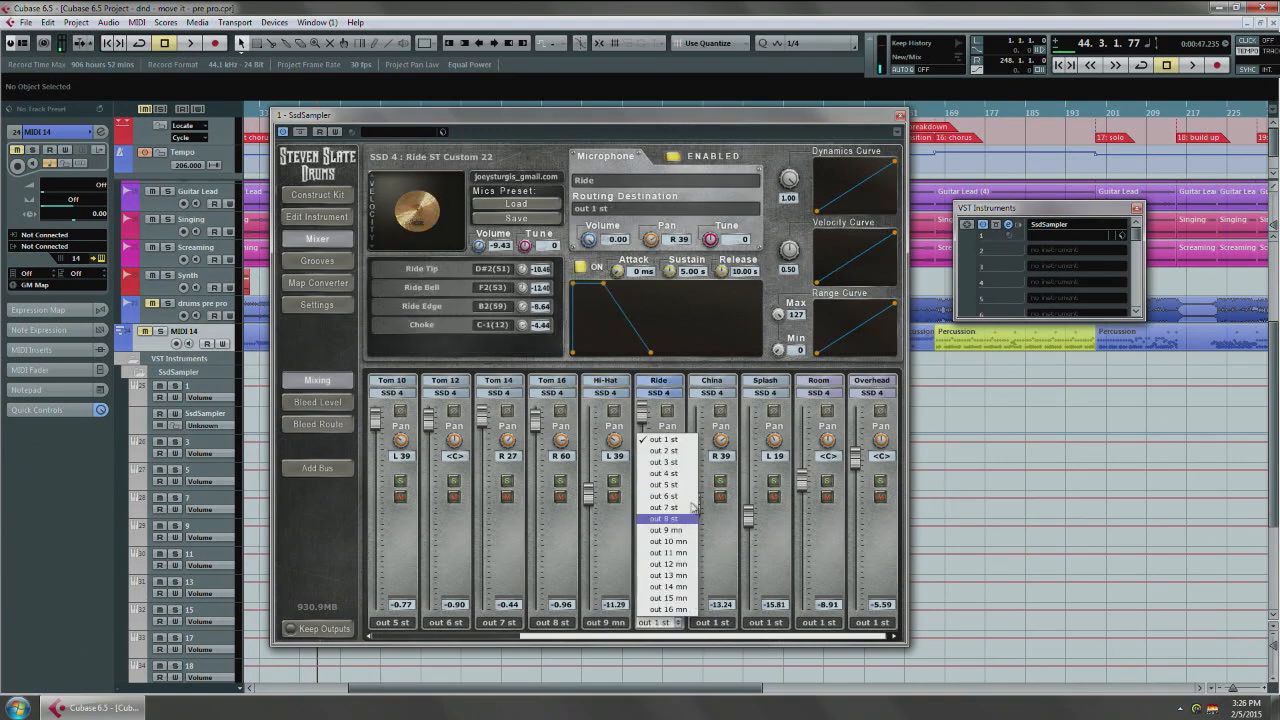
pyautogui.click(697, 567)
pyautogui.click(712, 622)
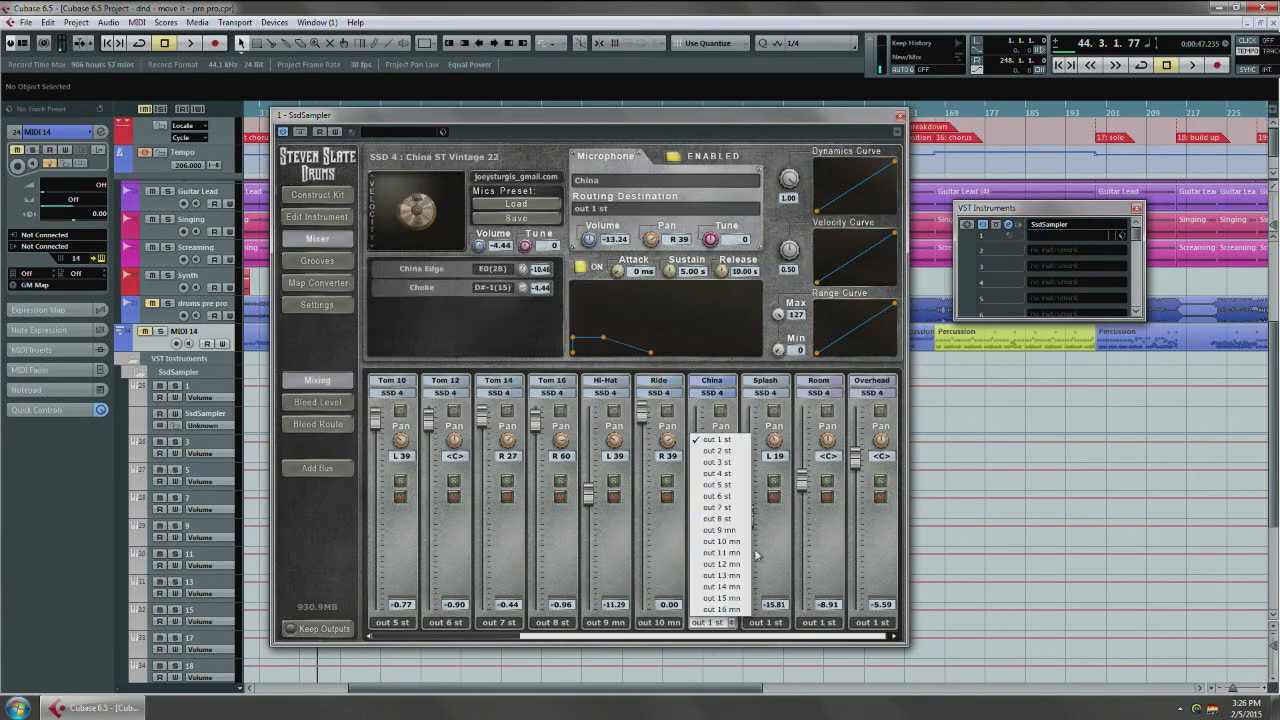
pyautogui.click(752, 548)
pyautogui.click(762, 622)
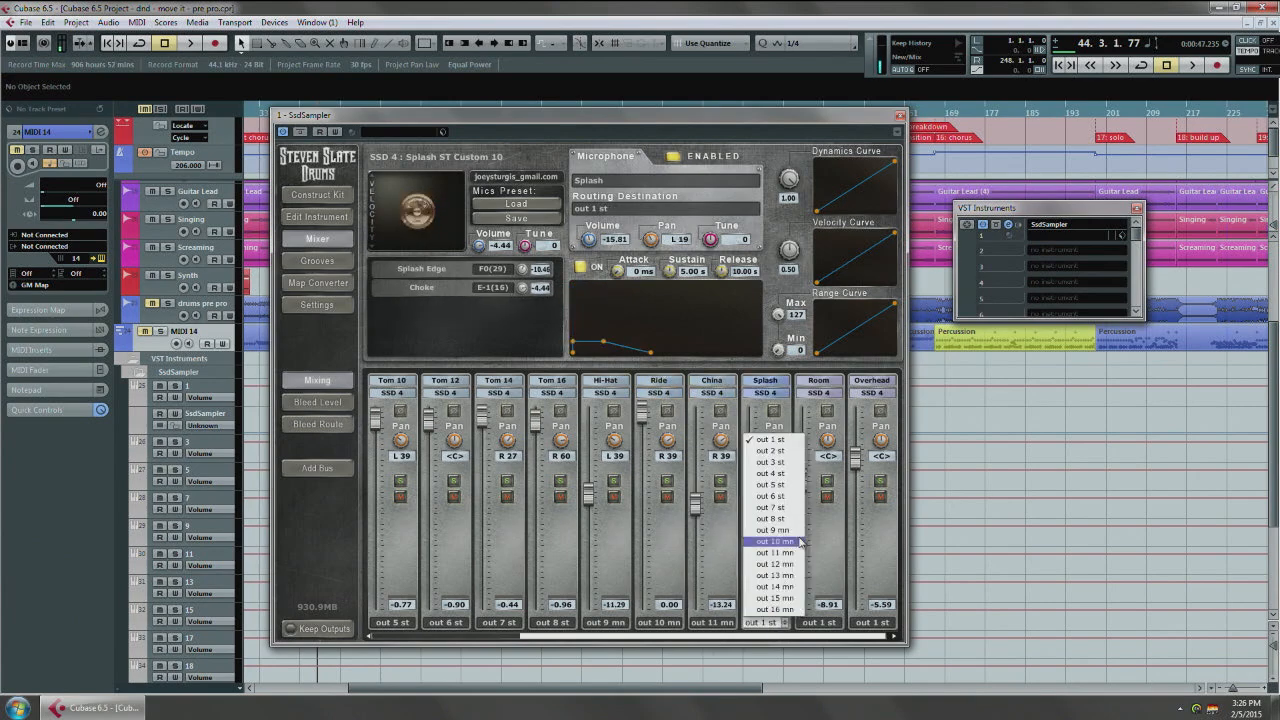
pyautogui.click(776, 564)
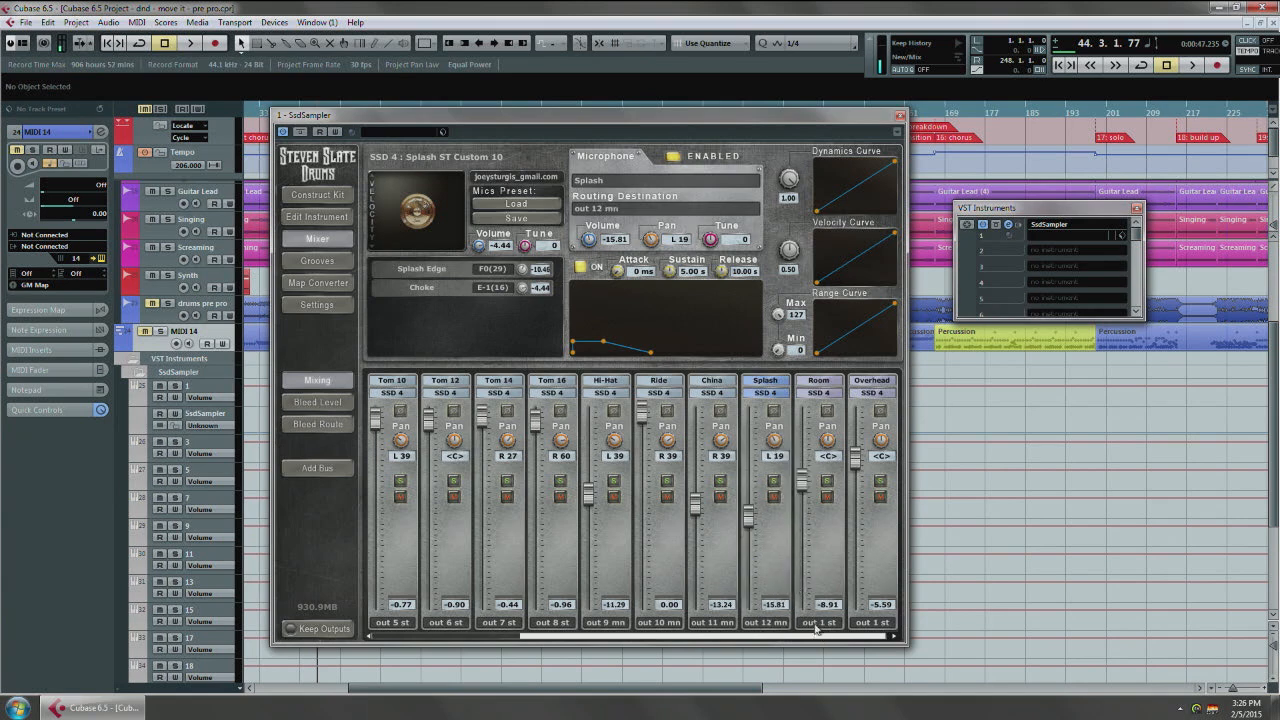
# Step: Route Room to out 13 mn and Overhead to out 14 mn, and close the SsdSampler window
pyautogui.click(818, 622)
pyautogui.click(826, 578)
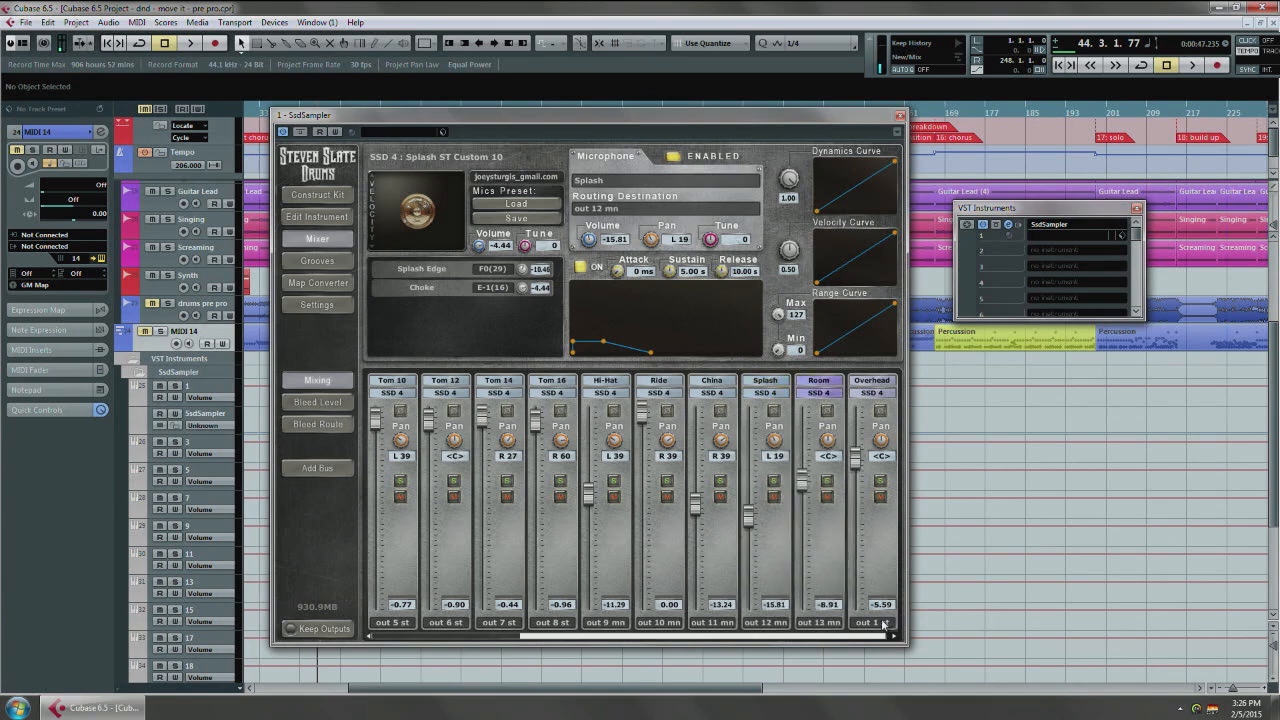
pyautogui.click(884, 622)
pyautogui.click(872, 587)
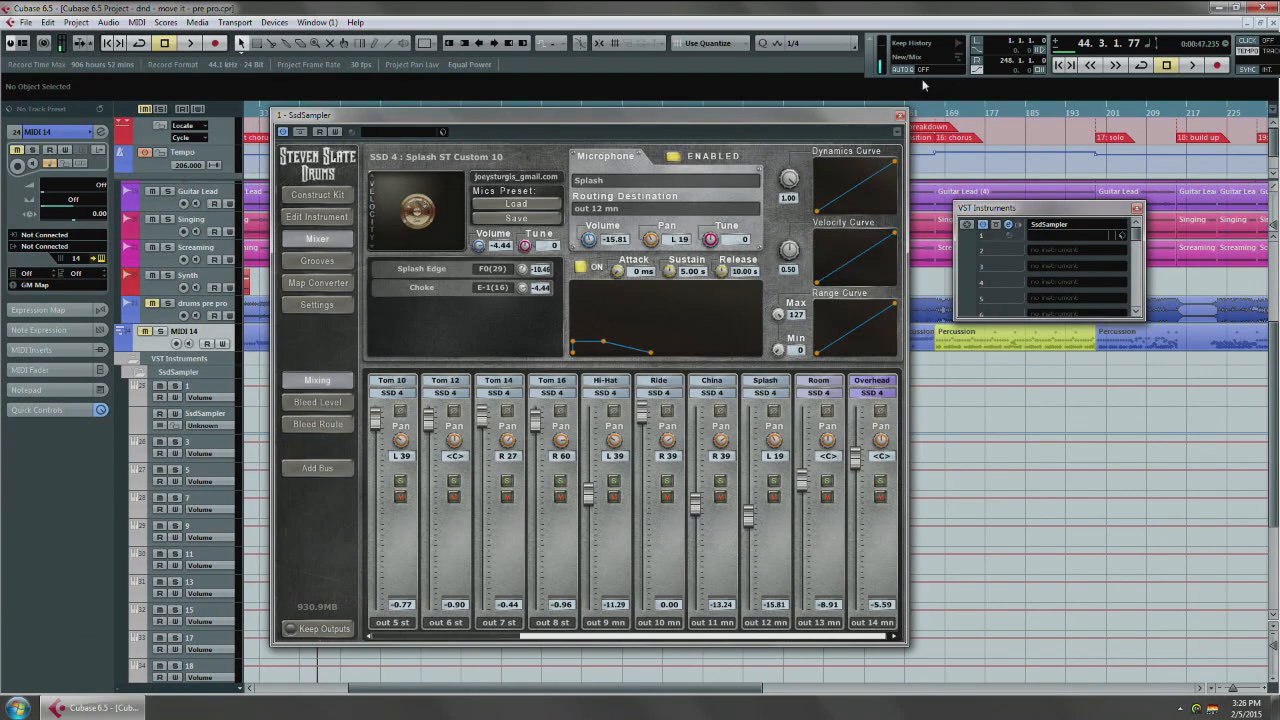
pyautogui.click(899, 115)
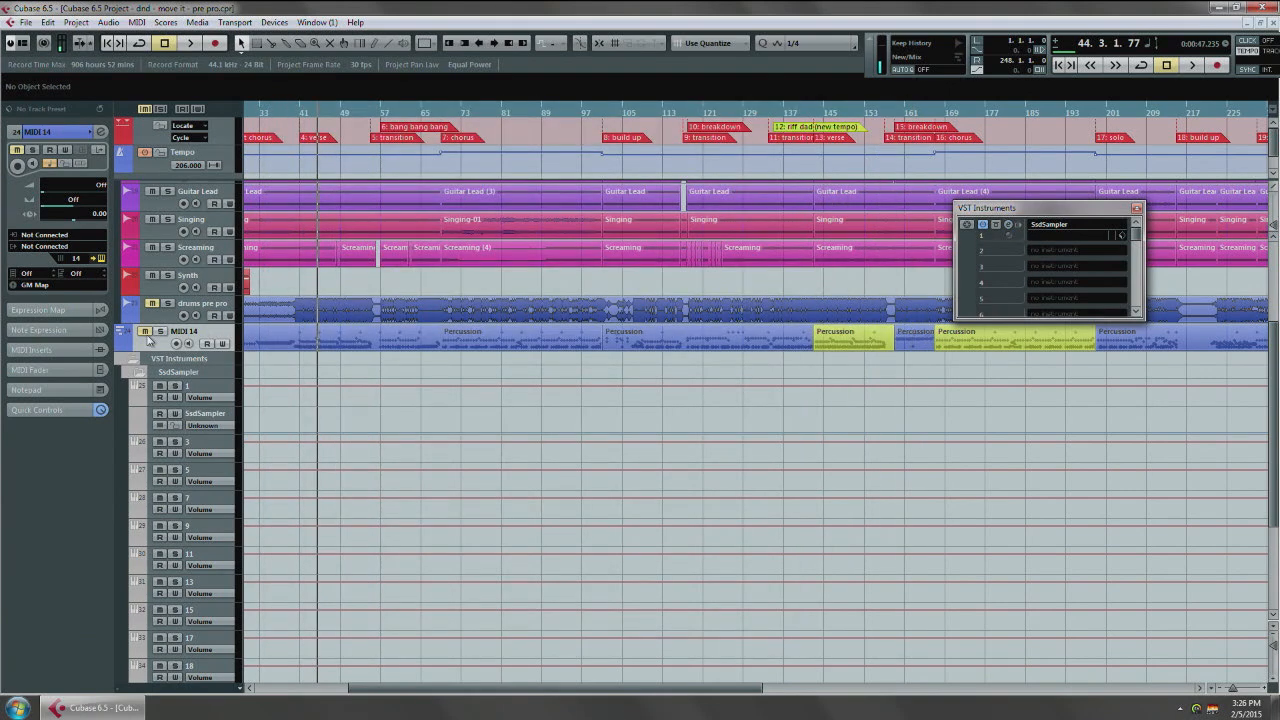
# Step: Set the MIDI 14 track's output to 1 - SsdSampler - Midi In and its channel to Any
pyautogui.click(48, 246)
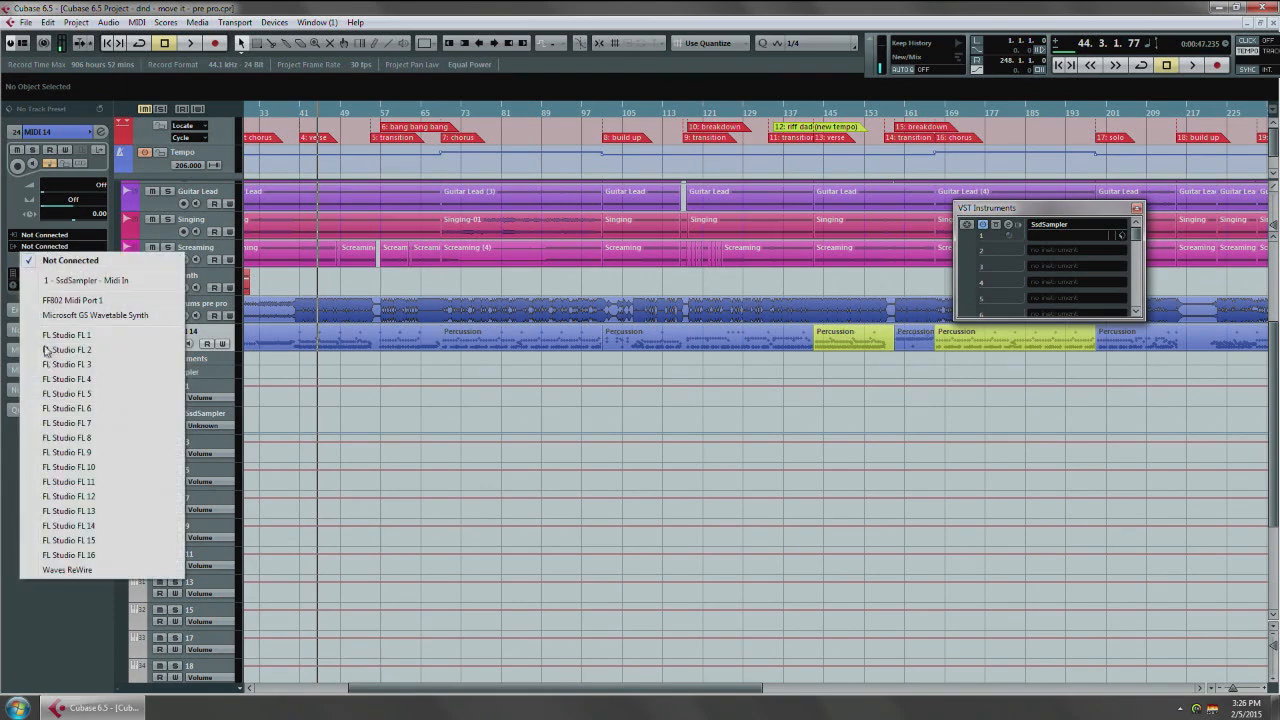
pyautogui.click(68, 286)
pyautogui.click(83, 264)
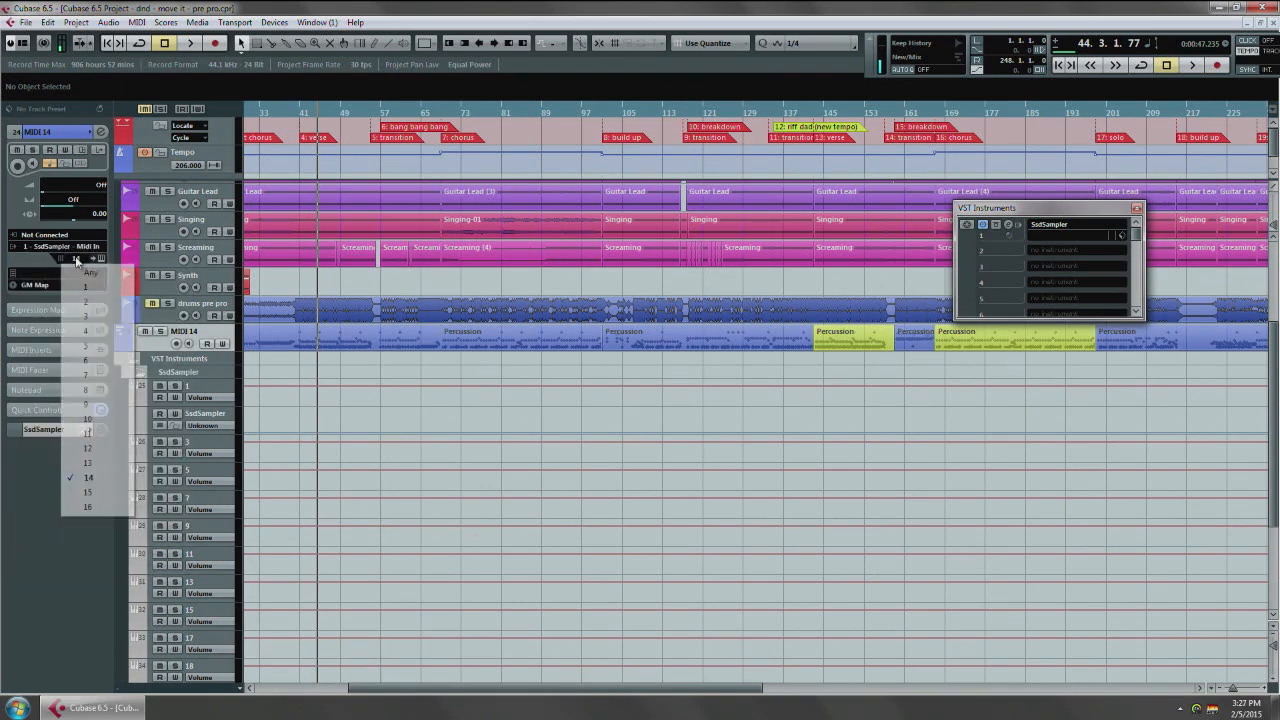
pyautogui.click(85, 274)
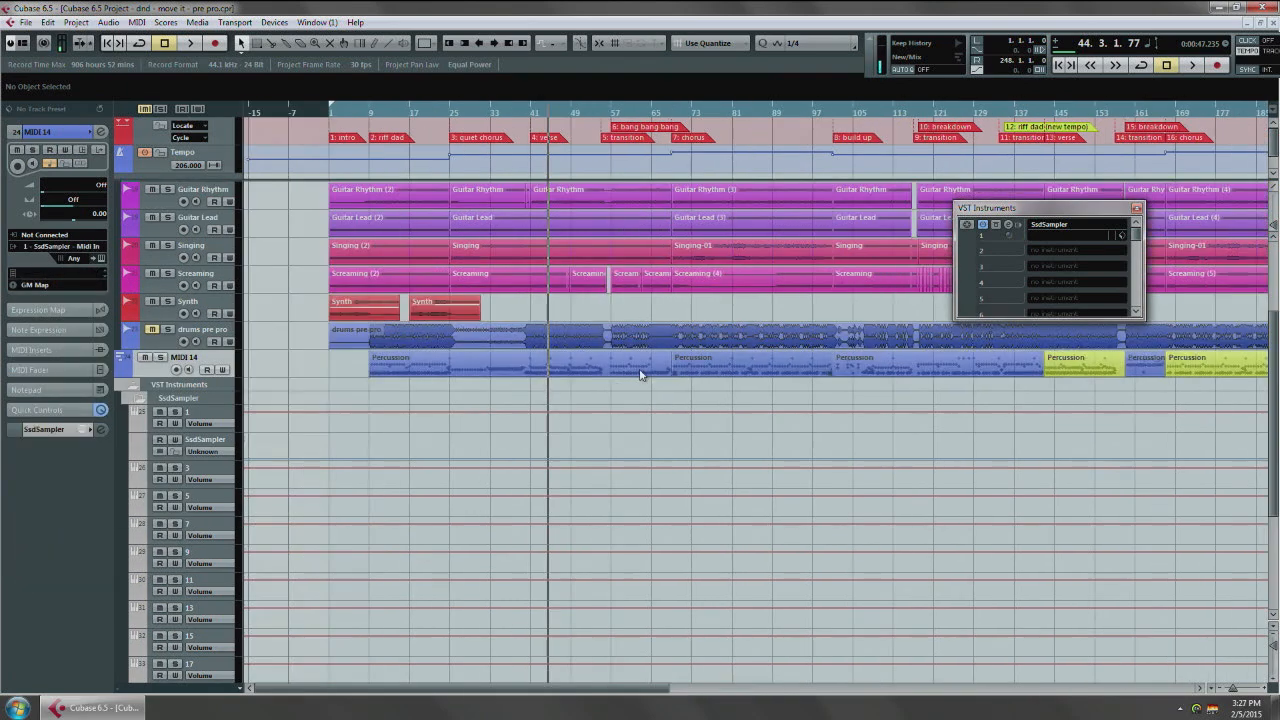
# Step: Enlarge the MIDI 14 track and examine the notes of the Percussion part over the verse in the Drum Editor
pyautogui.press('g')
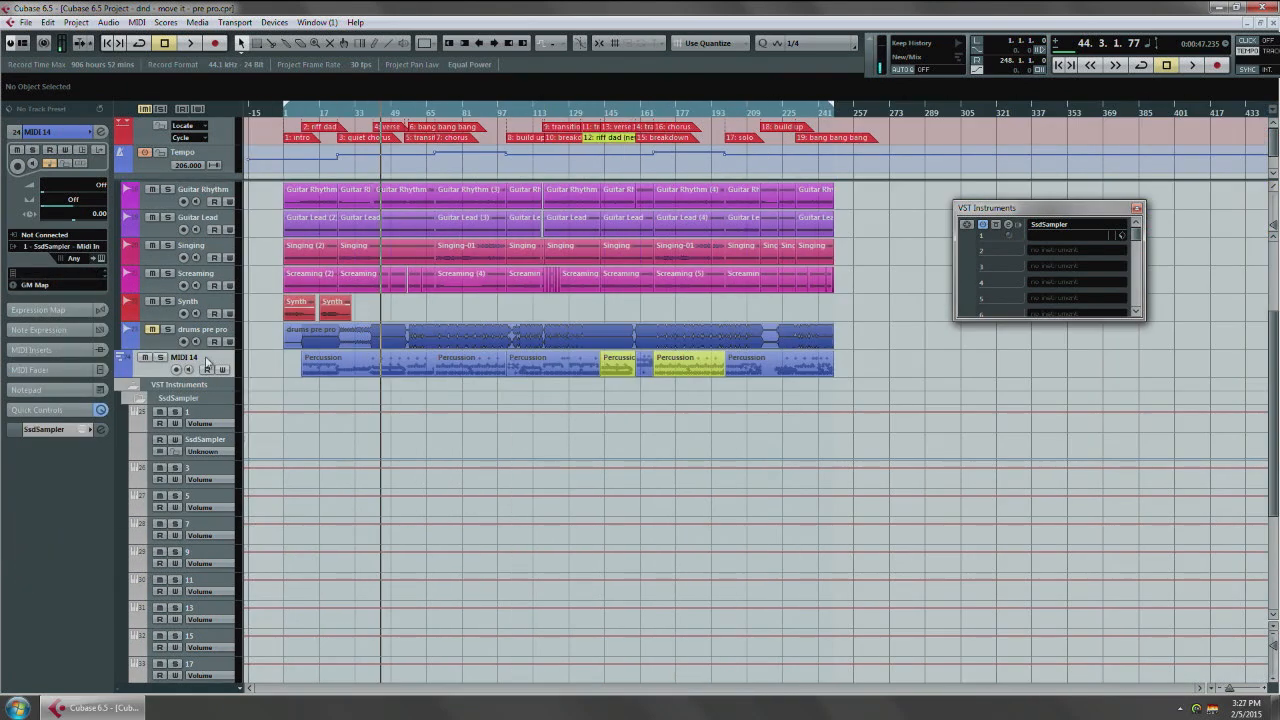
pyautogui.press('z')
pyautogui.scroll(2, 572, 387)
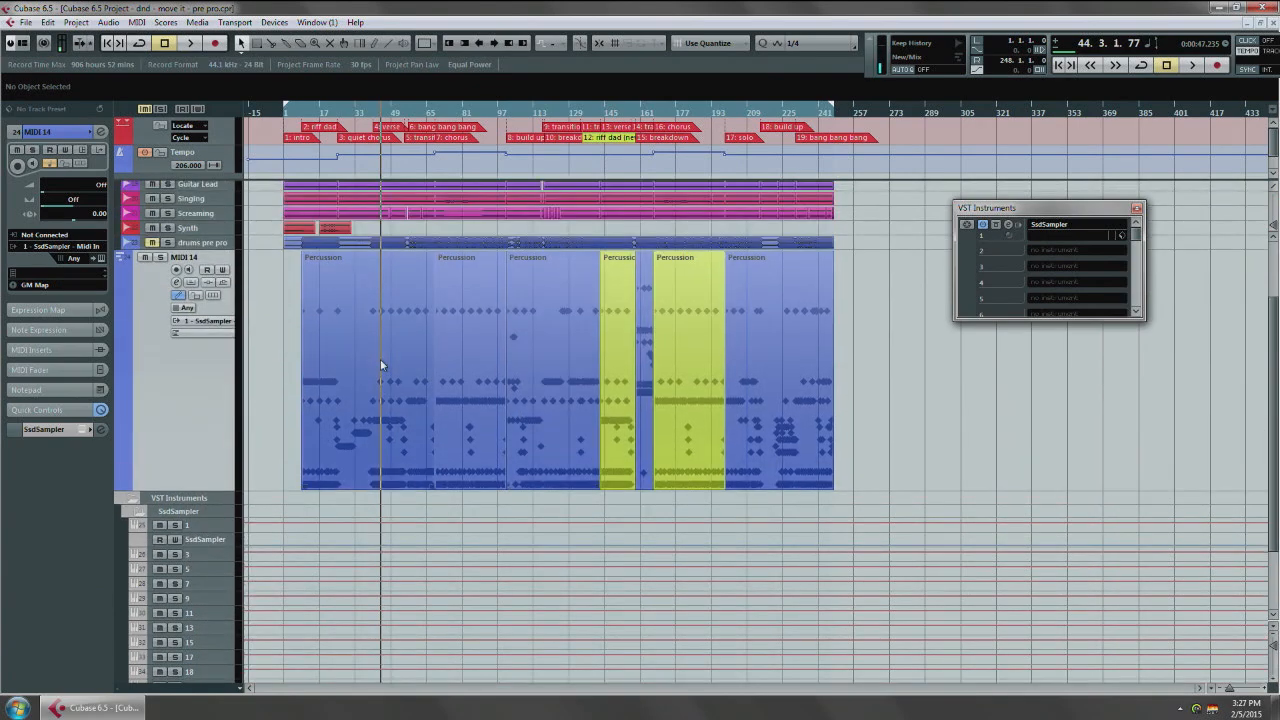
pyautogui.scroll(3, 366, 357)
pyautogui.scroll(2, 365, 357)
pyautogui.moveTo(425, 366); pyautogui.dragTo(525, 368)
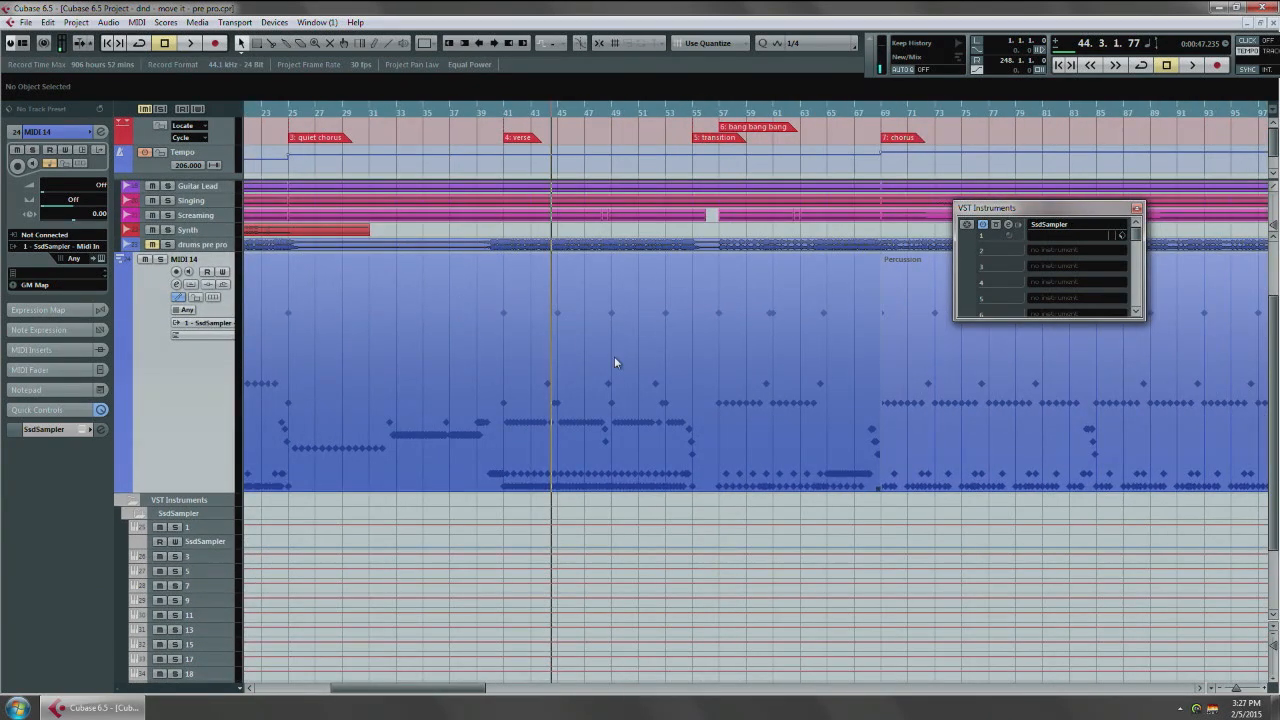
pyautogui.doubleClick(522, 385)
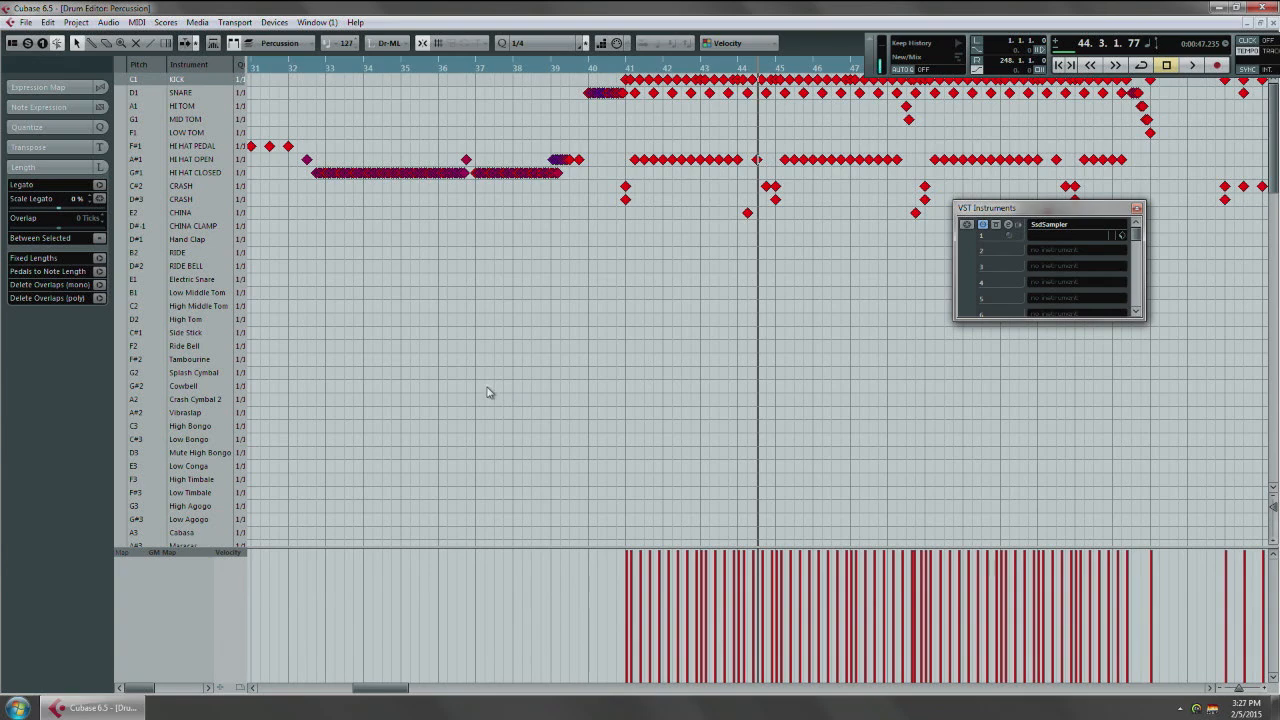
pyautogui.moveTo(752, 123); pyautogui.dragTo(436, 245)
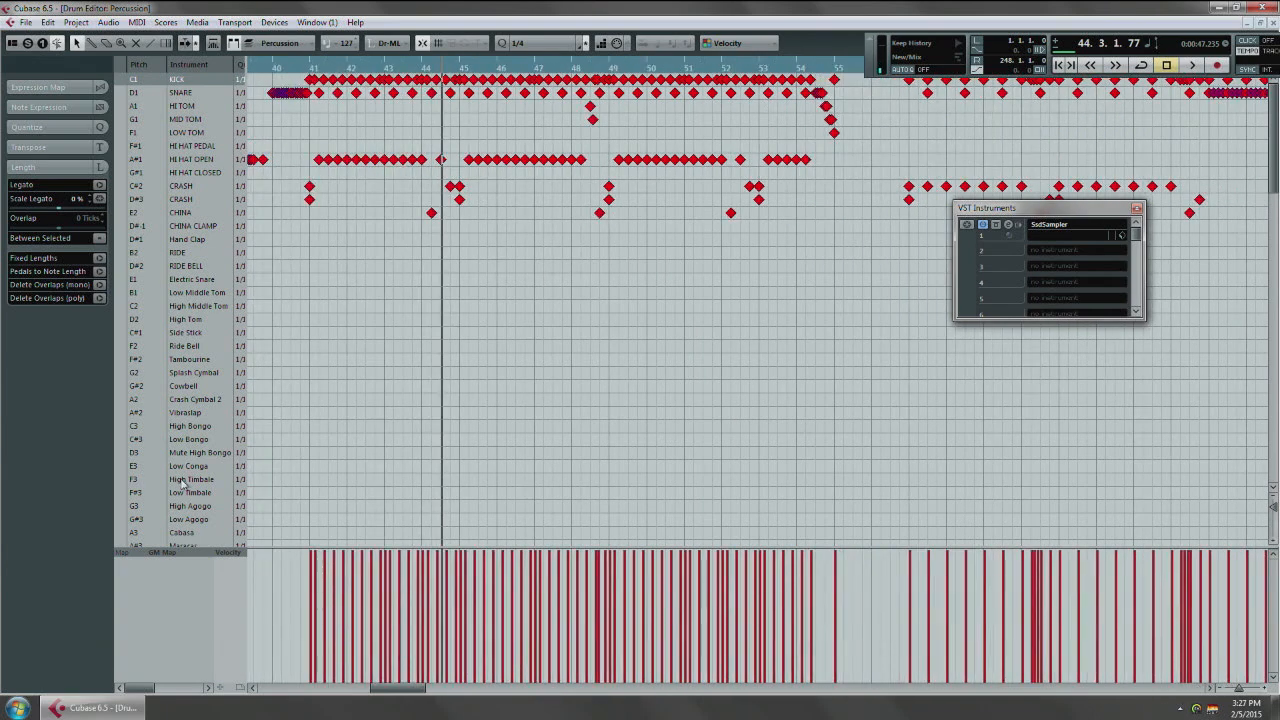
pyautogui.press('Escape')
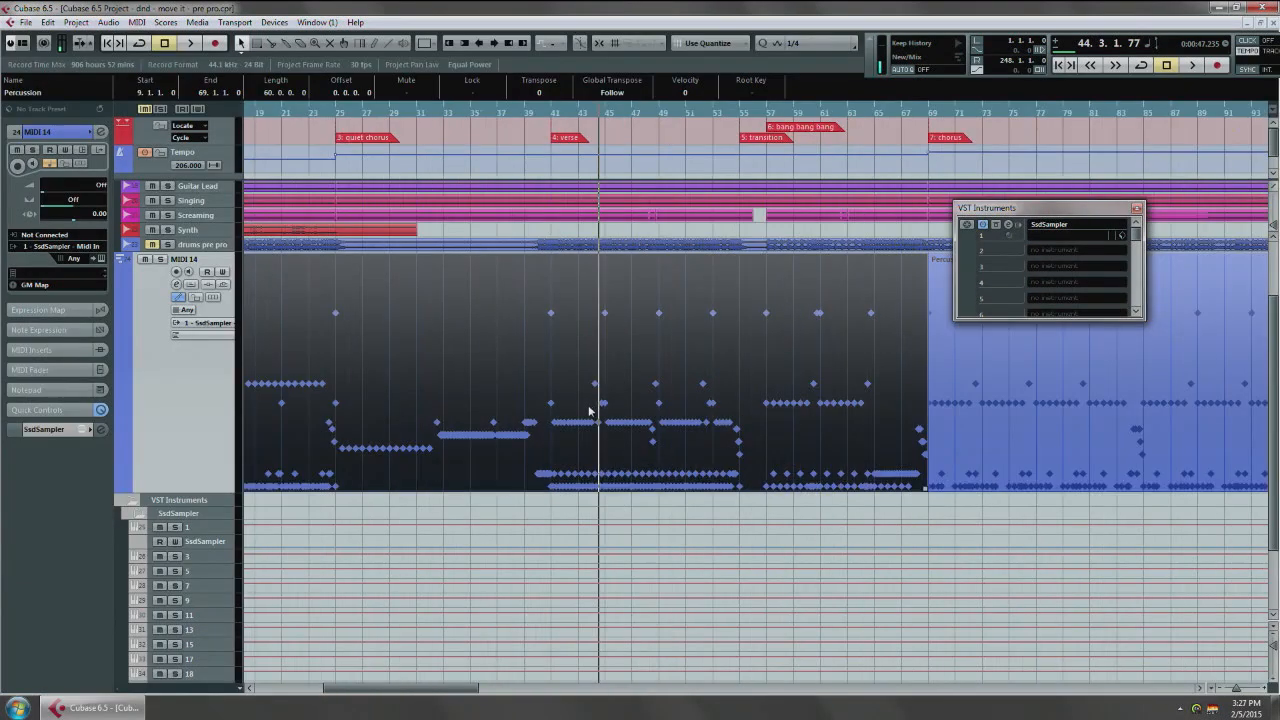
# Step: Play the MIDI drums soloed from the riff dad section and check the separate output channels in the Mixer with their inserts shown
pyautogui.press('g')
pyautogui.press('g')
pyautogui.click(294, 350)
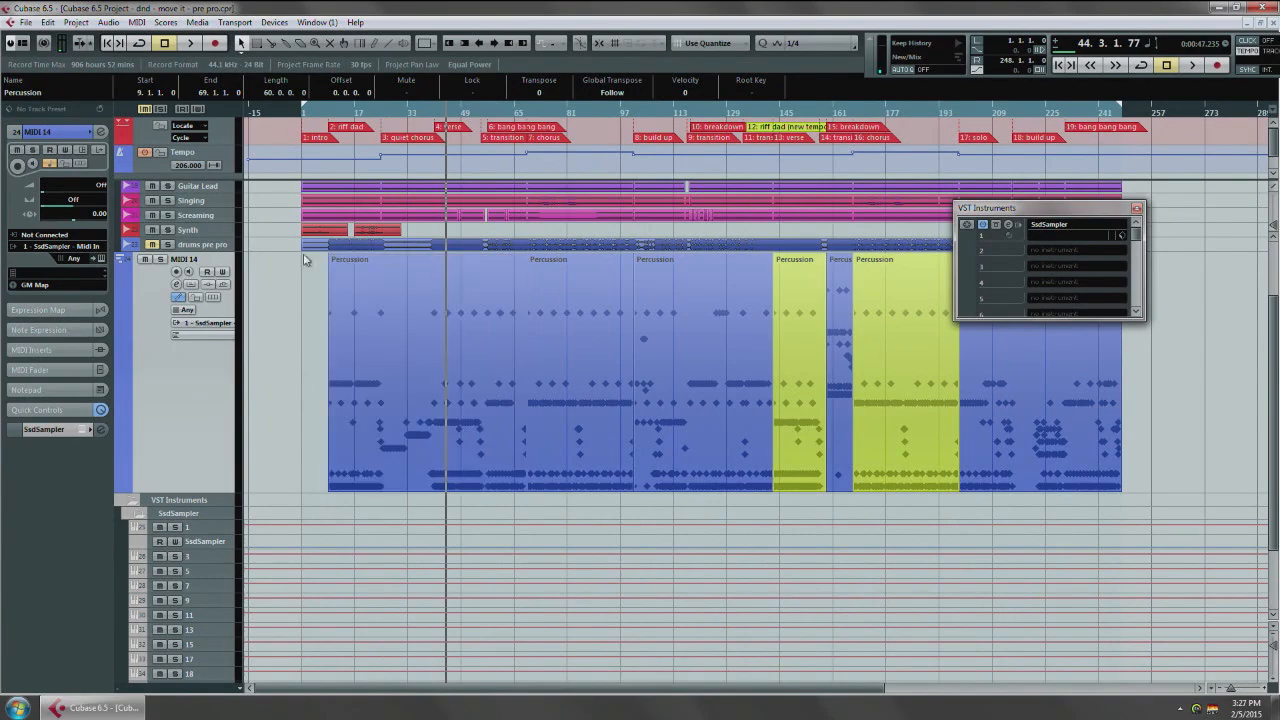
pyautogui.click(343, 113)
pyautogui.press('space')
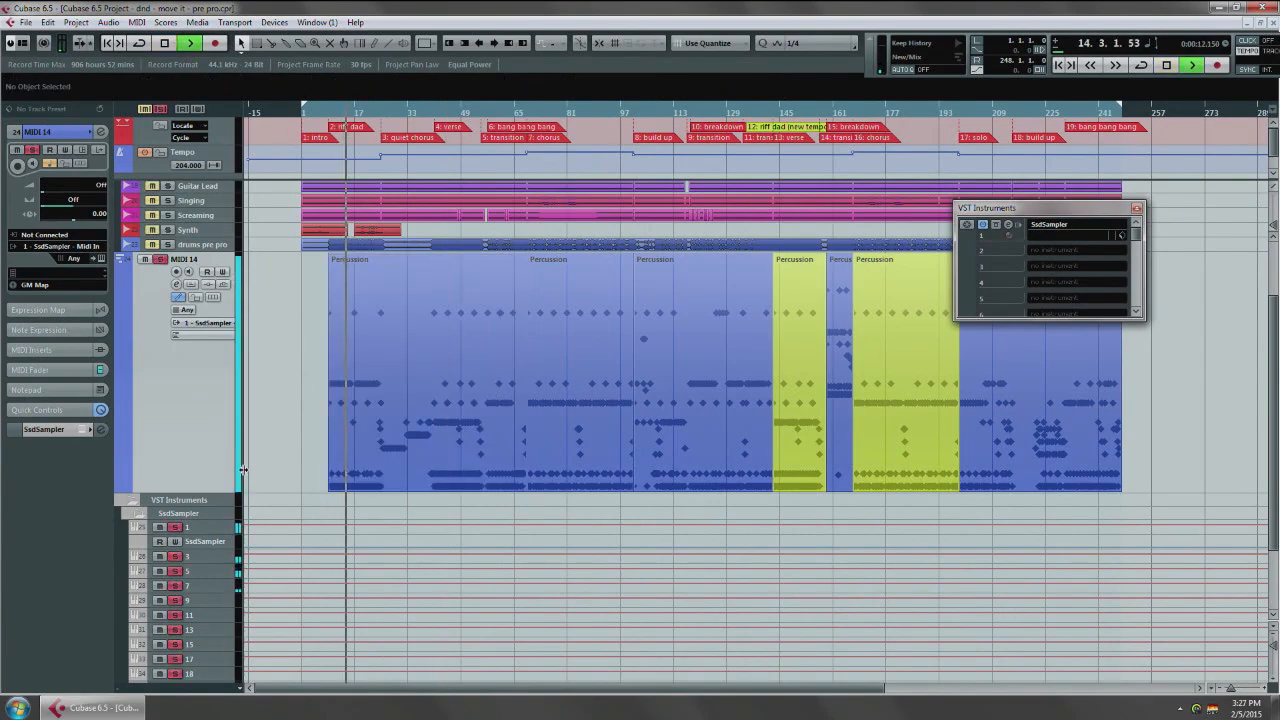
pyautogui.scroll(-4, 175, 470)
pyautogui.press('F3')
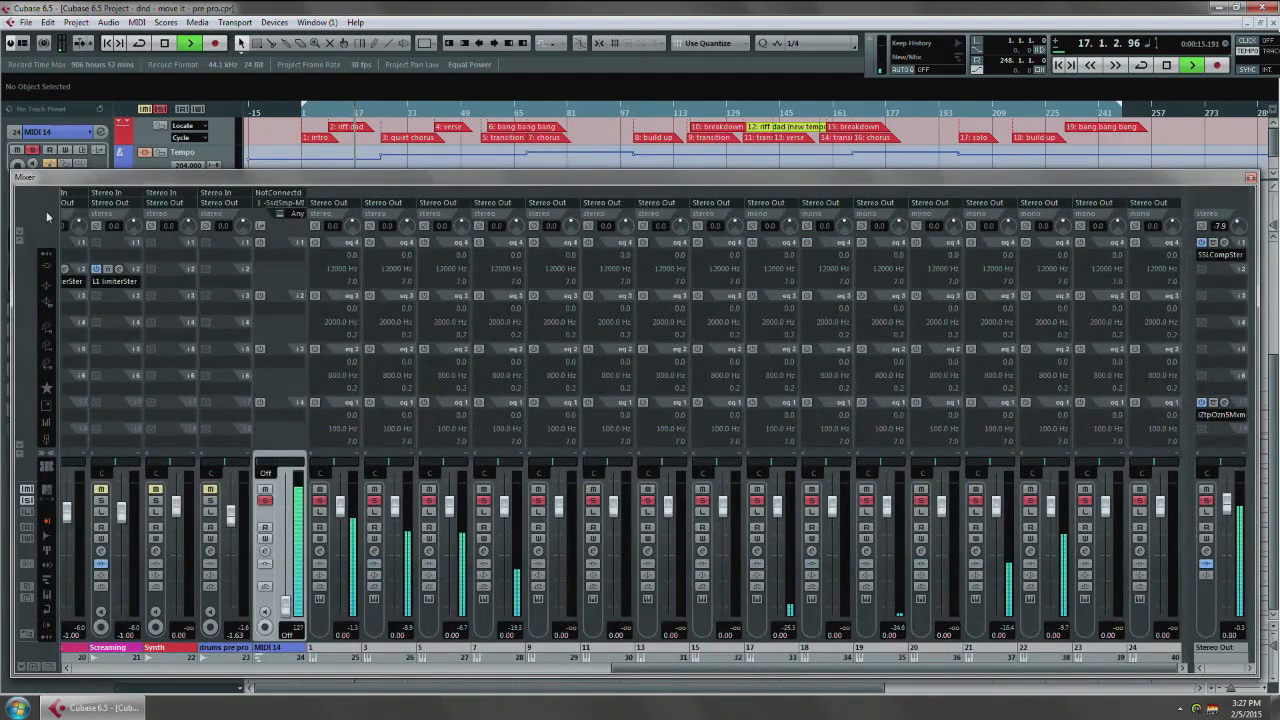
pyautogui.click(46, 267)
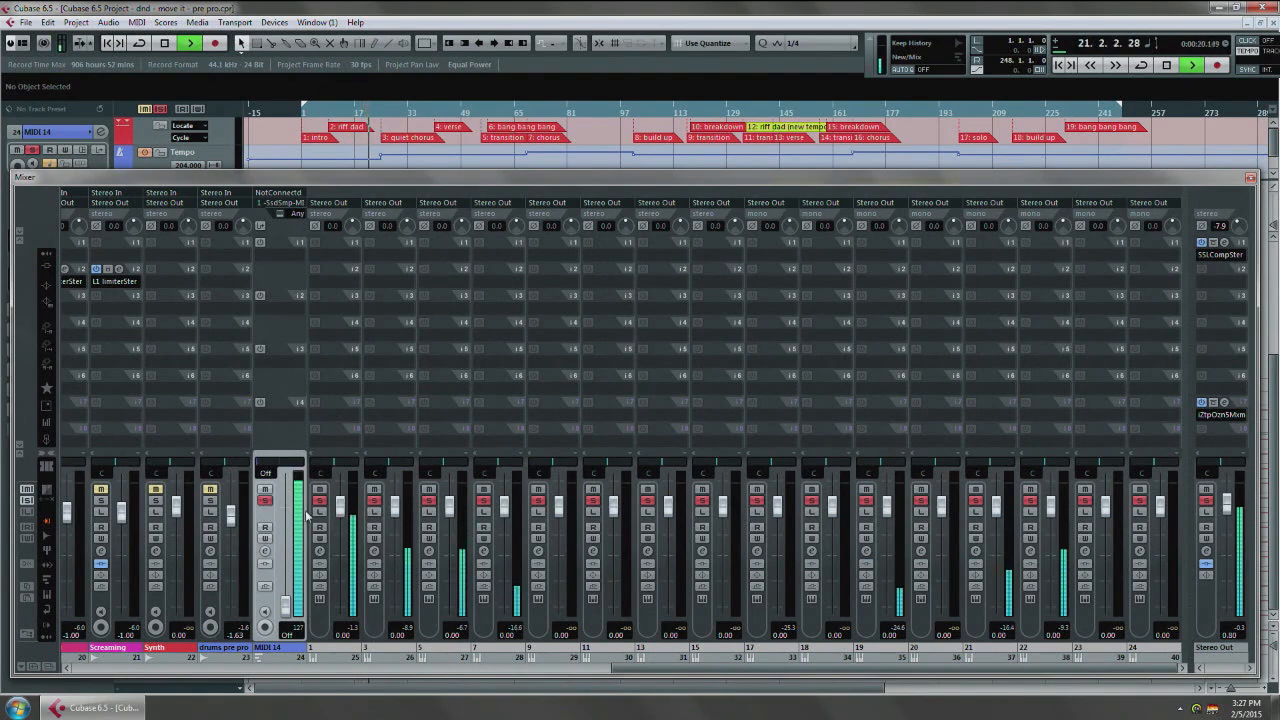
pyautogui.press('space')
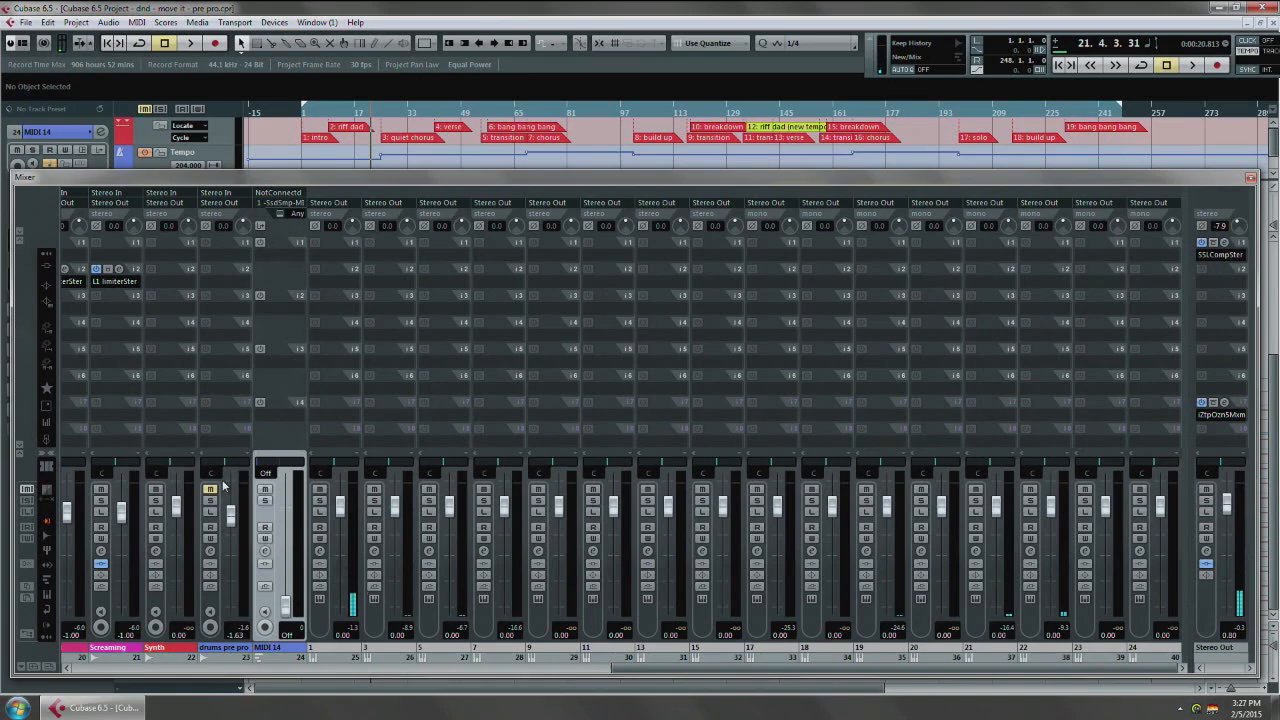
pyautogui.press('F3')
# Step: Close the VST Instruments rack, select all Percussion parts on MIDI 14 and place the project cursor at their start, bar 9
pyautogui.scroll(3, 477, 420)
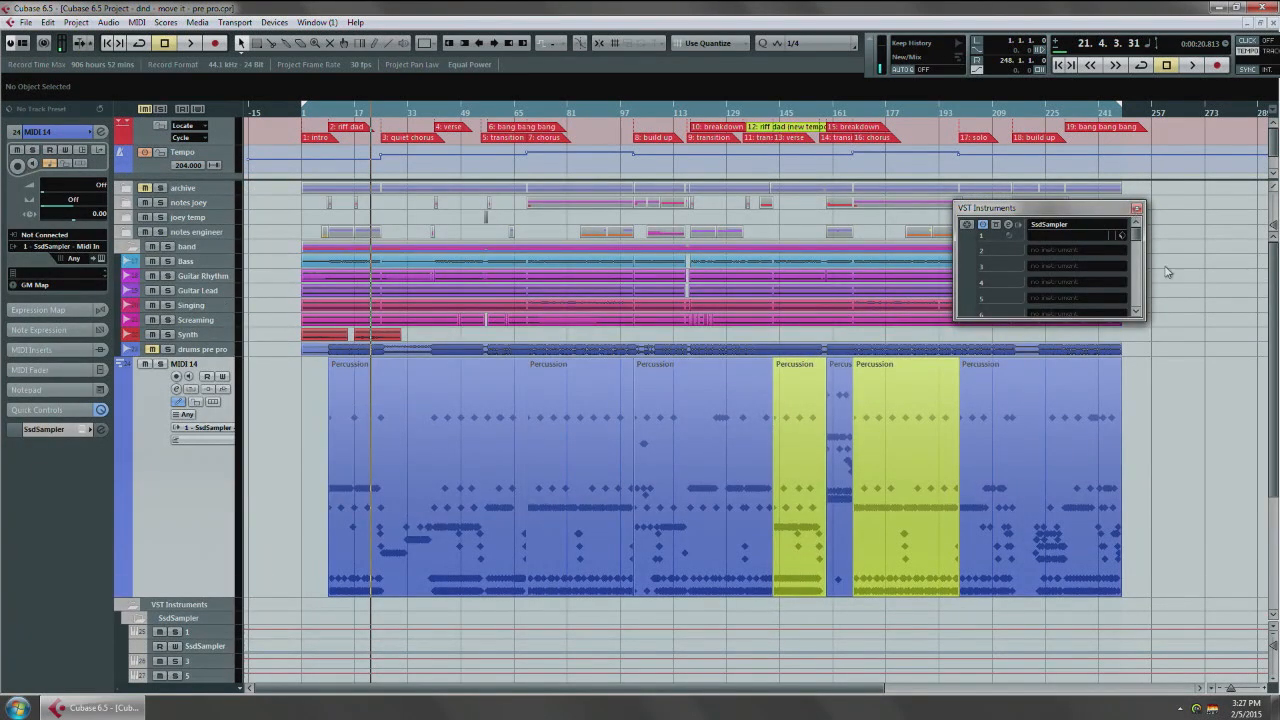
pyautogui.click(1136, 208)
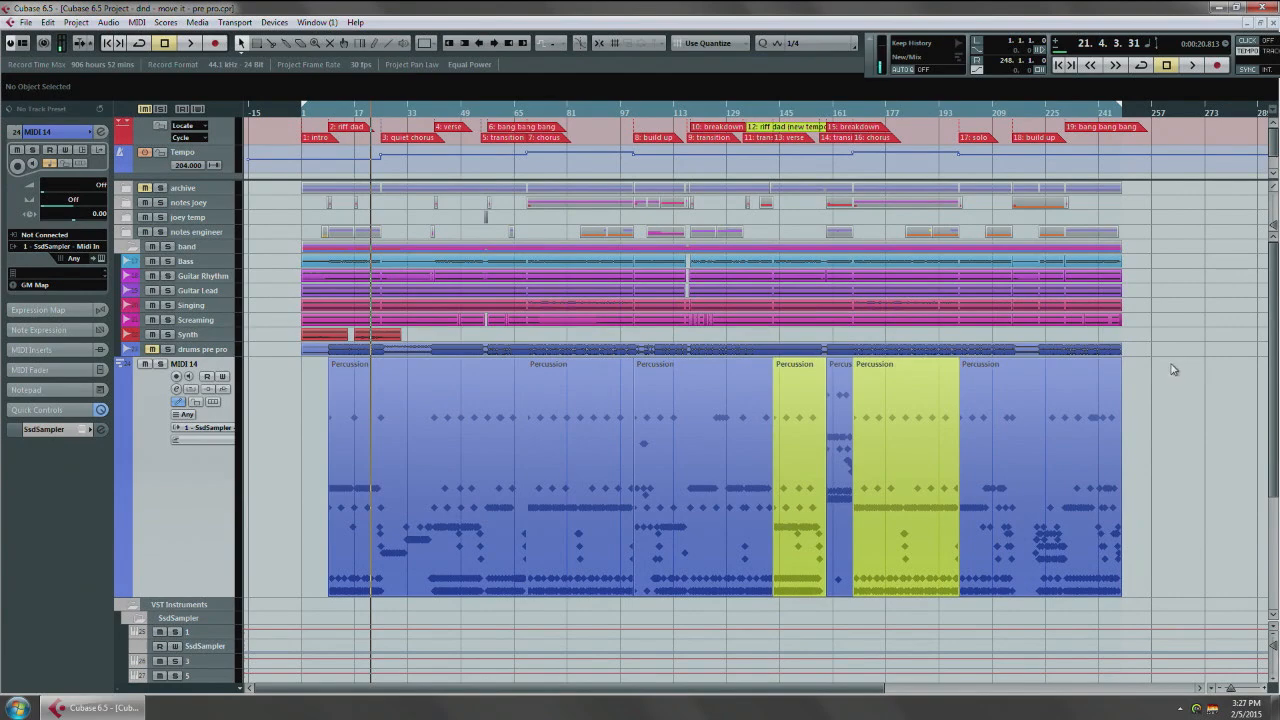
pyautogui.moveTo(260, 420); pyautogui.dragTo(1134, 459)
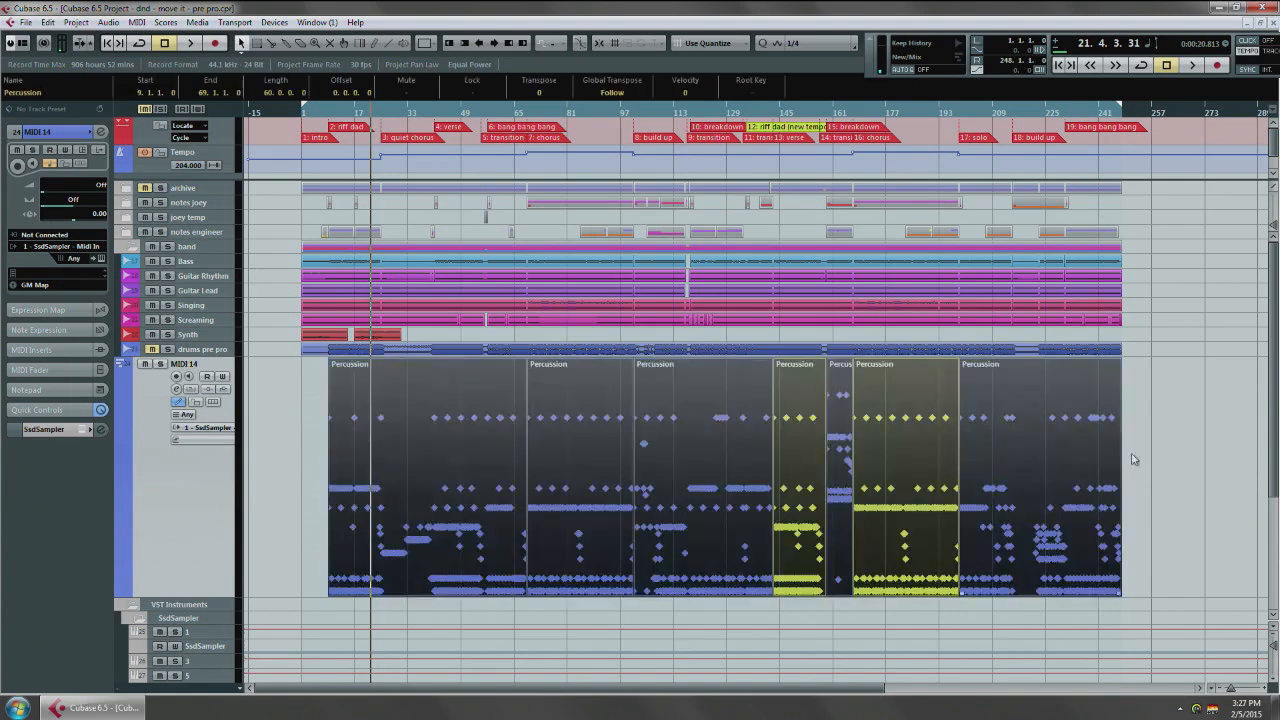
pyautogui.press('l')
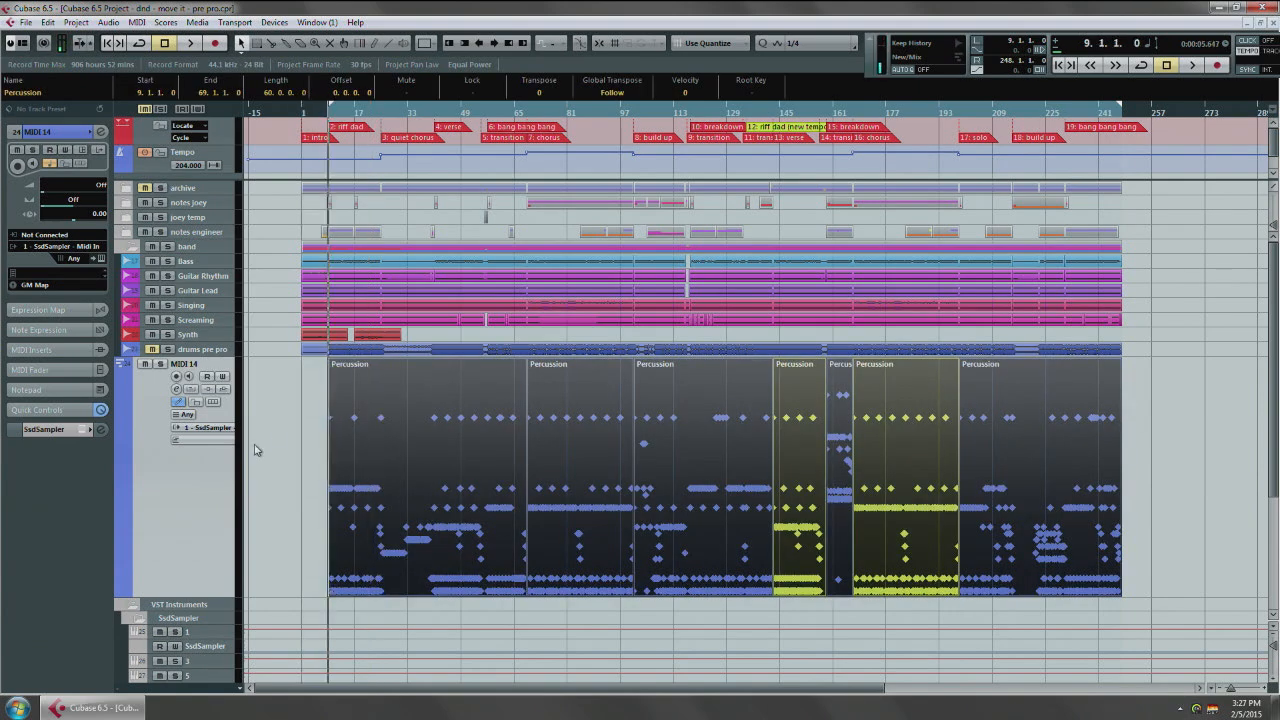
# Step: Set up a channel batch export of all VST Instrument Channels with the file name drums
pyautogui.click(284, 468)
pyautogui.hotkey('ctrl', 'shift', 'e')
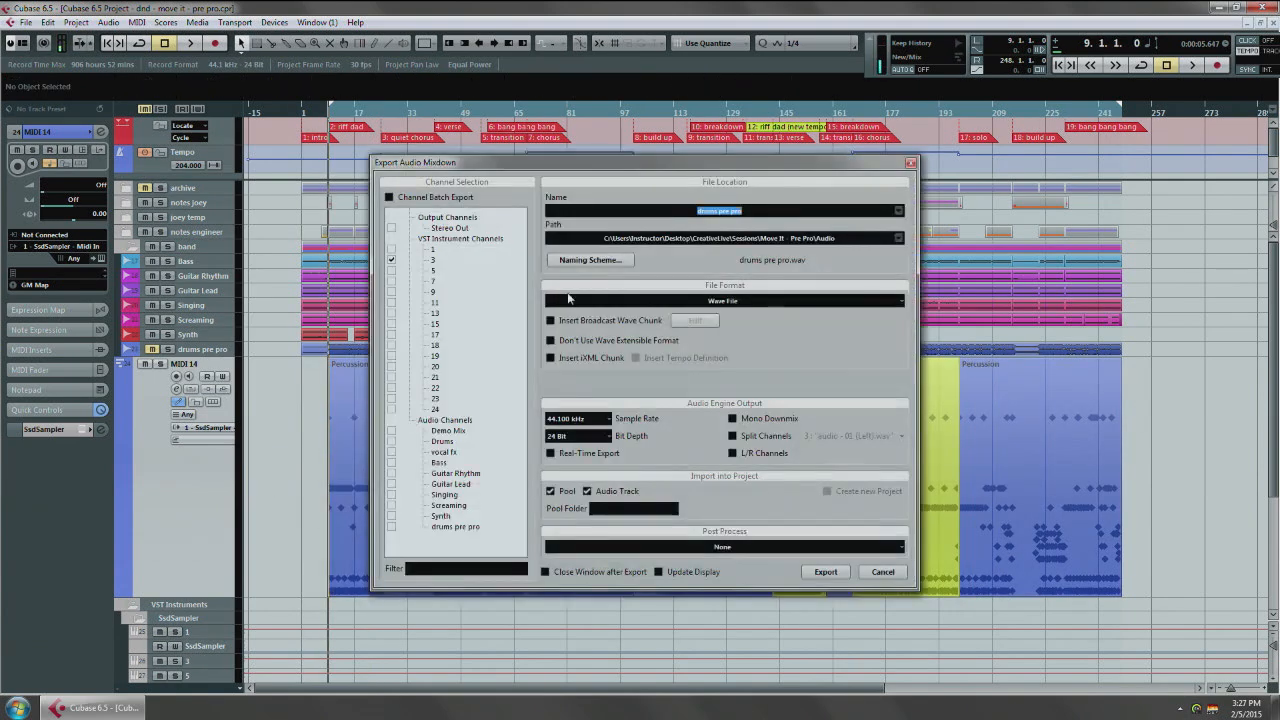
pyautogui.click(410, 199)
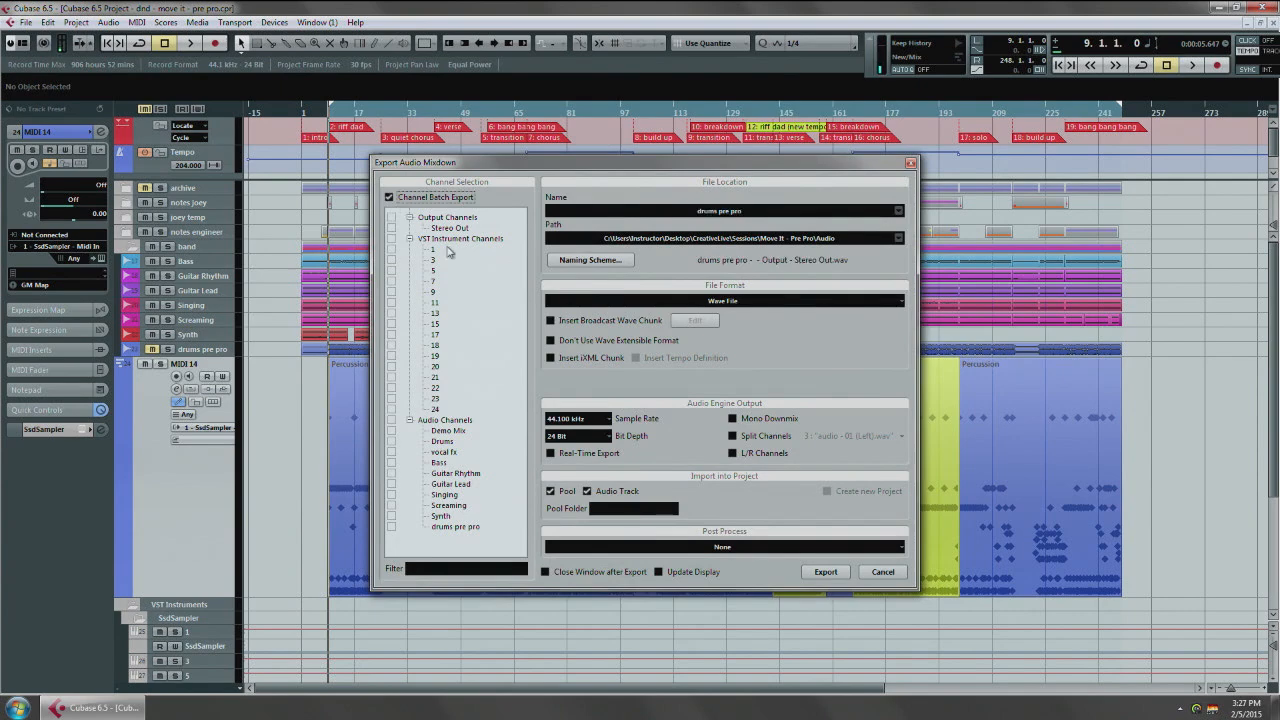
pyautogui.click(389, 240)
pyautogui.click(695, 213)
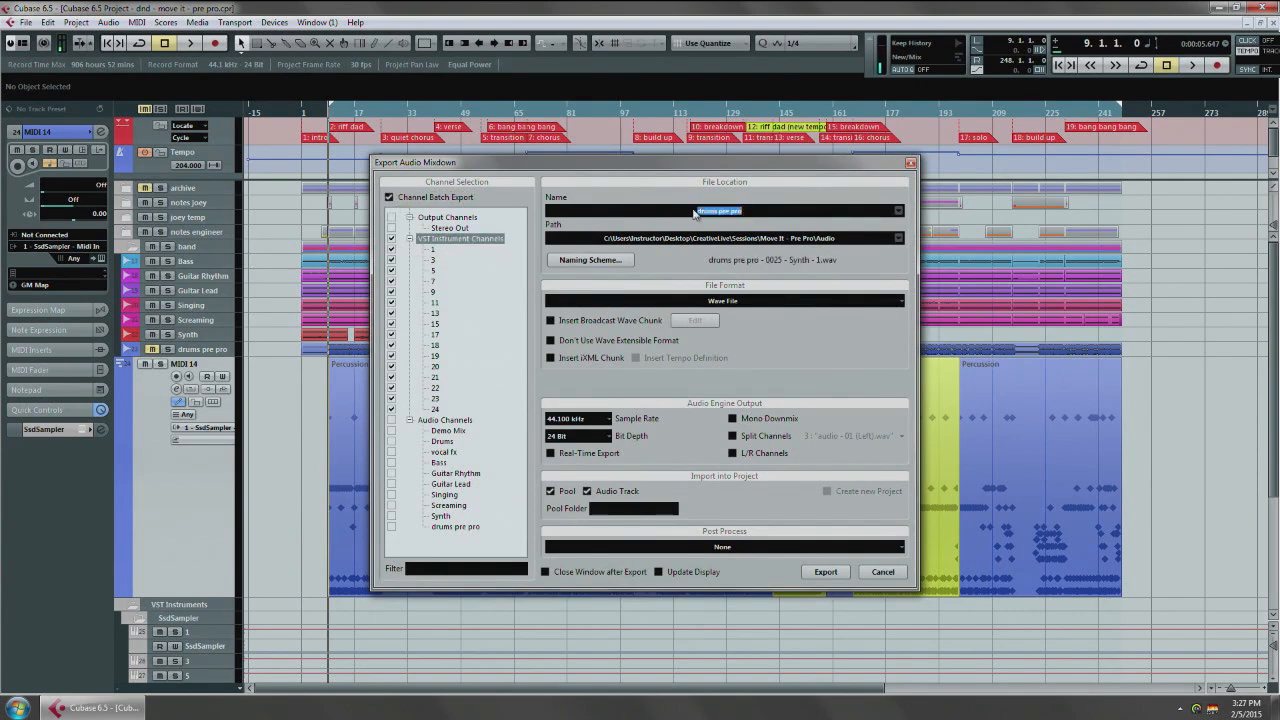
pyautogui.click(696, 212)
pyautogui.write('drums')
pyautogui.click(860, 351)
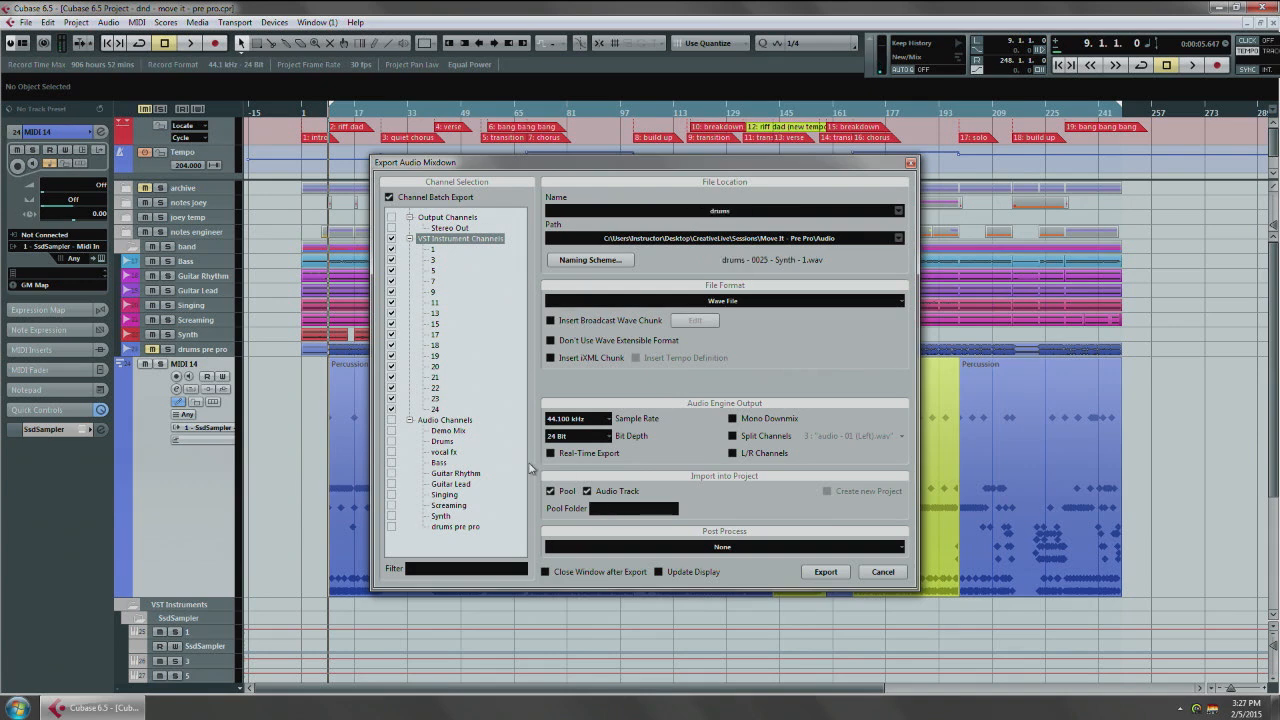
# Step: Export the channels, accept the import options for adding the audio to the project, and close the export dialog
pyautogui.click(818, 574)
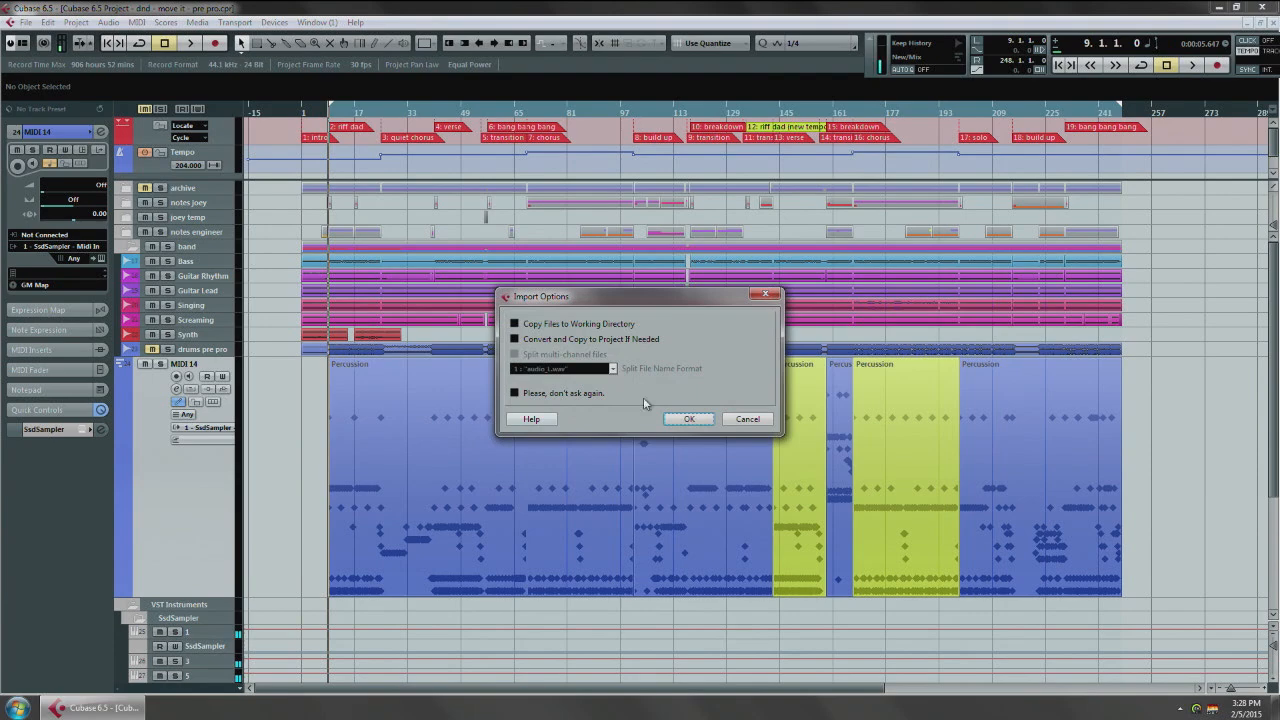
pyautogui.click(687, 423)
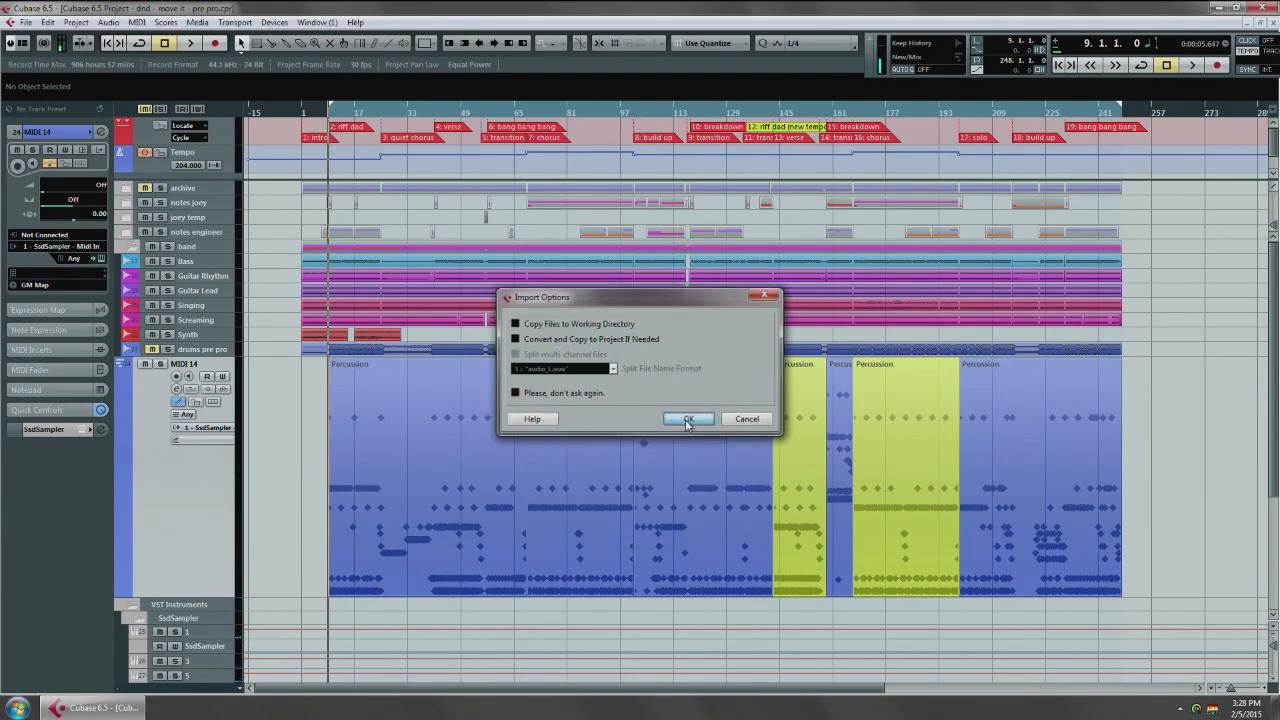
pyautogui.click(882, 572)
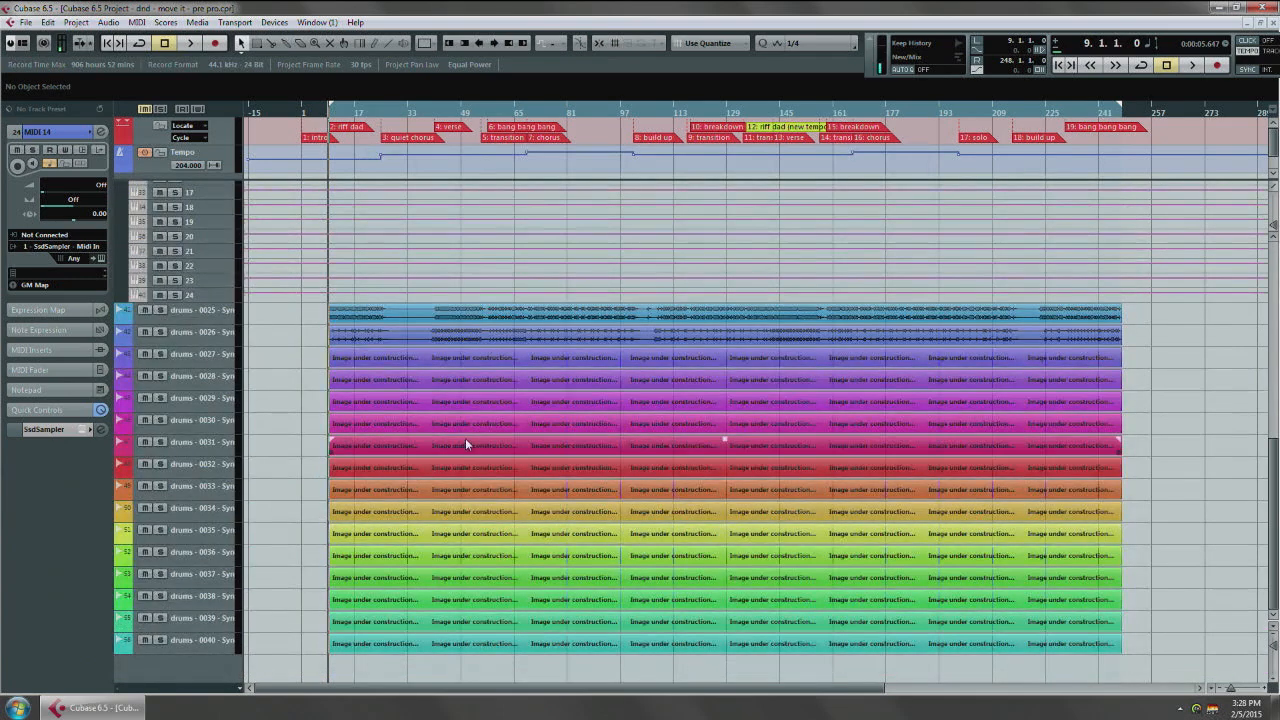
# Step: Select the imported tracks drums - 0025 to 0040 and audition the upper drum tracks around bar 58
pyautogui.click(221, 310)
pyautogui.keyDown('shift'); pyautogui.click(224, 648); pyautogui.keyUp('shift')
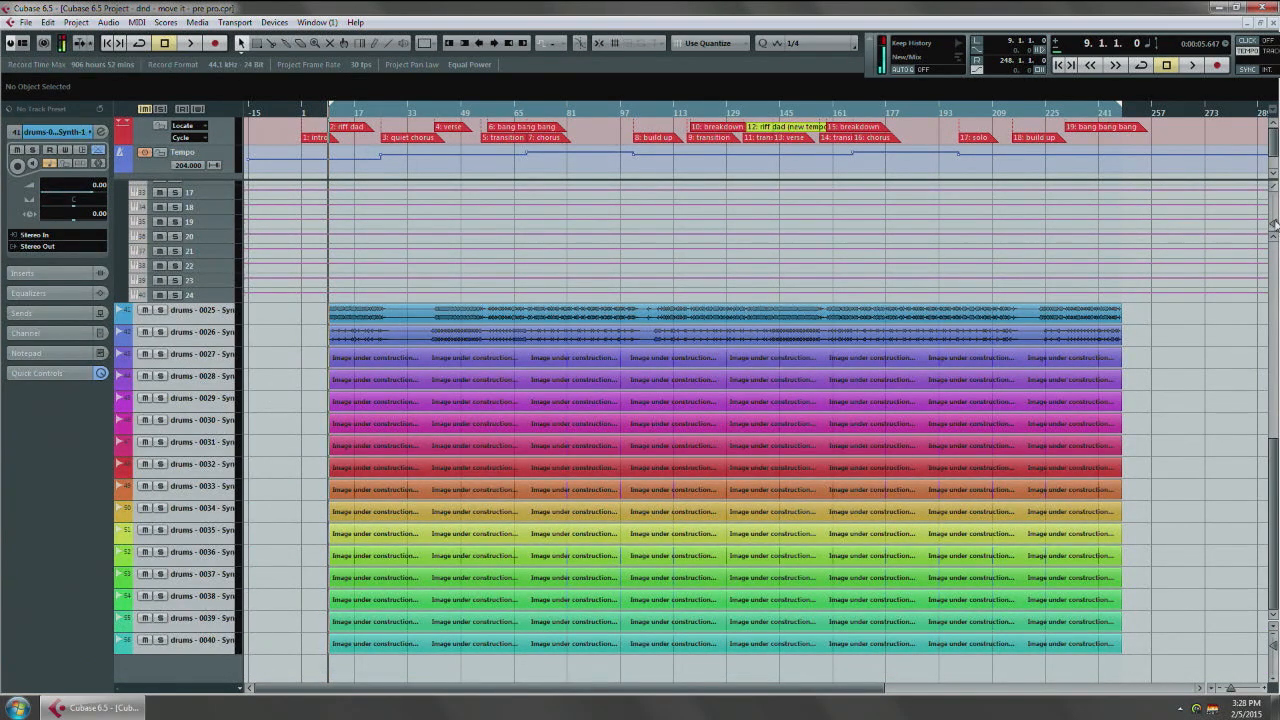
pyautogui.press('9')
pyautogui.scroll(4, 557, 319)
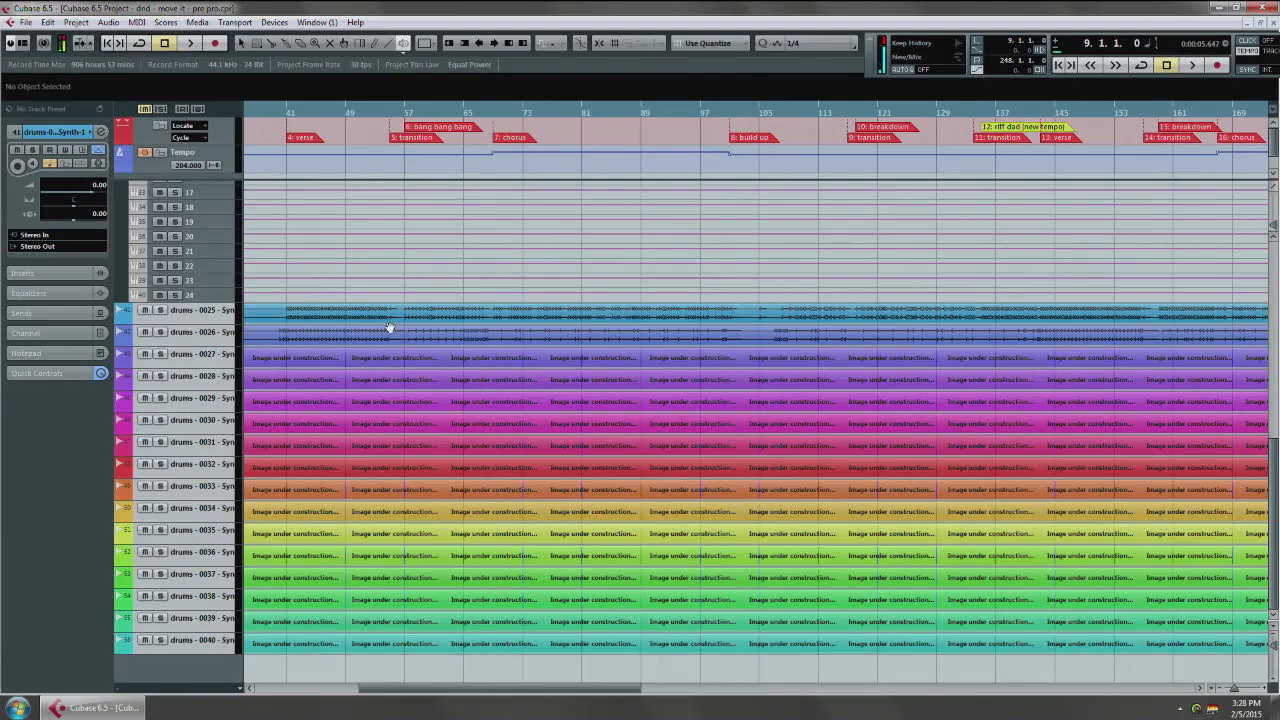
pyautogui.hscroll(-1, 390, 327)
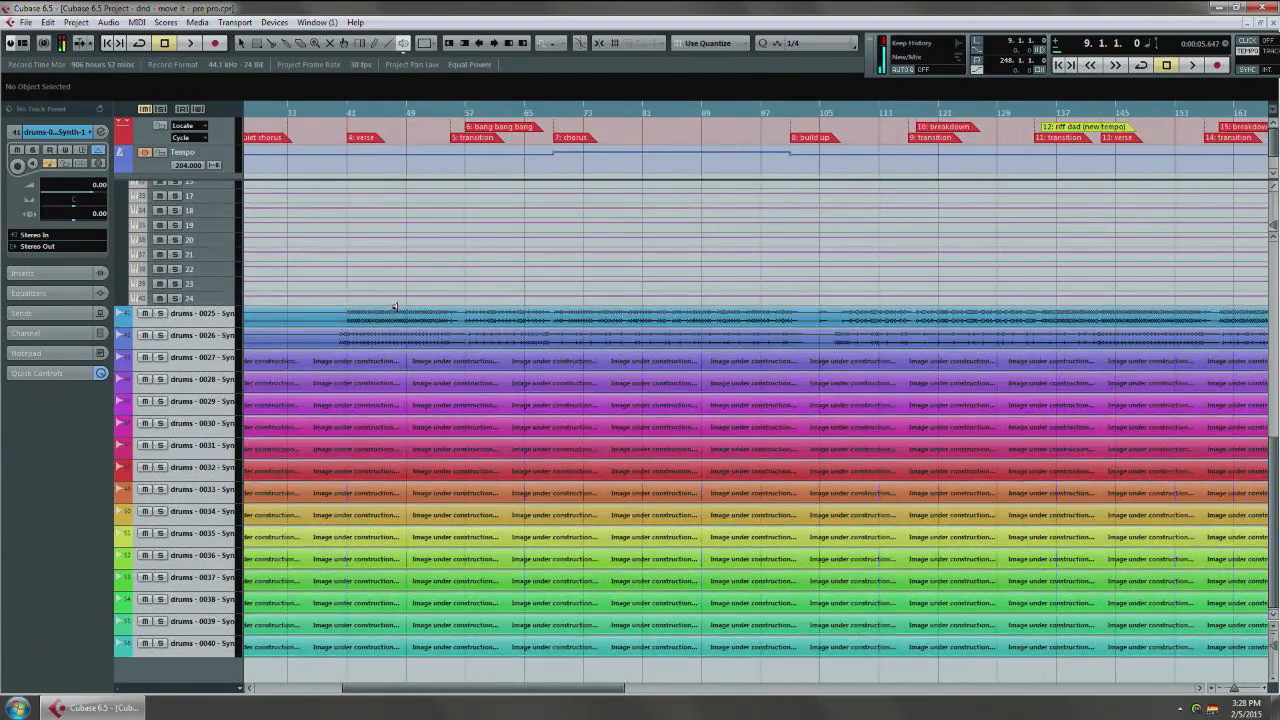
pyautogui.click(474, 318)
pyautogui.scroll(5, 471, 318)
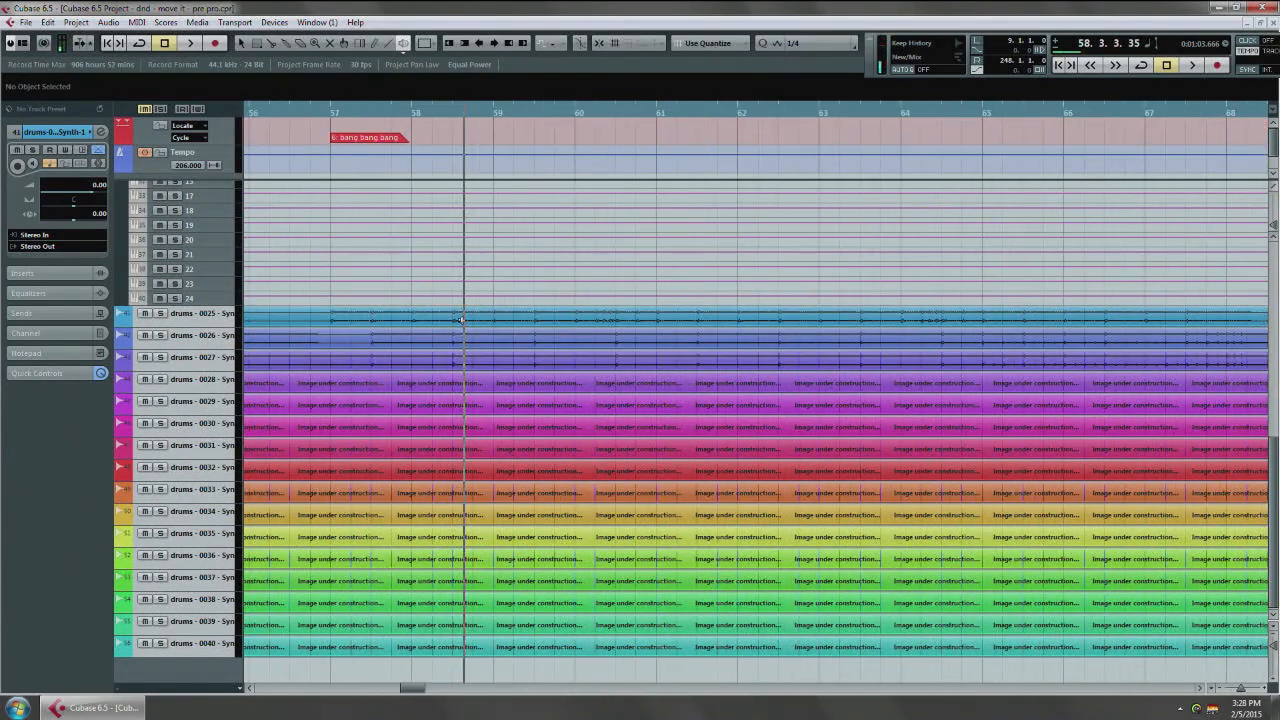
pyautogui.click(447, 316)
pyautogui.click(440, 344)
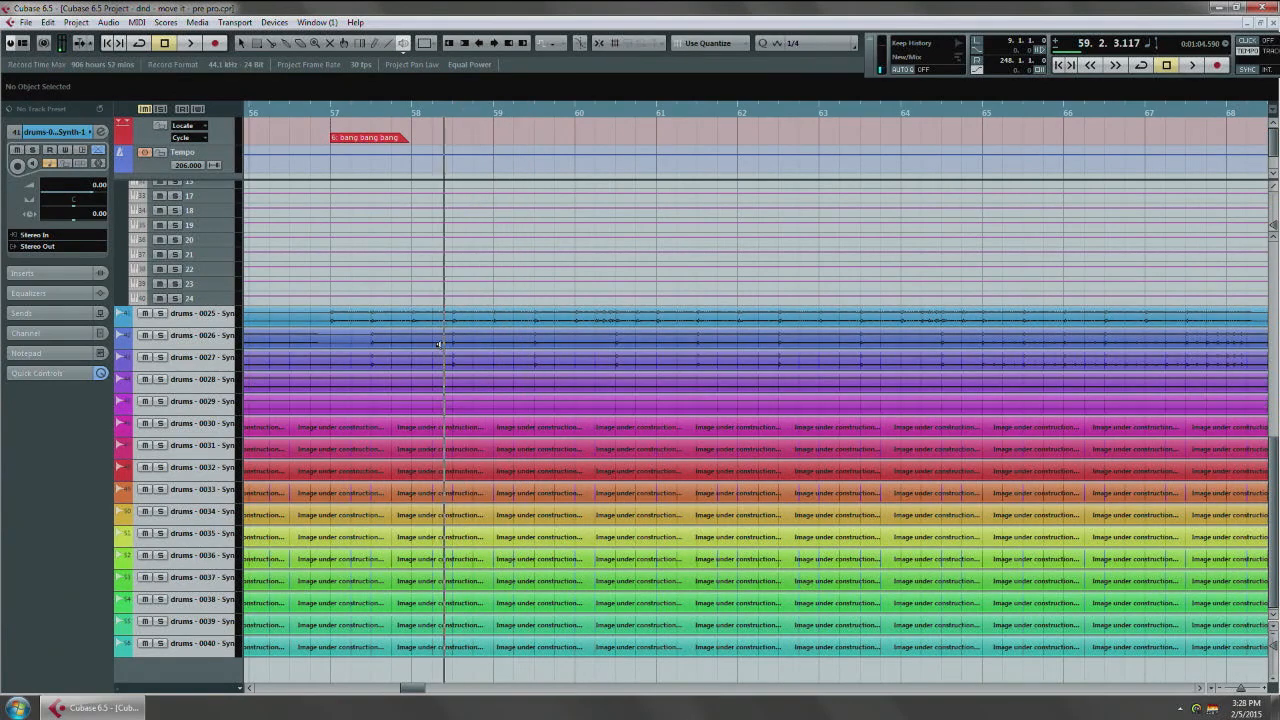
pyautogui.click(441, 357)
pyautogui.click(441, 359)
pyautogui.click(437, 384)
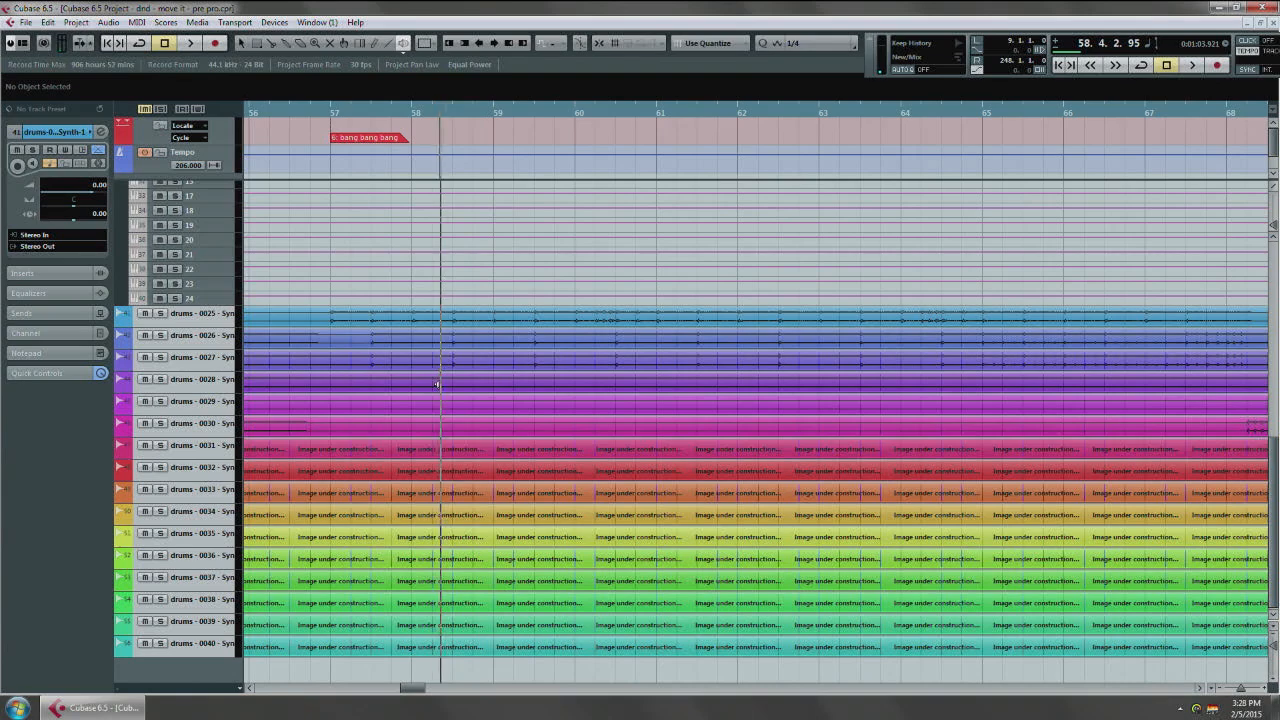
pyautogui.click(437, 473)
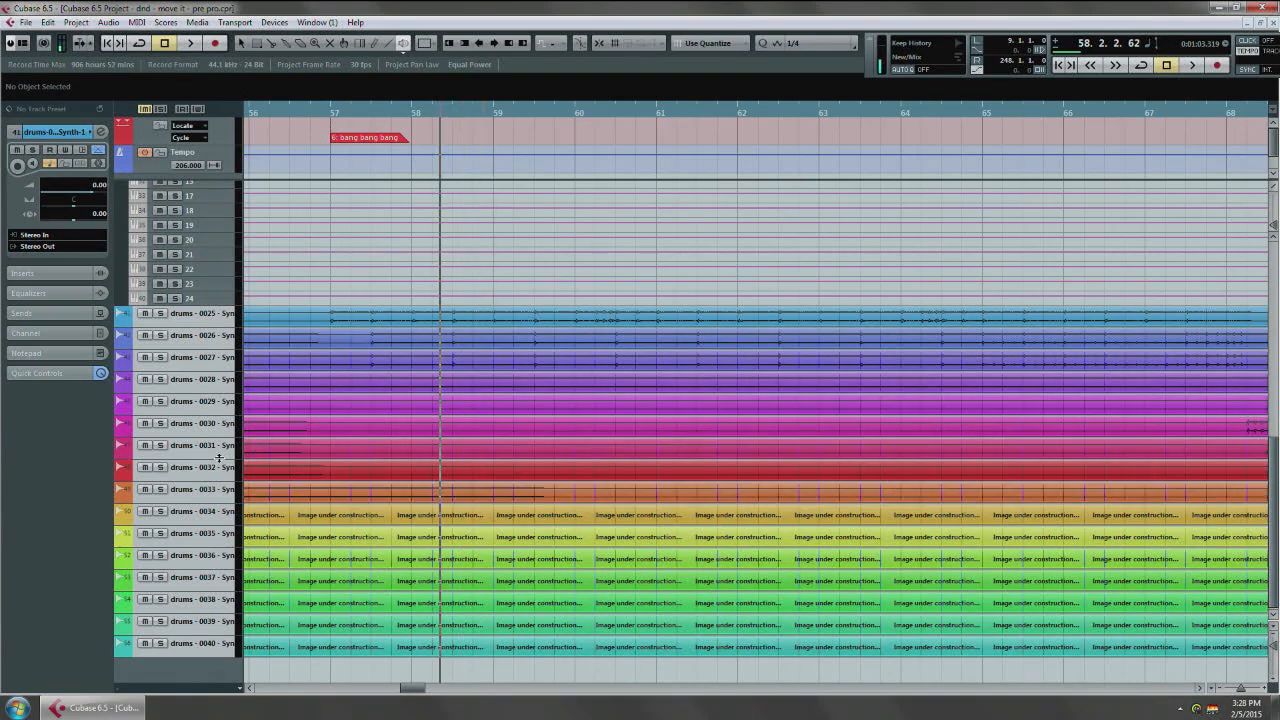
# Step: Audition the remaining exported drum tracks, from drums - 0031 down, around the transition at bar 55
pyautogui.moveTo(342, 385); pyautogui.dragTo(757, 383)
pyautogui.click(558, 442)
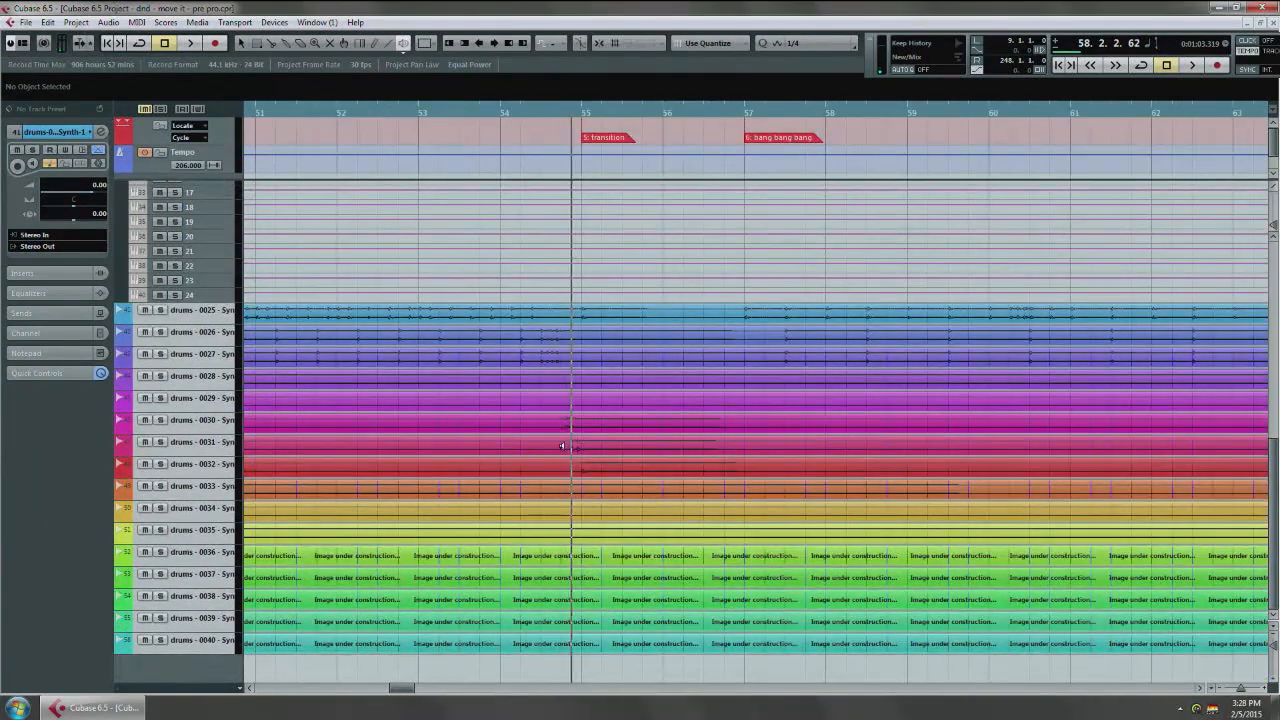
pyautogui.click(577, 466)
pyautogui.click(583, 489)
pyautogui.click(588, 534)
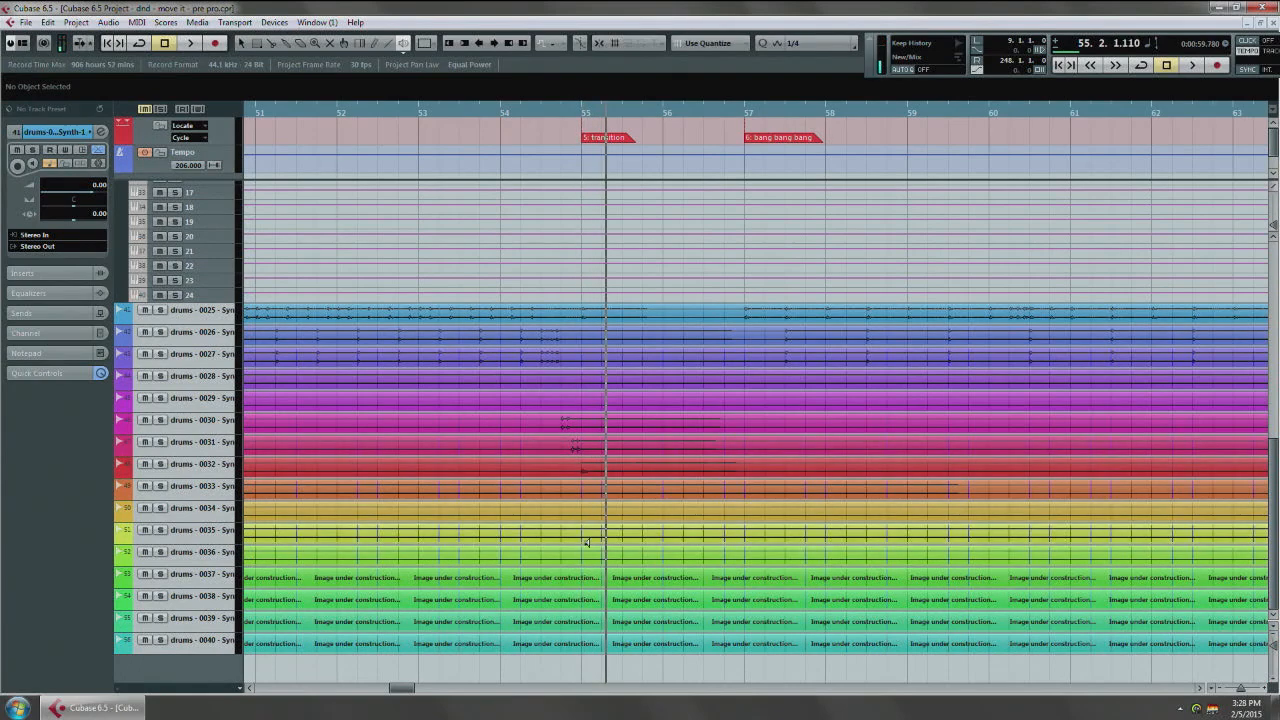
pyautogui.click(588, 543)
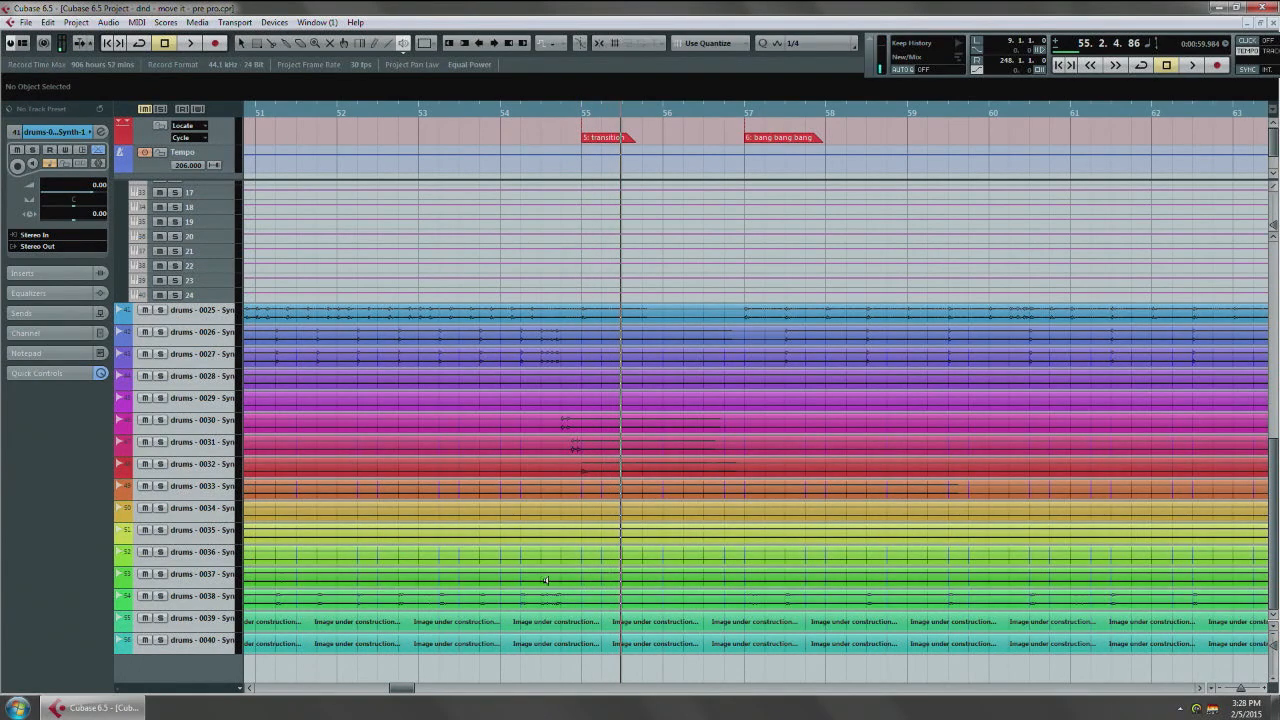
pyautogui.click(545, 580)
pyautogui.click(521, 600)
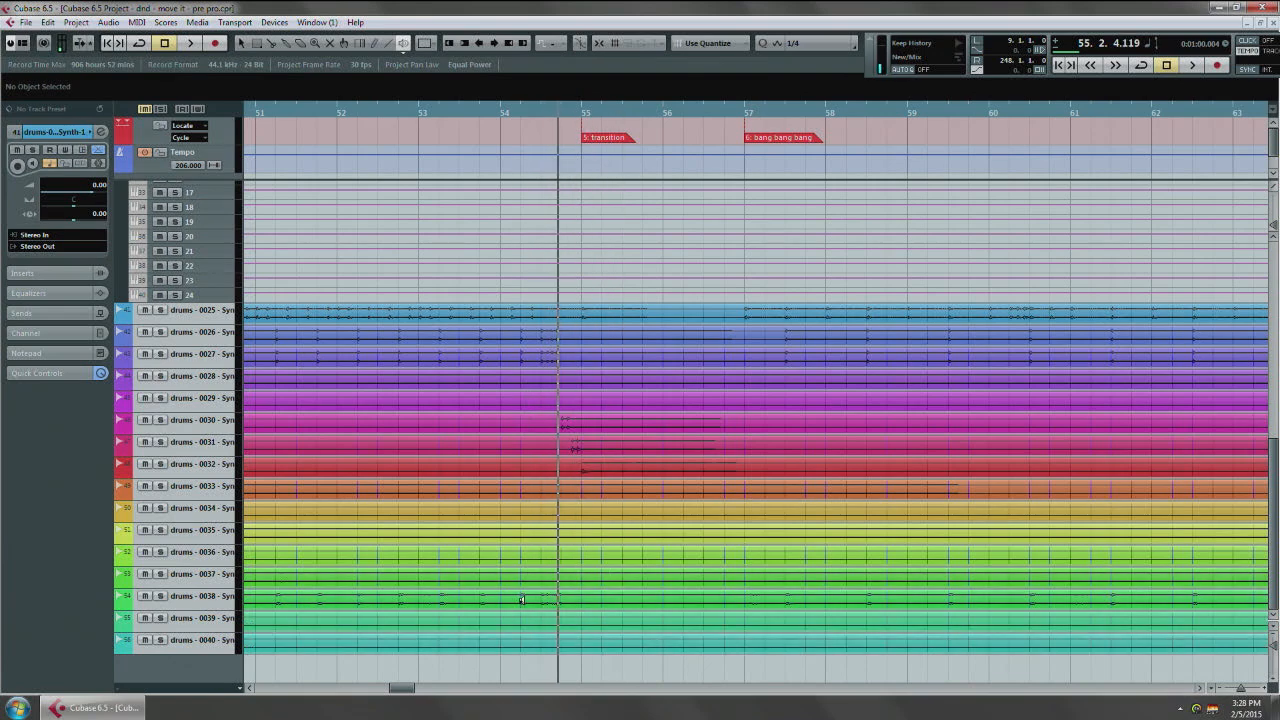
# Step: Return to the Object Selection tool and unload SsdSampler from slot 1 of the VST Instruments rack, then close the rack
pyautogui.scroll(-5, 492, 576)
pyautogui.press('1')
pyautogui.scroll(3, 401, 438)
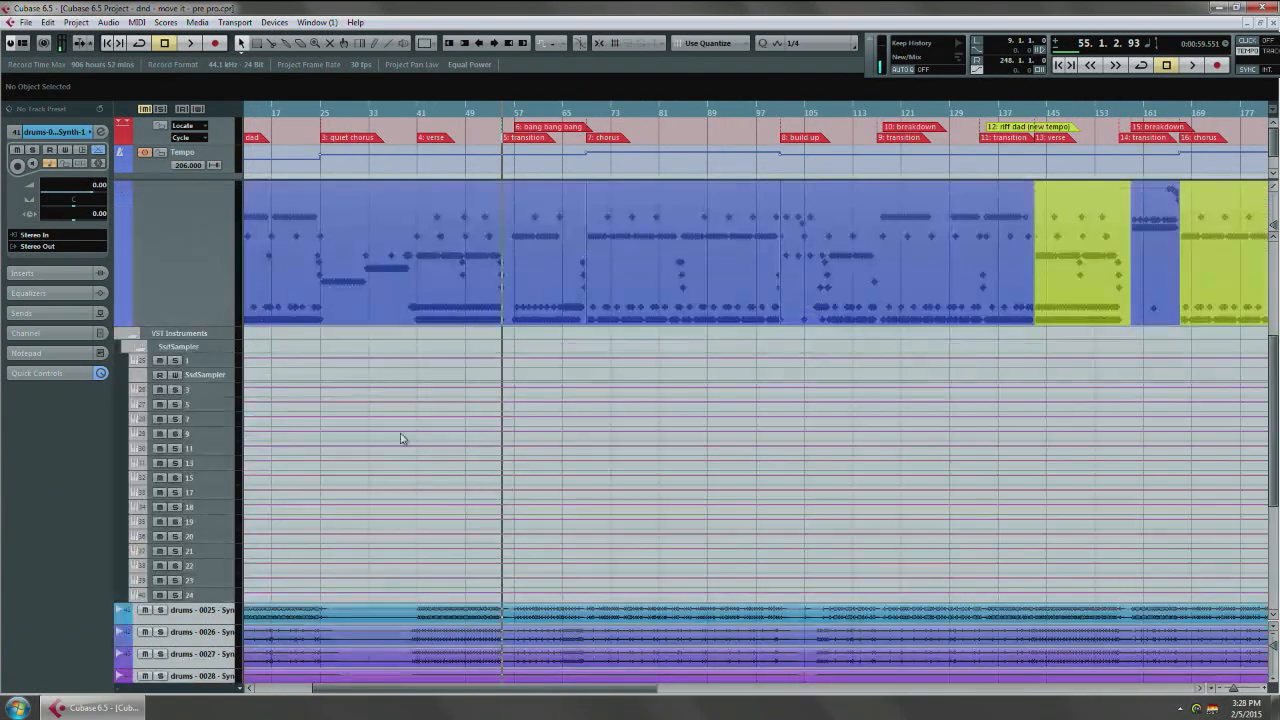
pyautogui.press('F11')
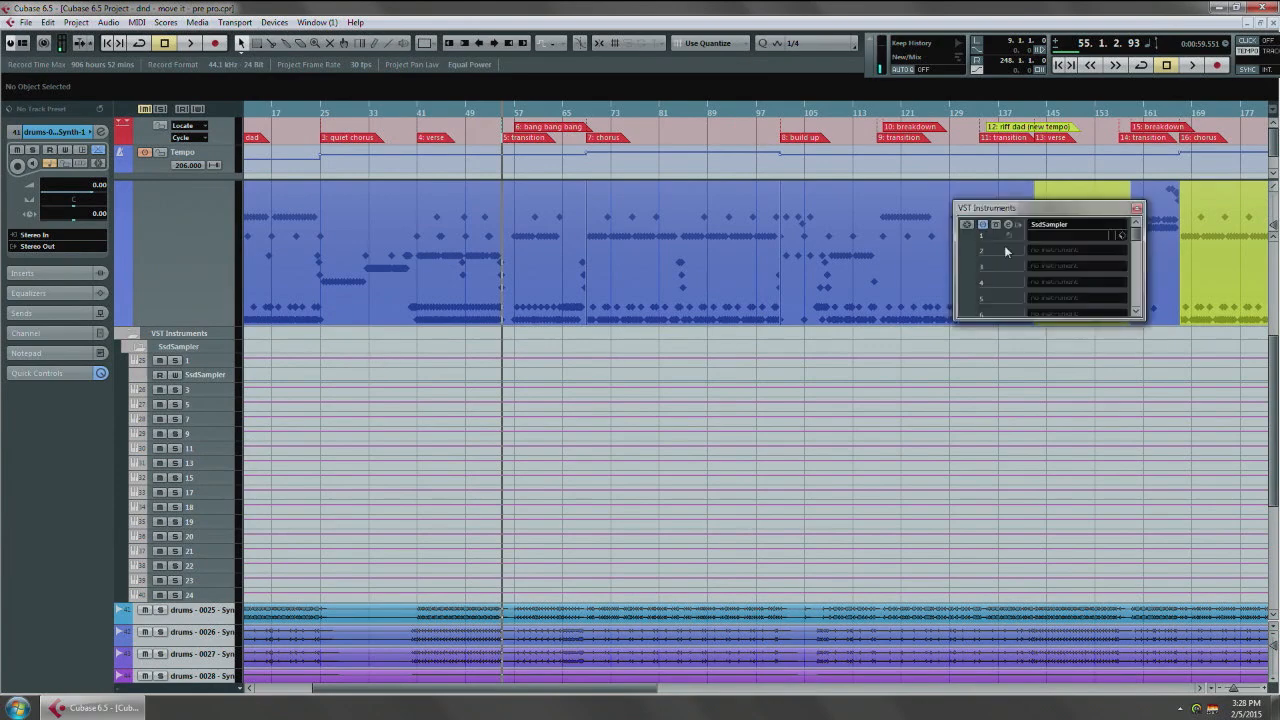
pyautogui.click(1061, 225)
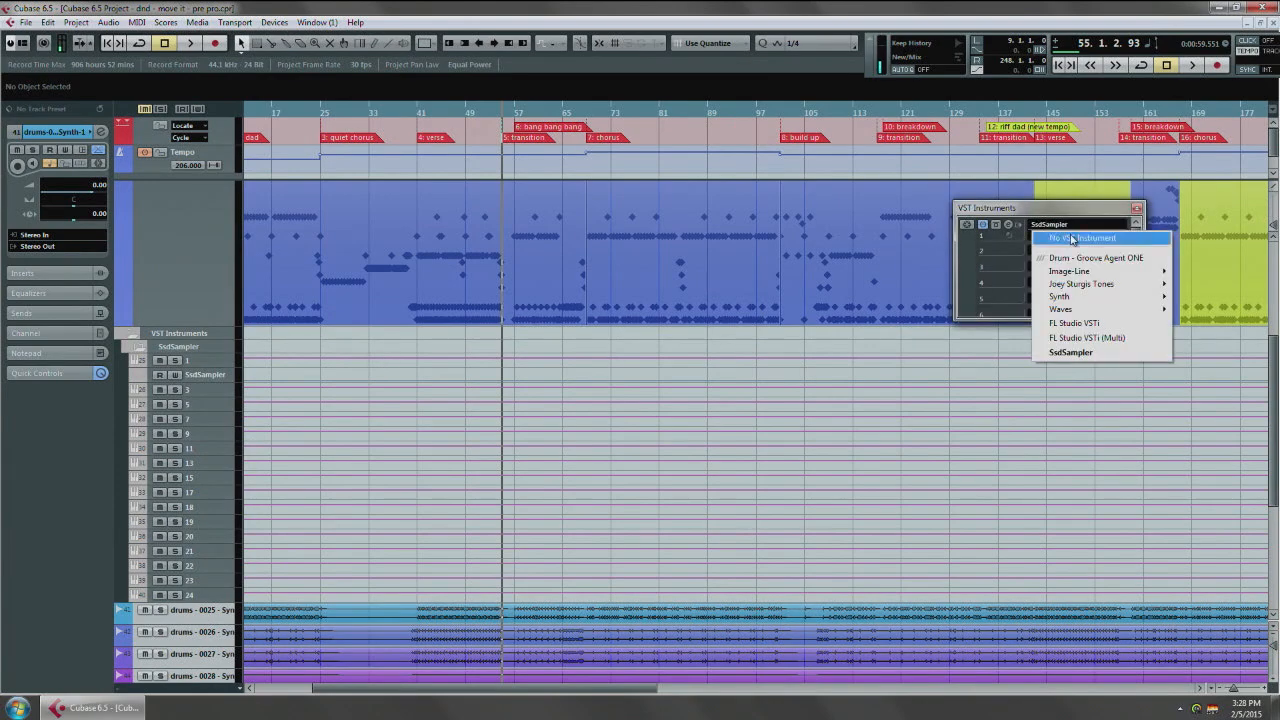
pyautogui.click(1072, 239)
pyautogui.press('F11')
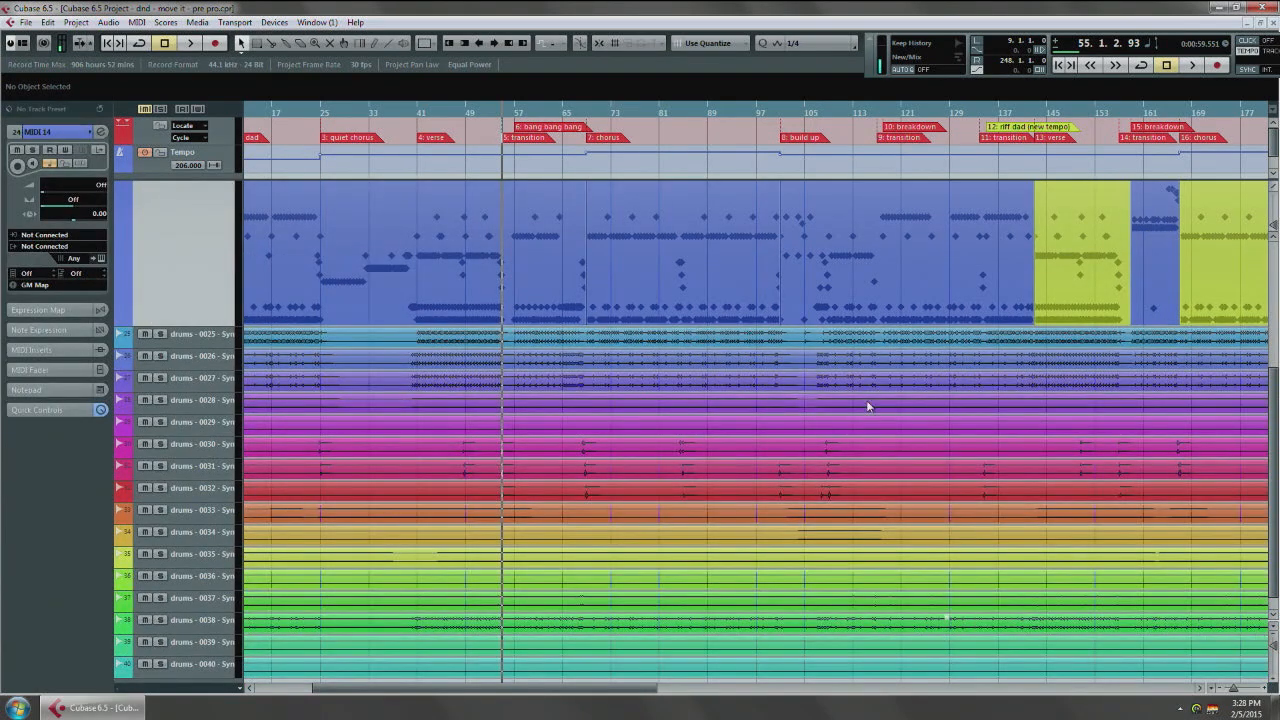
# Step: Set the project's track heights to 3 rows
pyautogui.scroll(3, 694, 430)
pyautogui.click(1273, 627)
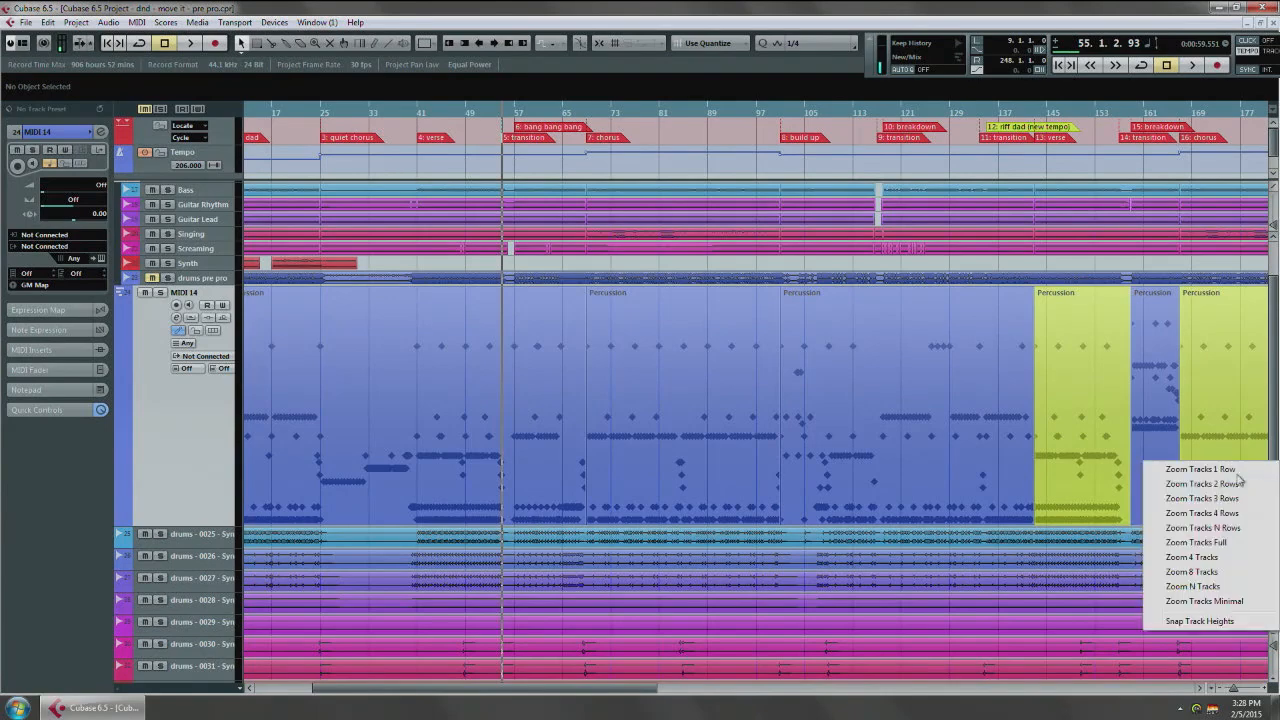
pyautogui.click(1245, 497)
pyautogui.press('g')
pyautogui.press('g')
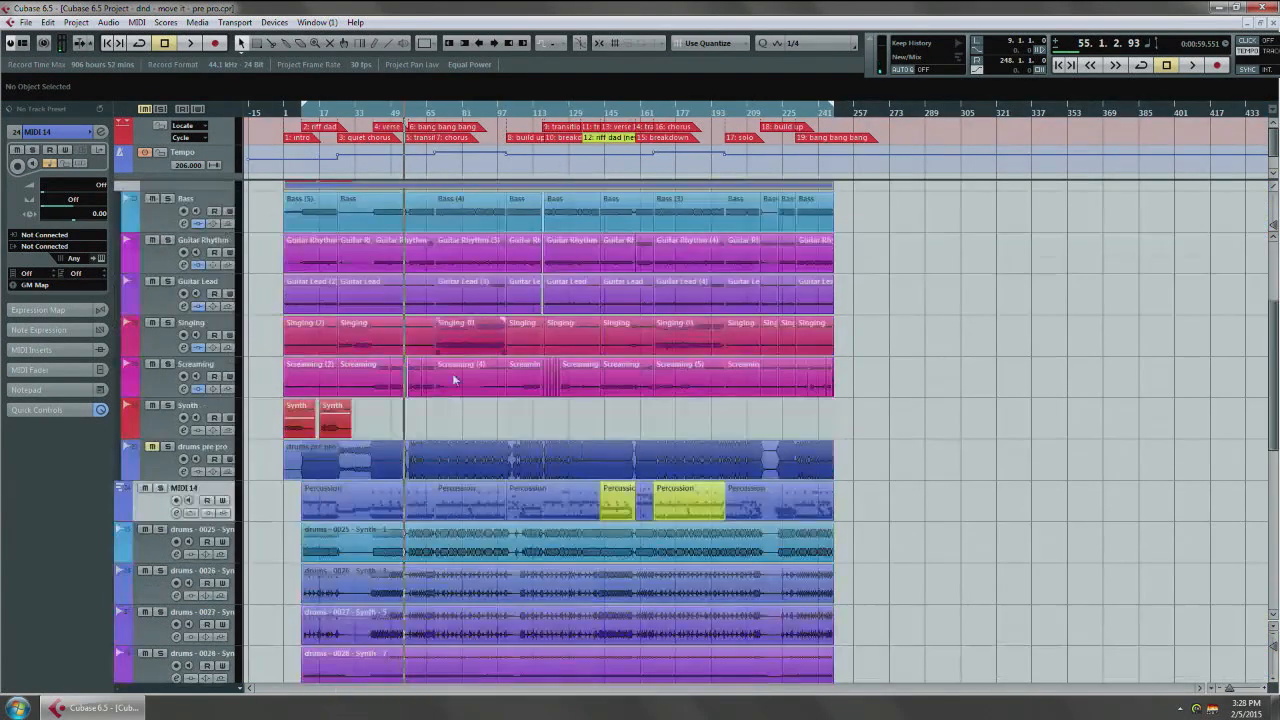
# Step: Activate the Range Selection tool at the start of the exported drum audio, bar 9
pyautogui.press('h')
pyautogui.press('h')
pyautogui.press('h')
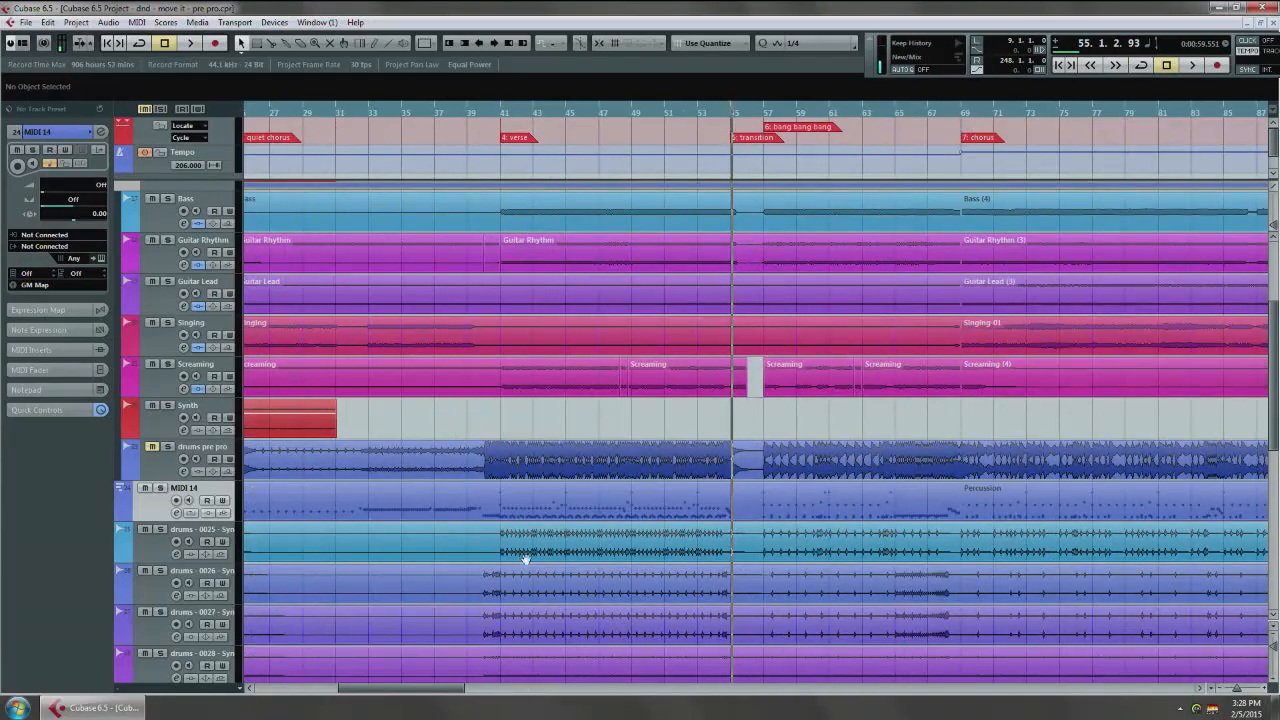
pyautogui.moveTo(526, 560); pyautogui.dragTo(787, 487)
pyautogui.moveTo(474, 504); pyautogui.dragTo(629, 490)
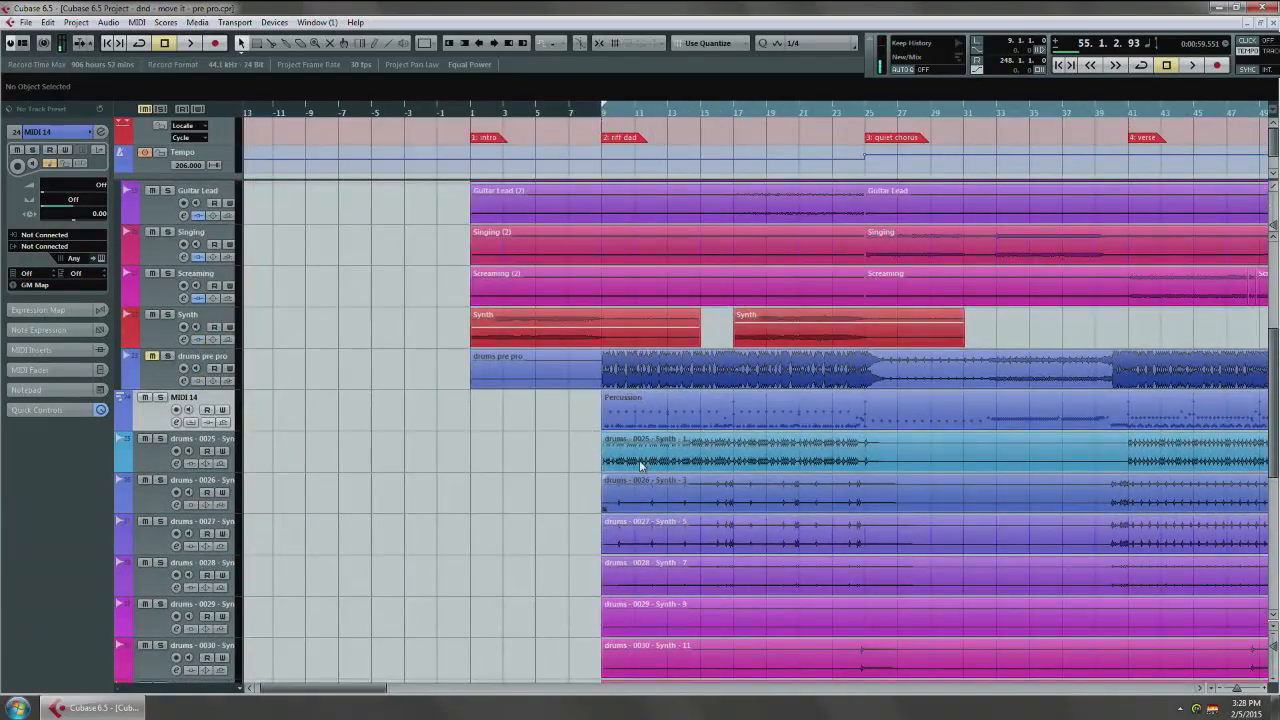
pyautogui.rightClick(589, 449)
pyautogui.click(609, 449)
# Step: Try a range selection on the drums - 0025 track from 10.1.1.0 to about 10.3.4.70, and clear it
pyautogui.press('h')
pyautogui.press('h')
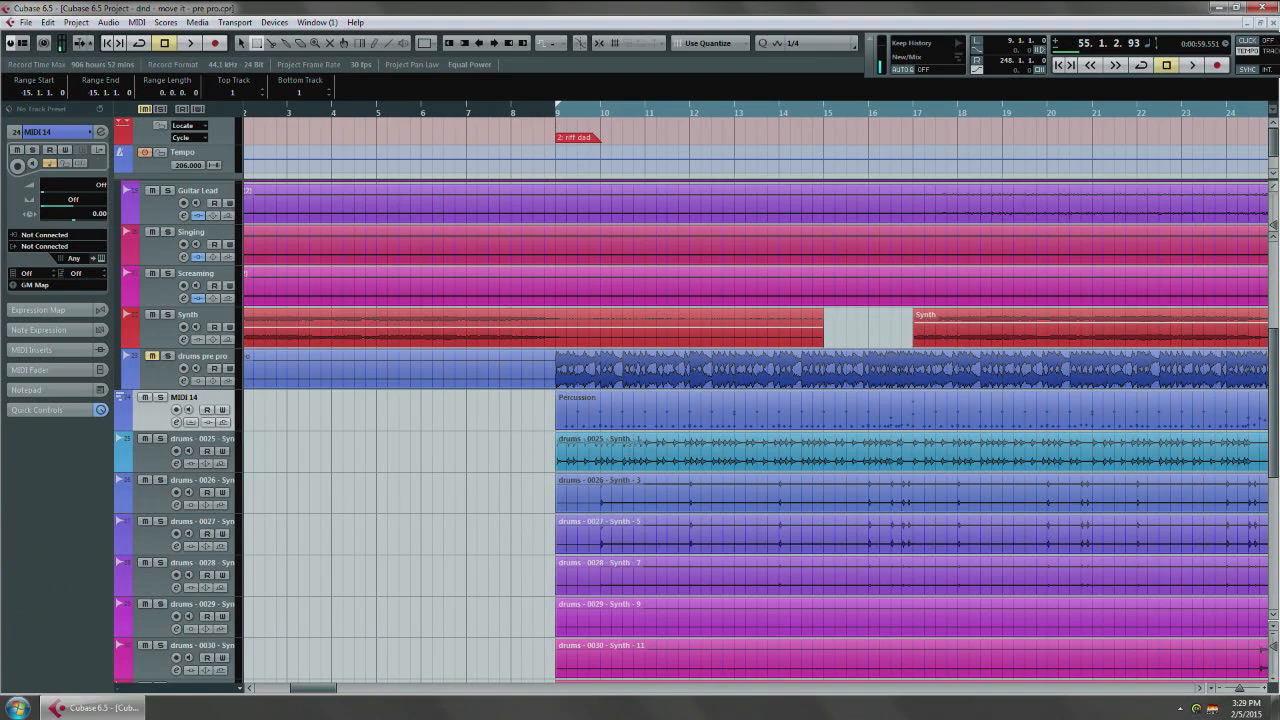
pyautogui.press('h')
pyautogui.press('h')
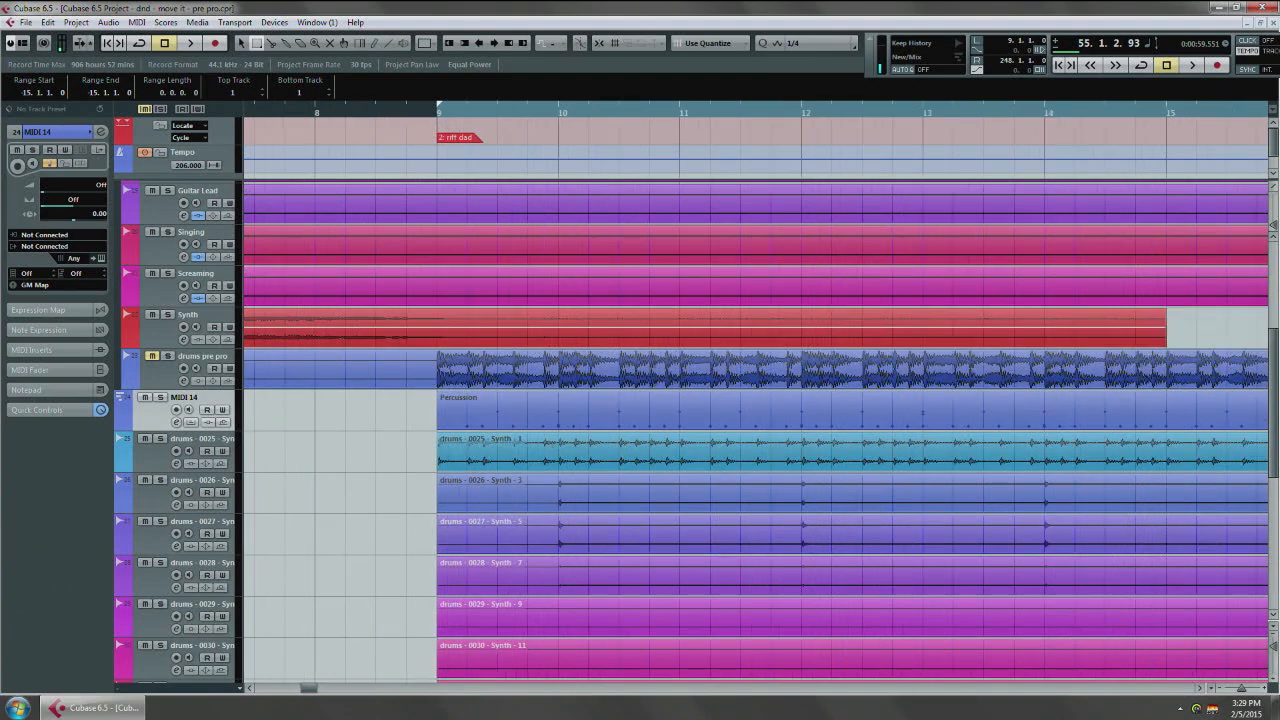
pyautogui.moveTo(559, 455); pyautogui.dragTo(648, 455)
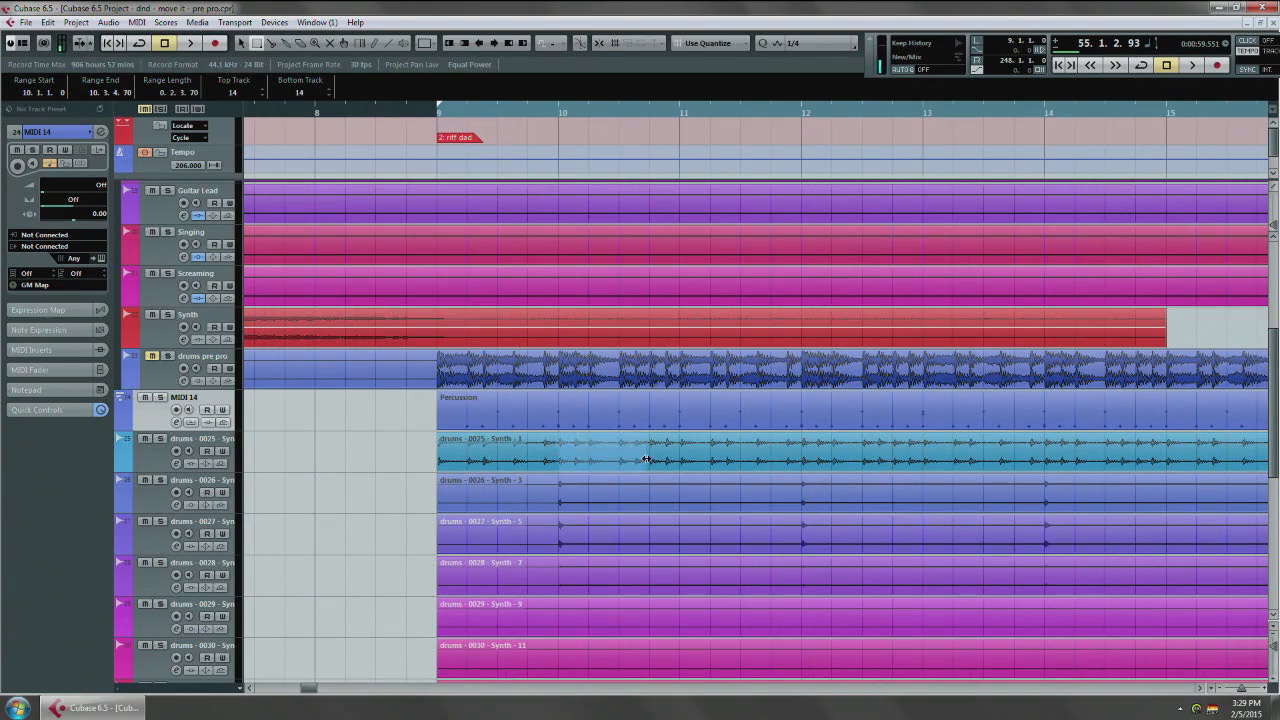
pyautogui.click(693, 452)
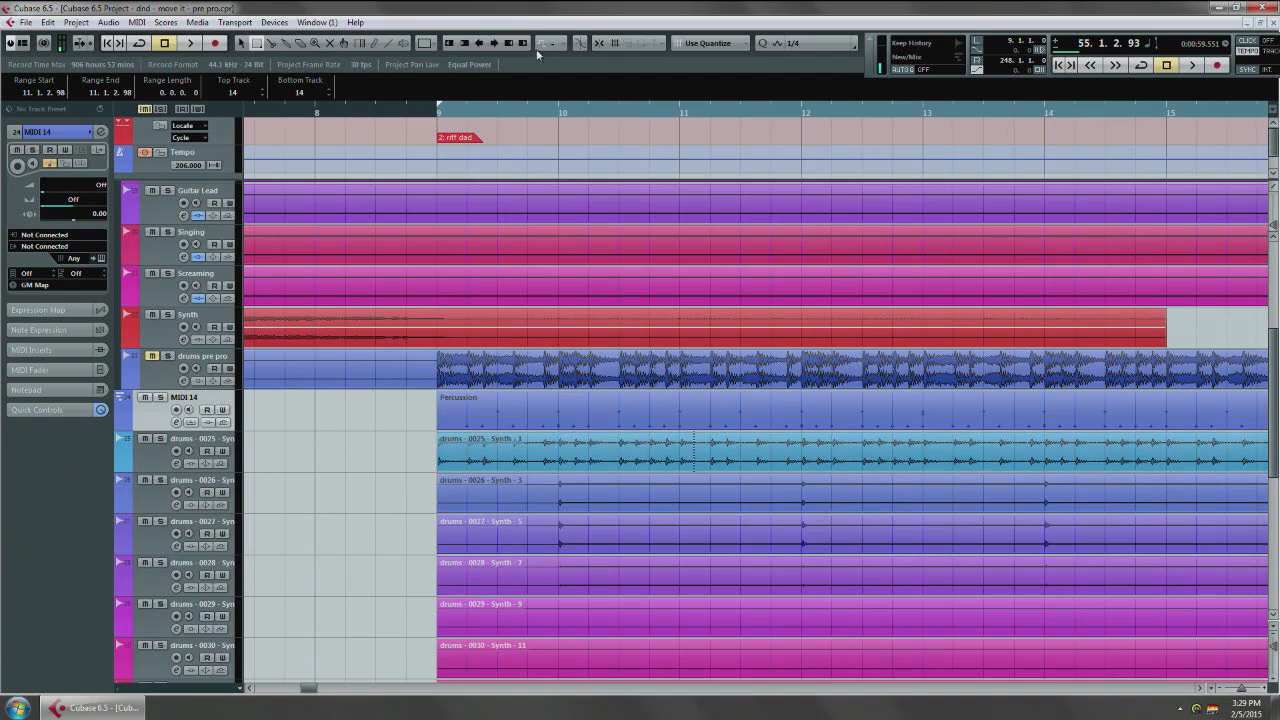
# Step: With Snap on, select the range from 57.1.1.0 to 59.4.1.0 on the drums - 0025 track in the bang bang bang section
pyautogui.moveTo(749, 464); pyautogui.dragTo(434, 483)
pyautogui.scroll(-4, 558, 478)
pyautogui.moveTo(740, 478); pyautogui.dragTo(543, 476)
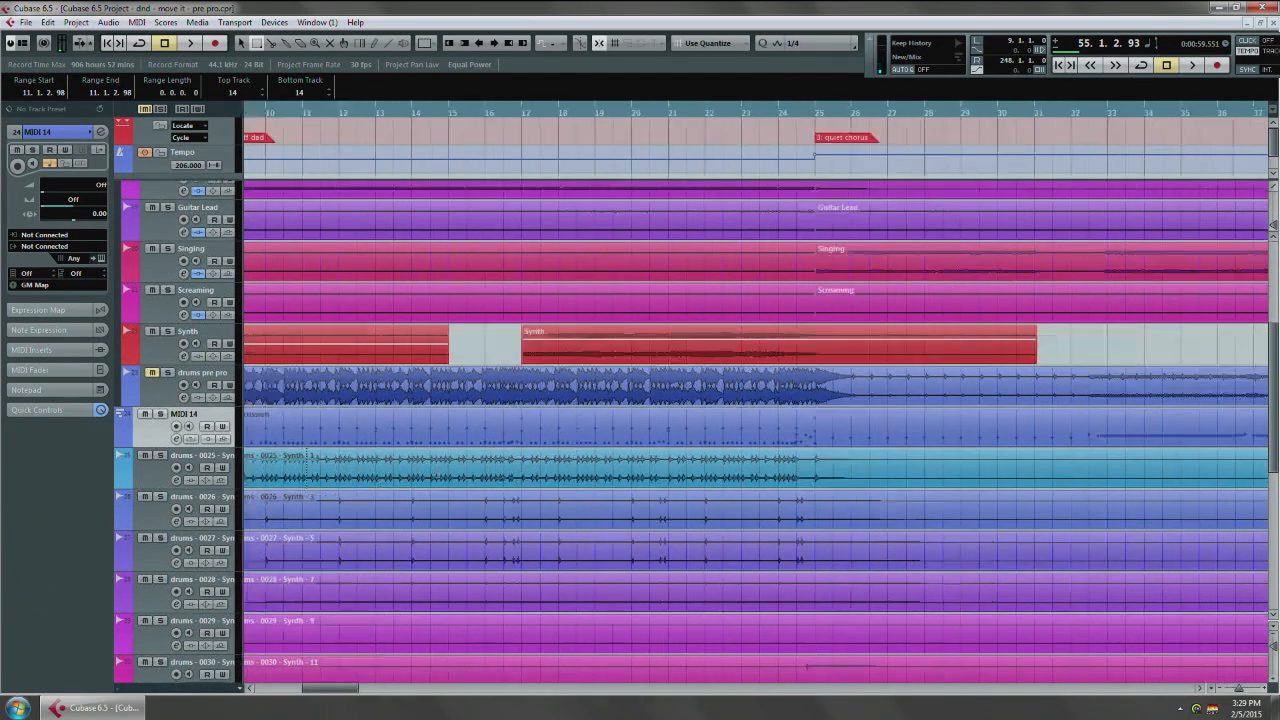
pyautogui.moveTo(960, 440); pyautogui.dragTo(291, 445)
pyautogui.moveTo(740, 472); pyautogui.dragTo(446, 445)
pyautogui.moveTo(1056, 457); pyautogui.dragTo(684, 420)
pyautogui.scroll(3, 634, 420)
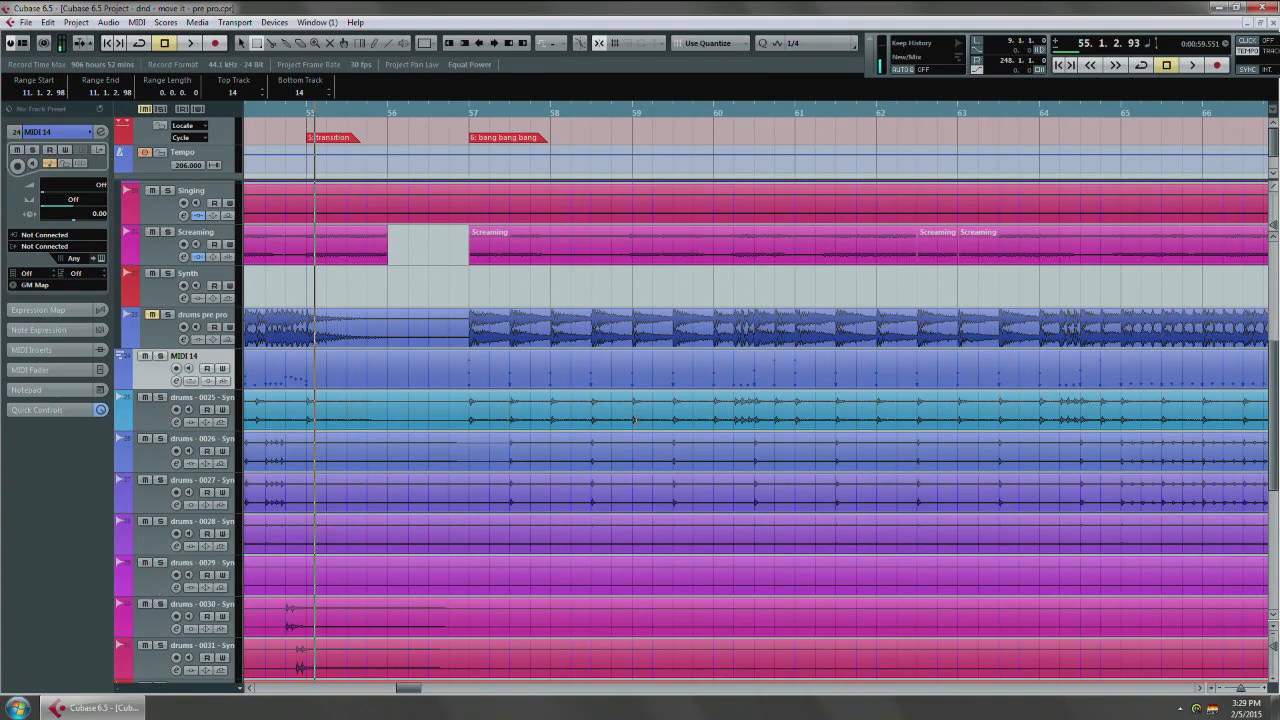
pyautogui.moveTo(449, 410); pyautogui.dragTo(590, 416)
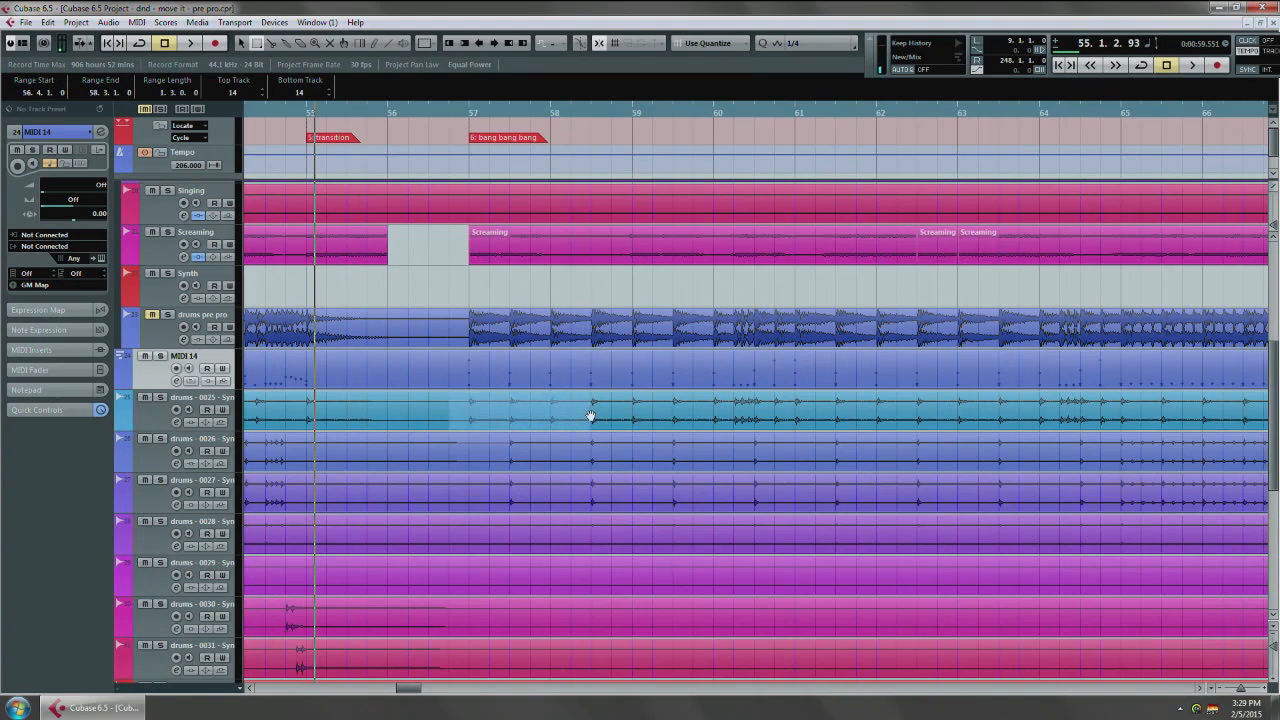
pyautogui.click(469, 411)
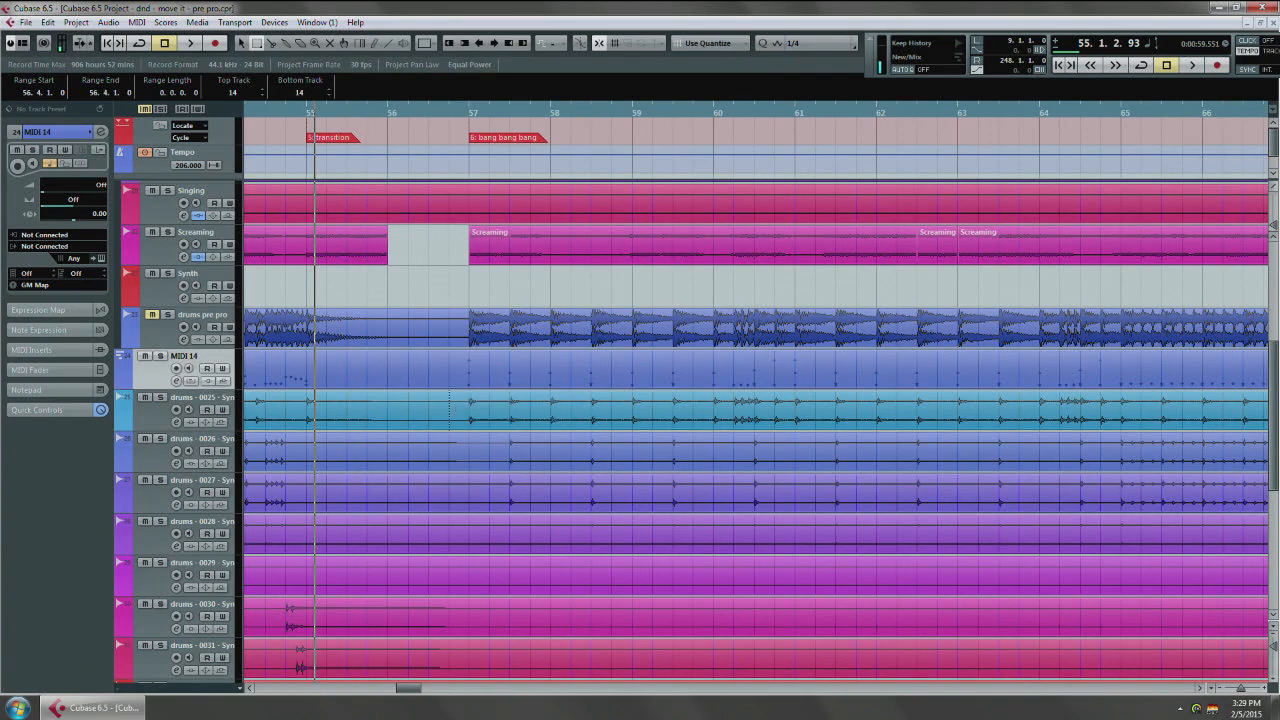
pyautogui.moveTo(416, 396); pyautogui.dragTo(604, 410)
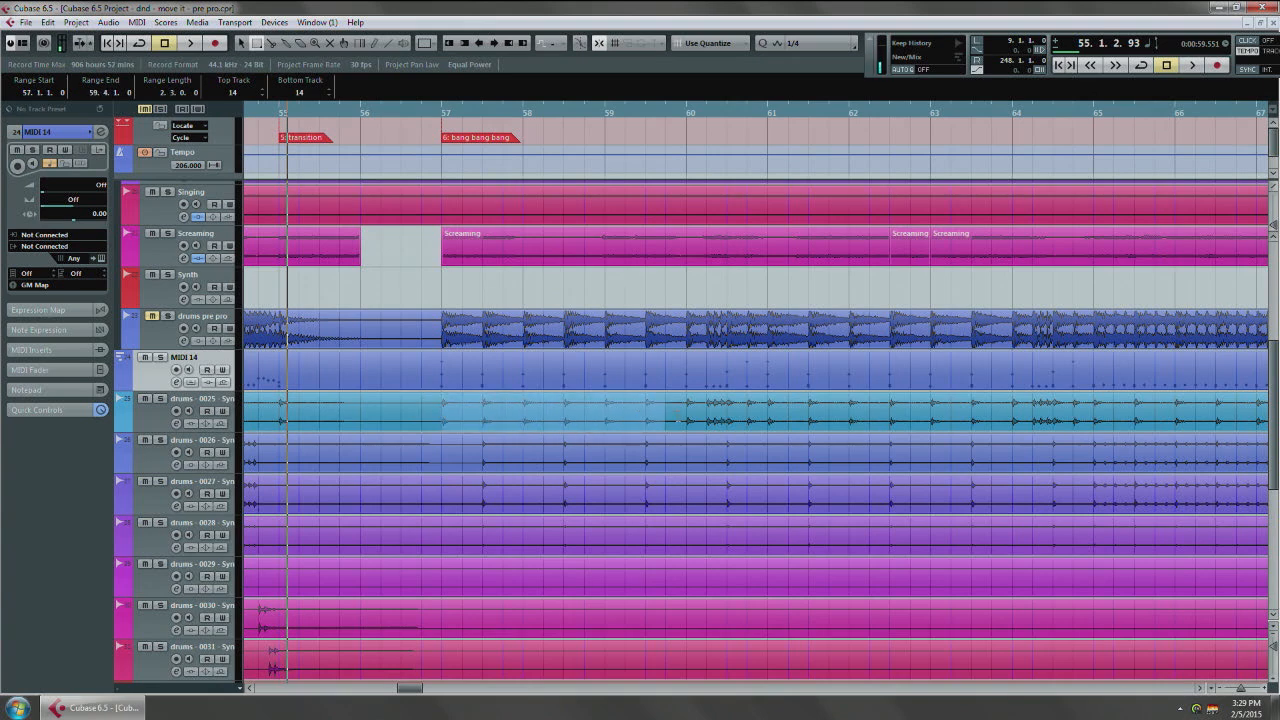
# Step: Extend the range to 61.1.1.0, loop playback over bars 57 to 61, and solo the drums - 0025 track
pyautogui.moveTo(706, 410); pyautogui.dragTo(748, 410)
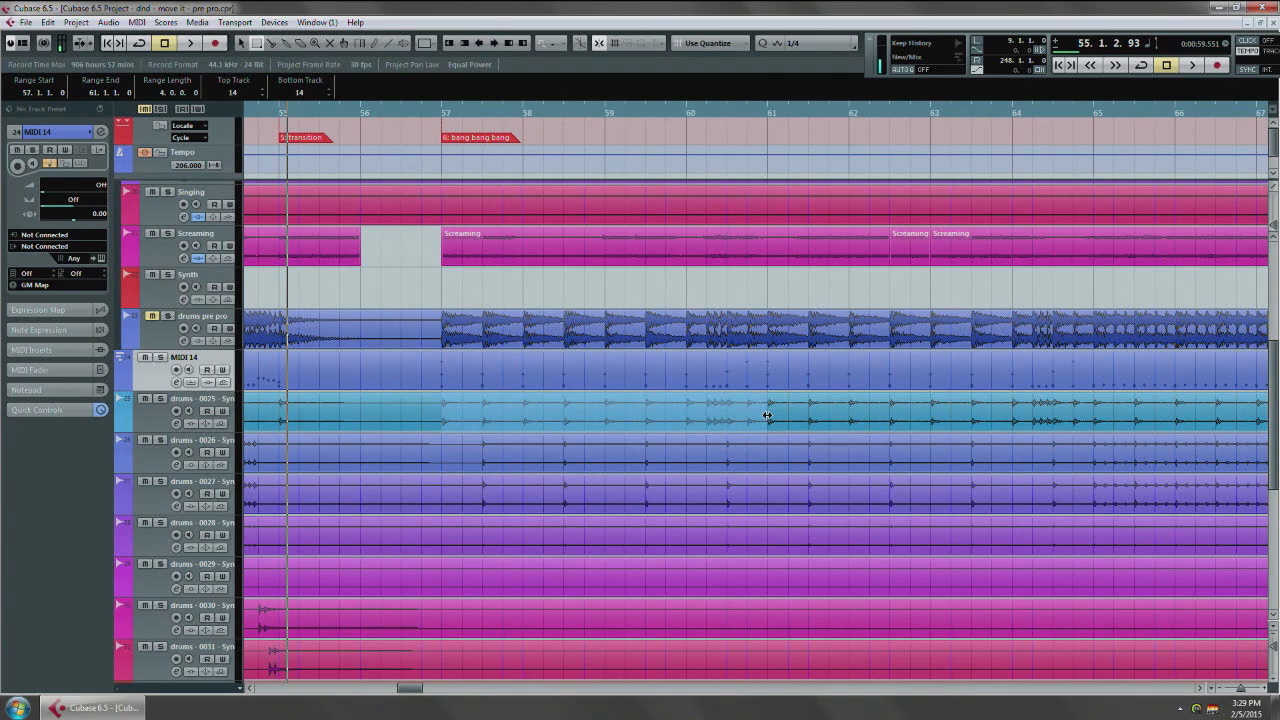
pyautogui.press('p')
pyautogui.press('space')
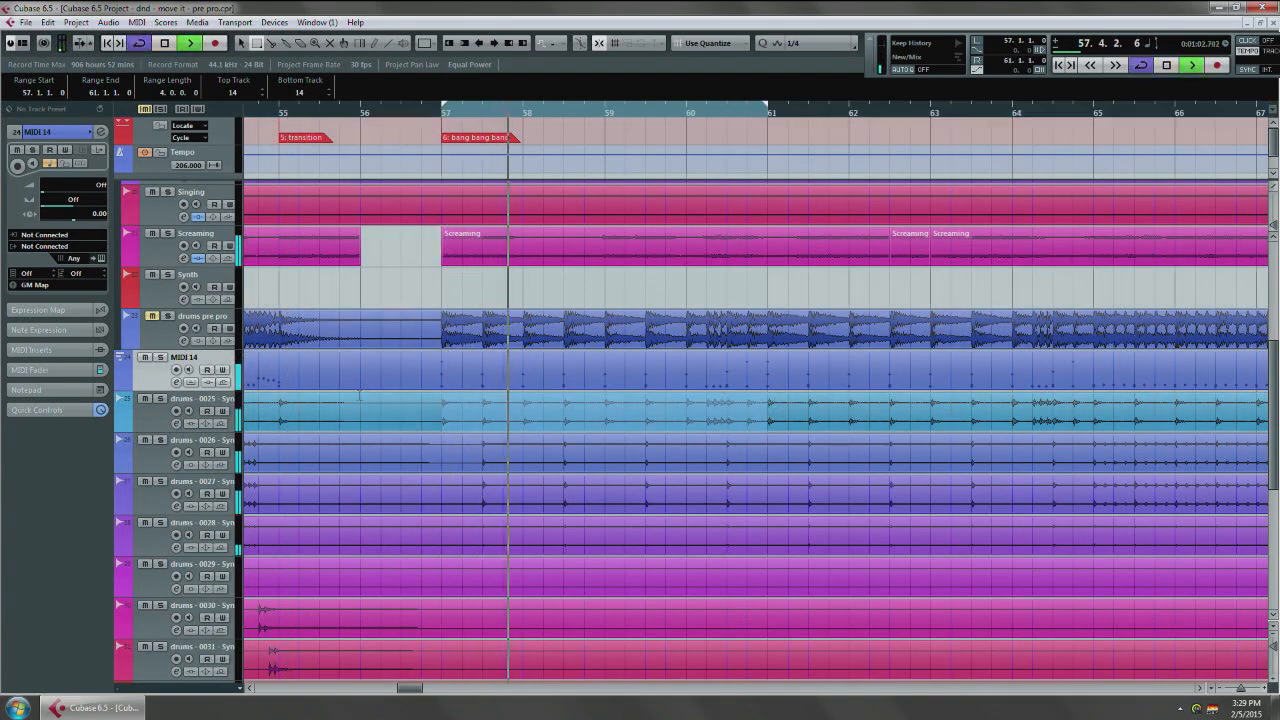
pyautogui.click(156, 421)
pyautogui.press('s')
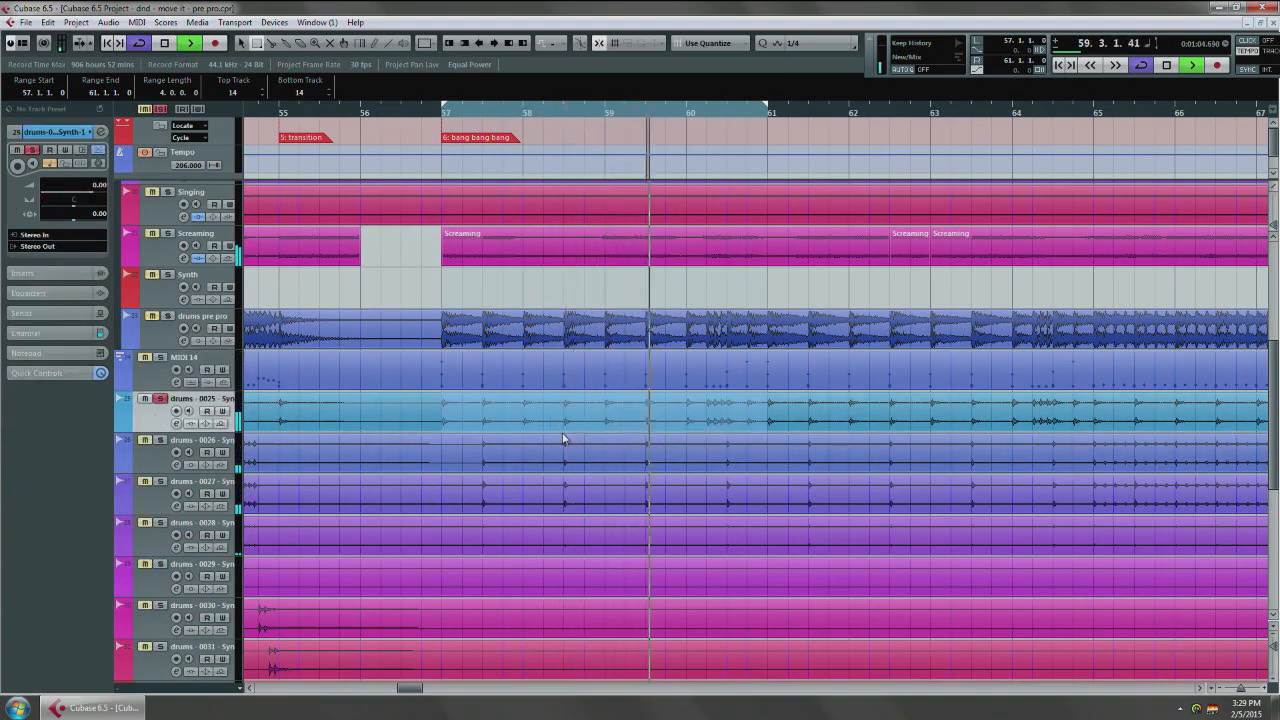
# Step: Return to the Object Selection tool and insert the Q10 Stereo equalizer in the first insert slot of drums - 0025
pyautogui.press('1')
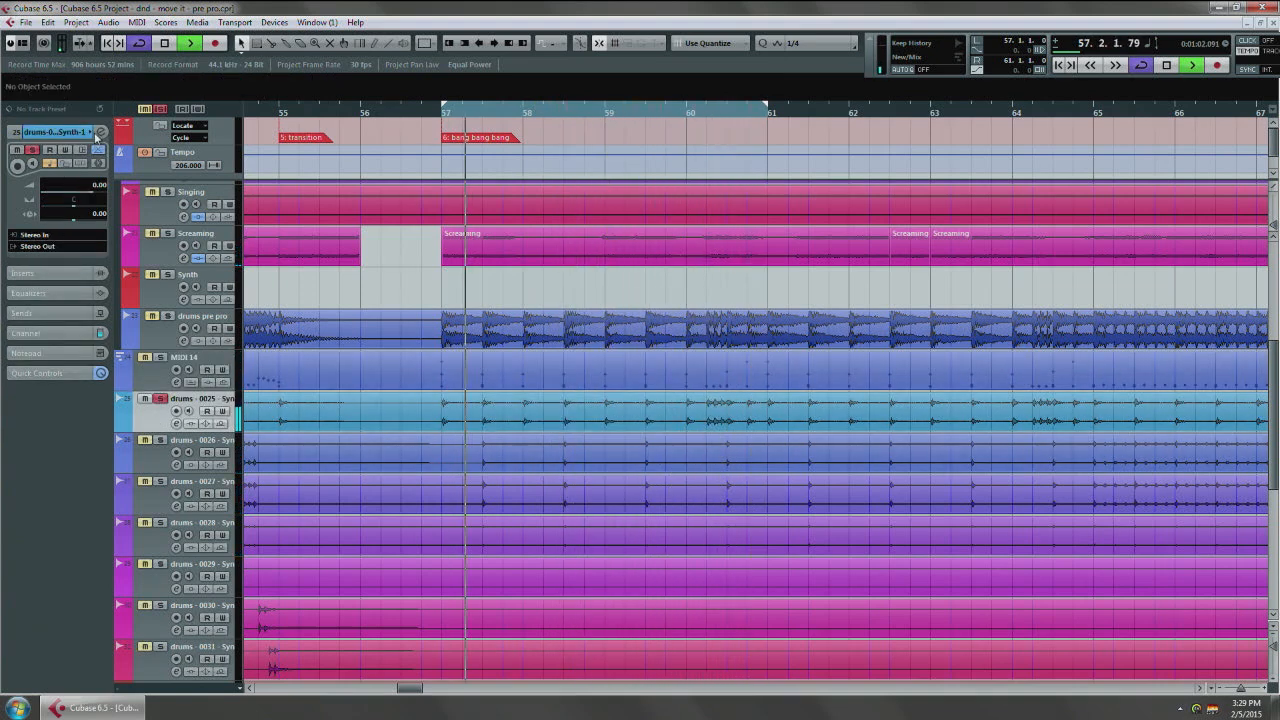
pyautogui.click(52, 273)
pyautogui.click(48, 190)
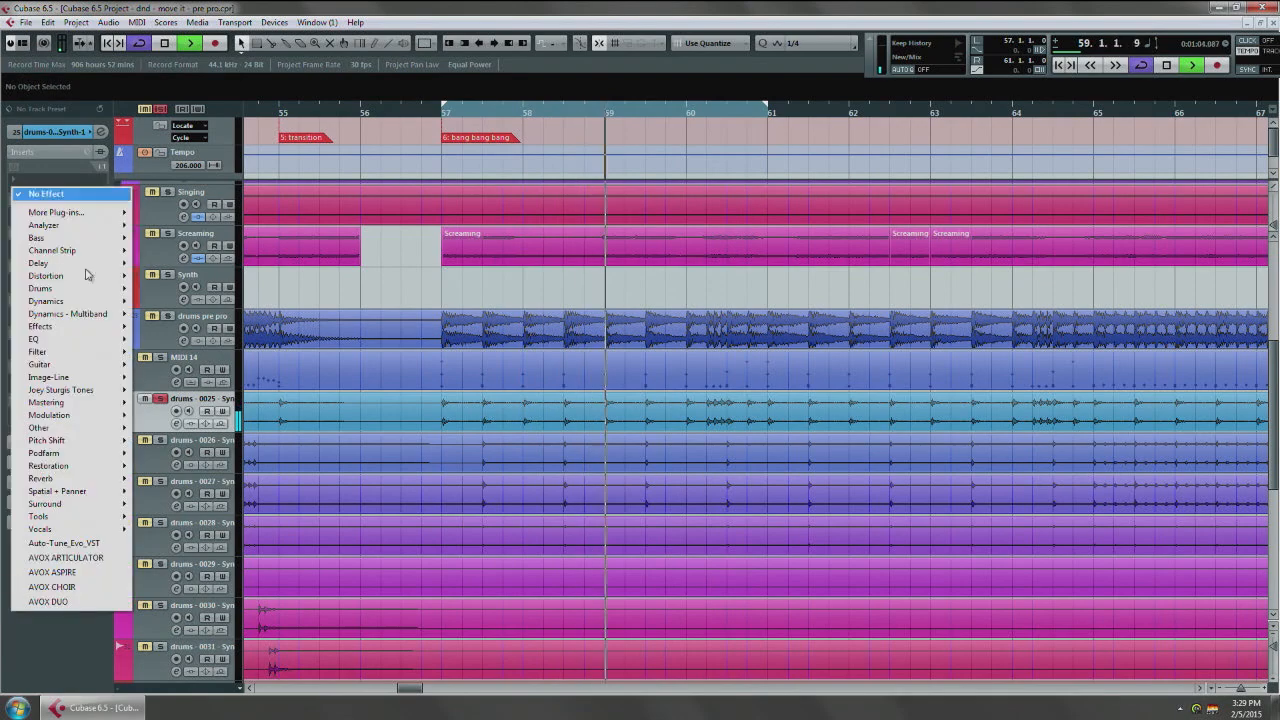
pyautogui.moveTo(79, 348)
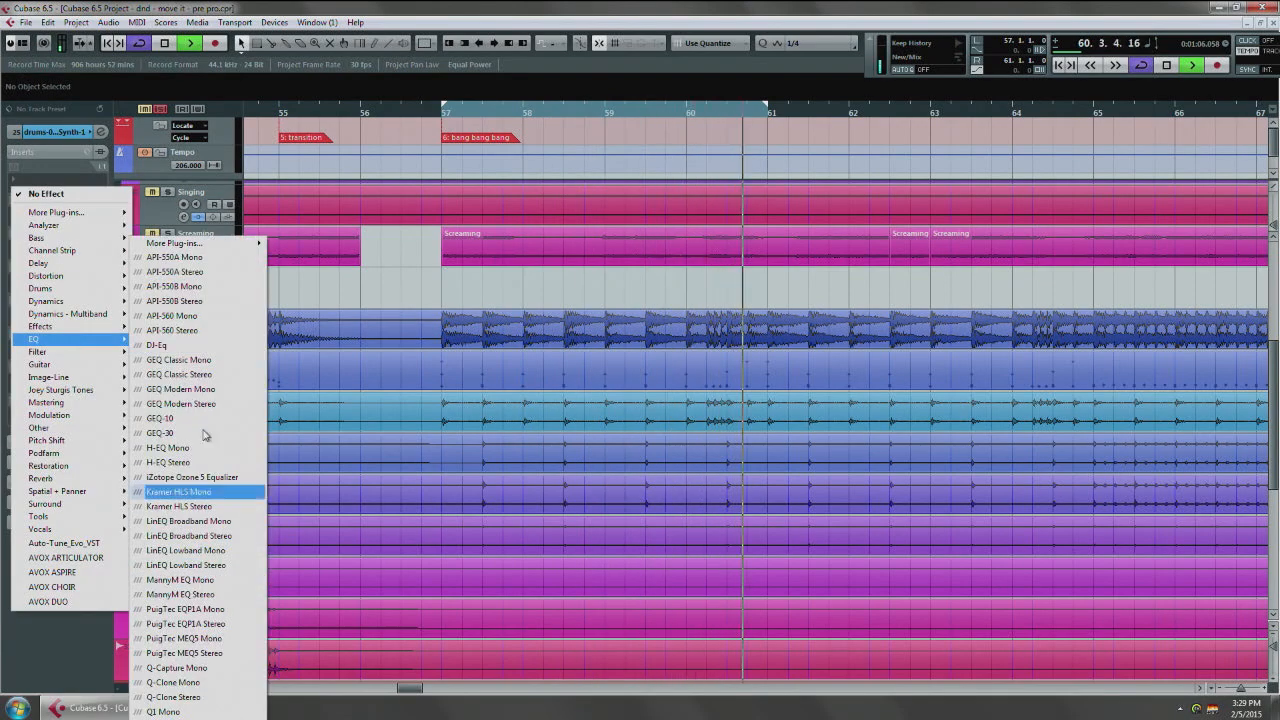
pyautogui.moveTo(195, 243)
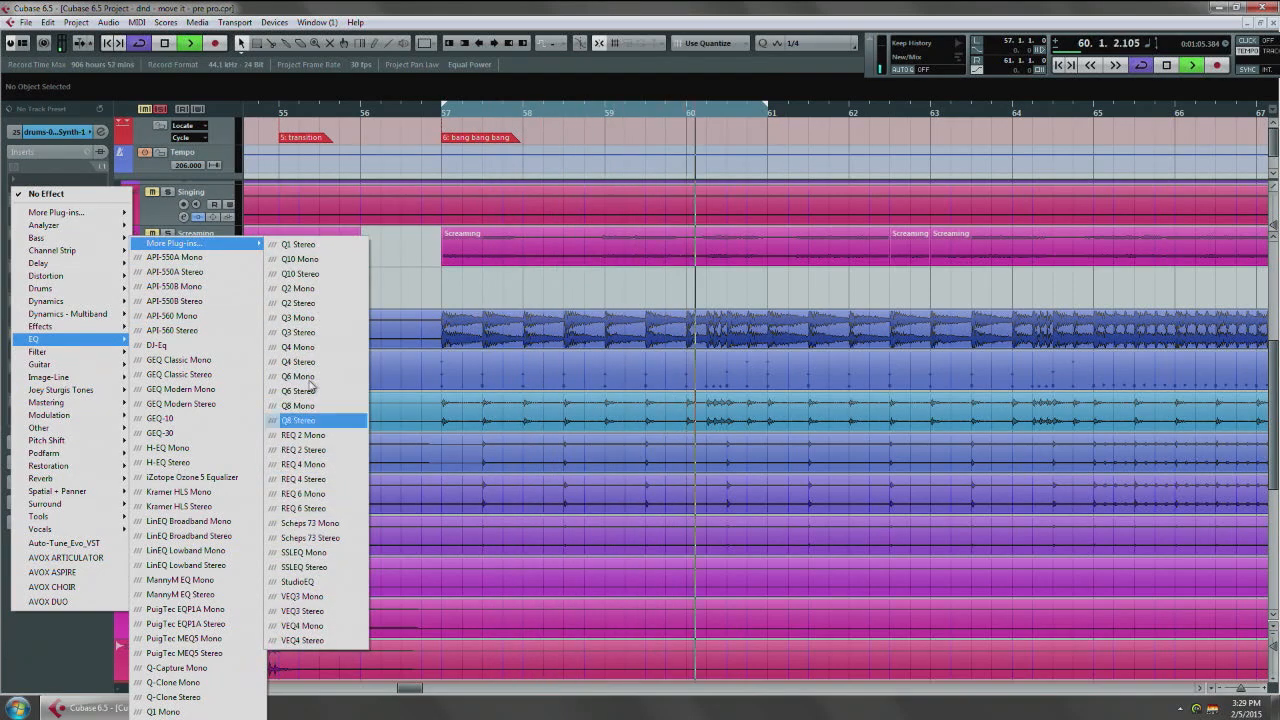
pyautogui.click(318, 274)
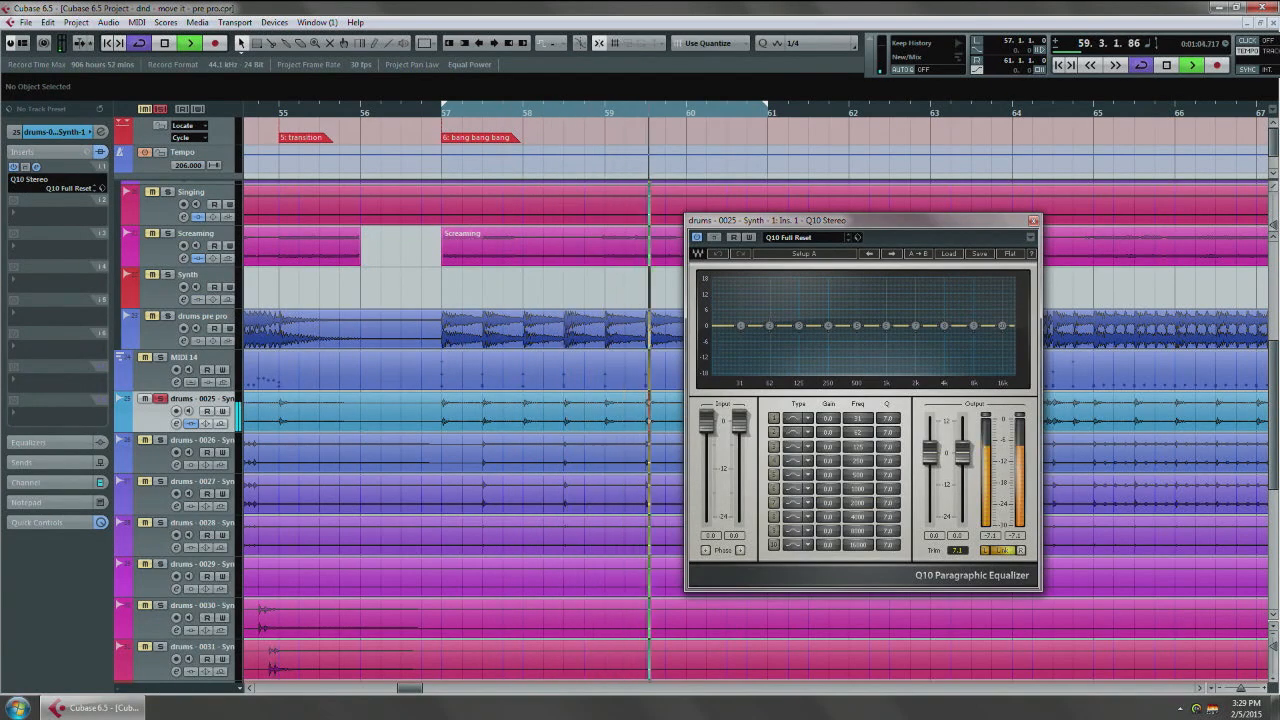
# Step: Sweep a boosted Q10 band 4 during looped playback, and place it as a cut of about 7 dB near 6.7 kHz
pyautogui.moveTo(828, 325); pyautogui.dragTo(826, 328)
pyautogui.press('space')
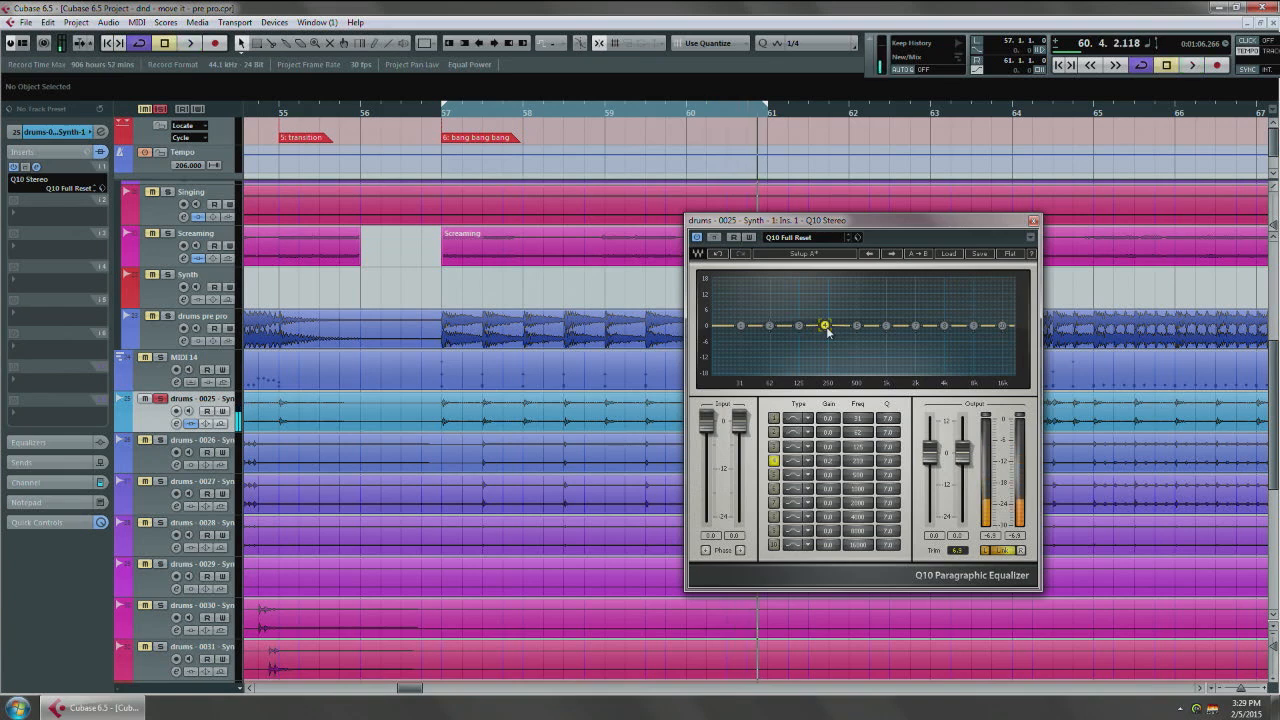
pyautogui.press('KP_1')
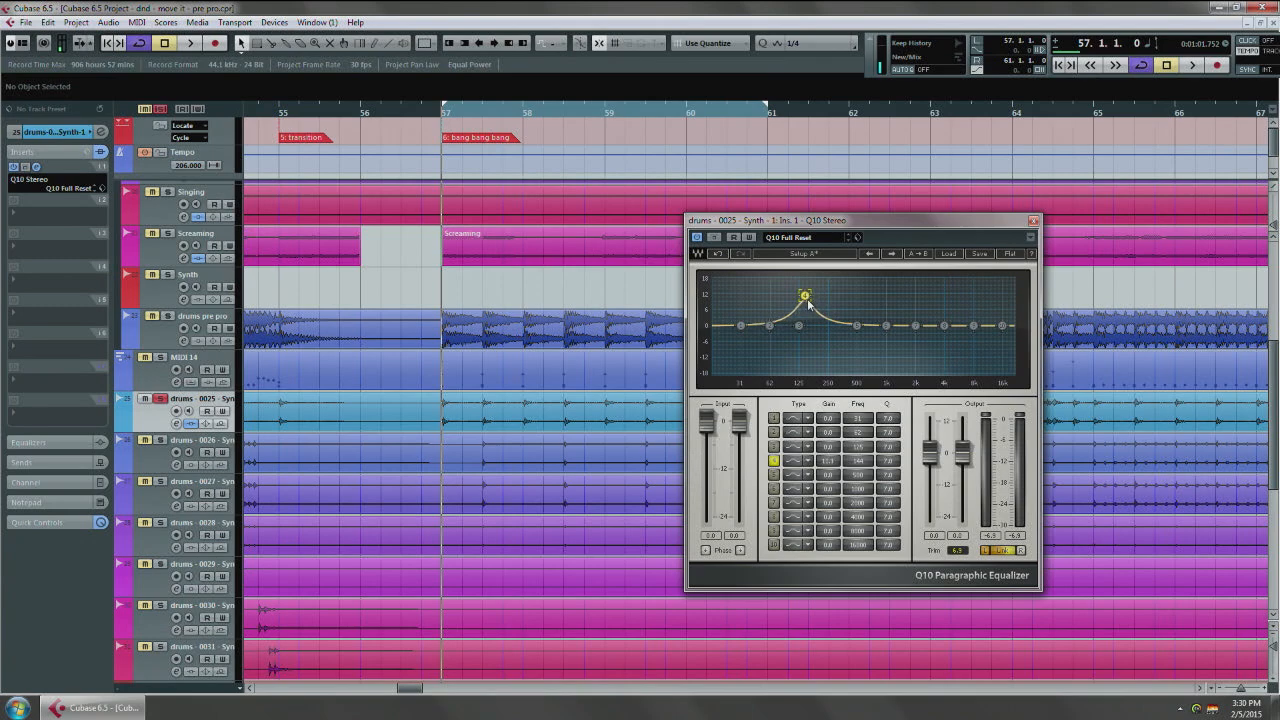
pyautogui.press('space')
pyautogui.moveTo(808, 302); pyautogui.dragTo(965, 347)
pyautogui.press('space')
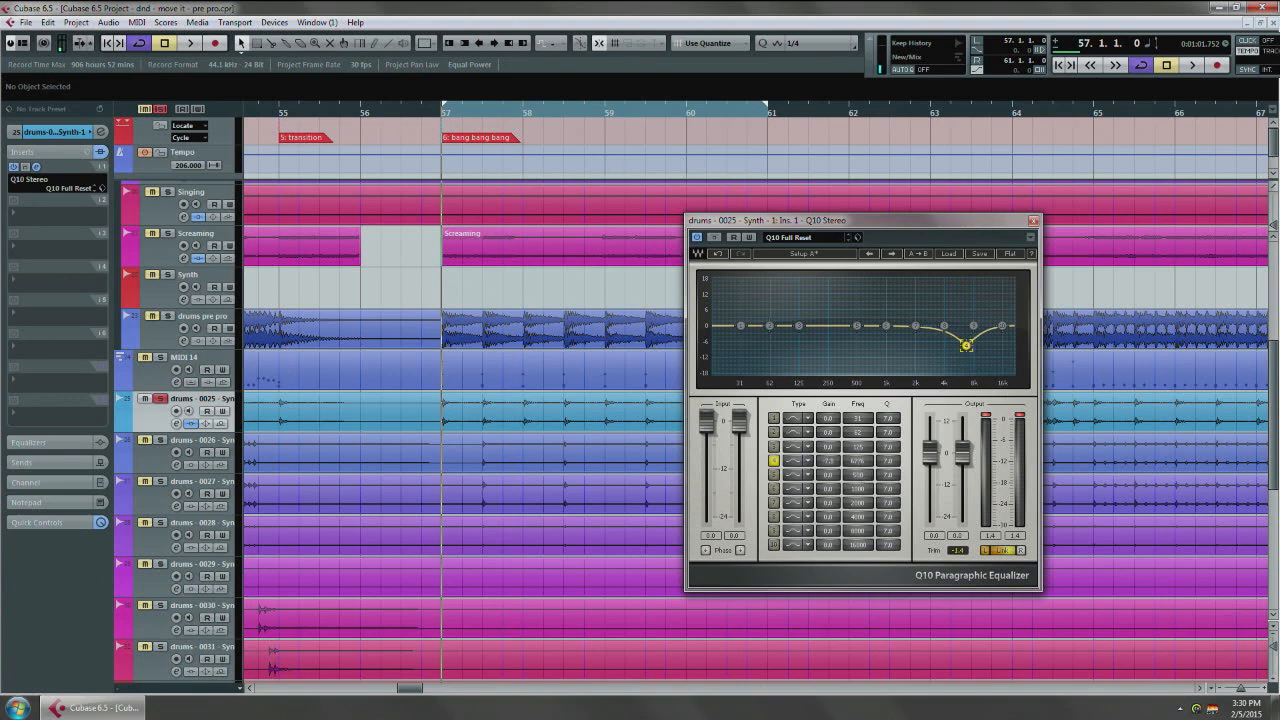
# Step: Narrow band 4 to a Q of about 13.4 and shift its cut to about 6.4 kHz while the loop plays
pyautogui.press('space')
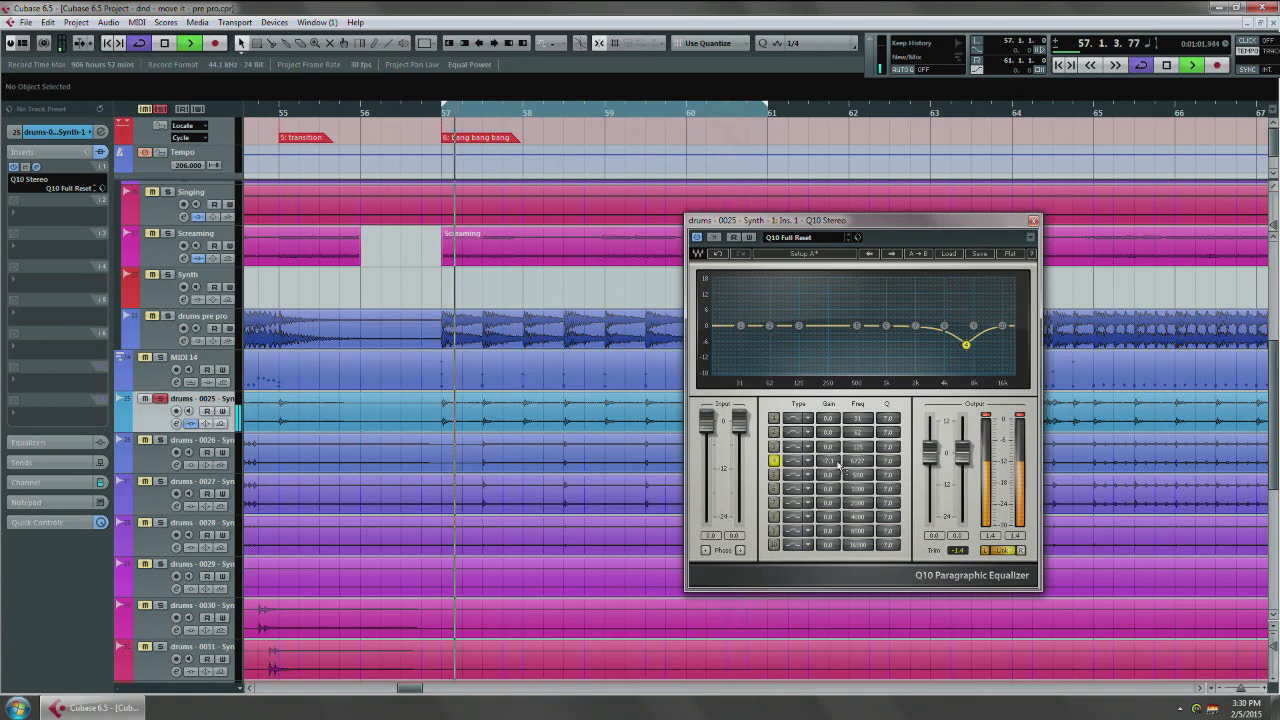
pyautogui.moveTo(831, 461); pyautogui.dragTo(894, 457)
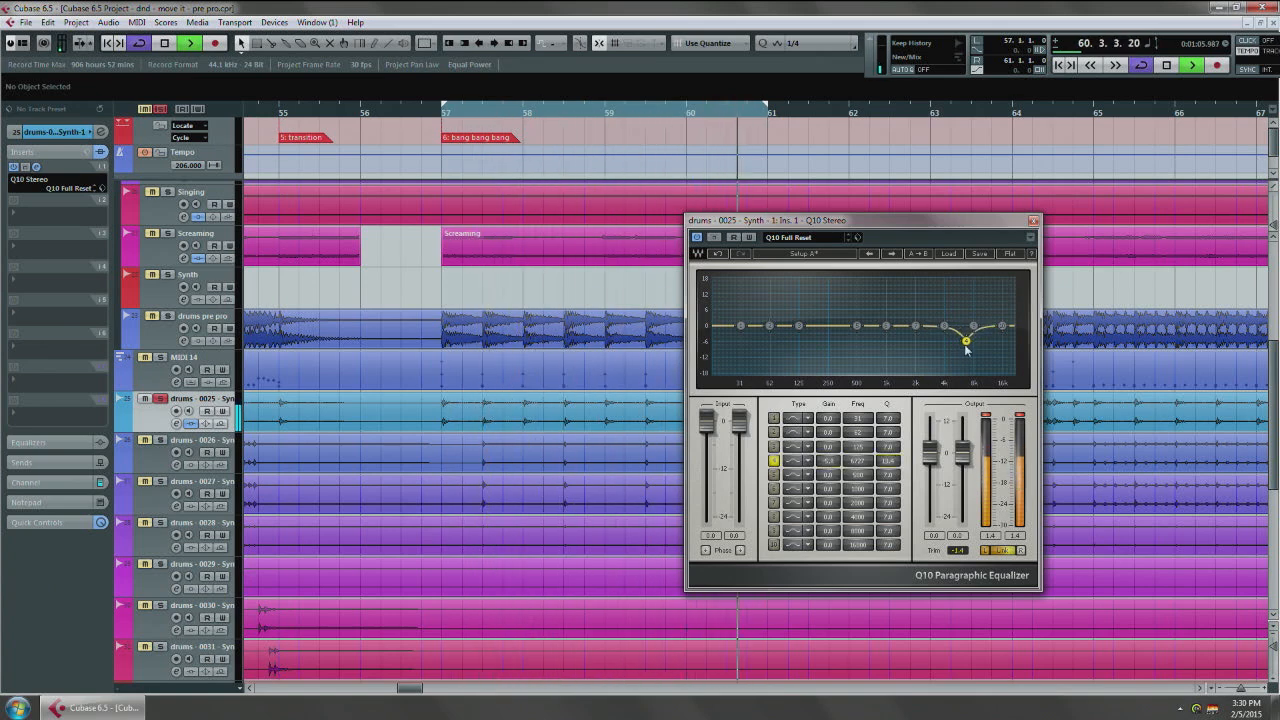
pyautogui.moveTo(966, 341)
pyautogui.mouseDown()
pyautogui.moveTo(965, 281)
pyautogui.moveTo(942, 355)
pyautogui.moveTo(930, 336)
pyautogui.moveTo(964, 345)
pyautogui.mouseUp()
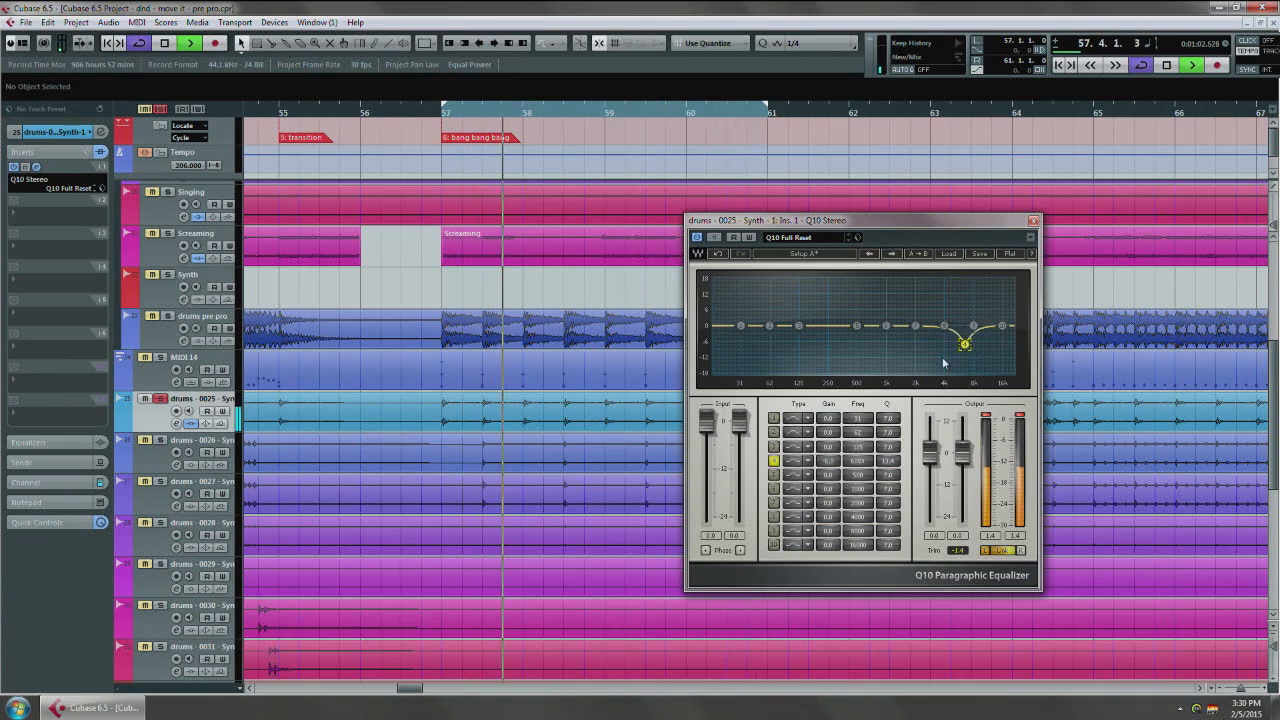
pyautogui.press('space')
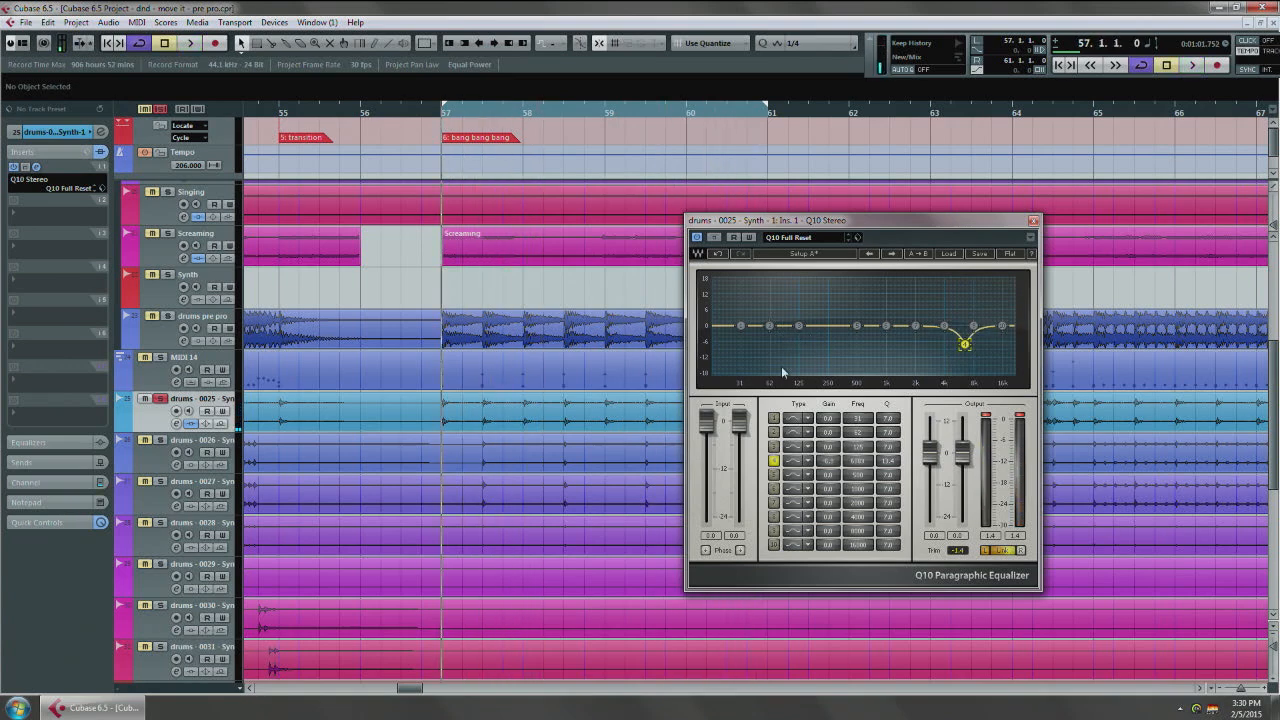
# Step: Cut Q10 band 3 by about 12 dB near 190 Hz and compare the loop with the band on and off
pyautogui.moveTo(799, 325); pyautogui.dragTo(815, 356)
pyautogui.press('space')
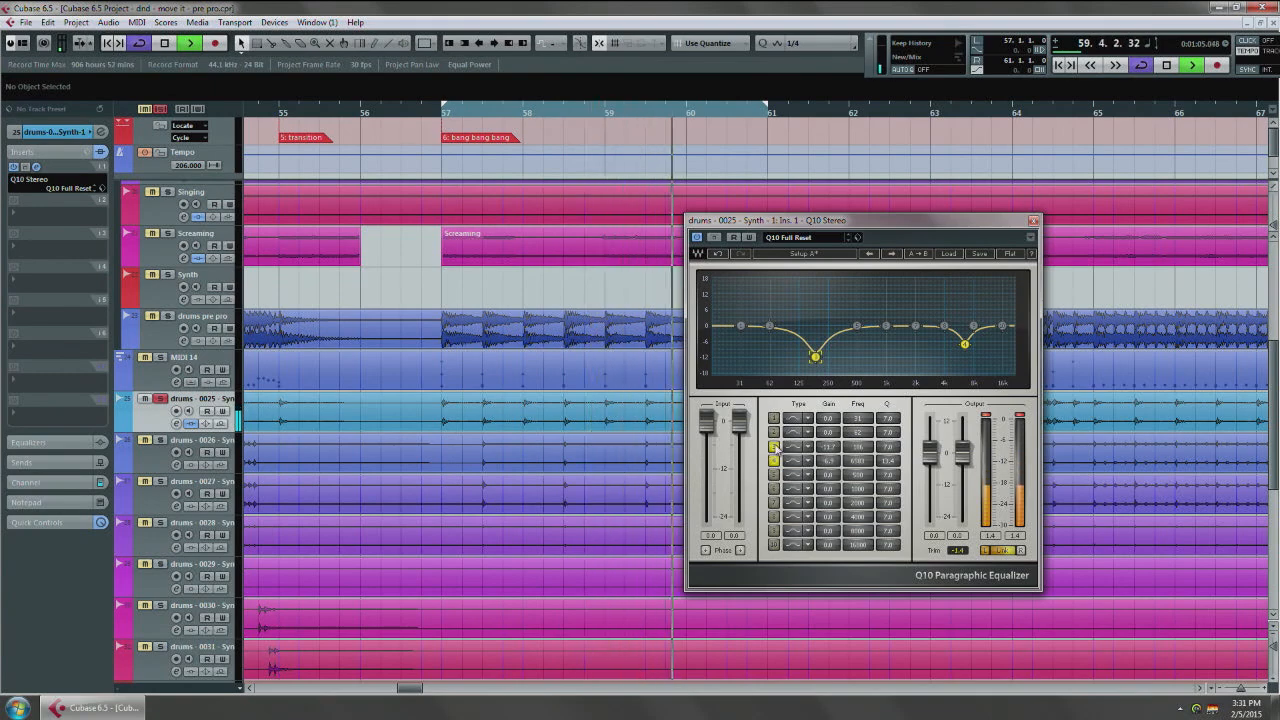
pyautogui.click(773, 447)
pyautogui.click(773, 447)
pyautogui.moveTo(867, 449)
pyautogui.mouseDown()
pyautogui.moveTo(867, 420)
pyautogui.moveTo(867, 448)
pyautogui.mouseUp()
pyautogui.press('space')
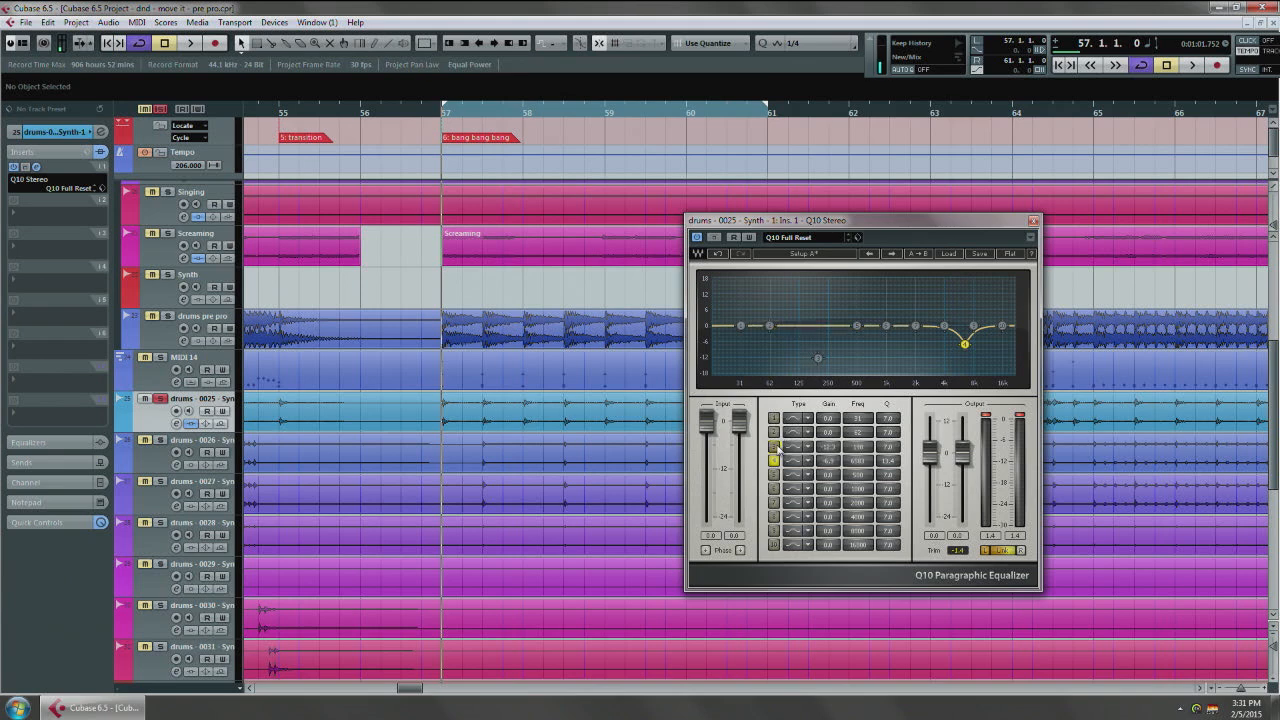
# Step: Compare the looped drums with band 3 off and on, and reshape it into a narrow 18 dB cut near 142 Hz
pyautogui.press('space')
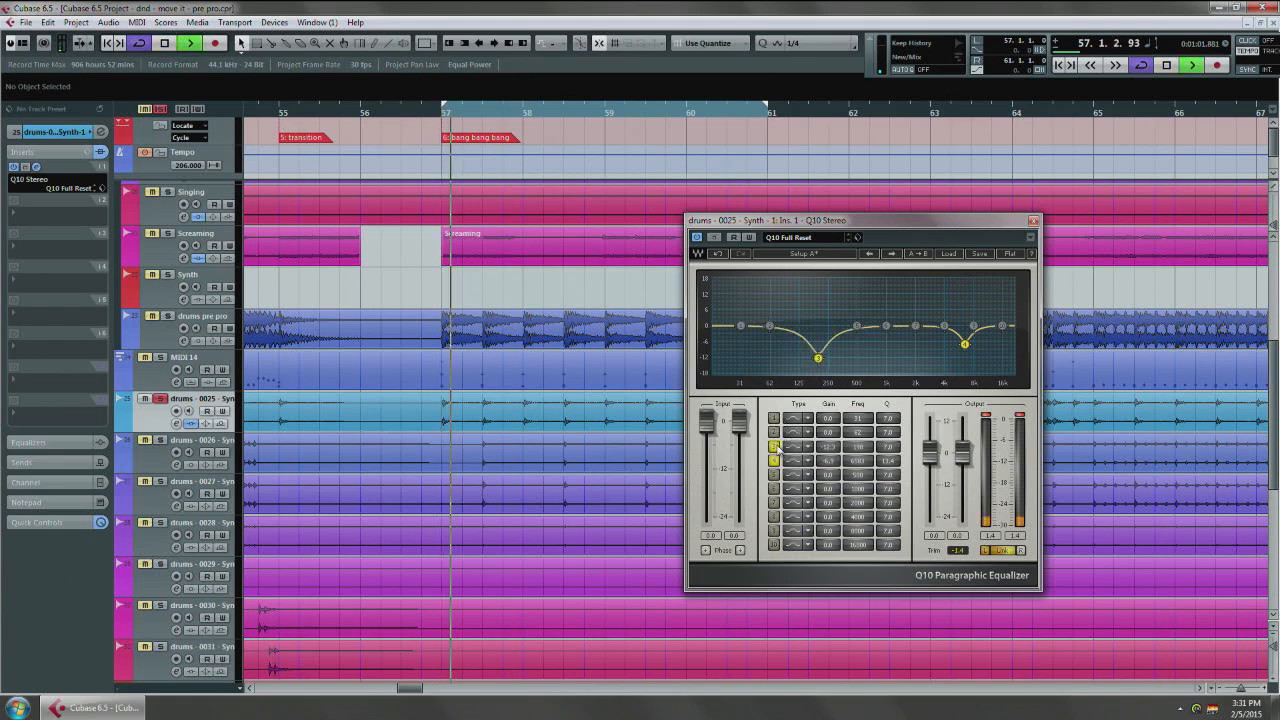
pyautogui.click(774, 447)
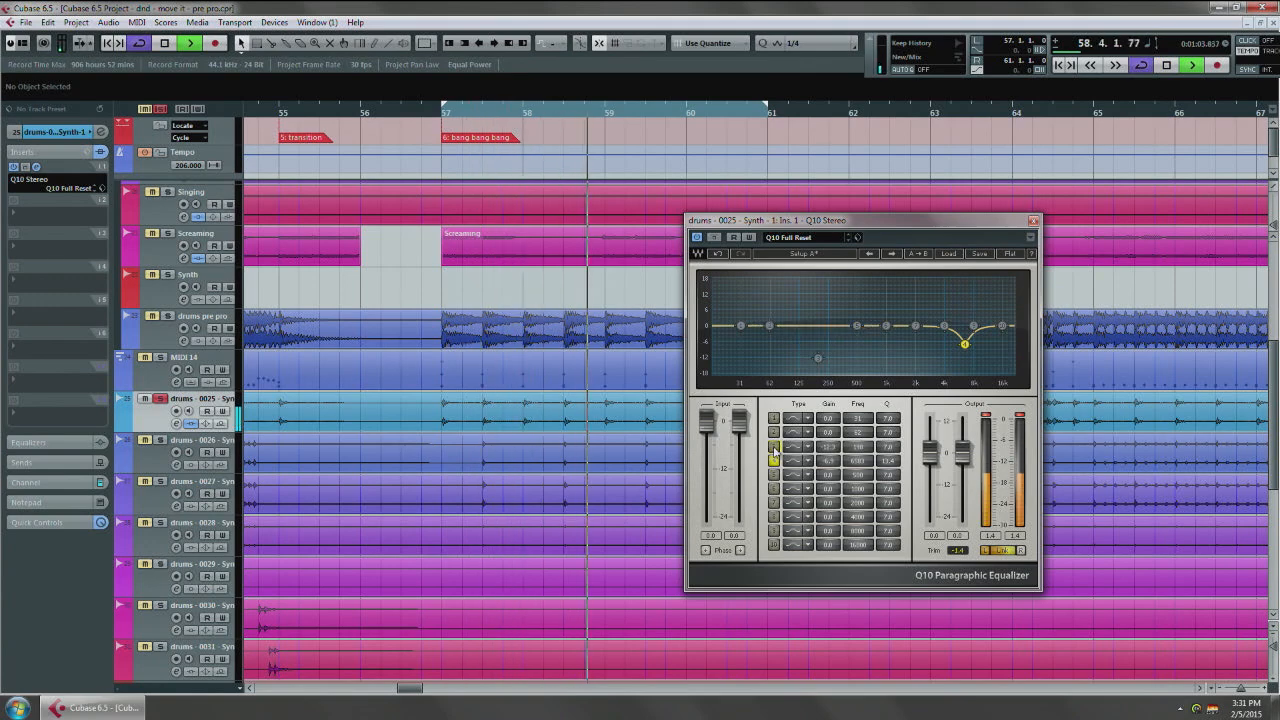
pyautogui.click(774, 447)
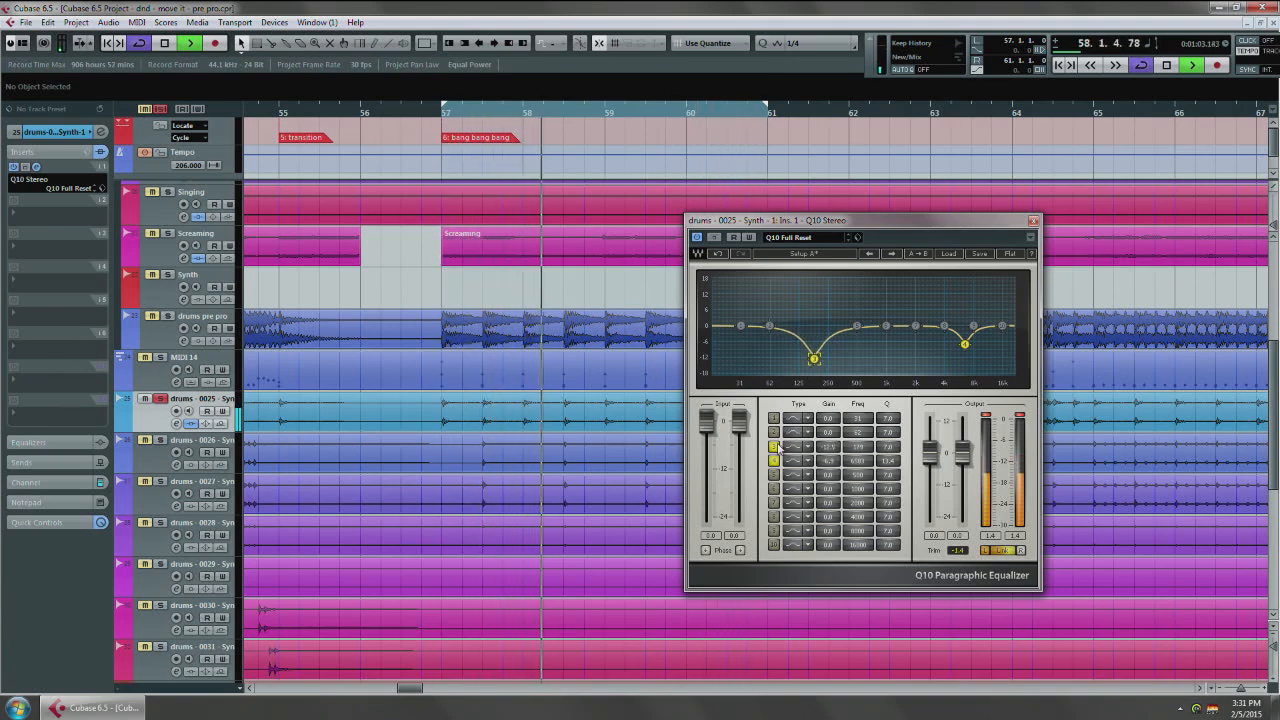
pyautogui.click(774, 447)
pyautogui.click(774, 447)
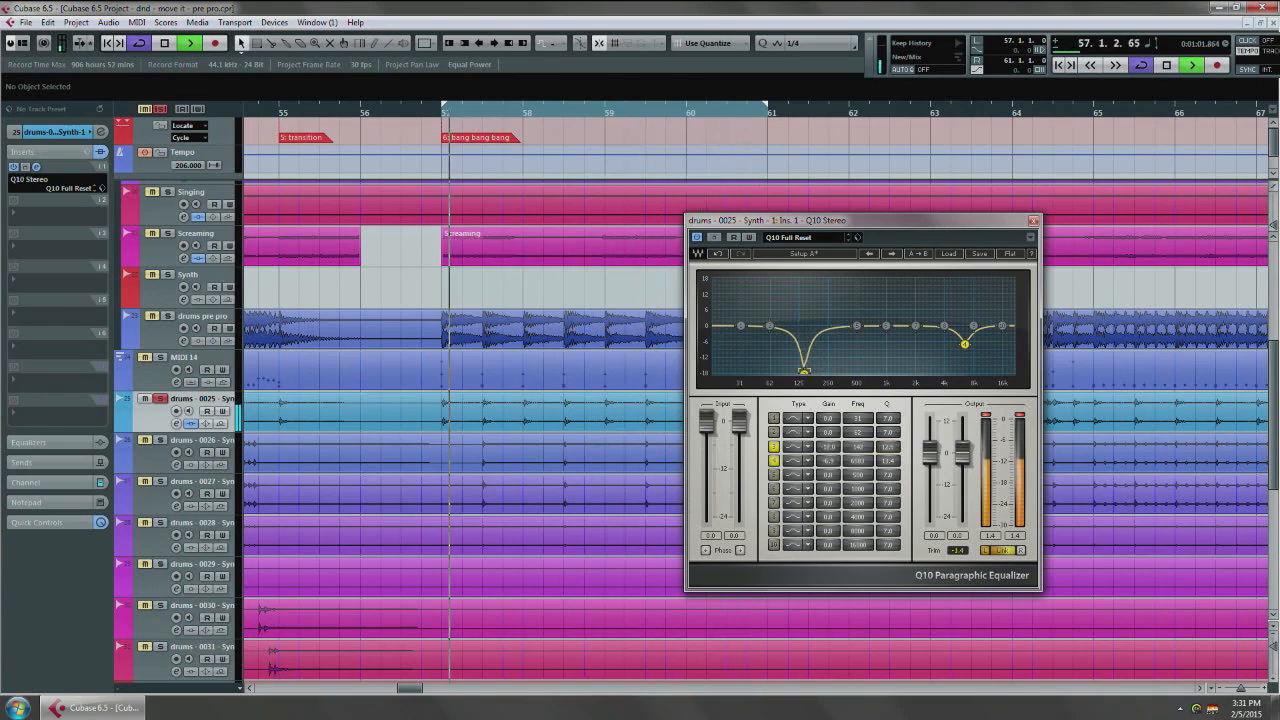
# Step: Shift the 18 dB band 3 cut up to about 166 Hz, switching the band off and on to compare
pyautogui.moveTo(803, 370); pyautogui.dragTo(812, 370)
pyautogui.click(773, 448)
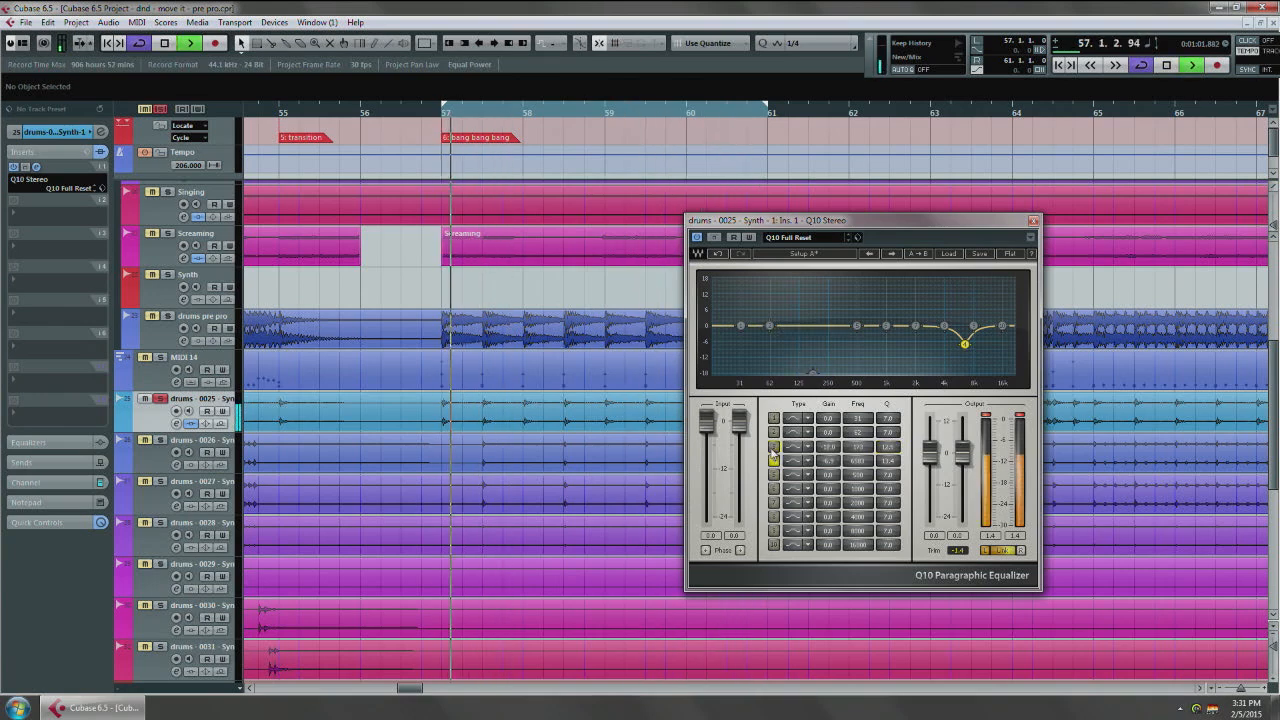
pyautogui.click(773, 448)
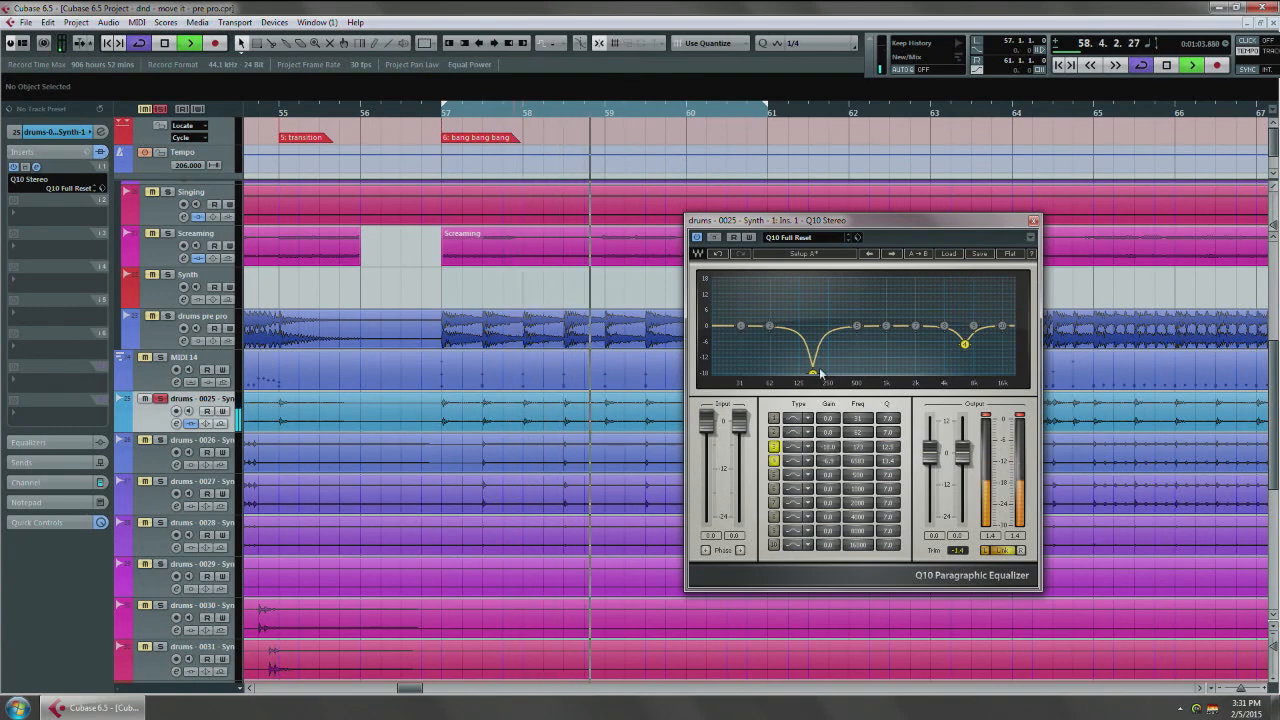
pyautogui.click(773, 448)
pyautogui.click(773, 448)
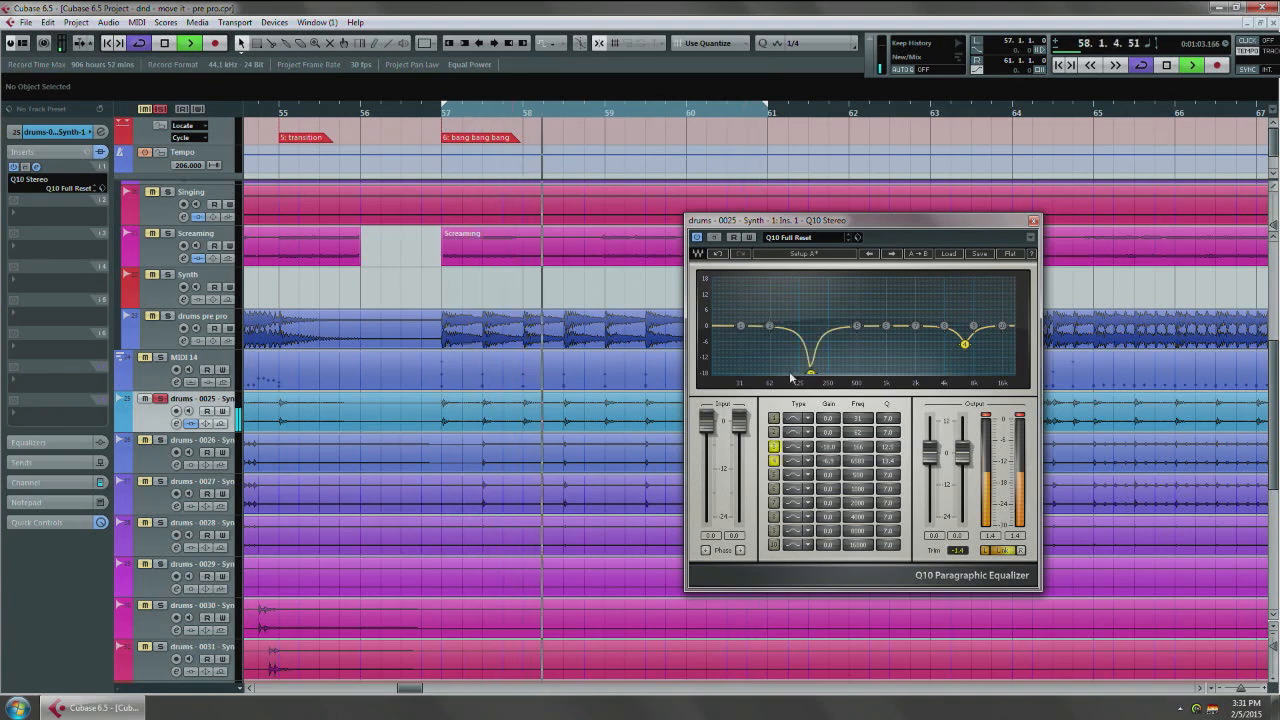
# Step: Cut band 2 by about 6.5 dB near 107 Hz, boost band 1 about 5.6 dB near 51 Hz, and compare with the Q10 bypassed
pyautogui.moveTo(769, 325)
pyautogui.mouseDown()
pyautogui.moveTo(758, 300)
pyautogui.moveTo(785, 305)
pyautogui.moveTo(792, 340)
pyautogui.moveTo(767, 297)
pyautogui.moveTo(761, 311)
pyautogui.mouseUp()
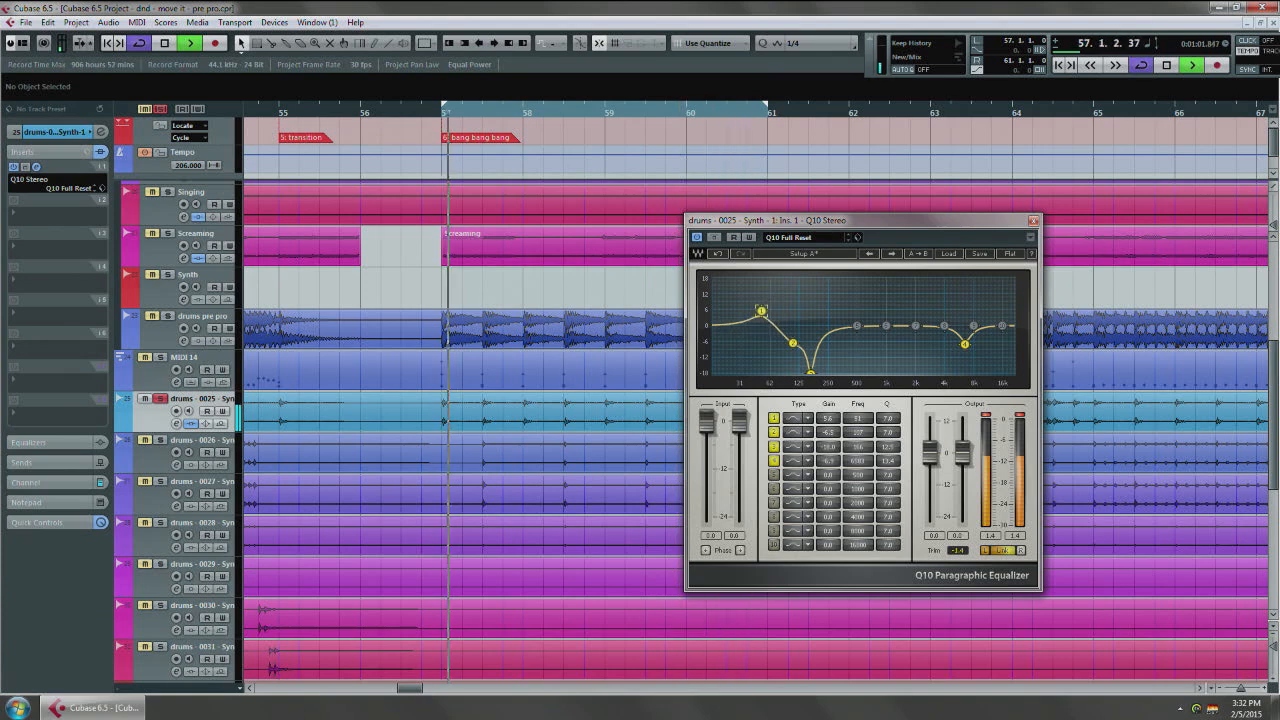
pyautogui.click(714, 237)
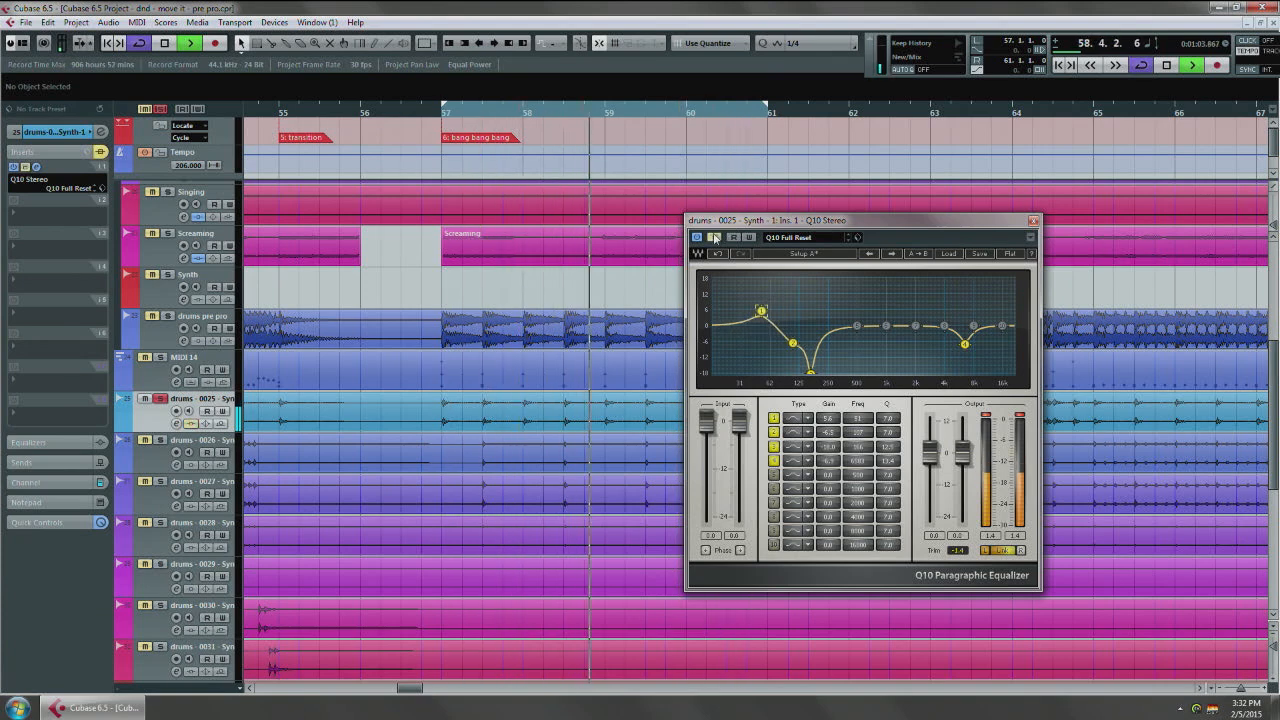
pyautogui.press('space')
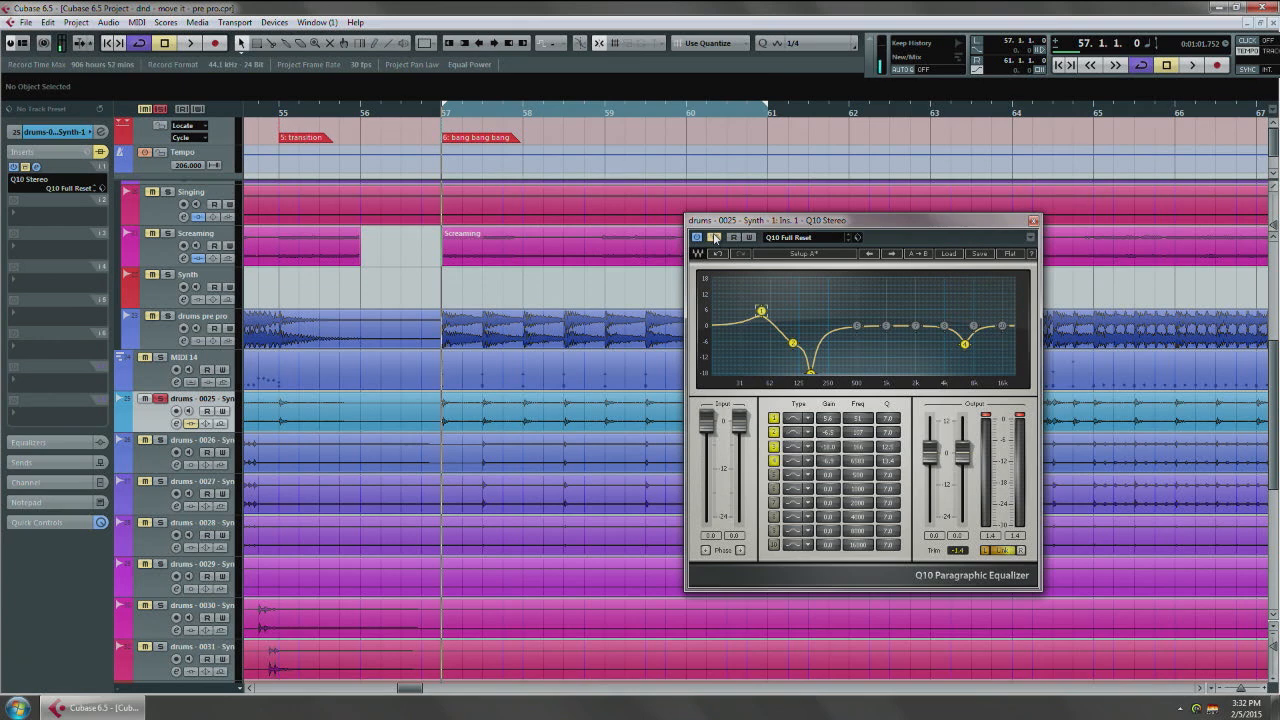
pyautogui.press('space')
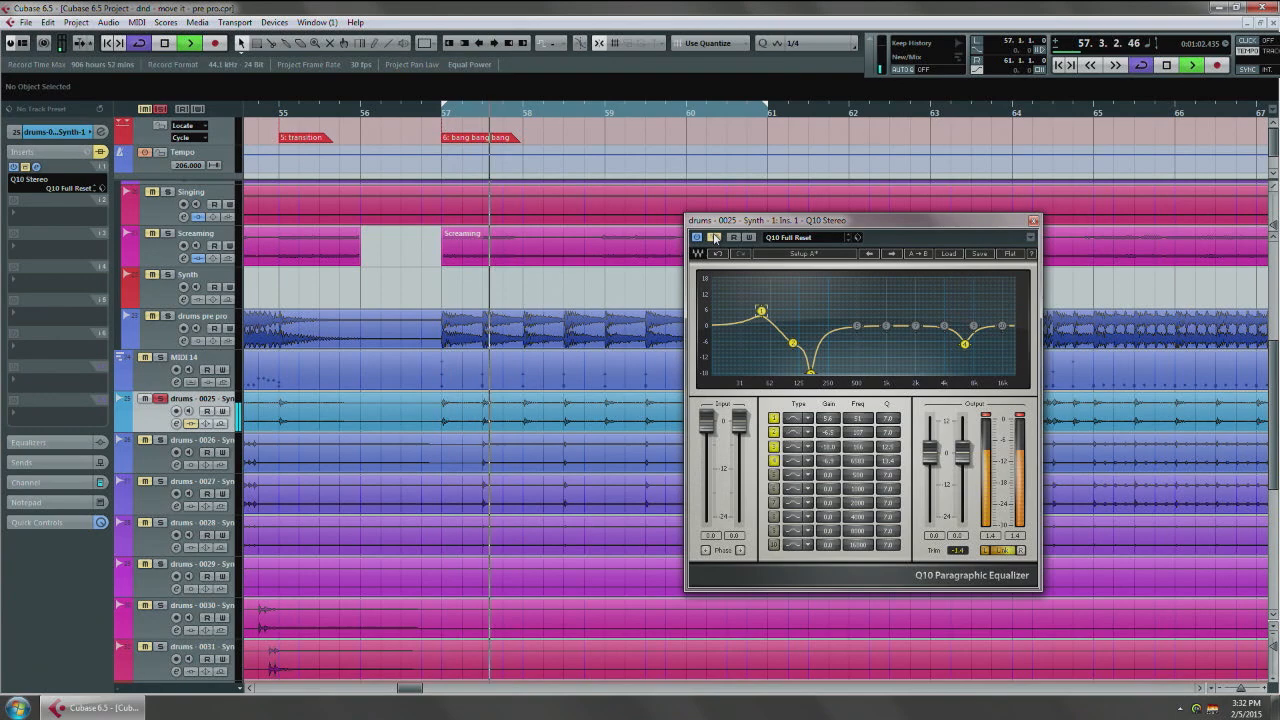
pyautogui.click(714, 238)
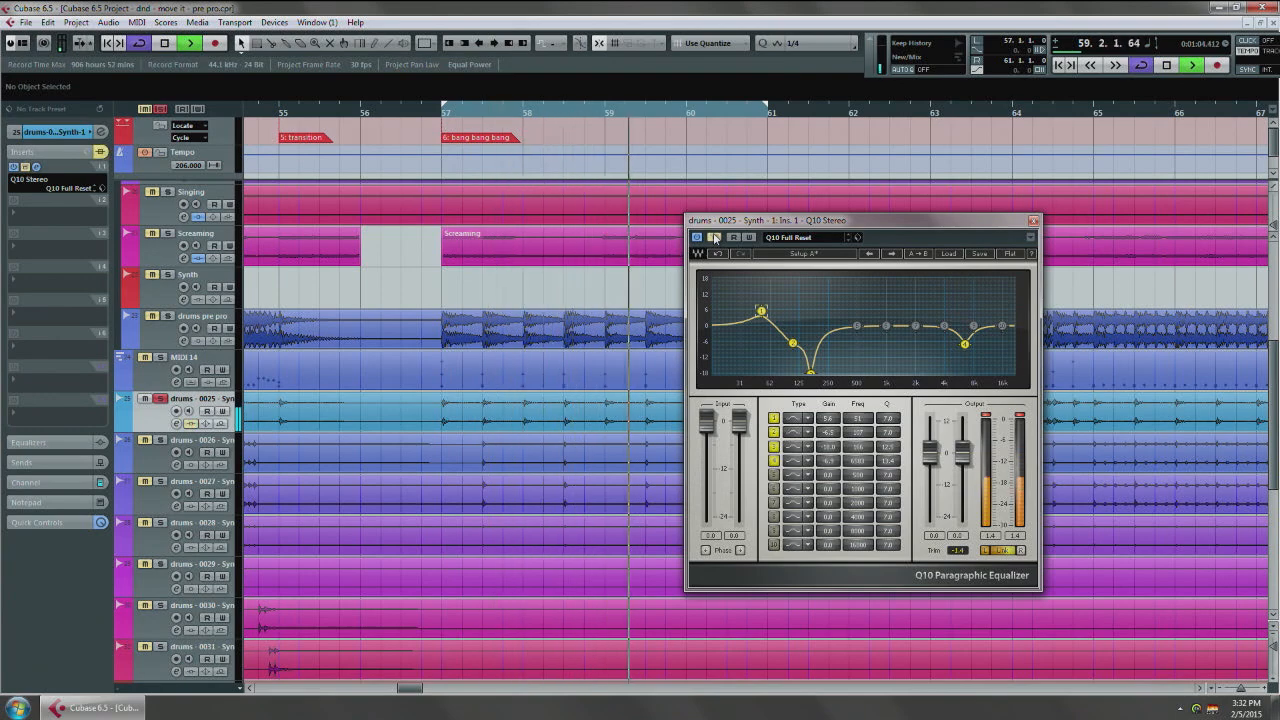
pyautogui.click(714, 238)
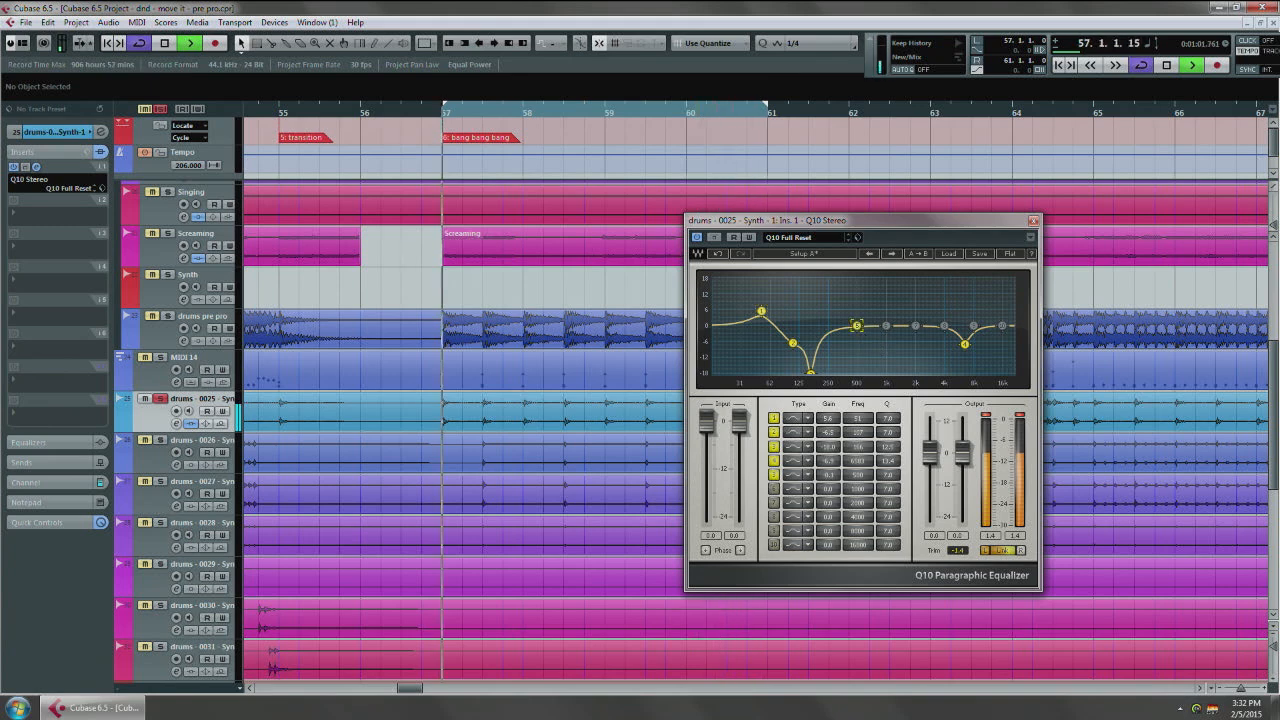
# Step: Cut band 5 by about 5 dB near 390 Hz and band 6 by about 7 dB near 2.1 kHz, comparing against bypass
pyautogui.moveTo(857, 327); pyautogui.dragTo(846, 341)
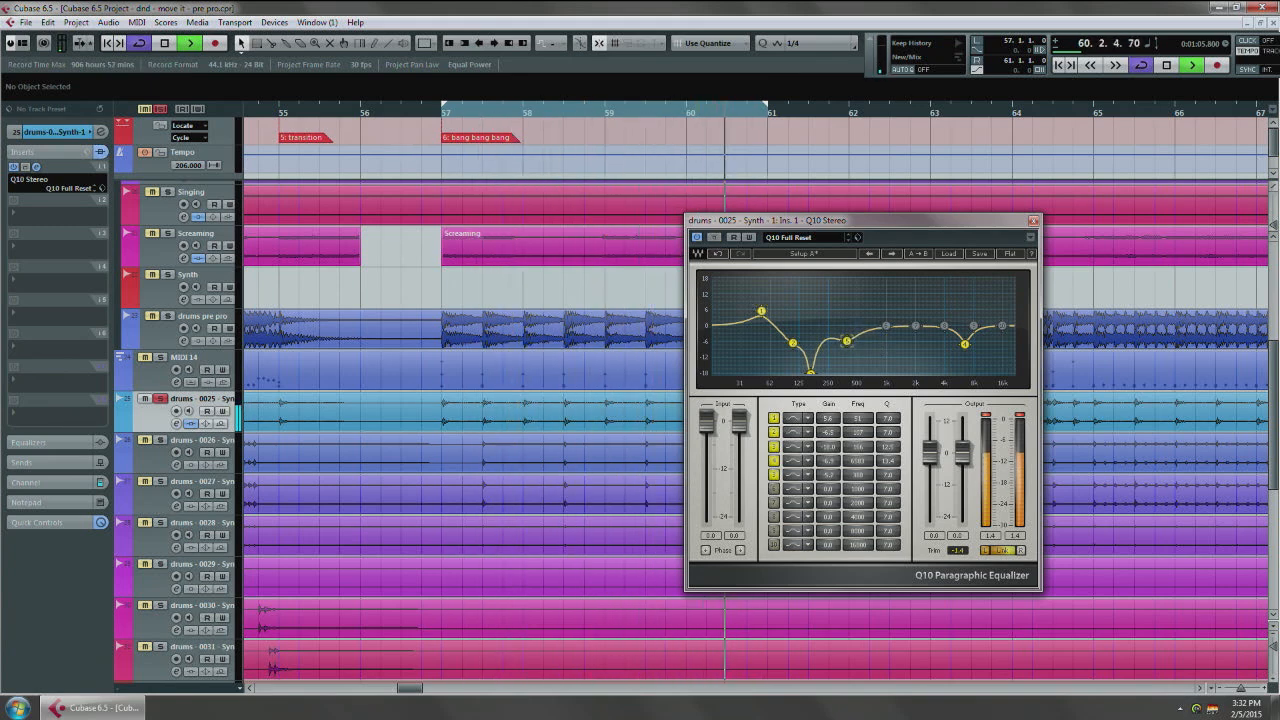
pyautogui.moveTo(886, 326); pyautogui.dragTo(918, 292)
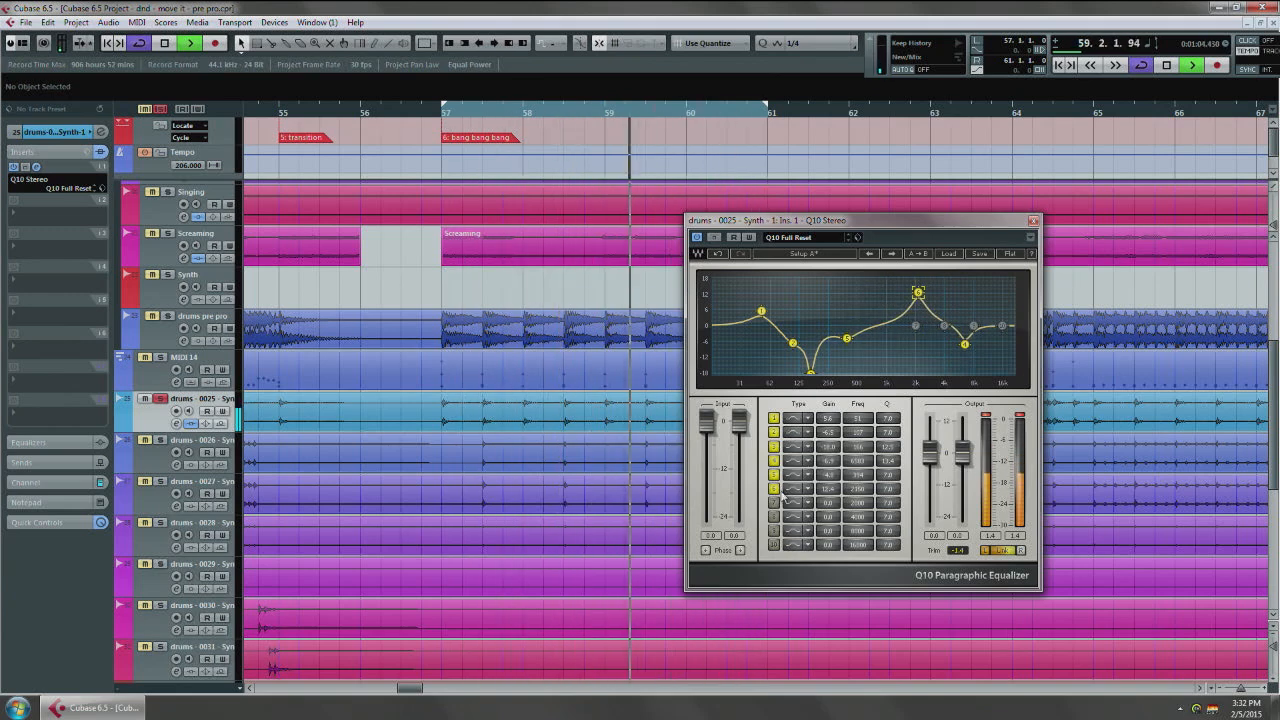
pyautogui.moveTo(827, 489); pyautogui.dragTo(826, 525)
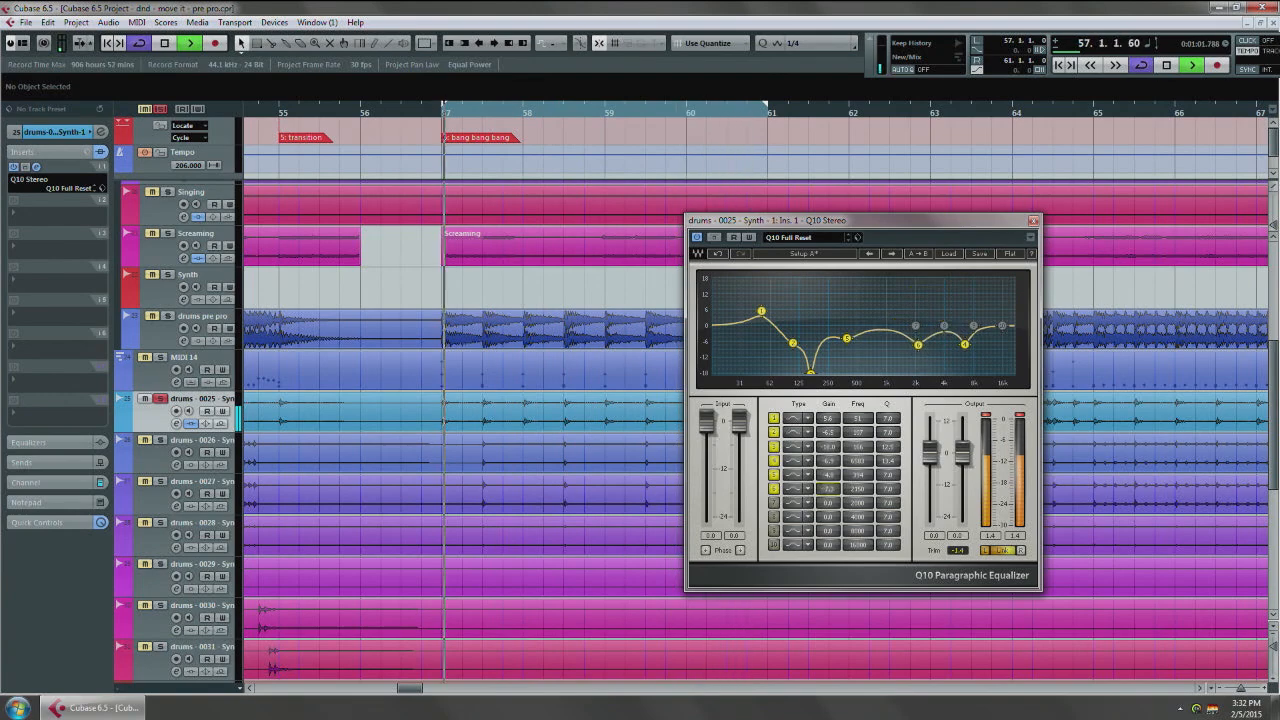
pyautogui.click(714, 238)
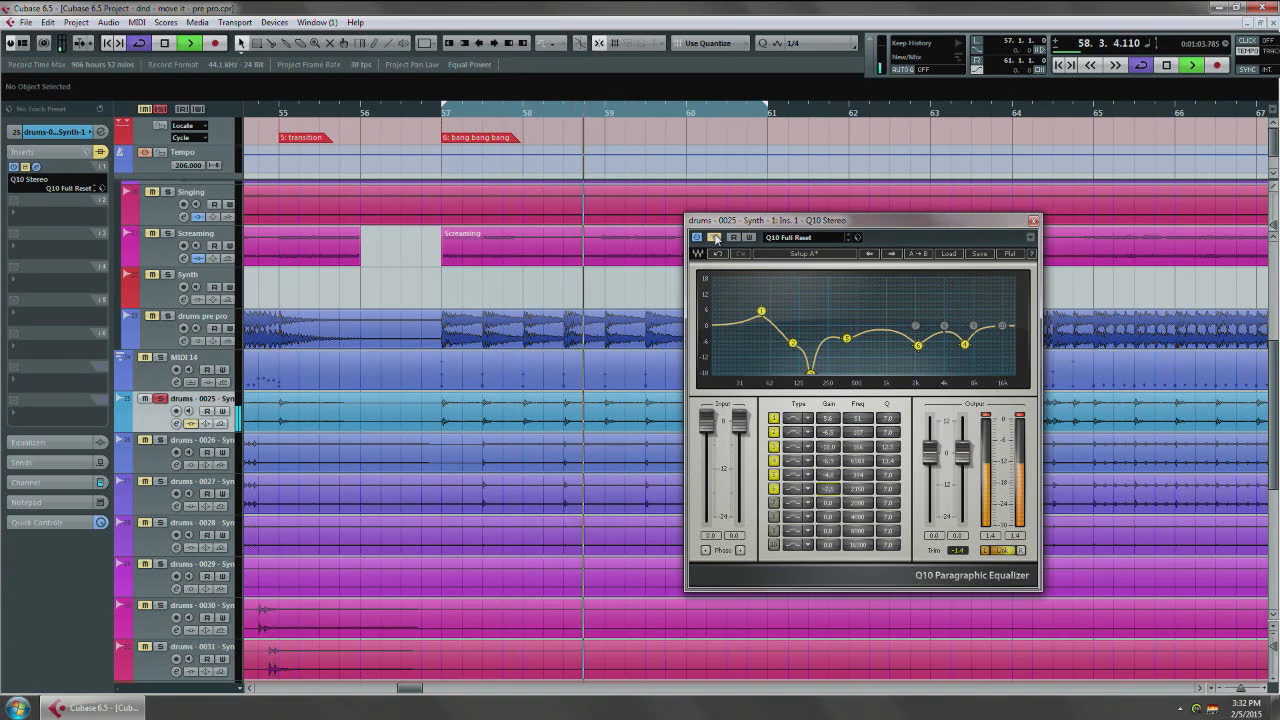
pyautogui.click(714, 238)
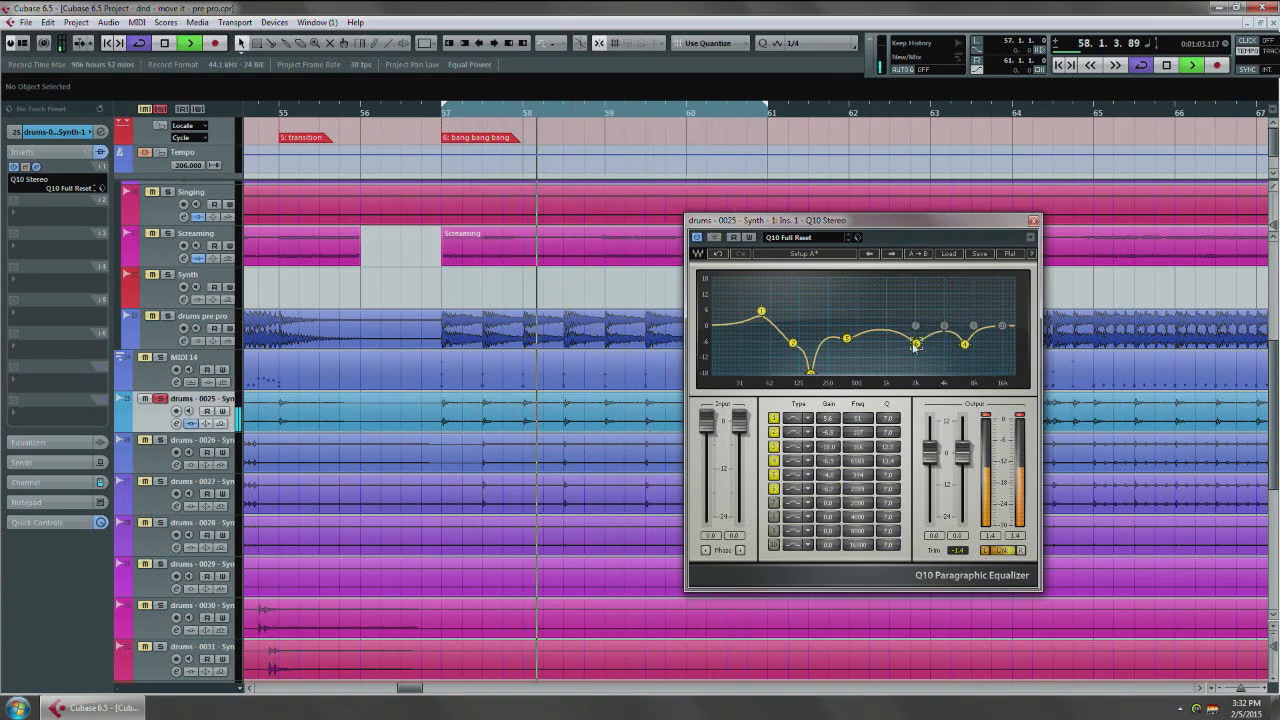
# Step: Cut band 4 by about 8.7 dB near 6.3 kHz with Q 9.2 and band 9 by about 1 dB near 13 kHz, comparing against bypass
pyautogui.moveTo(974, 326)
pyautogui.mouseDown()
pyautogui.moveTo(1008, 334)
pyautogui.moveTo(958, 366)
pyautogui.moveTo(965, 346)
pyautogui.mouseUp()
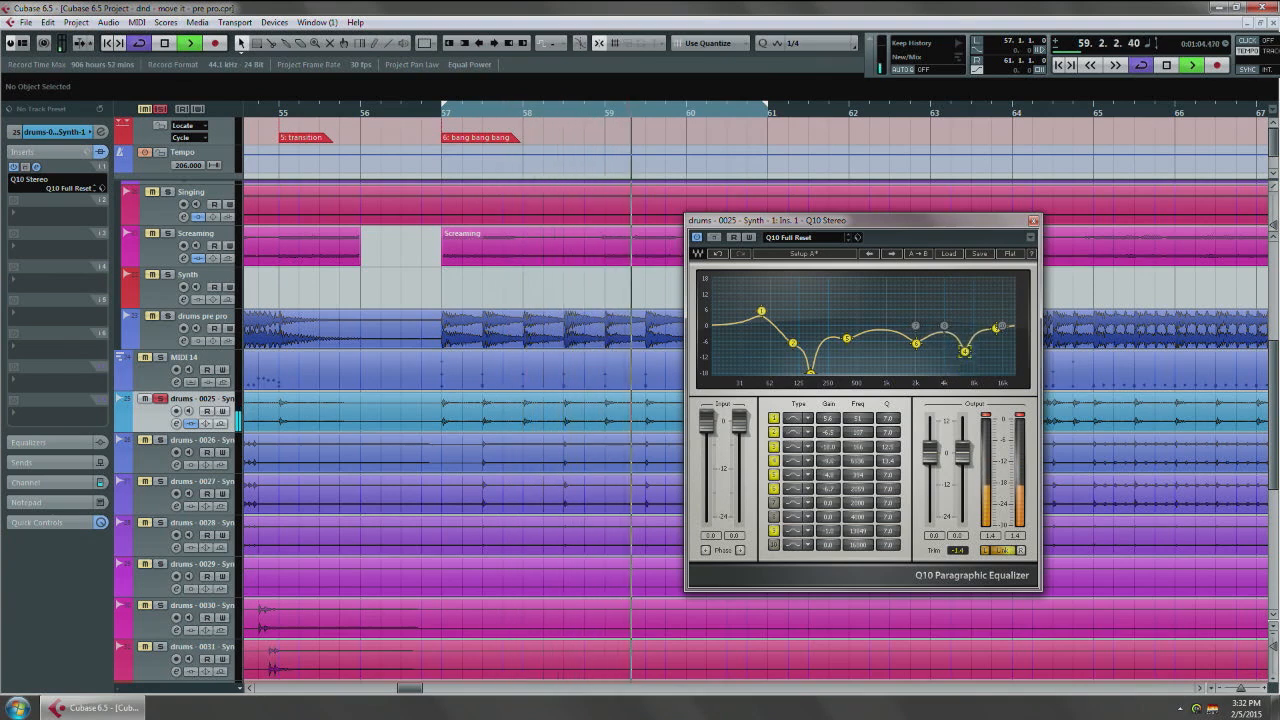
pyautogui.press('space')
pyautogui.press('KP_1')
pyautogui.press('space')
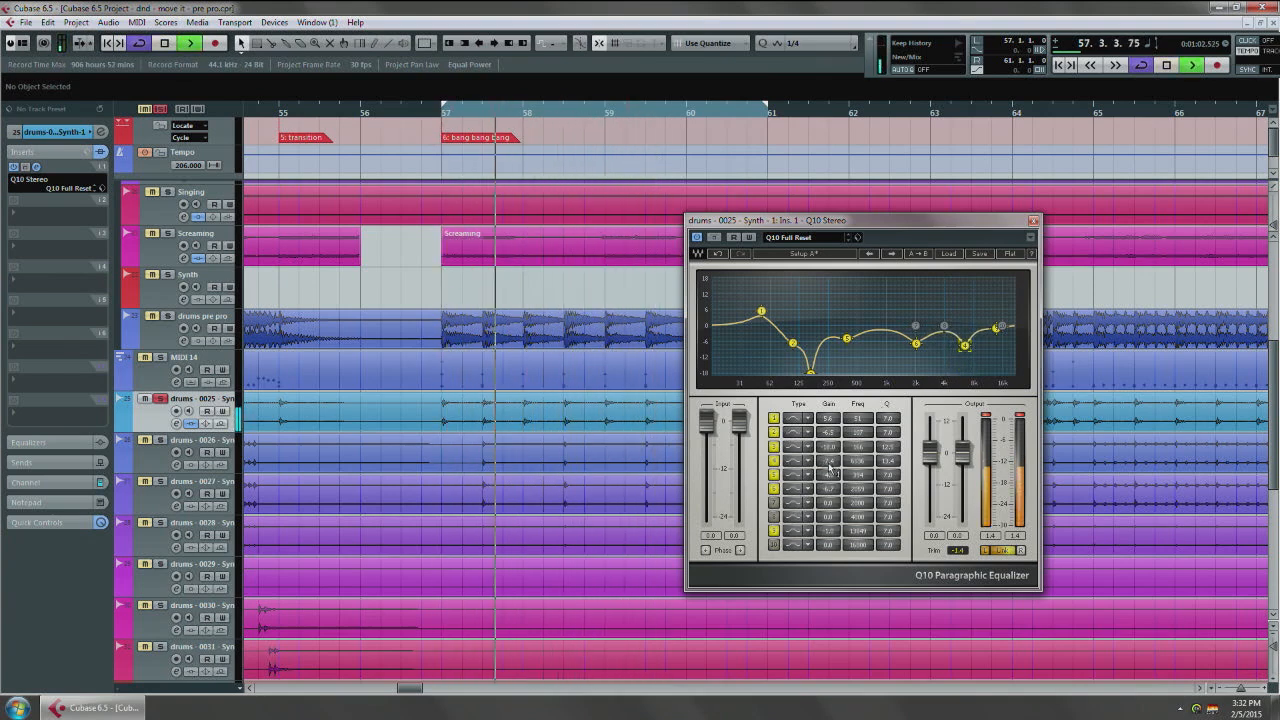
pyautogui.moveTo(828, 461); pyautogui.dragTo(828, 453)
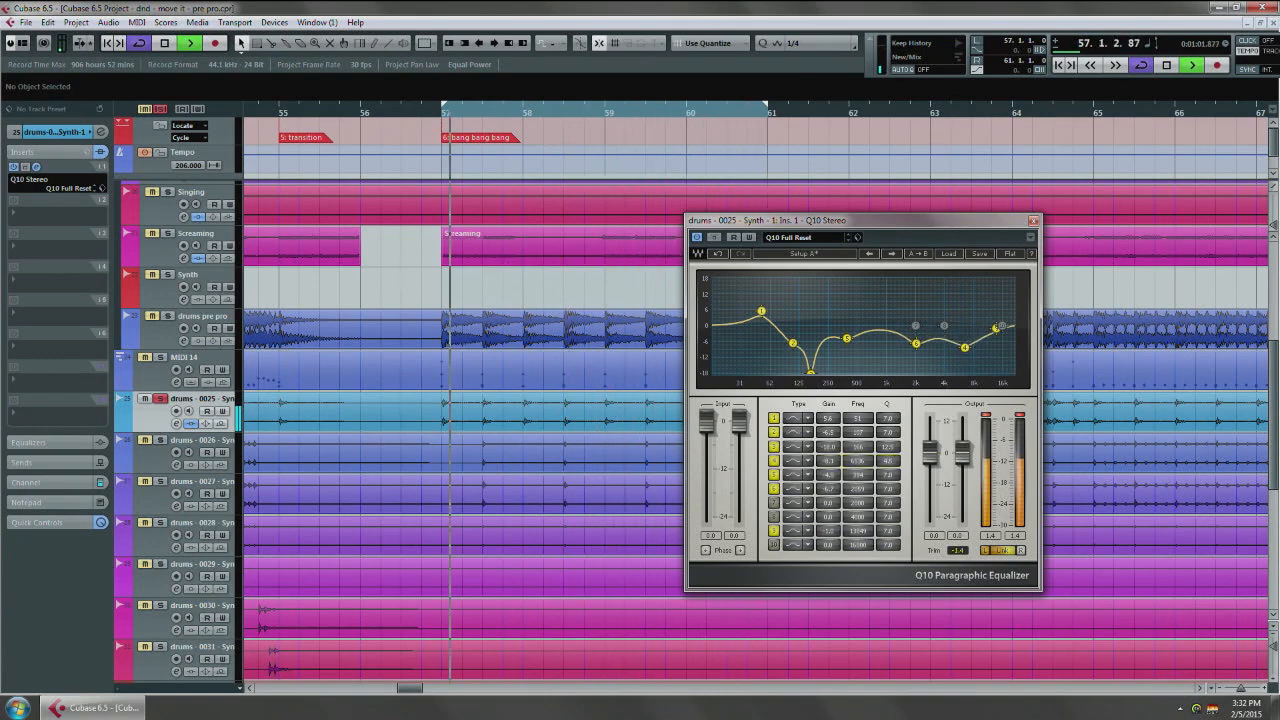
pyautogui.moveTo(964, 347)
pyautogui.mouseDown()
pyautogui.moveTo(975, 290)
pyautogui.moveTo(969, 349)
pyautogui.mouseUp()
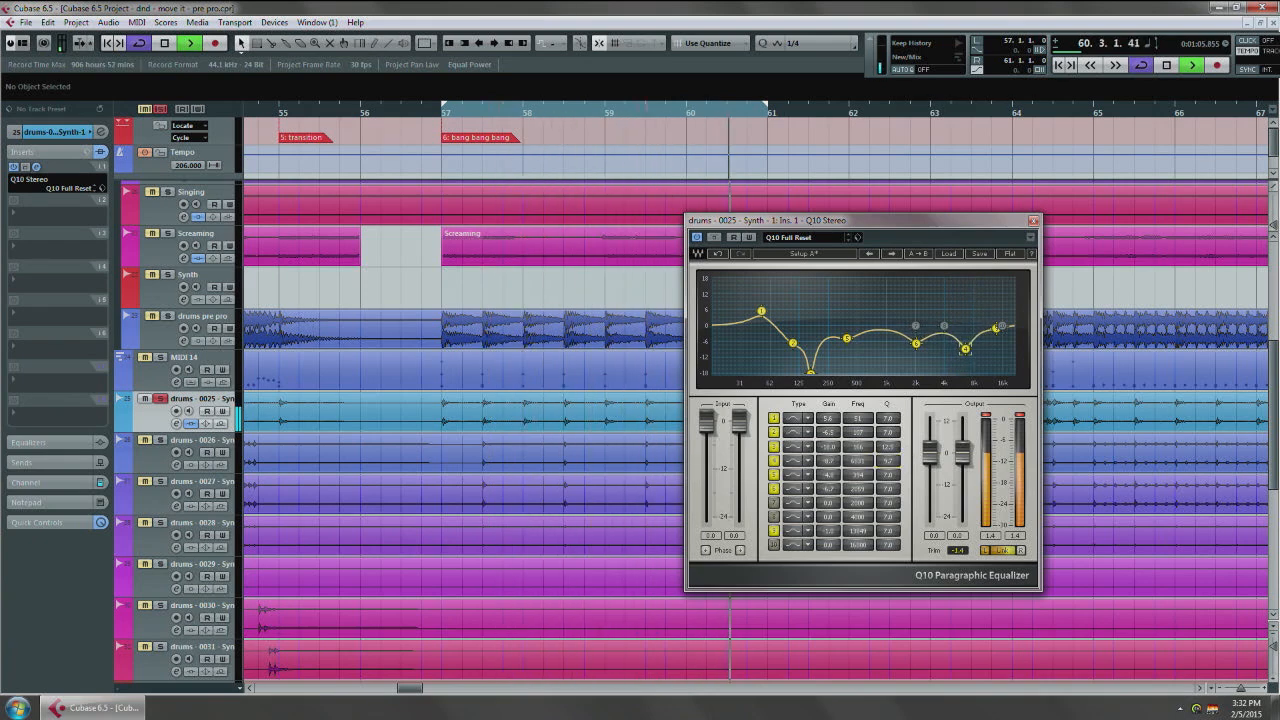
pyautogui.click(716, 238)
pyautogui.click(716, 238)
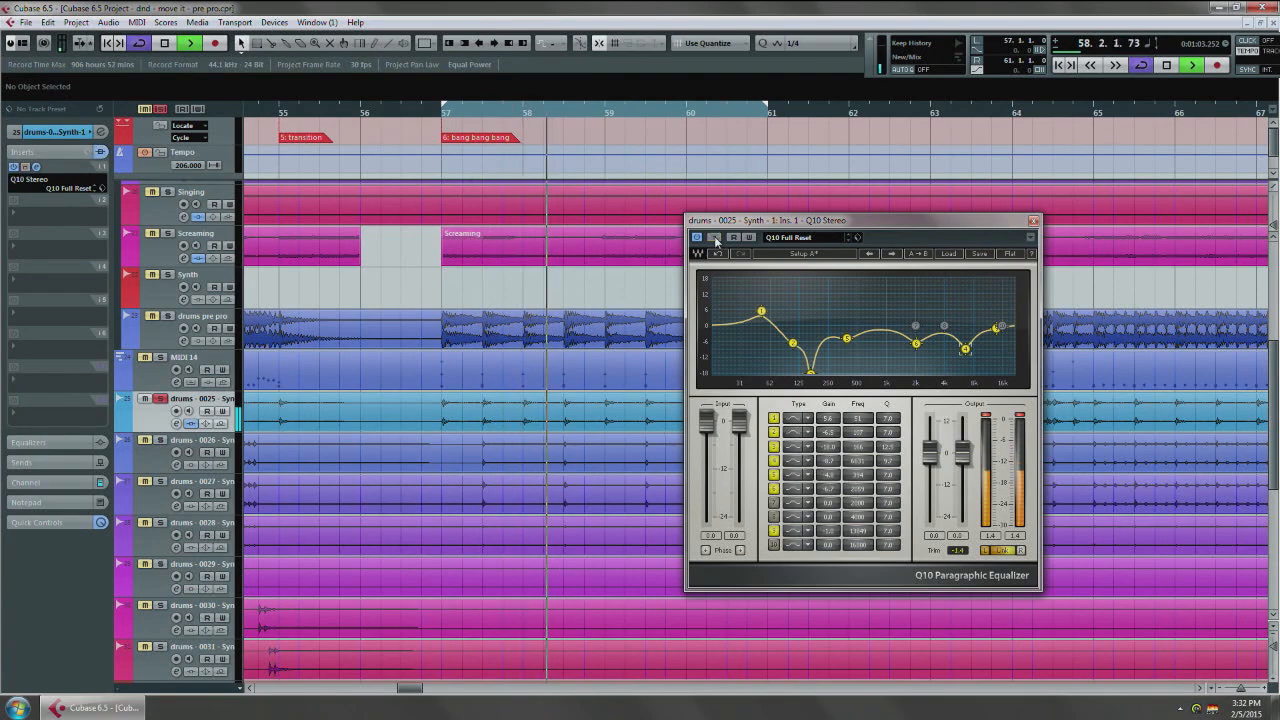
# Step: Ease band 4 to about a 7 dB cut near 6.8 kHz, deepen band 6 near 2.2 kHz, boost band 9 about 1.4 dB, and compare with bypass
pyautogui.moveTo(971, 345); pyautogui.dragTo(919, 347)
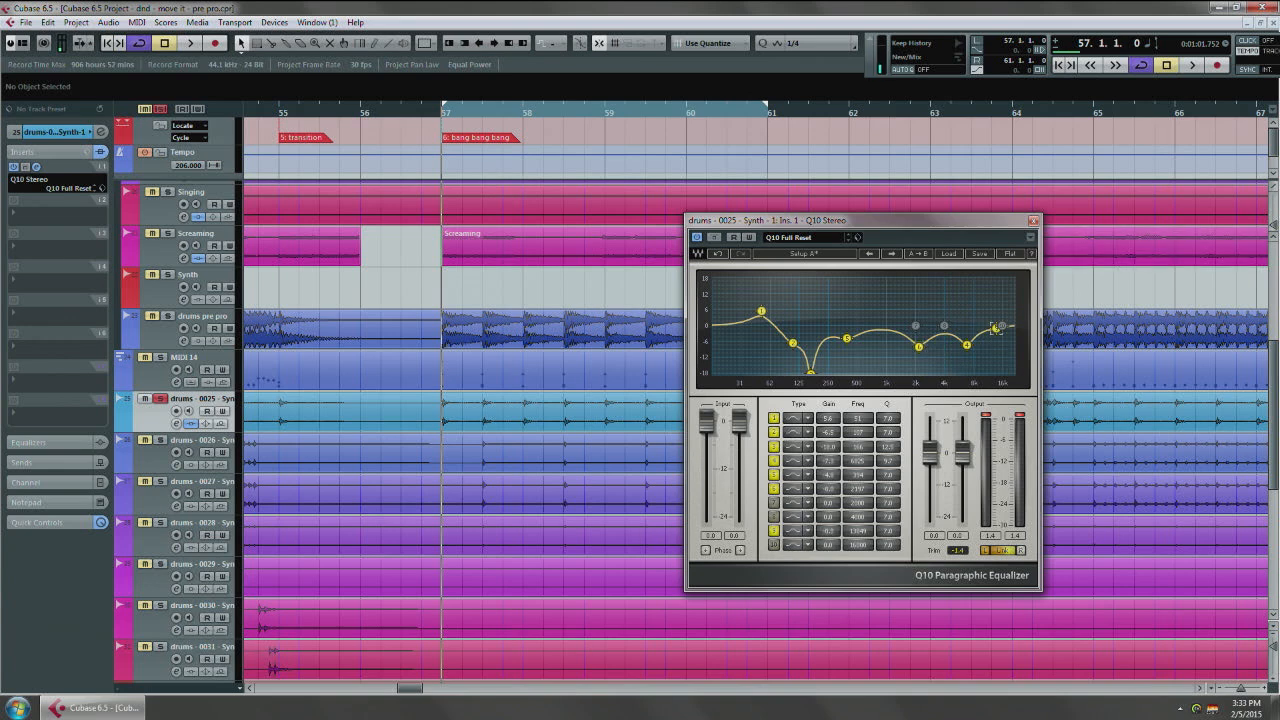
pyautogui.press('space')
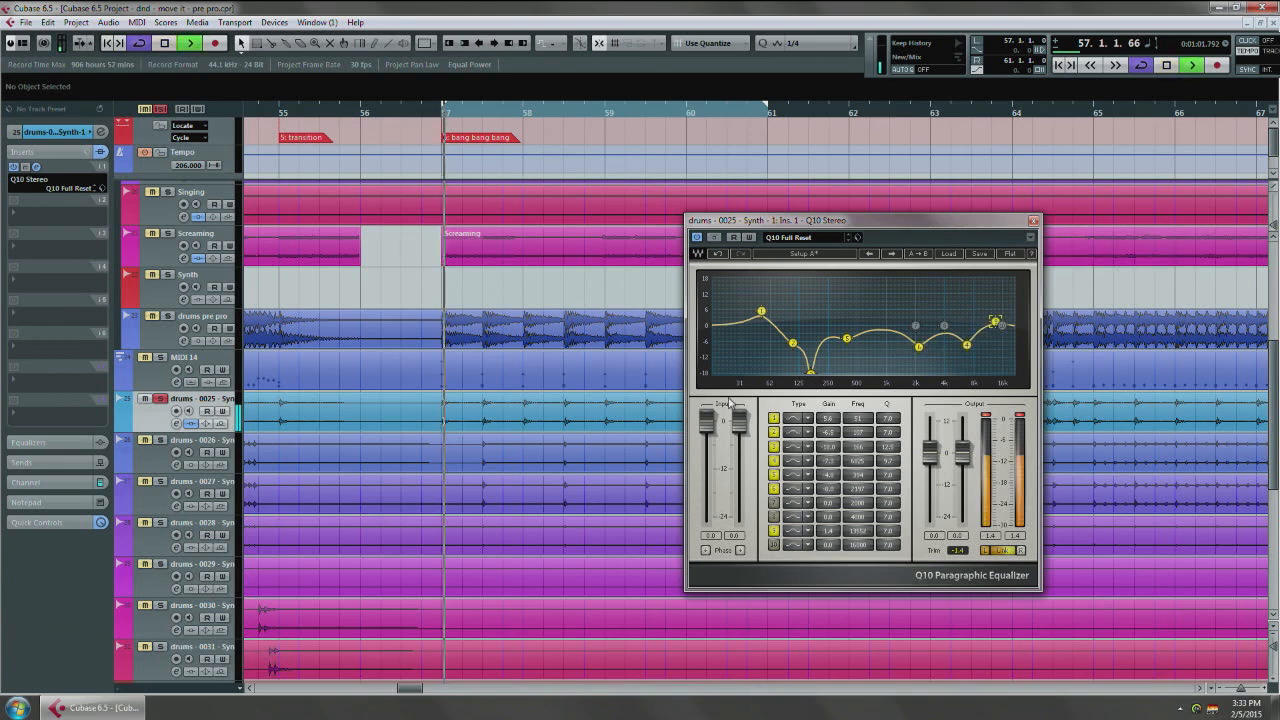
pyautogui.click(714, 238)
pyautogui.click(714, 239)
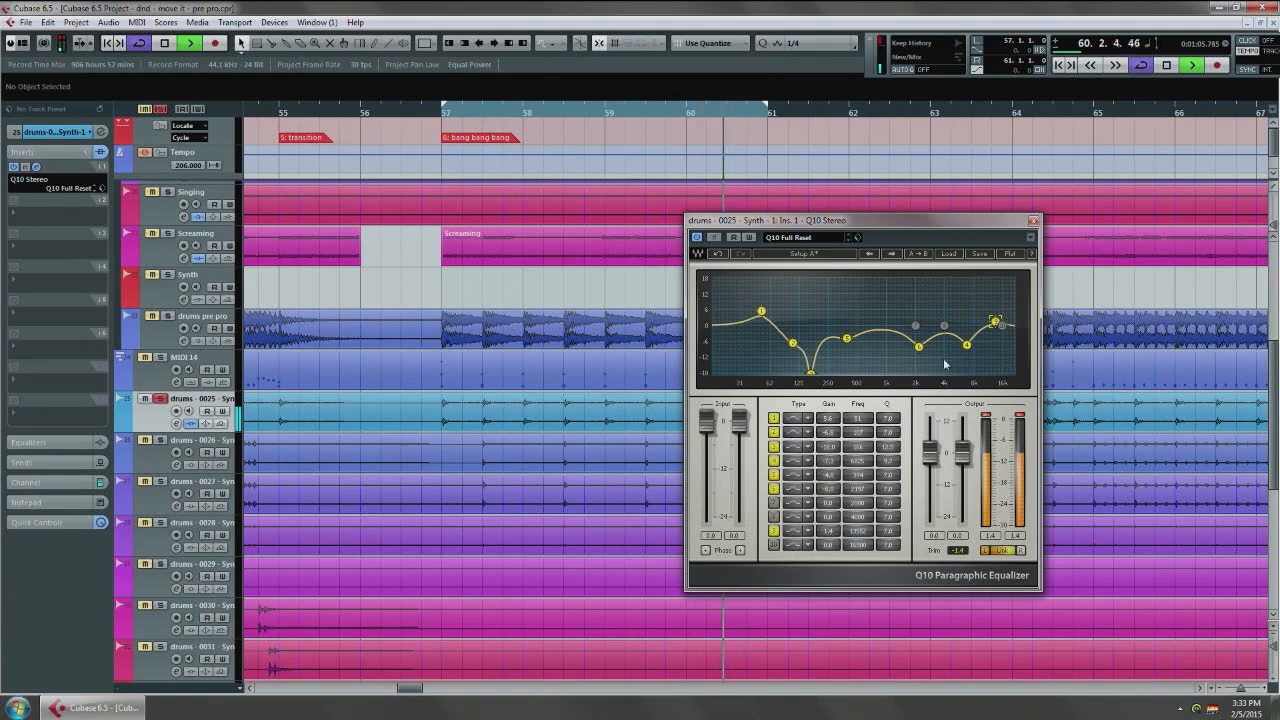
# Step: Shift band 6 to about a 6 dB cut near 3.8 kHz and band 4 to about 4.3 dB near 7.2 kHz, comparing against bypass
pyautogui.moveTo(967, 345)
pyautogui.mouseDown()
pyautogui.moveTo(900, 340)
pyautogui.moveTo(960, 340)
pyautogui.moveTo(932, 347)
pyautogui.moveTo(942, 342)
pyautogui.mouseUp()
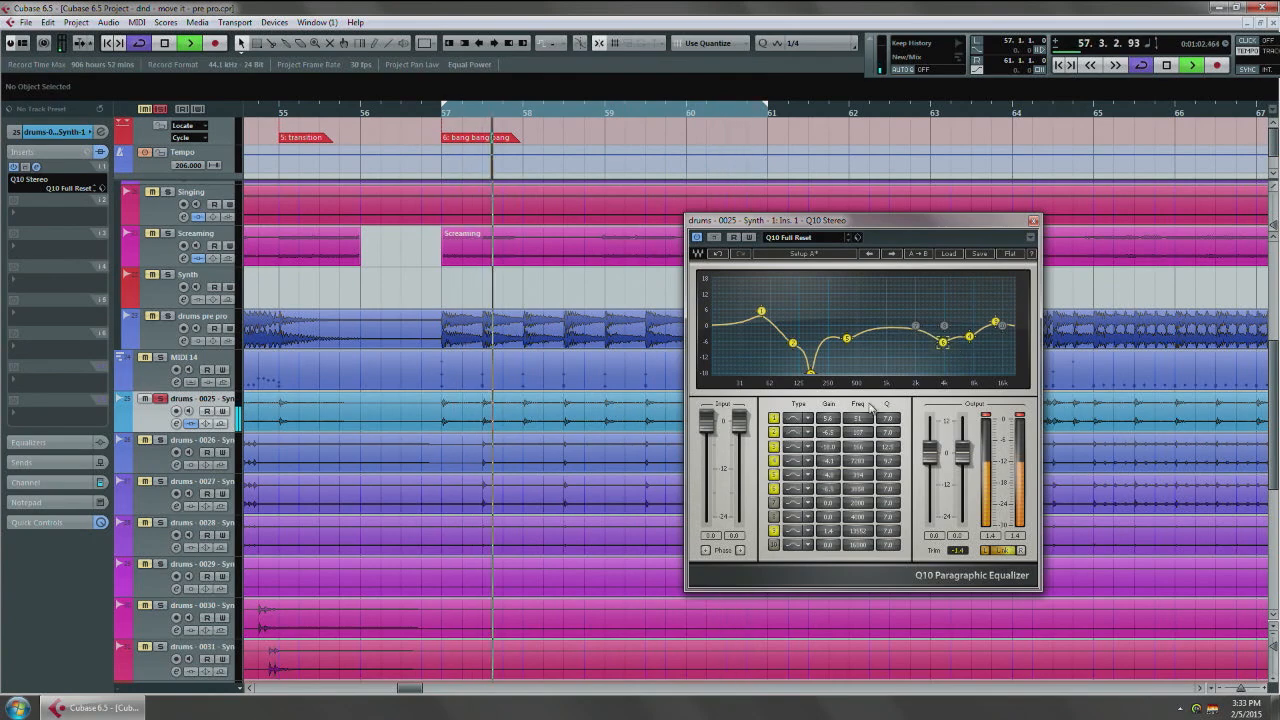
pyautogui.click(714, 239)
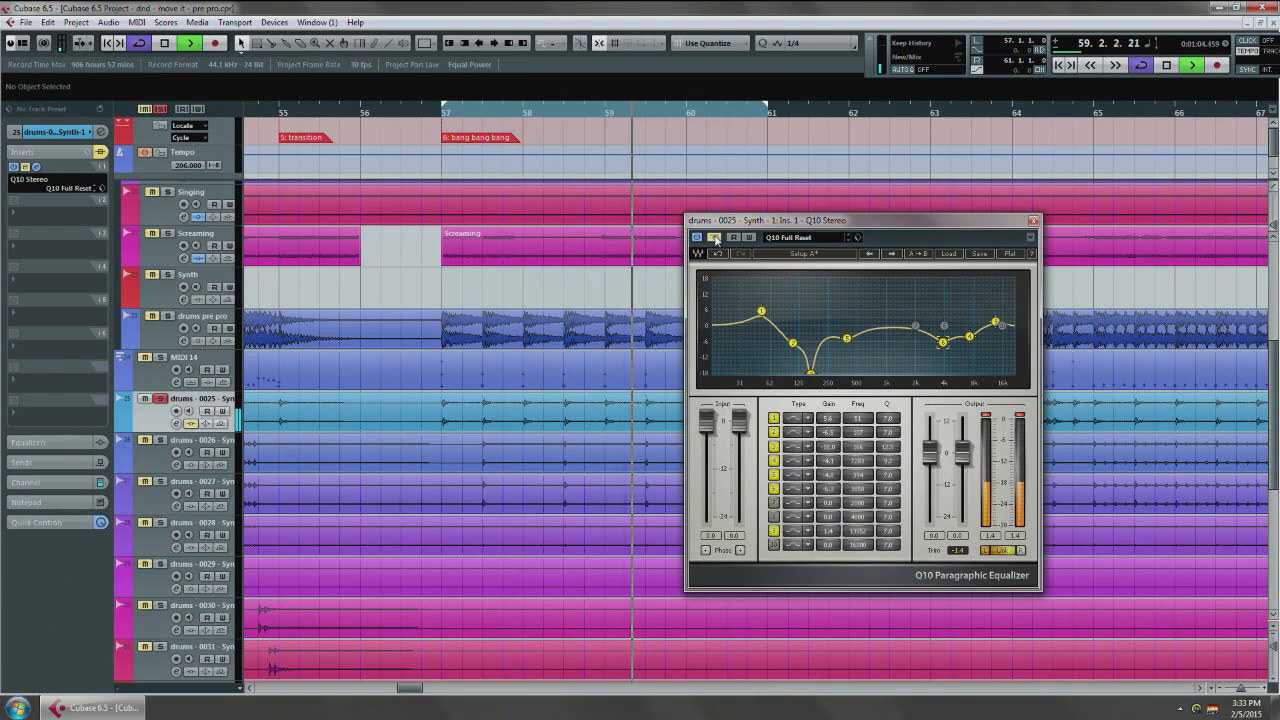
pyautogui.click(714, 239)
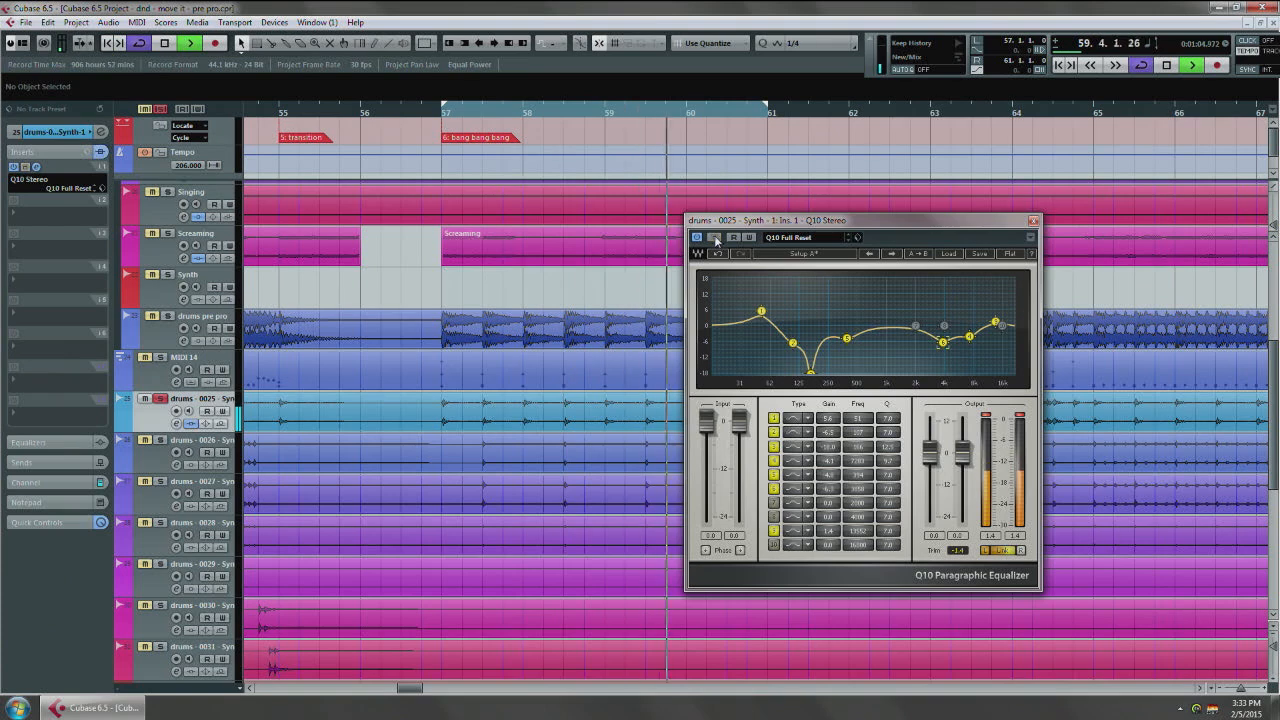
pyautogui.press('space')
# Step: Close the Q10 window and load H-Comp Mono into the second insert slot of the first printed drum track
pyautogui.click(37, 168)
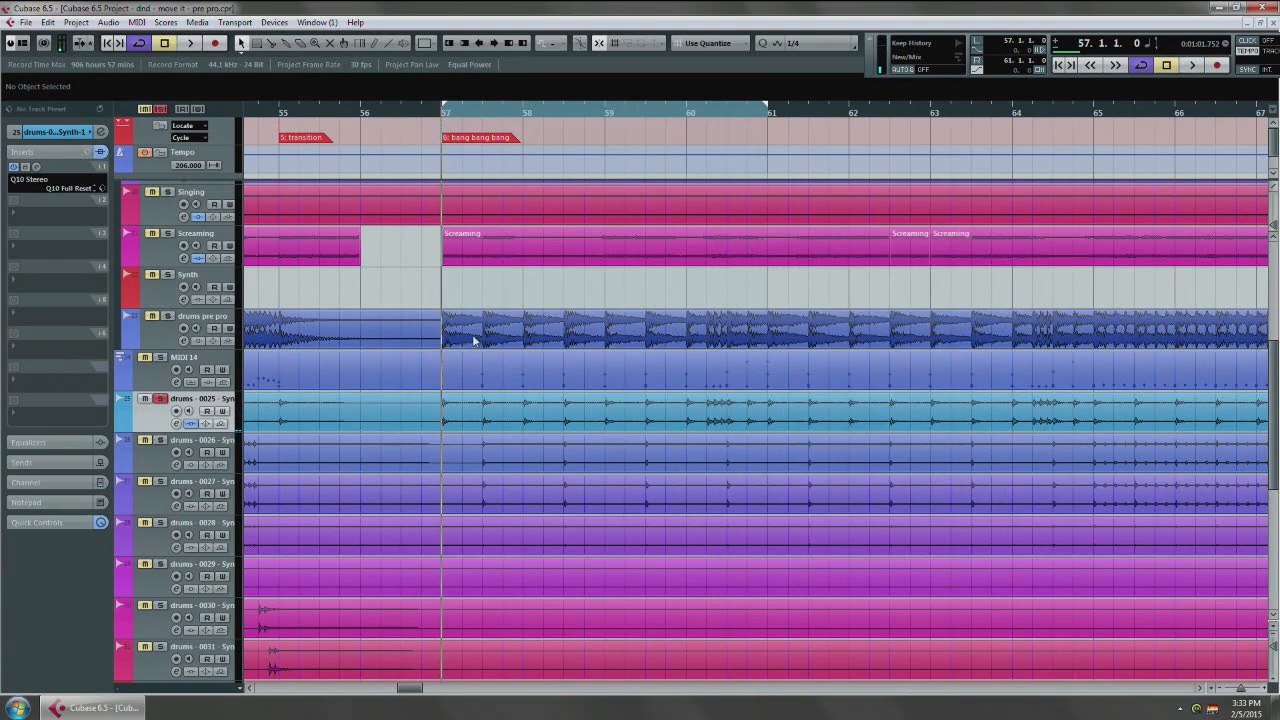
pyautogui.click(43, 212)
pyautogui.moveTo(88, 272)
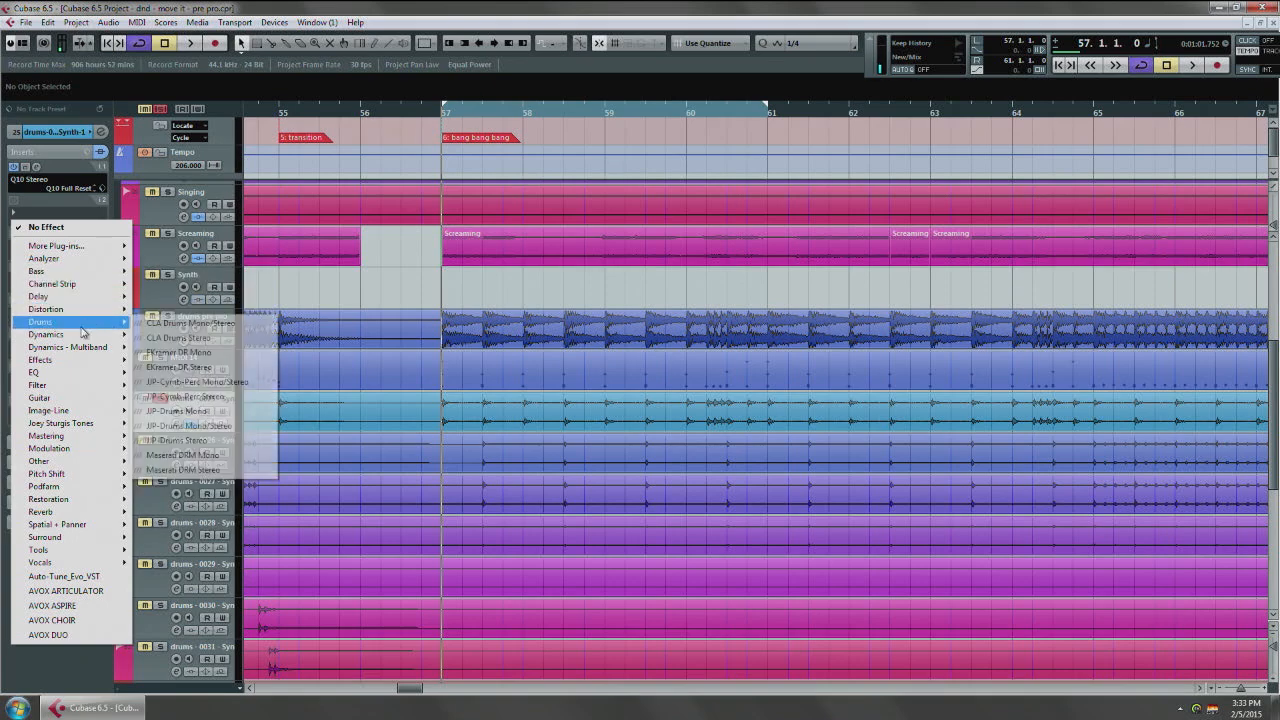
pyautogui.moveTo(100, 334)
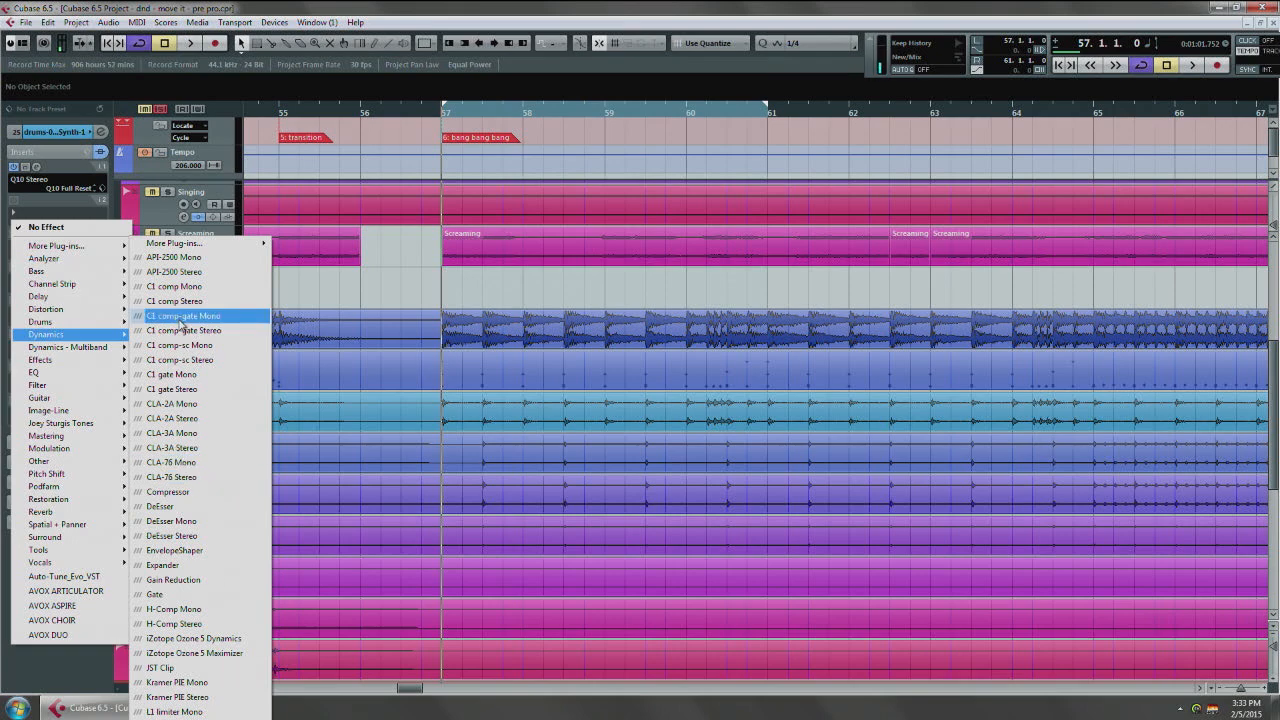
pyautogui.moveTo(228, 248)
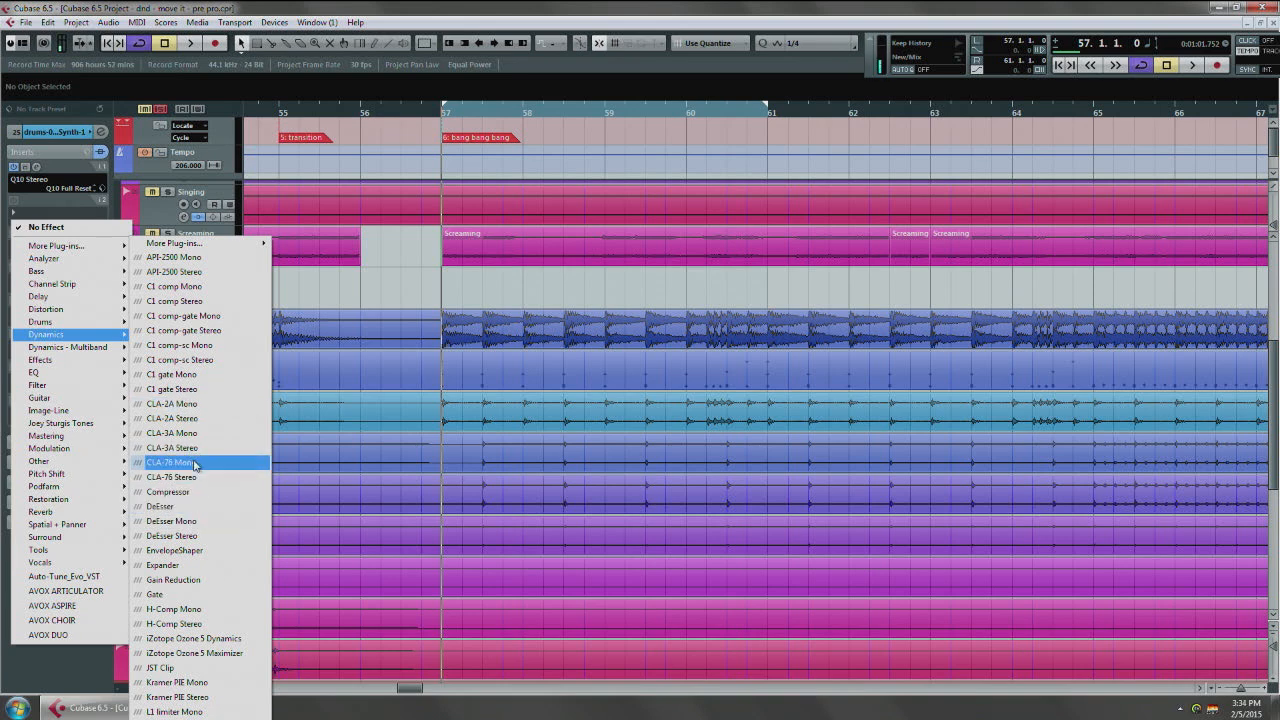
pyautogui.click(201, 612)
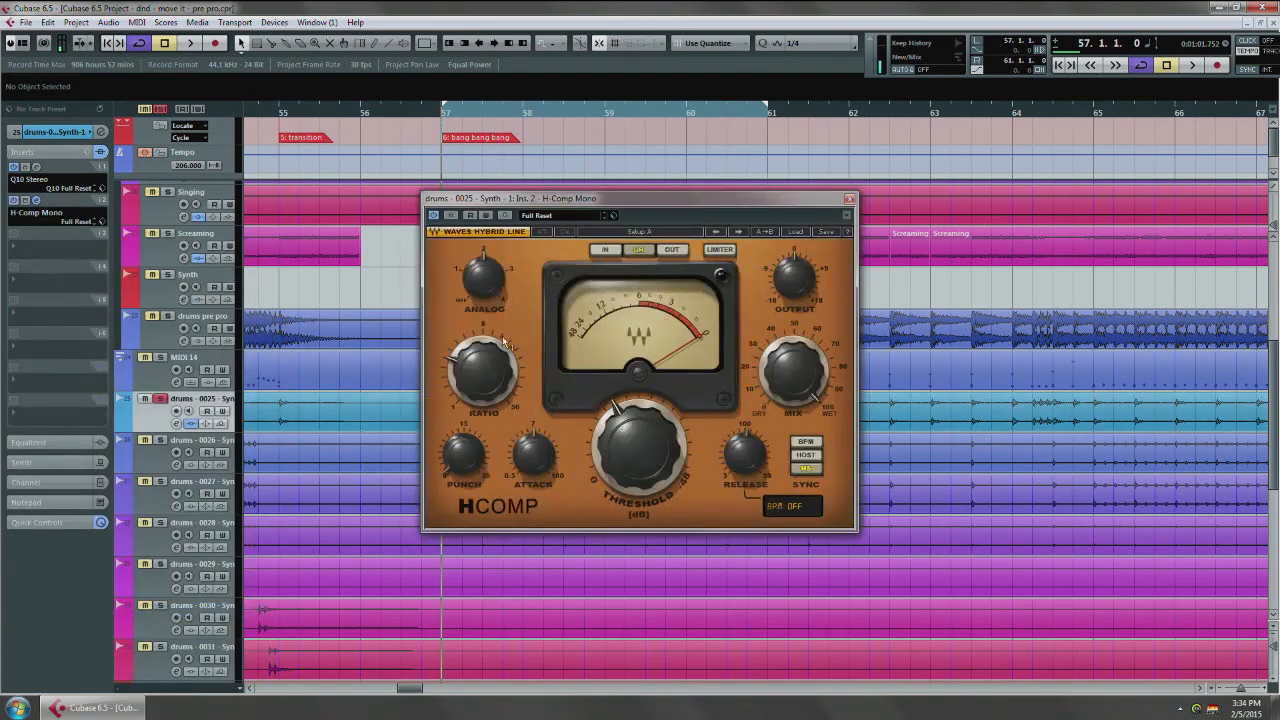
# Step: Try the H-Comp with a ratio of 2 on the looped drum track, listening to its effect
pyautogui.moveTo(616, 198); pyautogui.dragTo(739, 190)
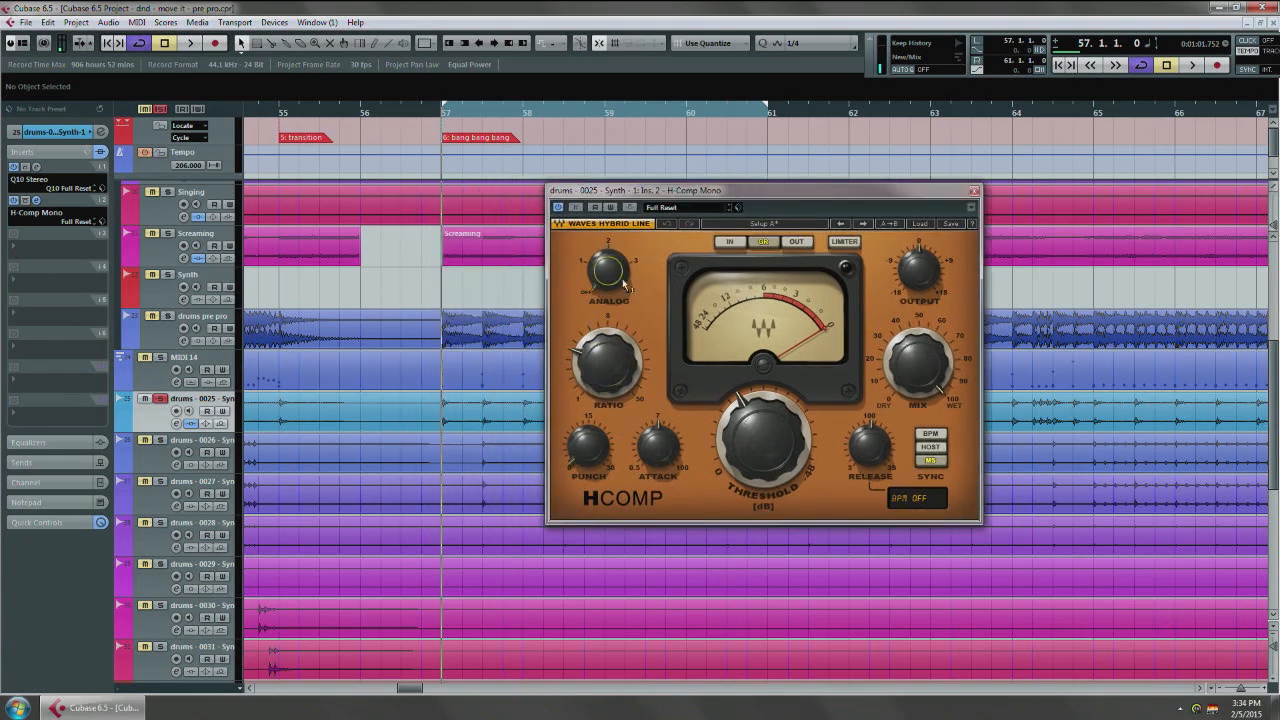
pyautogui.press('space')
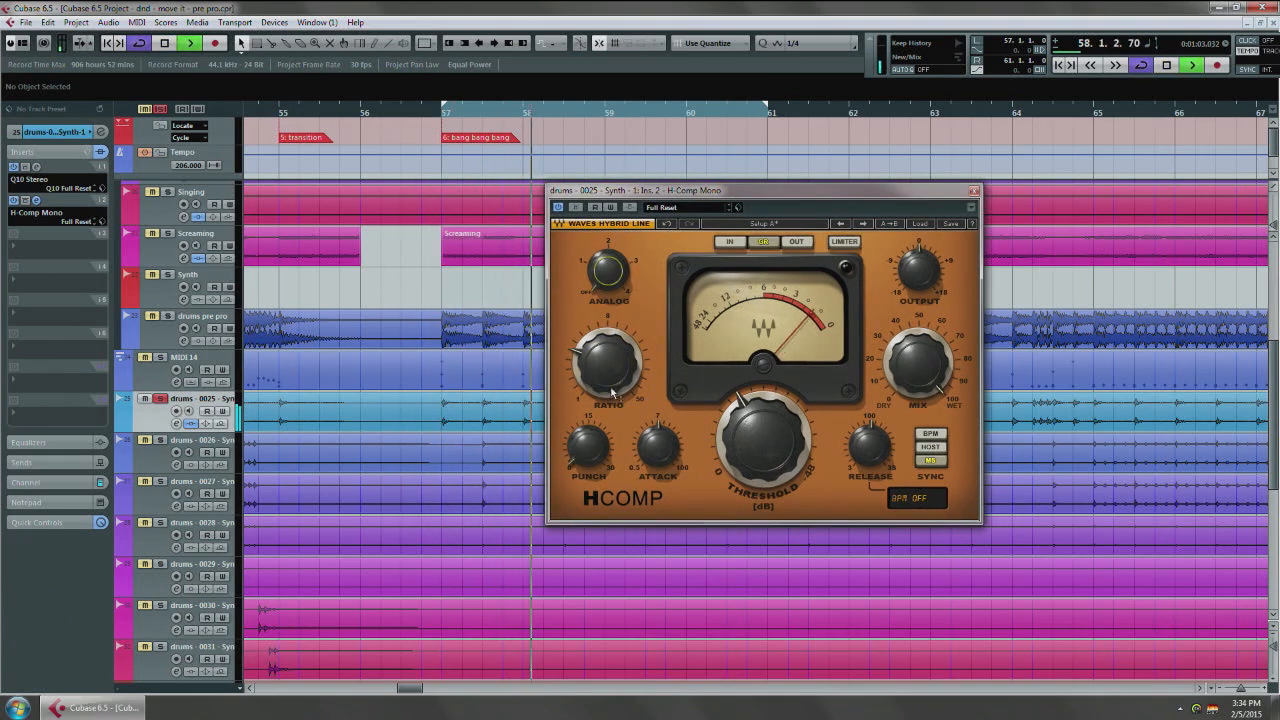
pyautogui.moveTo(605, 364)
pyautogui.write('2')
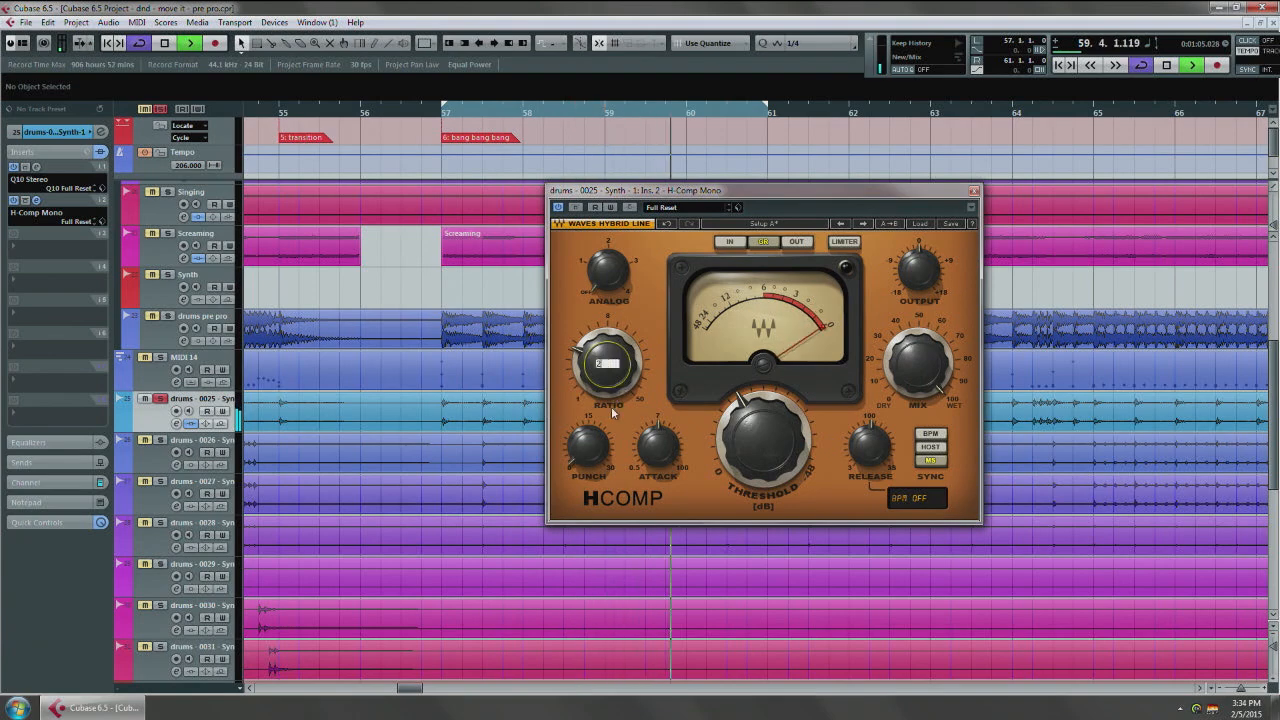
pyautogui.press('Return')
pyautogui.click(588, 455)
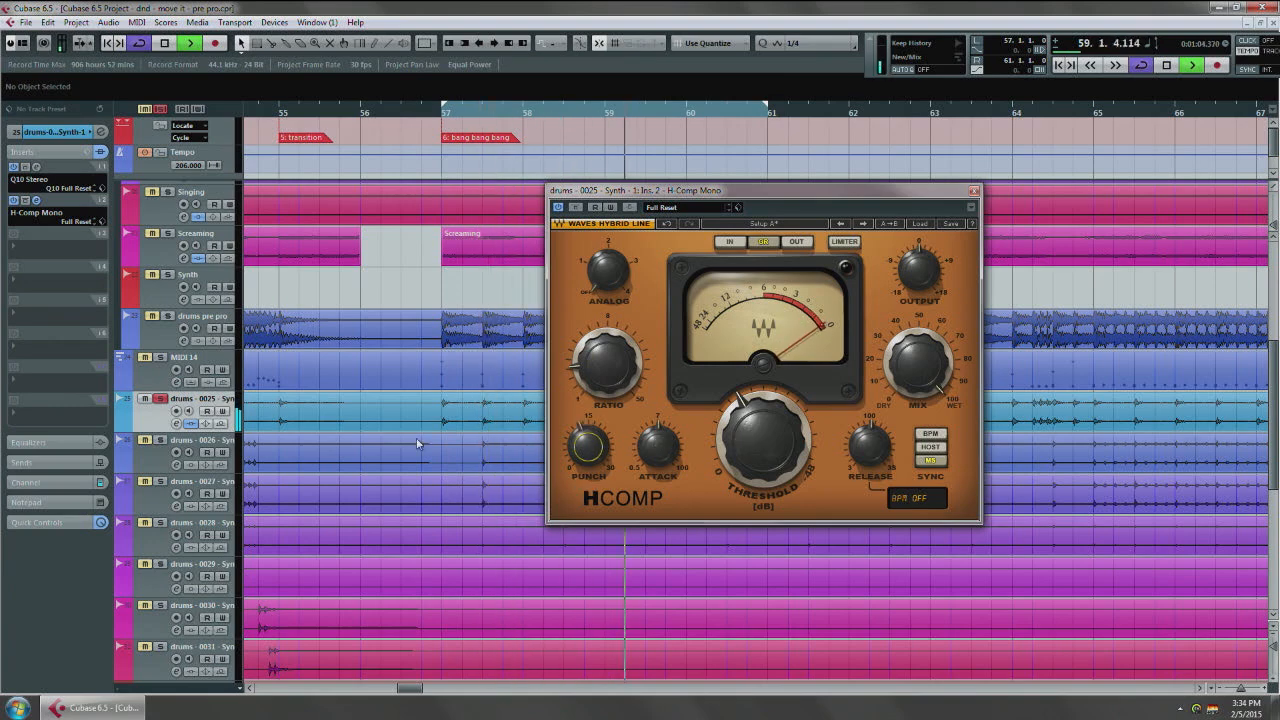
pyautogui.click(37, 211)
pyautogui.click(25, 201)
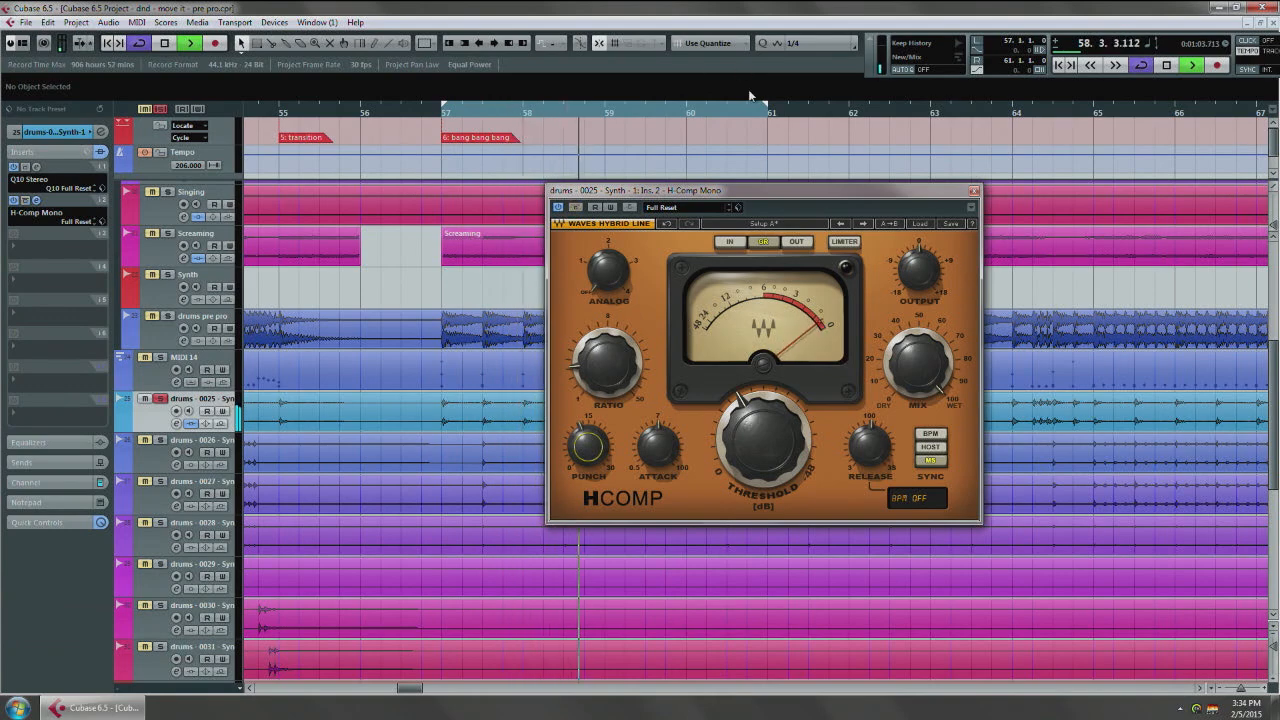
pyautogui.press('space')
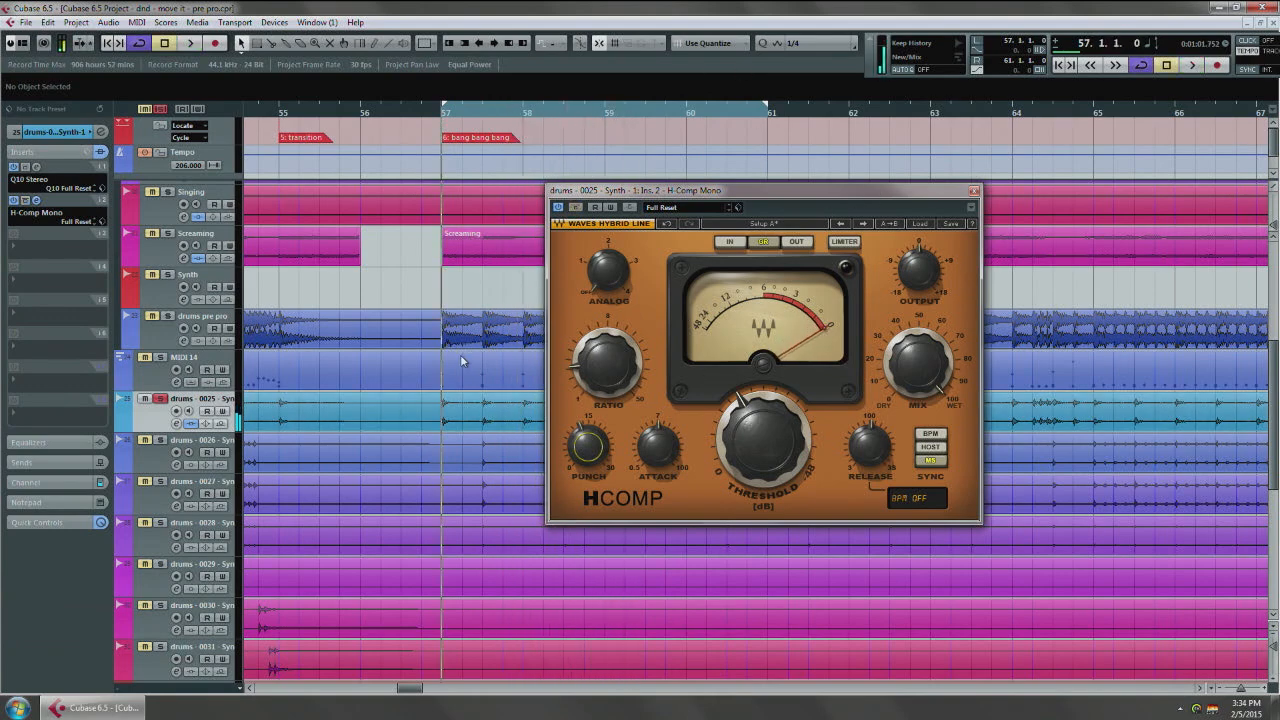
# Step: Replace the H-Comp in the second insert slot with the dominion v1.2 signal modelling plug-in
pyautogui.click(46, 214)
pyautogui.click(48, 214)
pyautogui.click(48, 214)
pyautogui.click(45, 227)
pyautogui.click(50, 213)
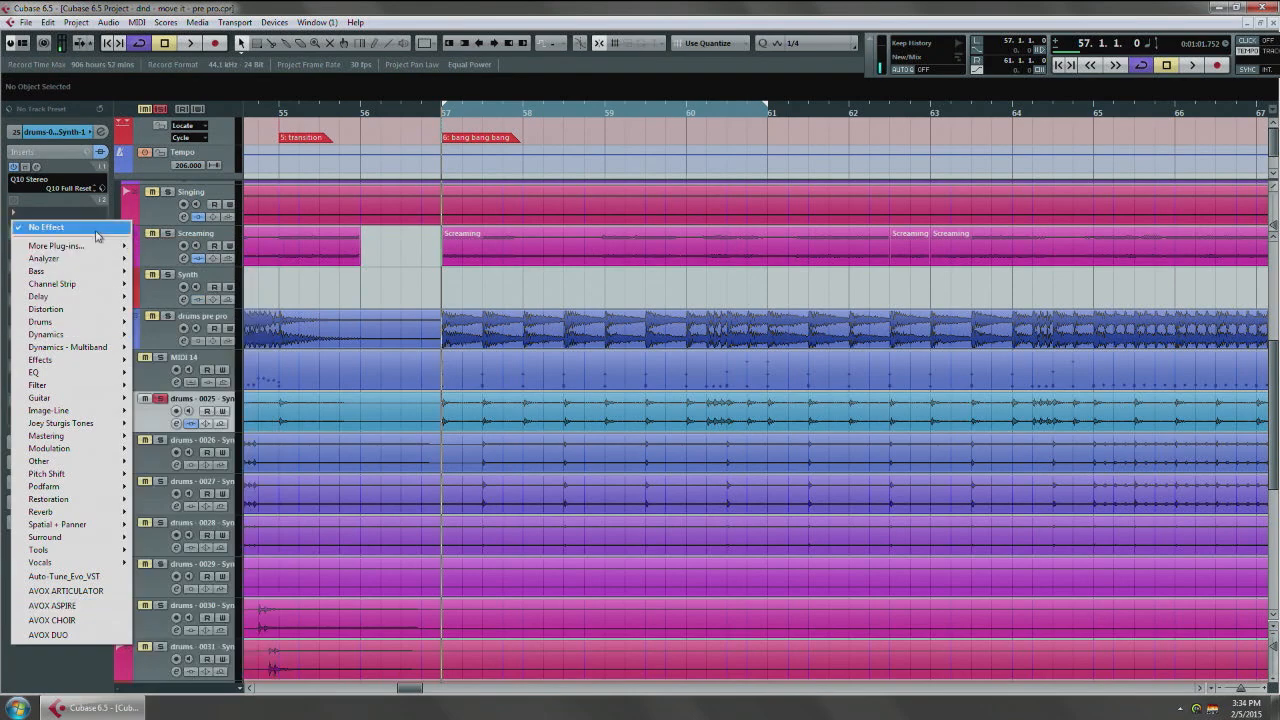
pyautogui.moveTo(95, 246)
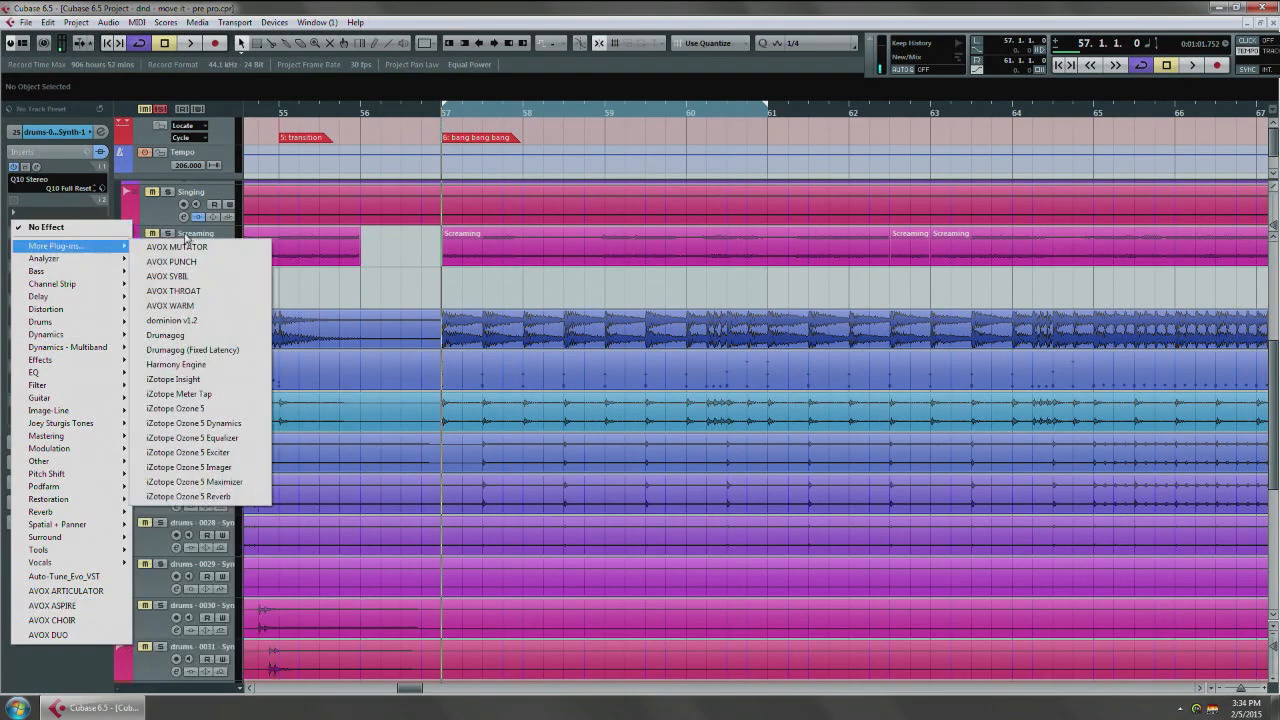
pyautogui.click(212, 330)
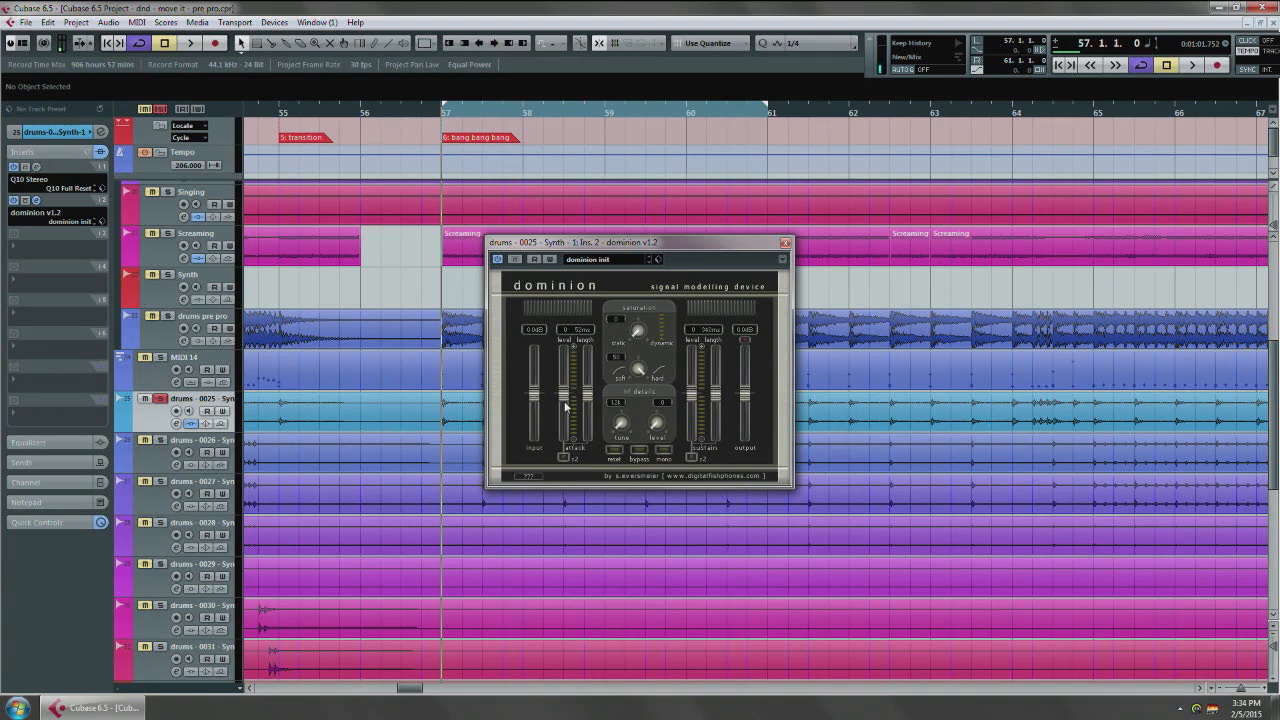
# Step: While the loop plays, set dominion's attack level to 0 and its sustain to level 25 with a short length, comparing against bypass
pyautogui.press('space')
pyautogui.moveTo(569, 403); pyautogui.dragTo(584, 351)
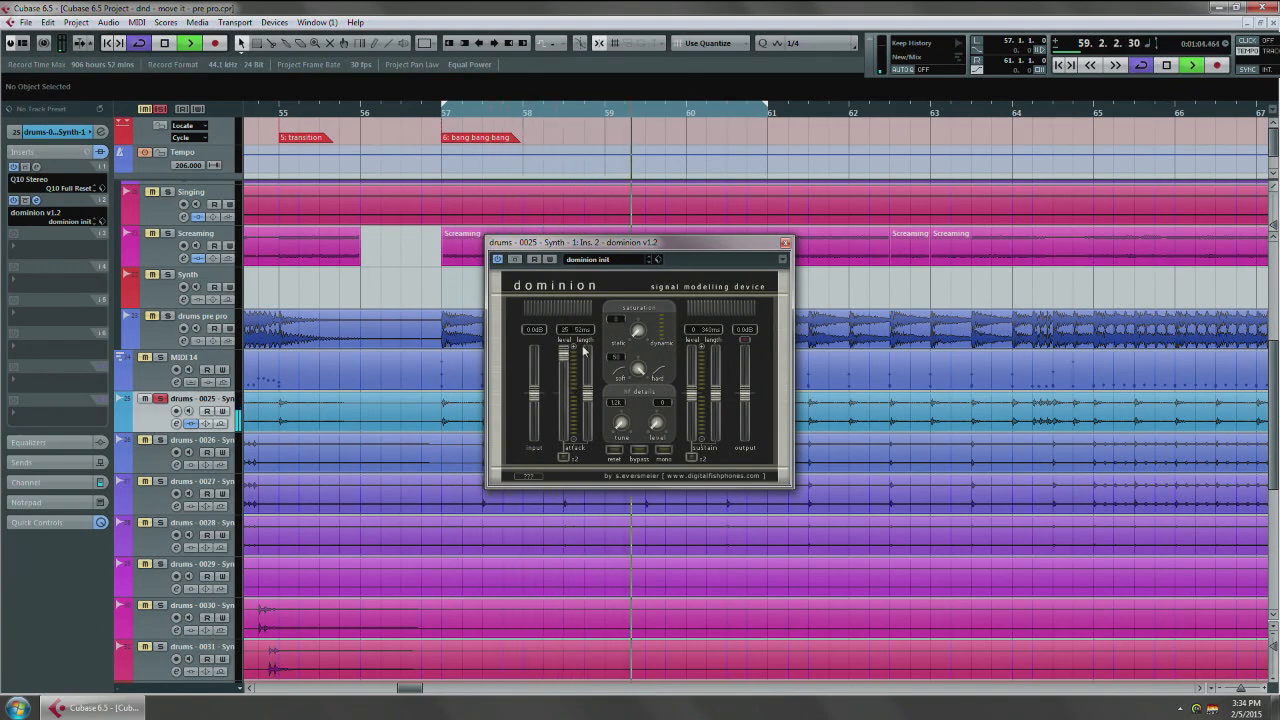
pyautogui.moveTo(690, 395); pyautogui.dragTo(718, 440)
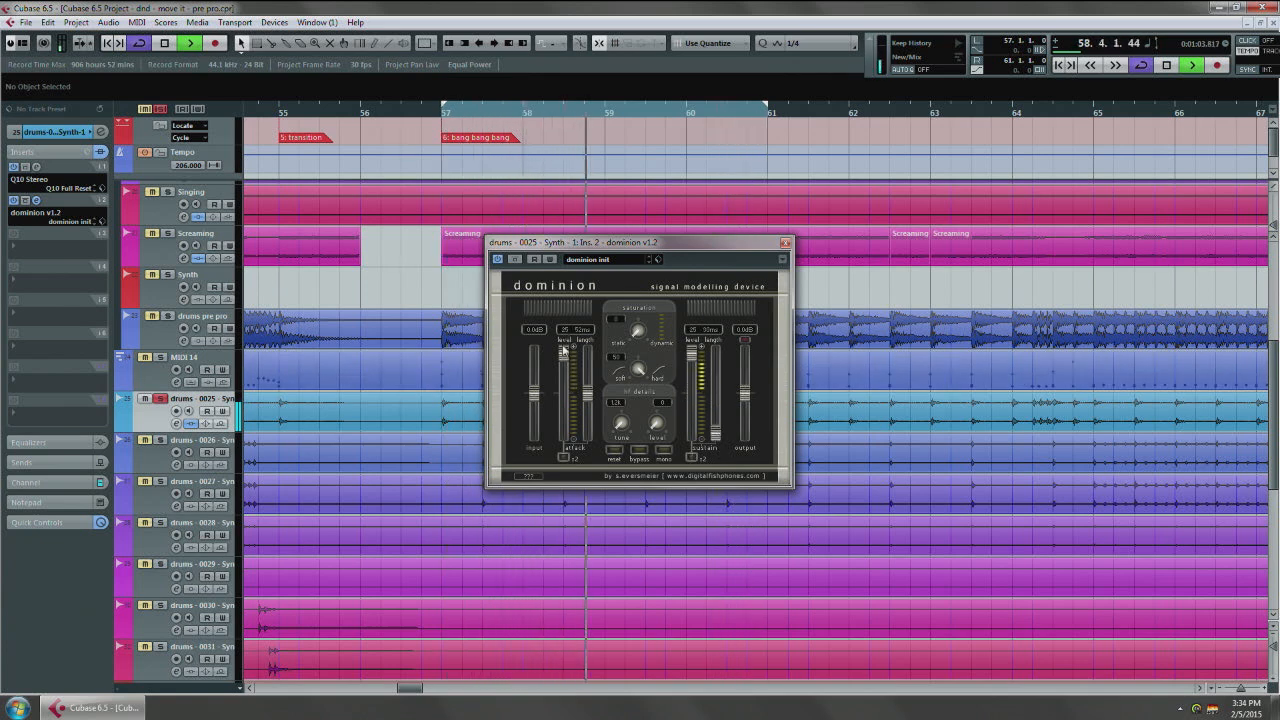
pyautogui.moveTo(563, 352); pyautogui.dragTo(563, 395)
pyautogui.click(515, 259)
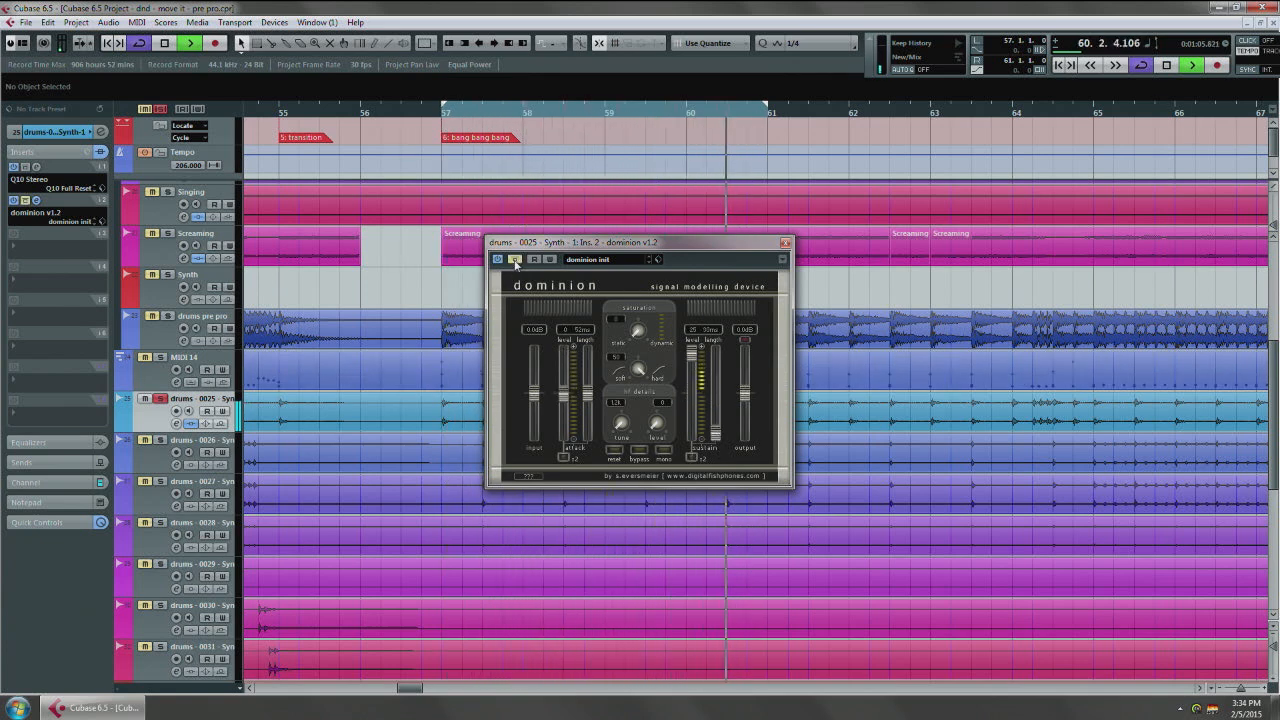
pyautogui.click(515, 259)
# Step: Set dominion's attack to level 4 with a 10 ms length and its sustain level to 17 while auditioning the loop
pyautogui.moveTo(563, 395); pyautogui.dragTo(590, 431)
pyautogui.press('space')
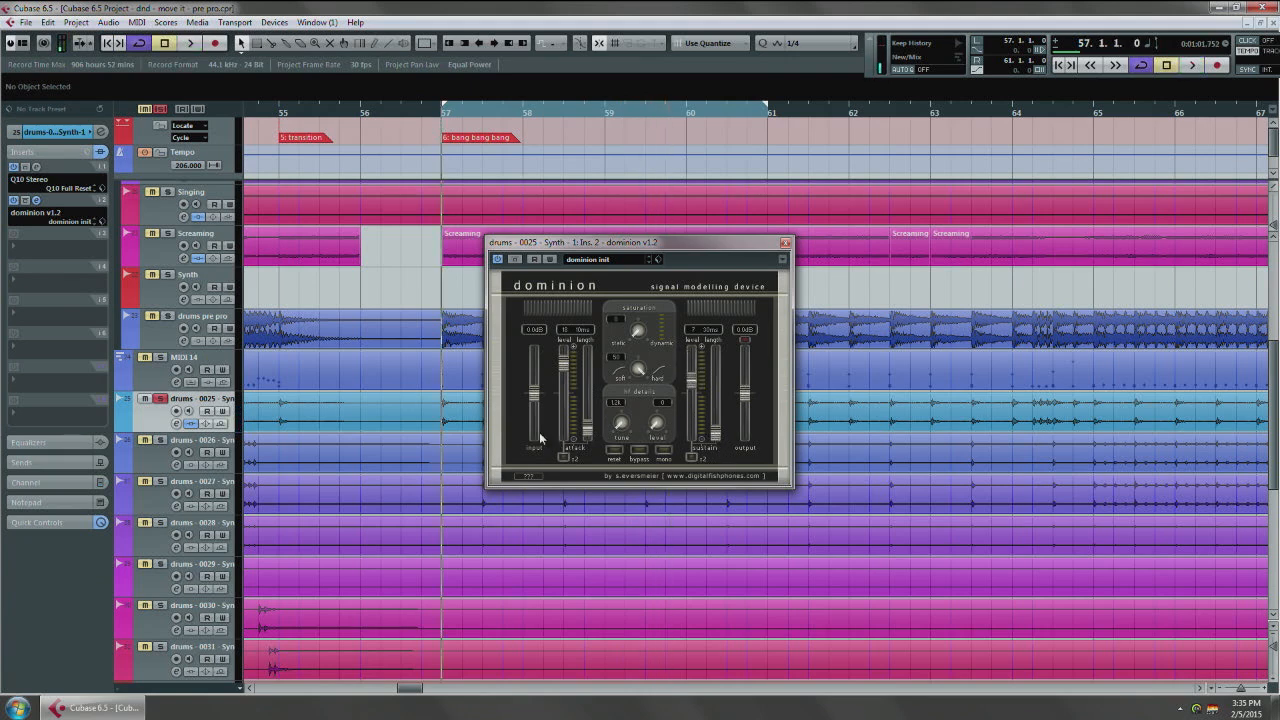
pyautogui.press('space')
pyautogui.moveTo(568, 405); pyautogui.dragTo(563, 372)
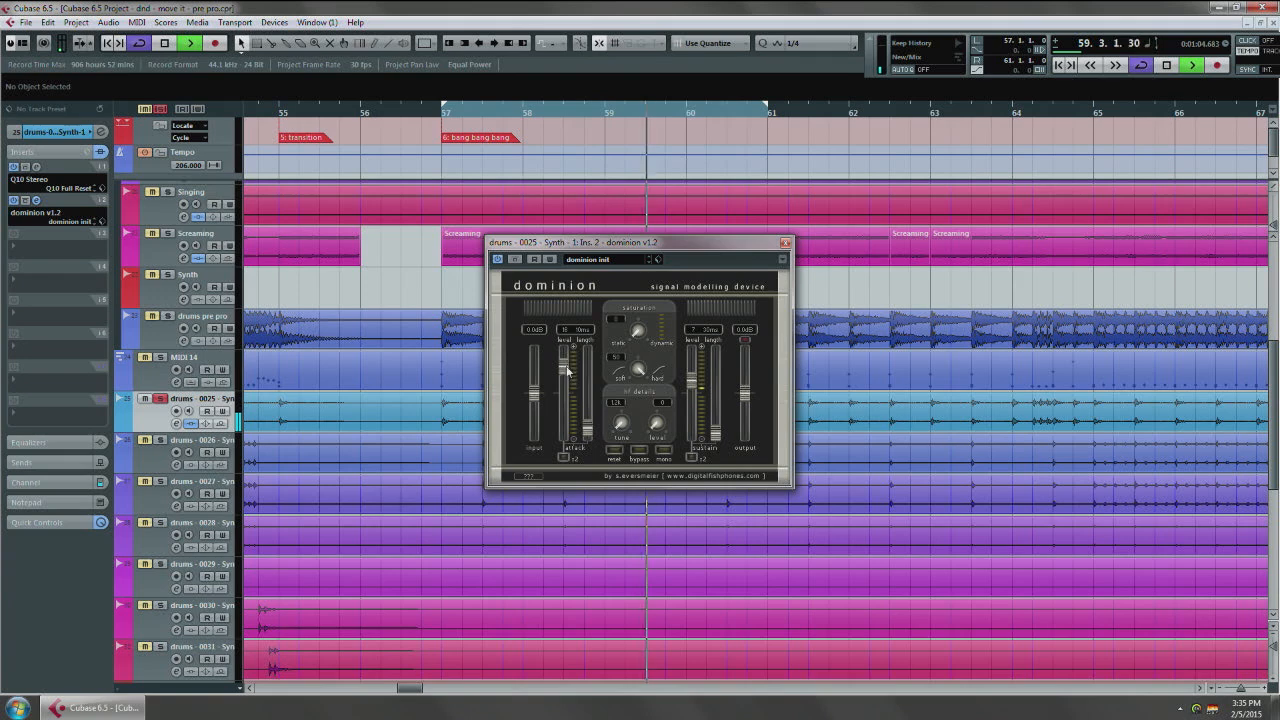
pyautogui.moveTo(566, 380); pyautogui.dragTo(566, 385)
pyautogui.moveTo(693, 381)
pyautogui.mouseDown()
pyautogui.moveTo(696, 348)
pyautogui.moveTo(696, 362)
pyautogui.mouseUp()
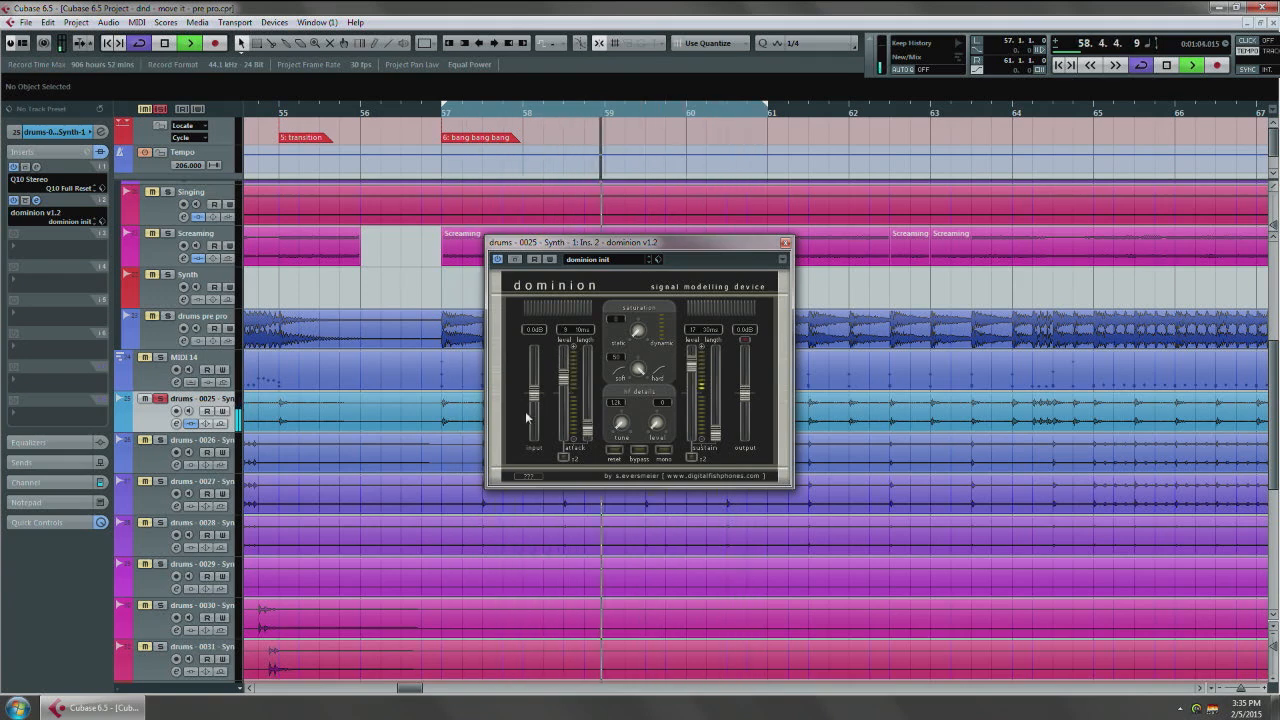
pyautogui.moveTo(565, 379); pyautogui.dragTo(568, 390)
# Step: Stop playback, move the dominion window aside, and place the playhead at bar 40.4 just before the verse marker
pyautogui.moveTo(402, 446); pyautogui.dragTo(422, 390)
pyautogui.scroll(-6, 422, 390)
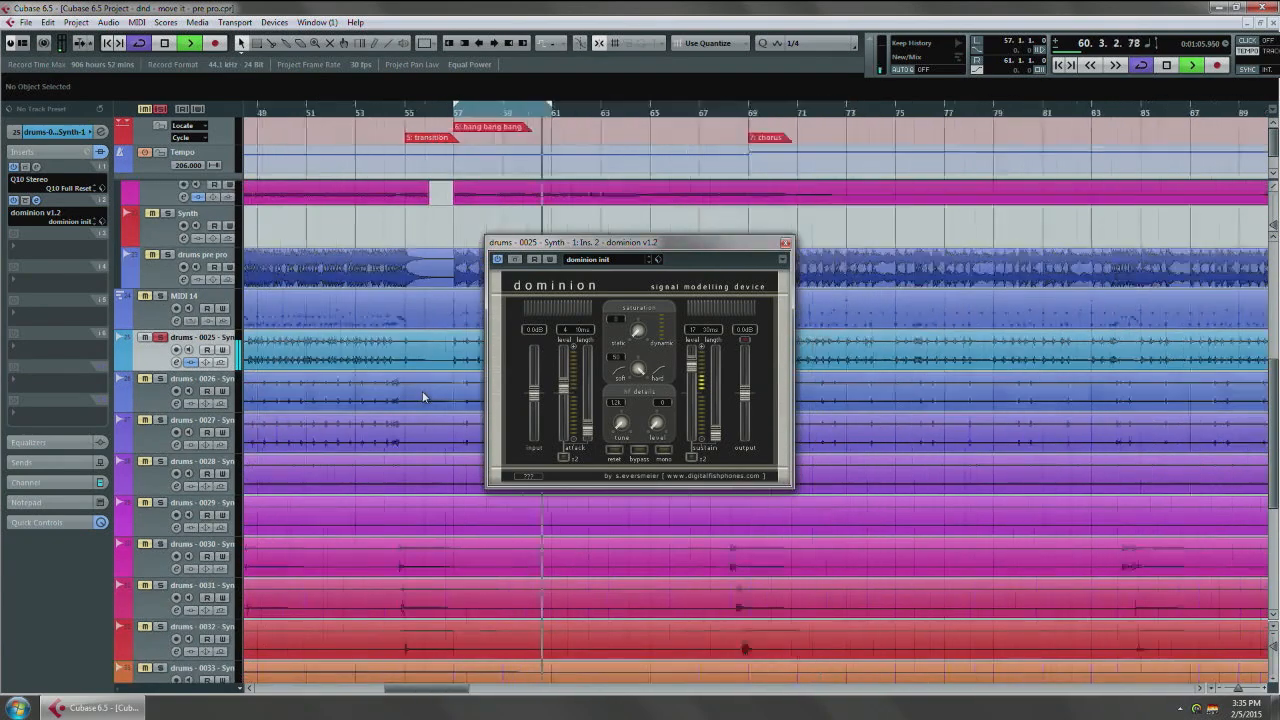
pyautogui.press('space')
pyautogui.moveTo(310, 402); pyautogui.dragTo(460, 372)
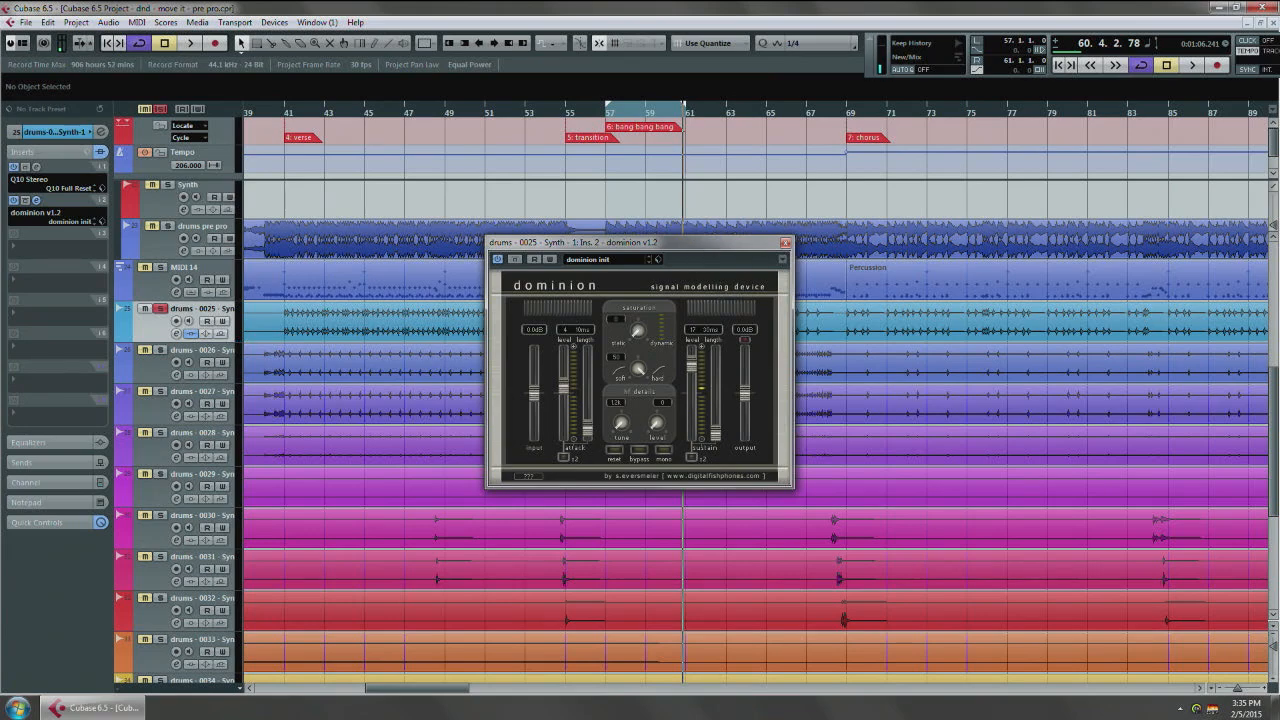
pyautogui.moveTo(640, 243); pyautogui.dragTo(923, 215)
pyautogui.click(280, 112)
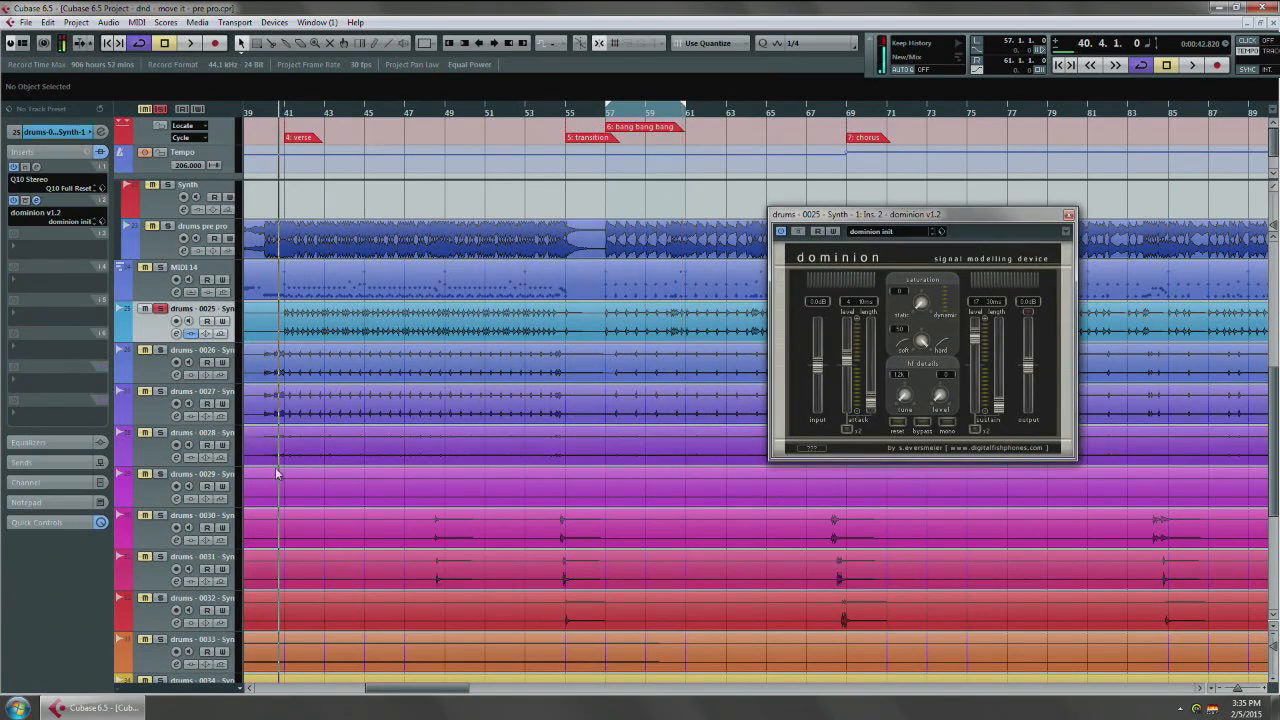
pyautogui.moveTo(279, 471); pyautogui.dragTo(1046, 405)
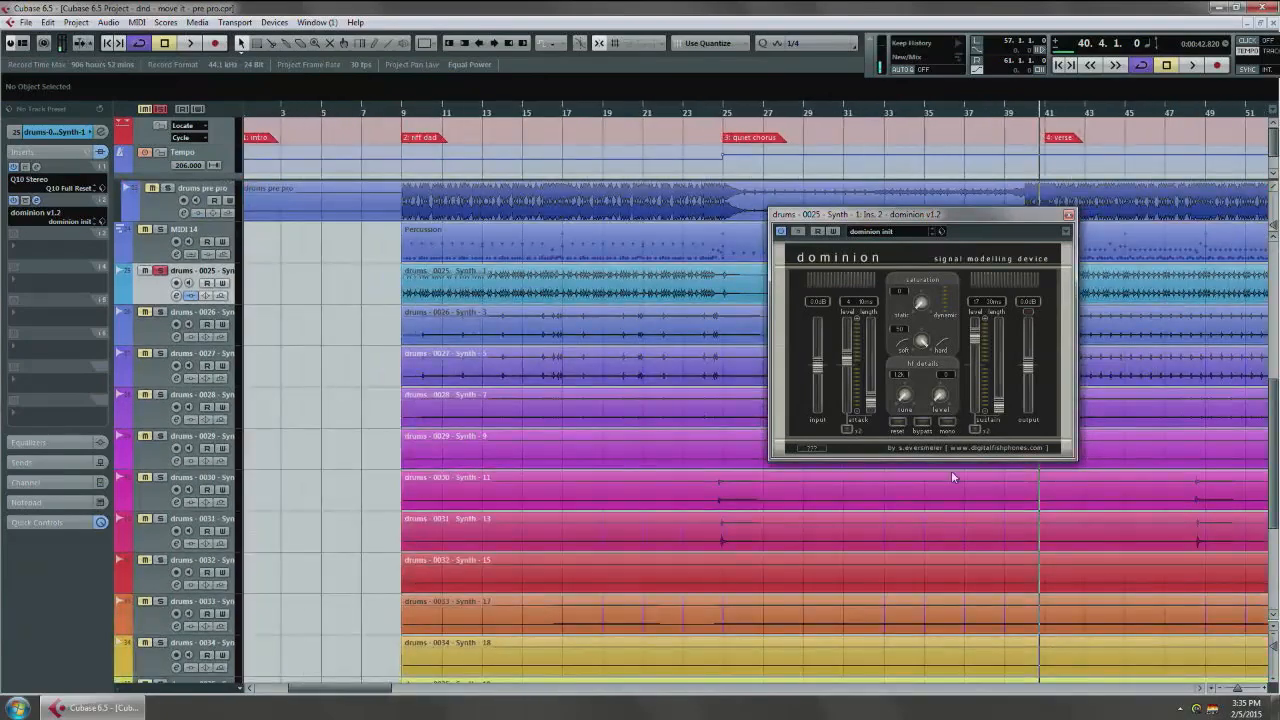
# Step: Place the playhead at bar 109, before the breakdown section
pyautogui.moveTo(894, 528); pyautogui.dragTo(448, 606)
pyautogui.moveTo(758, 555); pyautogui.dragTo(451, 589)
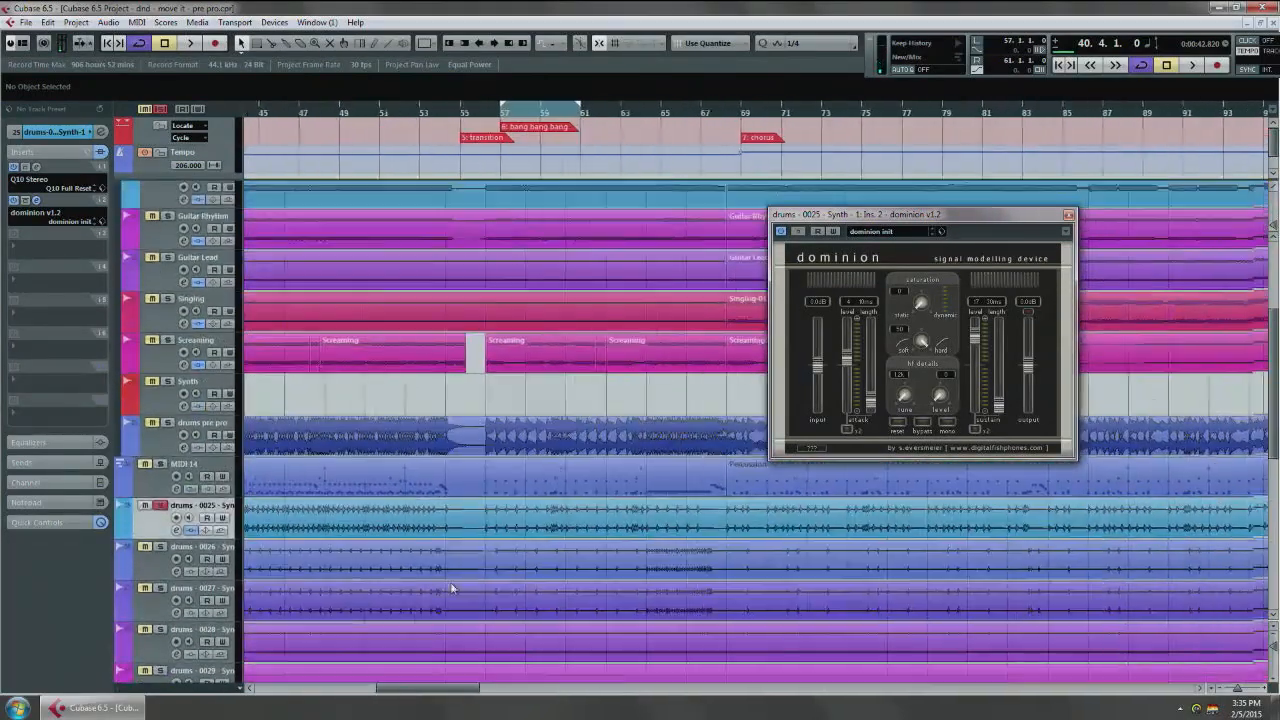
pyautogui.moveTo(1050, 528); pyautogui.dragTo(631, 597)
pyautogui.moveTo(765, 571); pyautogui.dragTo(345, 559)
pyautogui.moveTo(720, 545); pyautogui.dragTo(519, 513)
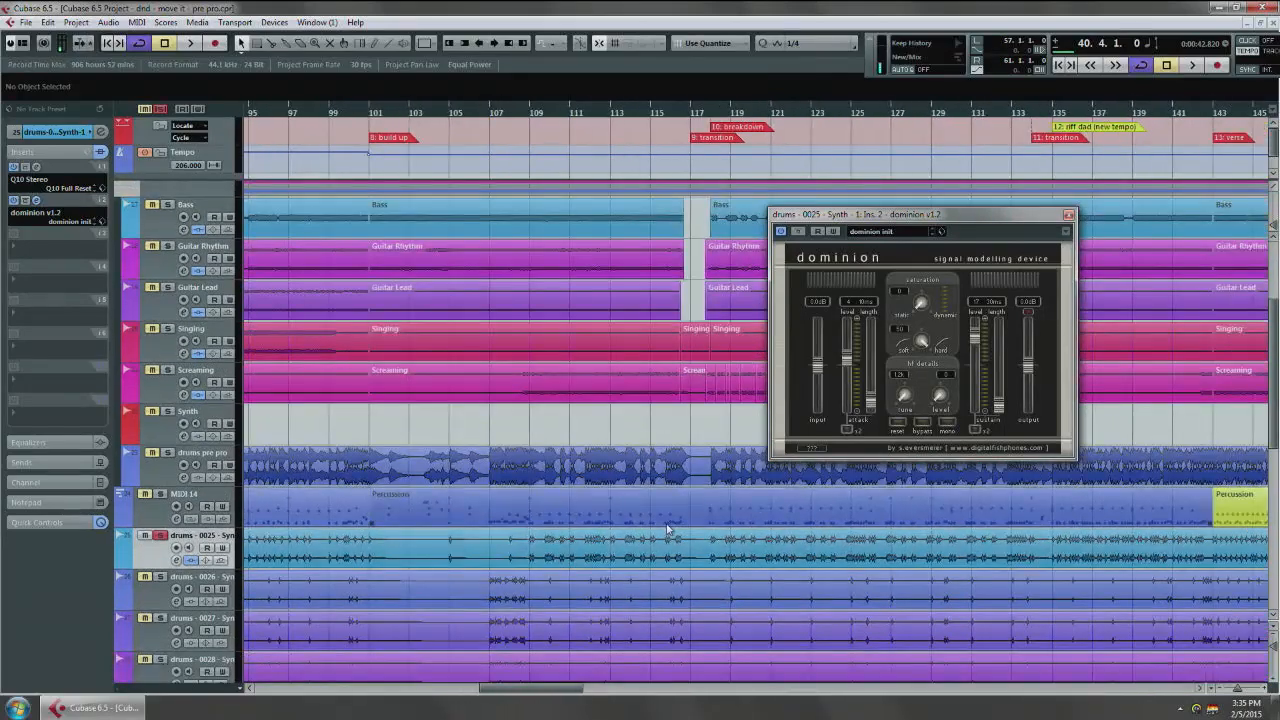
pyautogui.moveTo(667, 523); pyautogui.dragTo(462, 405)
pyautogui.click(361, 111)
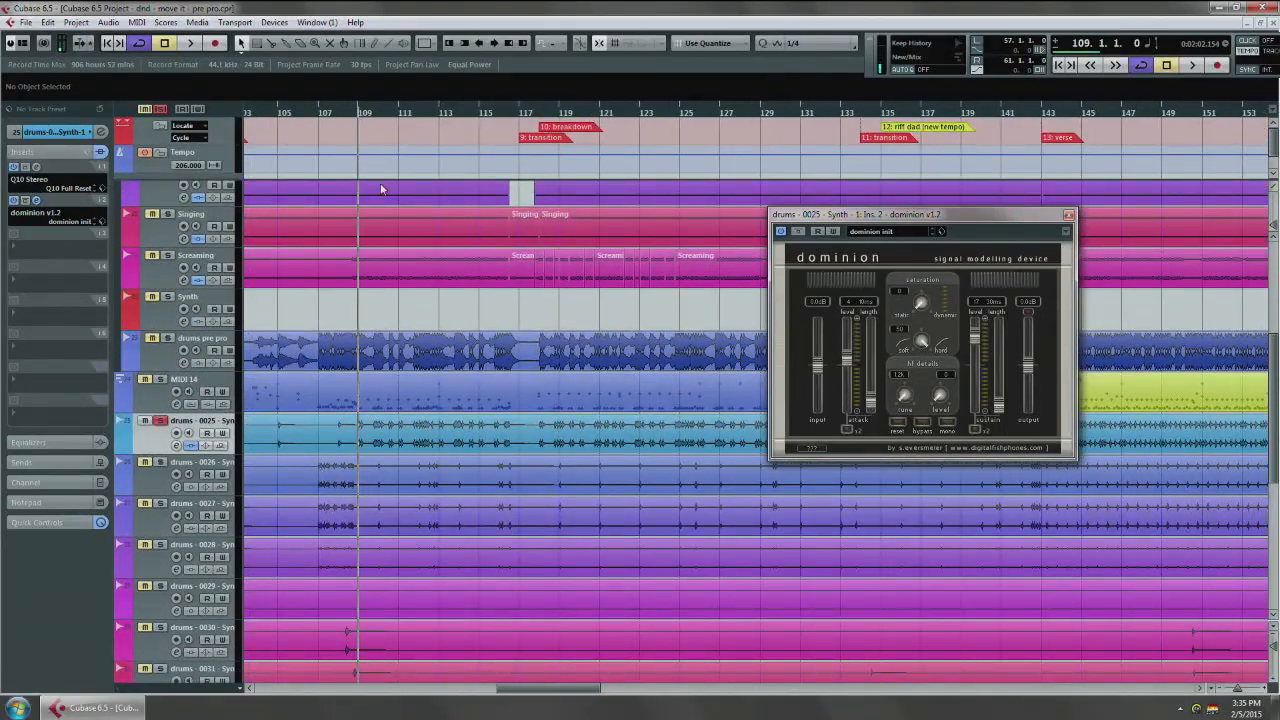
# Step: Play the drums - 0025 track from bar 109, close the dominion window, and compare the sound with the track's inserts bypassed
pyautogui.press('h')
pyautogui.press('h')
pyautogui.press('h')
pyautogui.press('h')
pyautogui.moveTo(545, 497); pyautogui.dragTo(391, 531)
pyautogui.press('space')
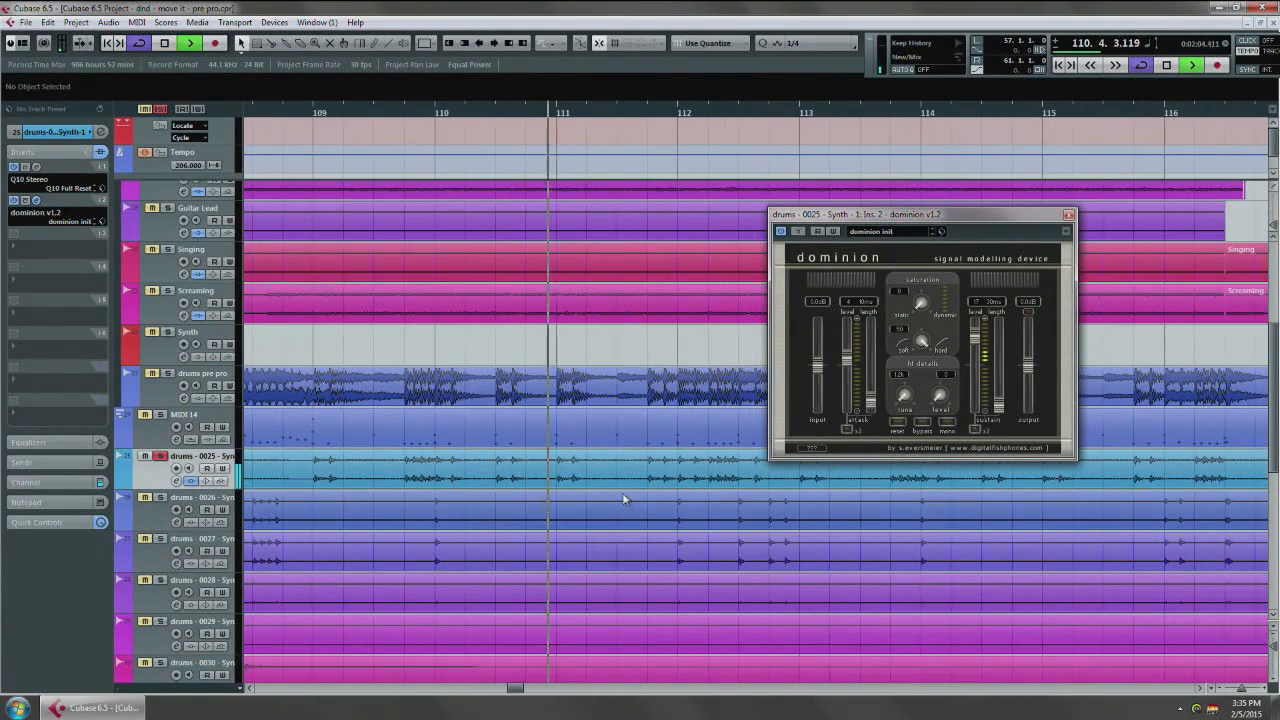
pyautogui.moveTo(690, 493); pyautogui.dragTo(550, 493)
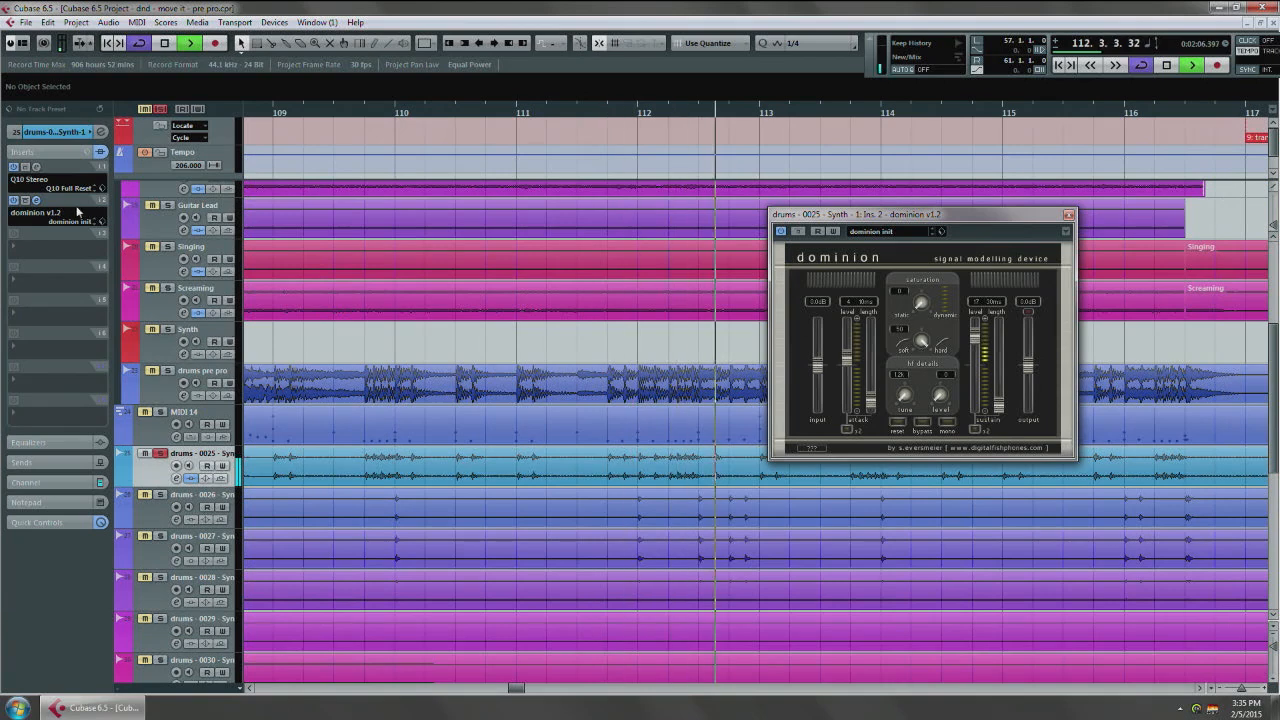
pyautogui.click(37, 201)
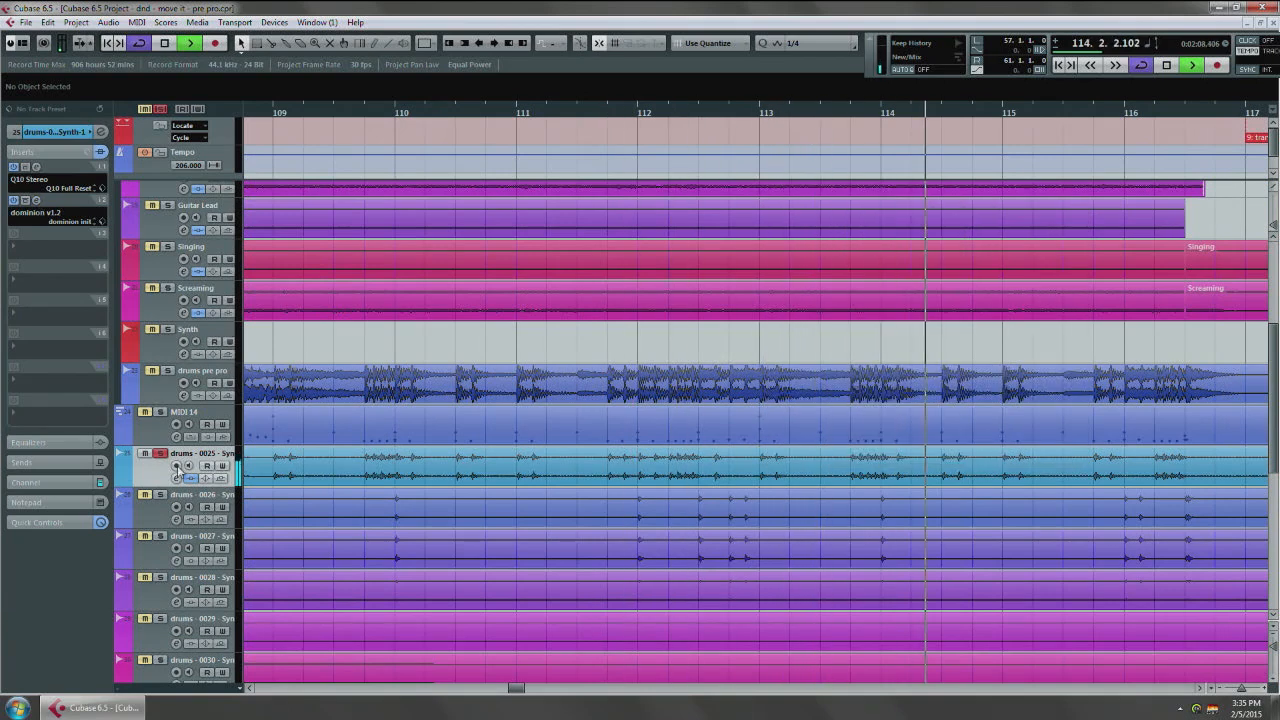
pyautogui.press('space')
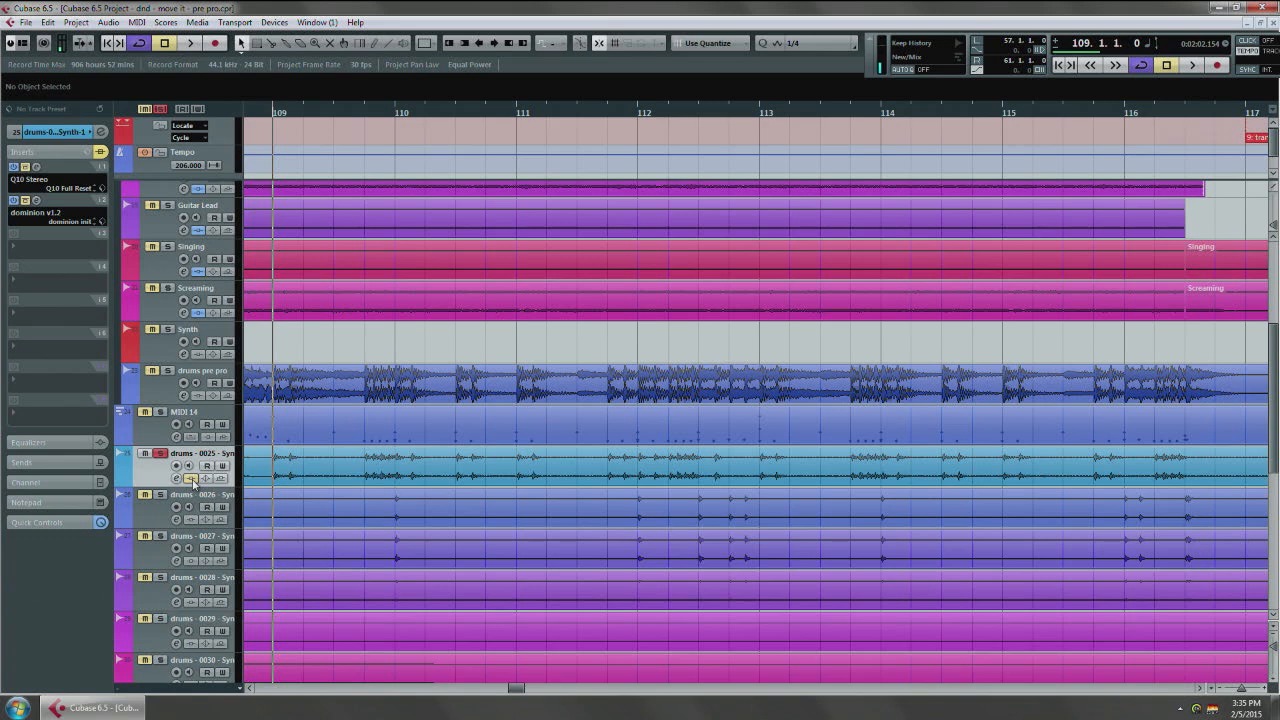
pyautogui.press('space')
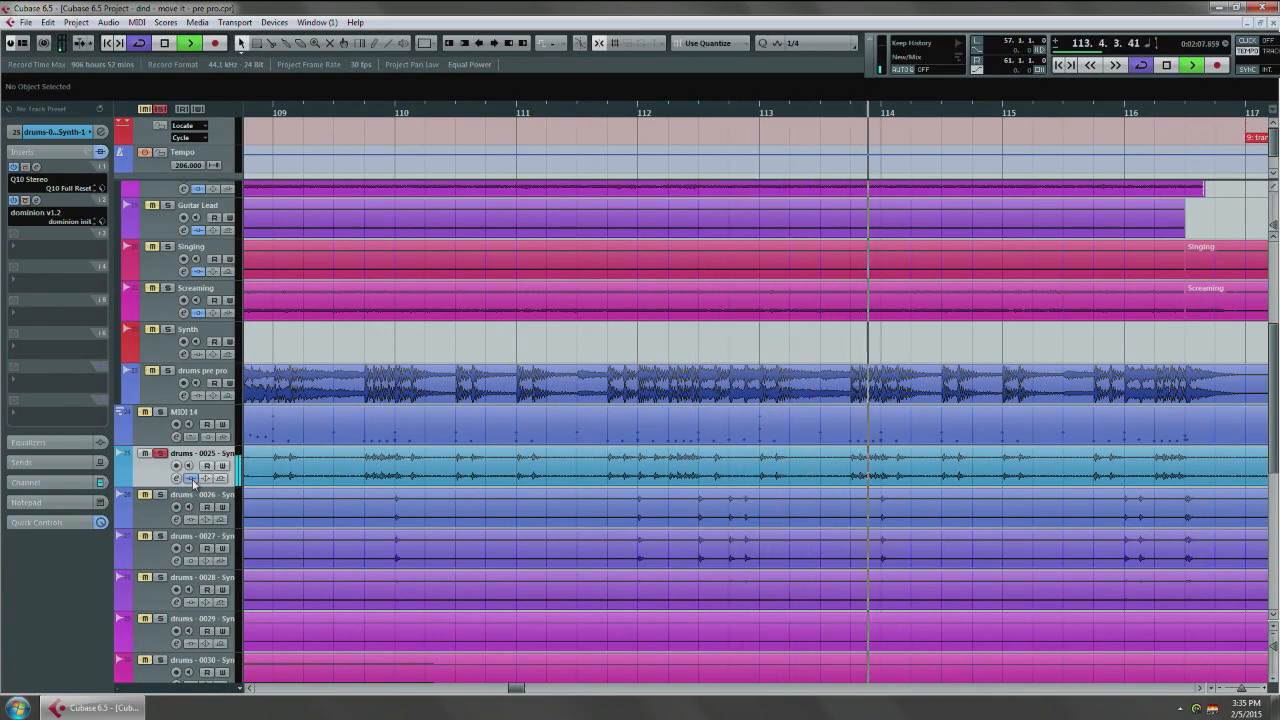
pyautogui.press('space')
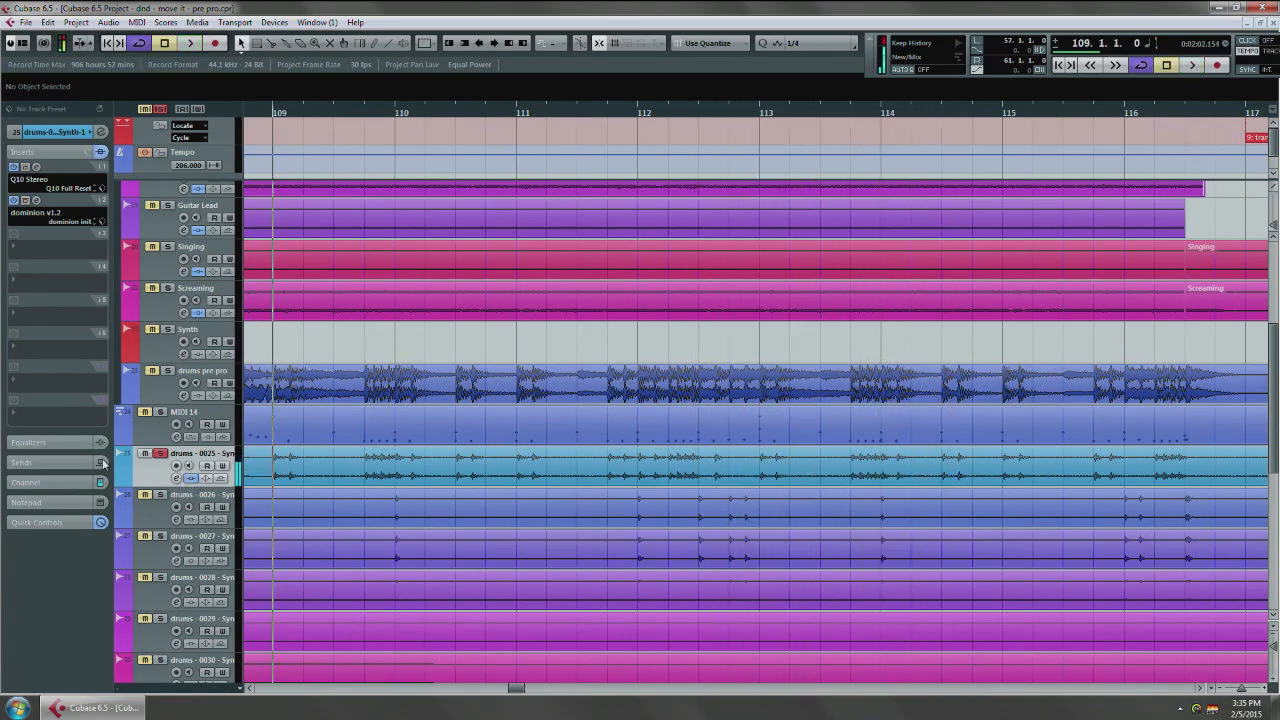
# Step: Load the JST Clip plug-in into the third insert slot of drums - 0025 and shift its window off the waveform
pyautogui.click(36, 250)
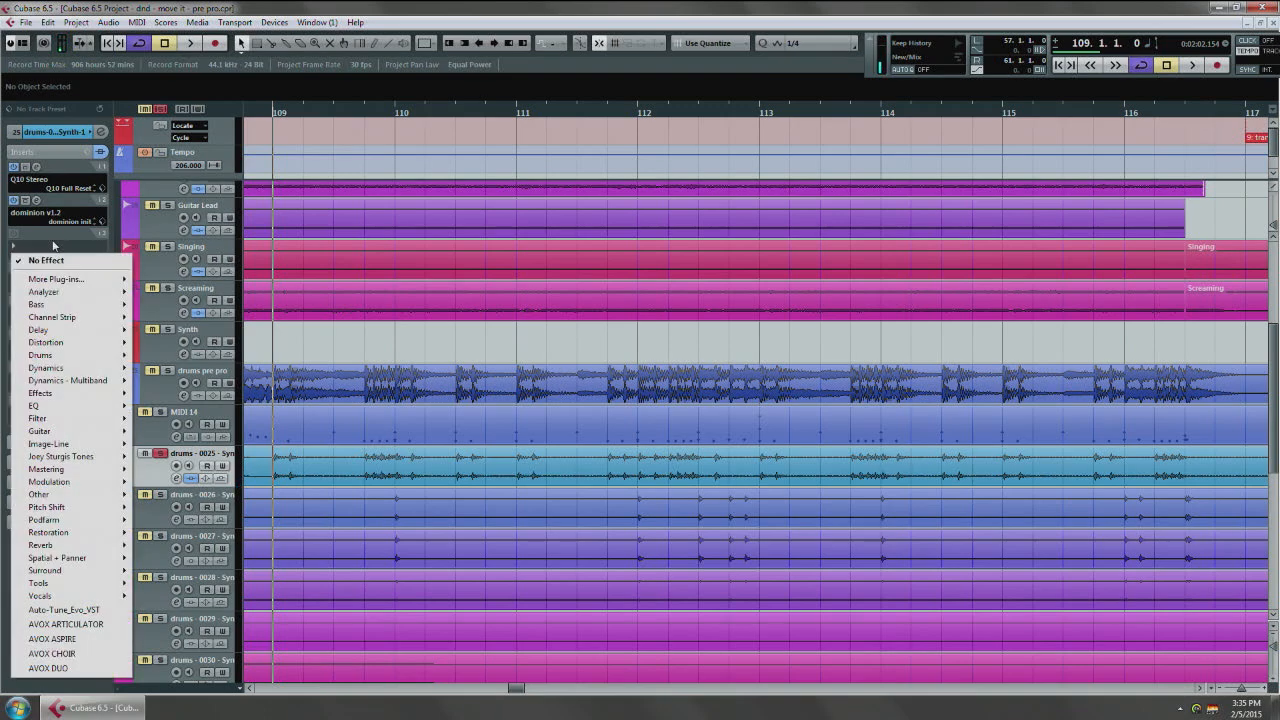
pyautogui.moveTo(54, 376)
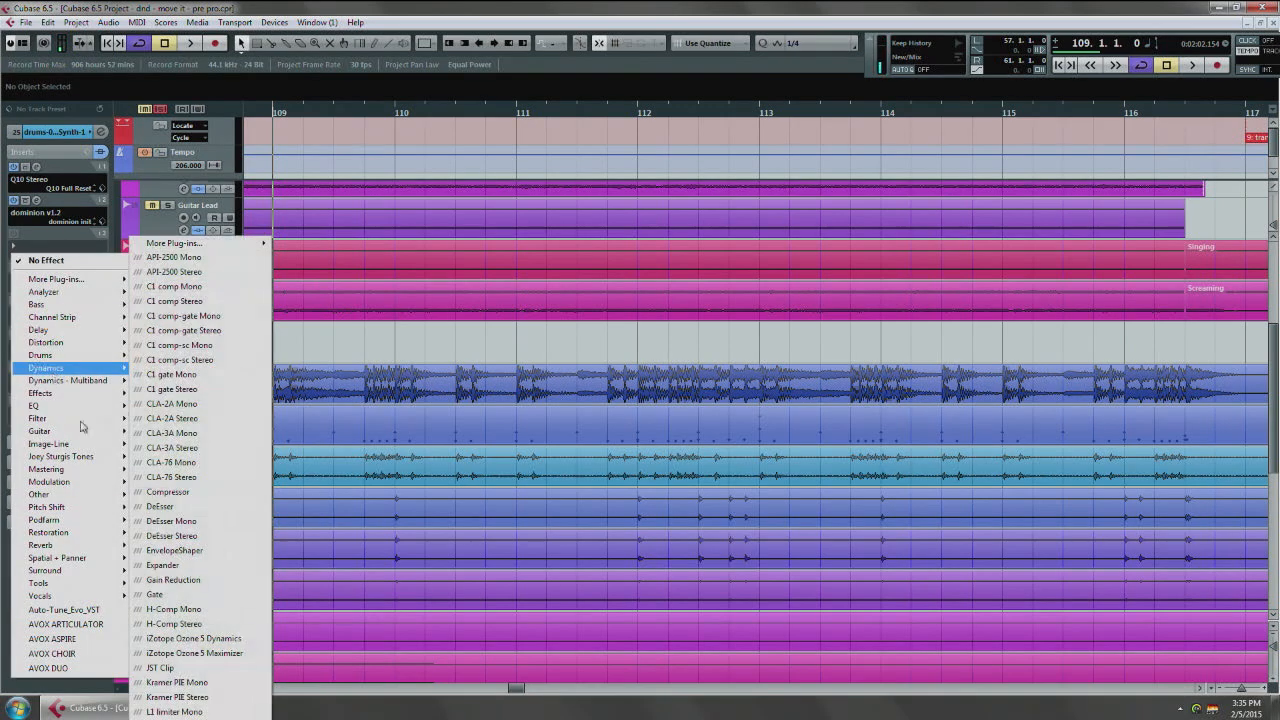
pyautogui.click(186, 668)
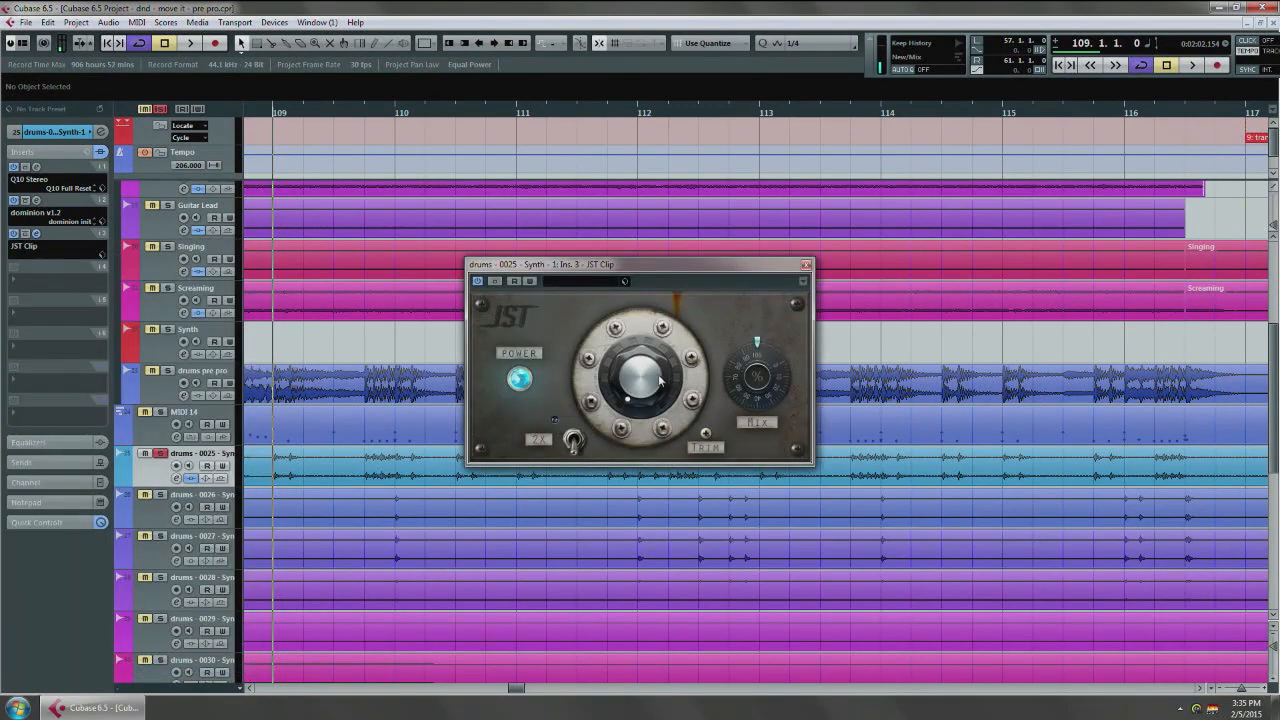
pyautogui.moveTo(644, 266); pyautogui.dragTo(817, 243)
pyautogui.moveTo(437, 480); pyautogui.dragTo(505, 469)
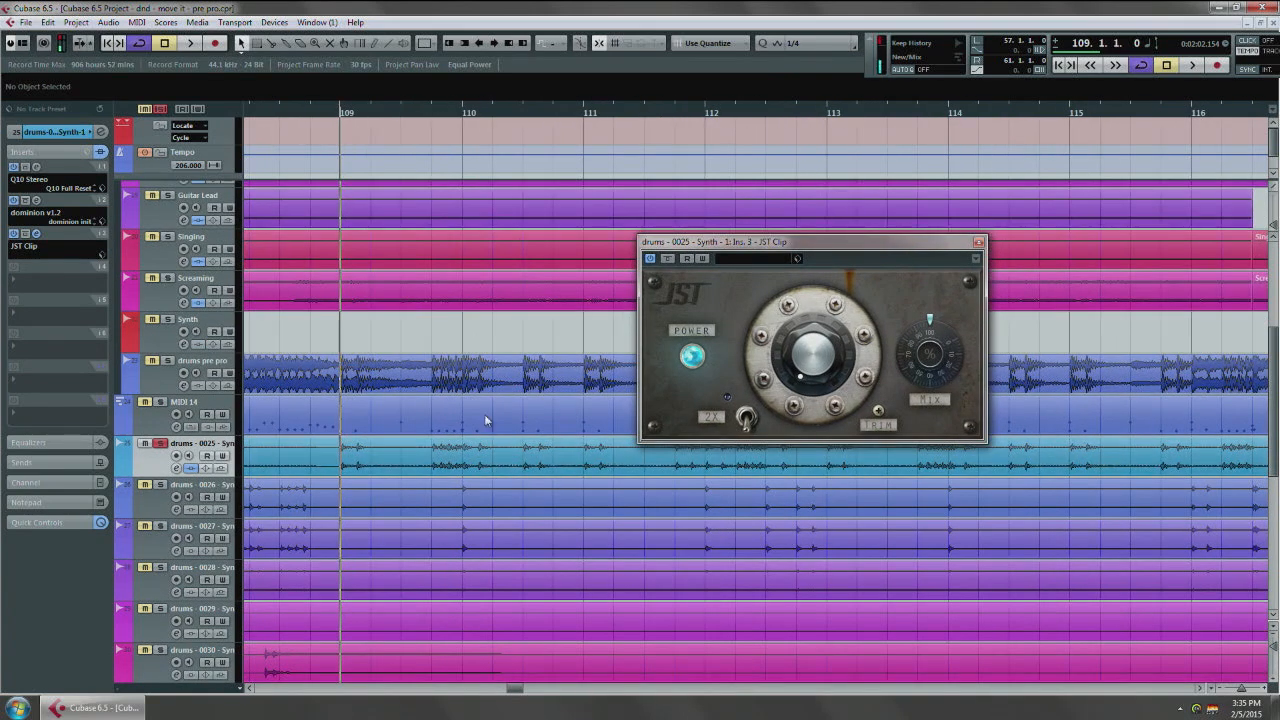
# Step: Show the mixer with its insert slots and bring up the JST Clip editor on the drums - 0025 channel
pyautogui.press('F3')
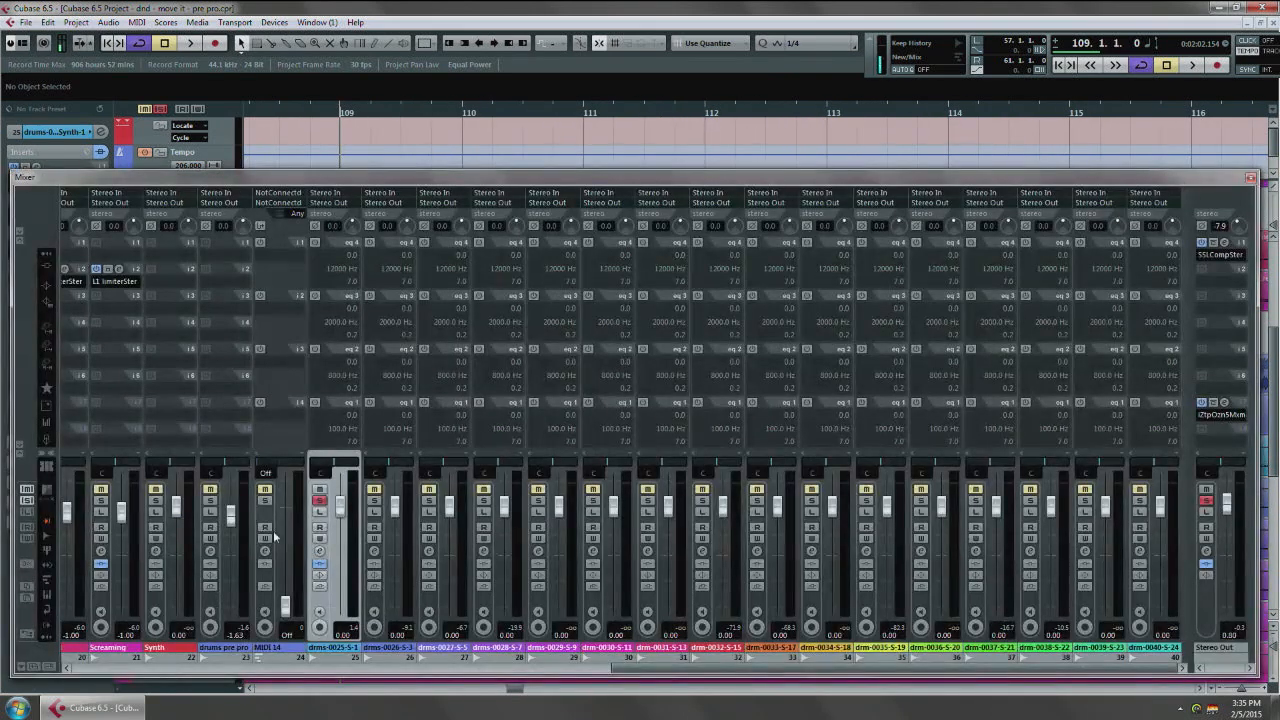
pyautogui.click(42, 276)
pyautogui.click(338, 297)
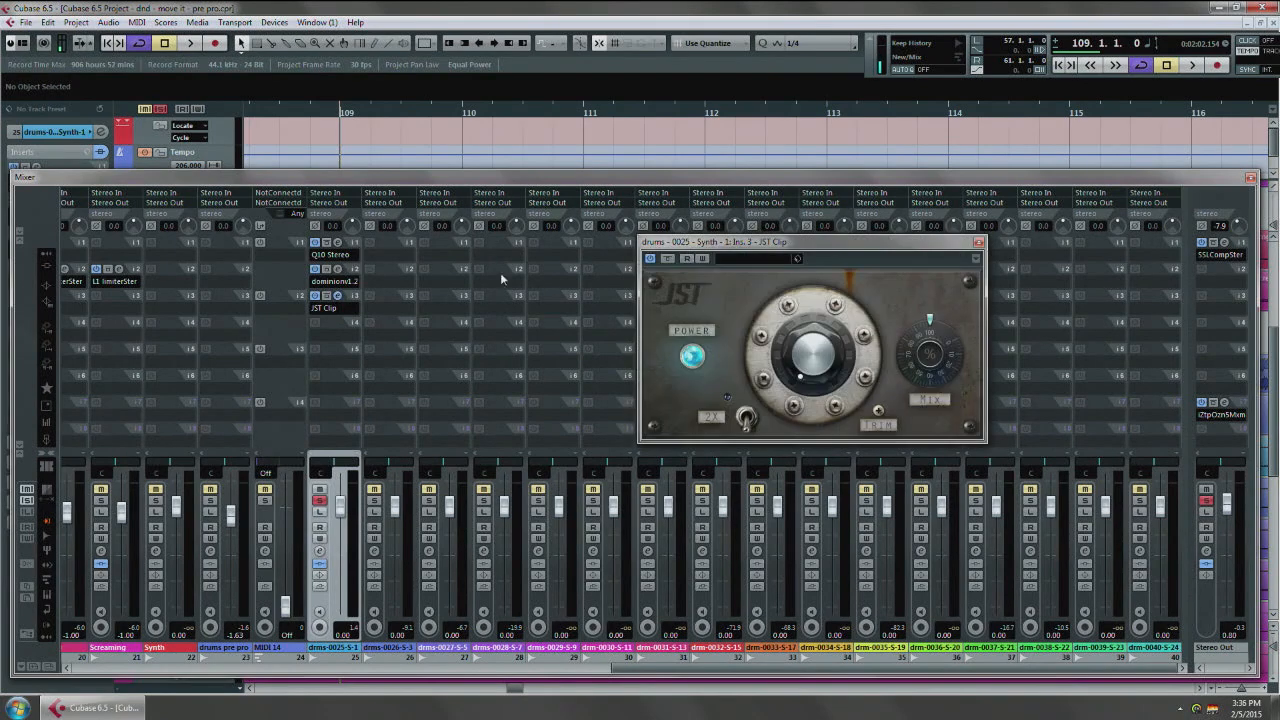
# Step: Turn JST Clip's main knob up and back down to a moderate setting while auditioning, and close the plug-in and mixer windows
pyautogui.press('space')
pyautogui.moveTo(805, 330); pyautogui.dragTo(824, 258)
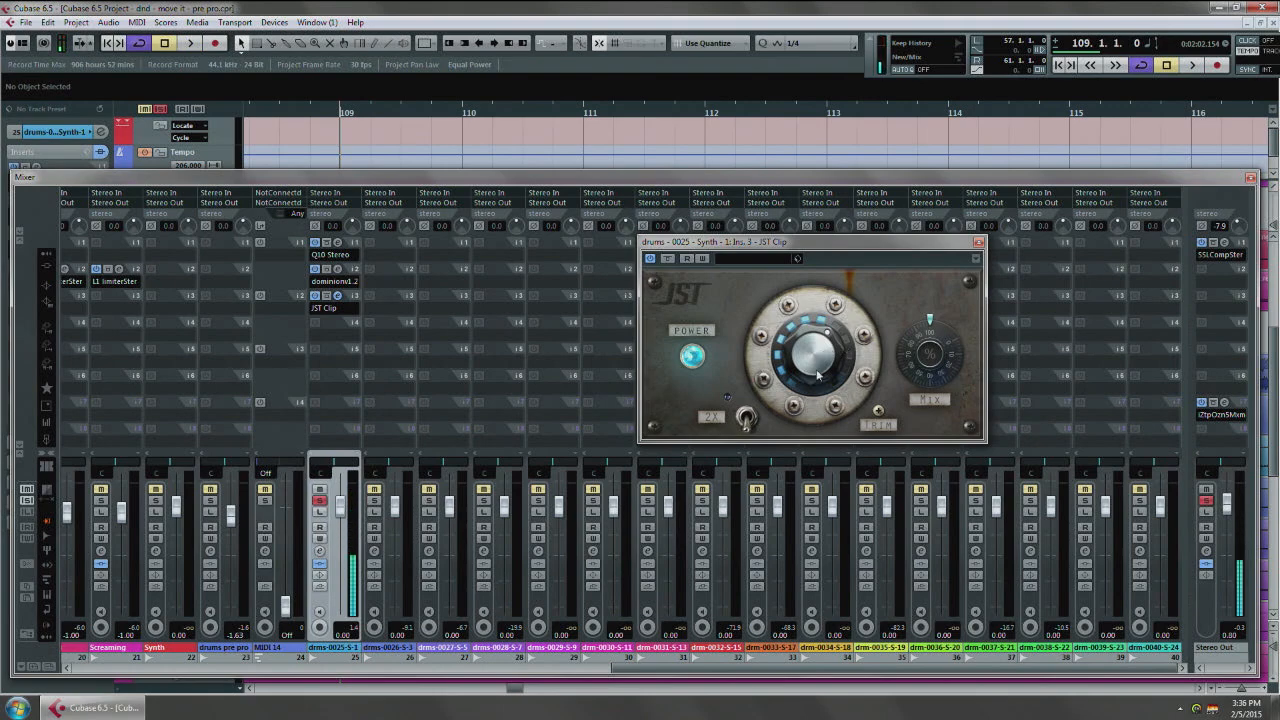
pyautogui.press('space')
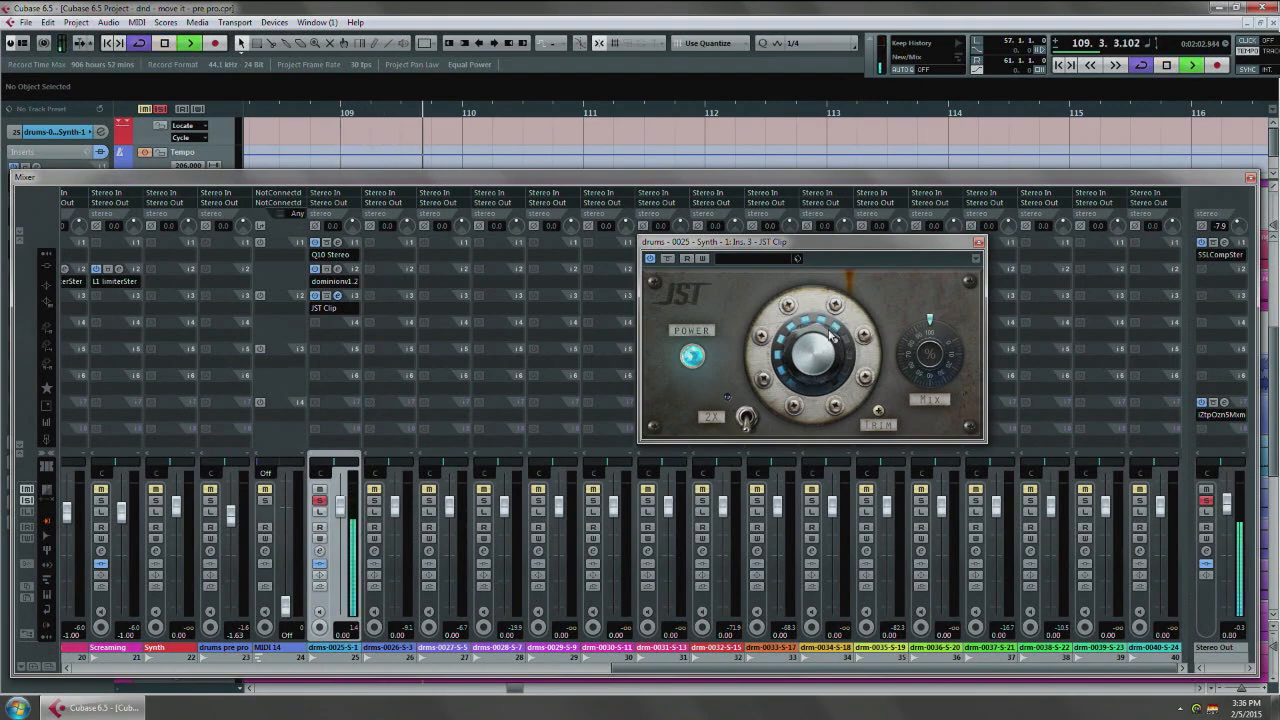
pyautogui.moveTo(830, 330); pyautogui.dragTo(822, 415)
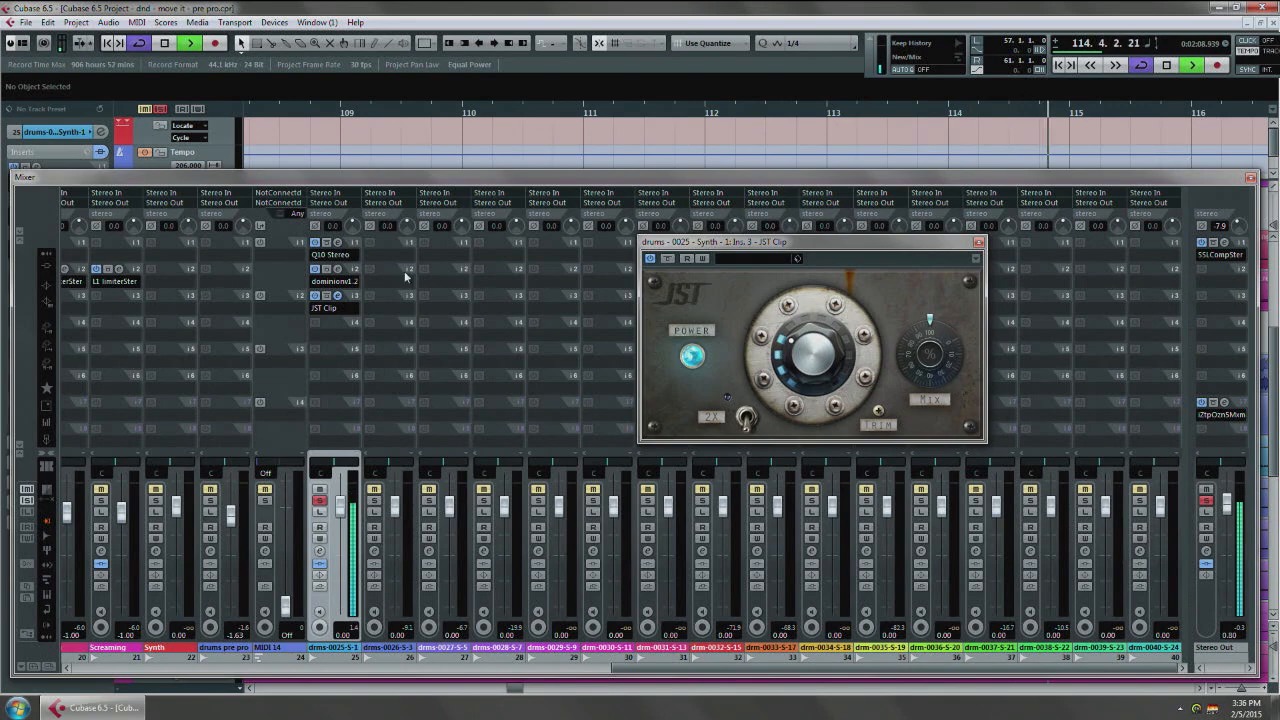
pyautogui.click(337, 298)
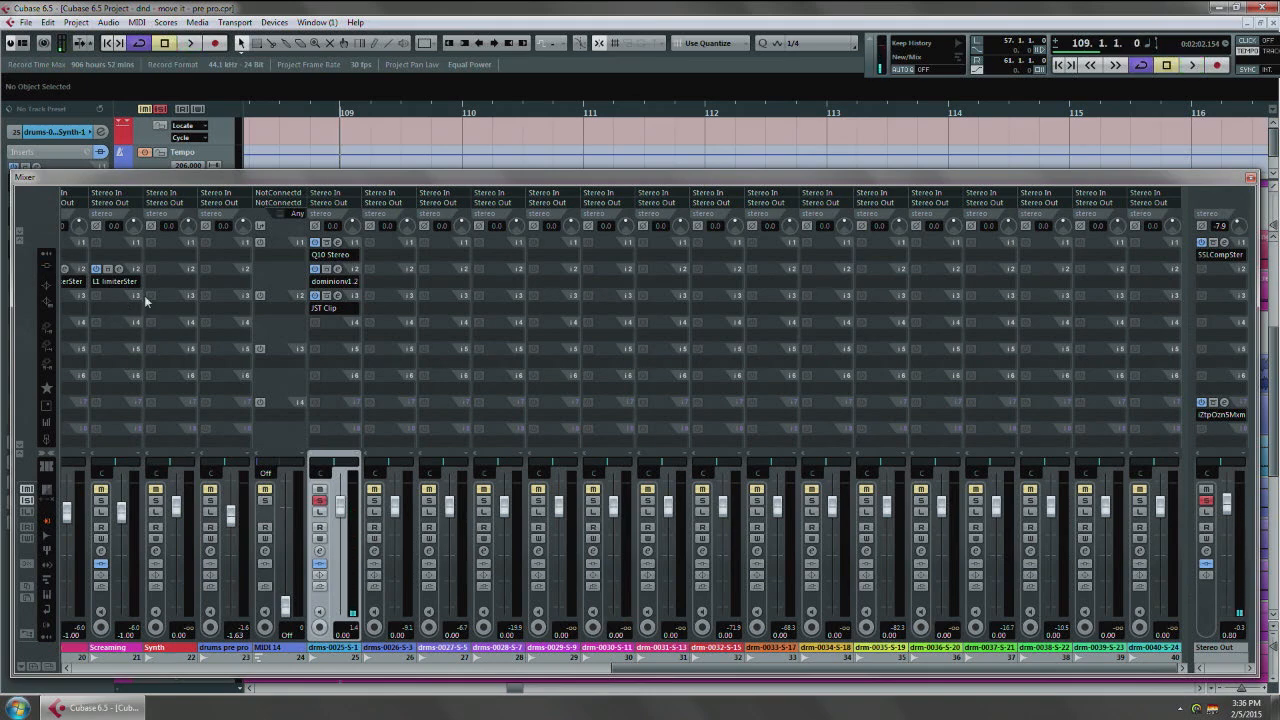
pyautogui.press('F3')
# Step: Place the playhead at bar 87.3 and take the drums - 0025 track out of solo
pyautogui.hscroll(-3, 510, 310)
pyautogui.scroll(-3, 530, 312)
pyautogui.press('g')
pyautogui.hscroll(-5, 1000, 345)
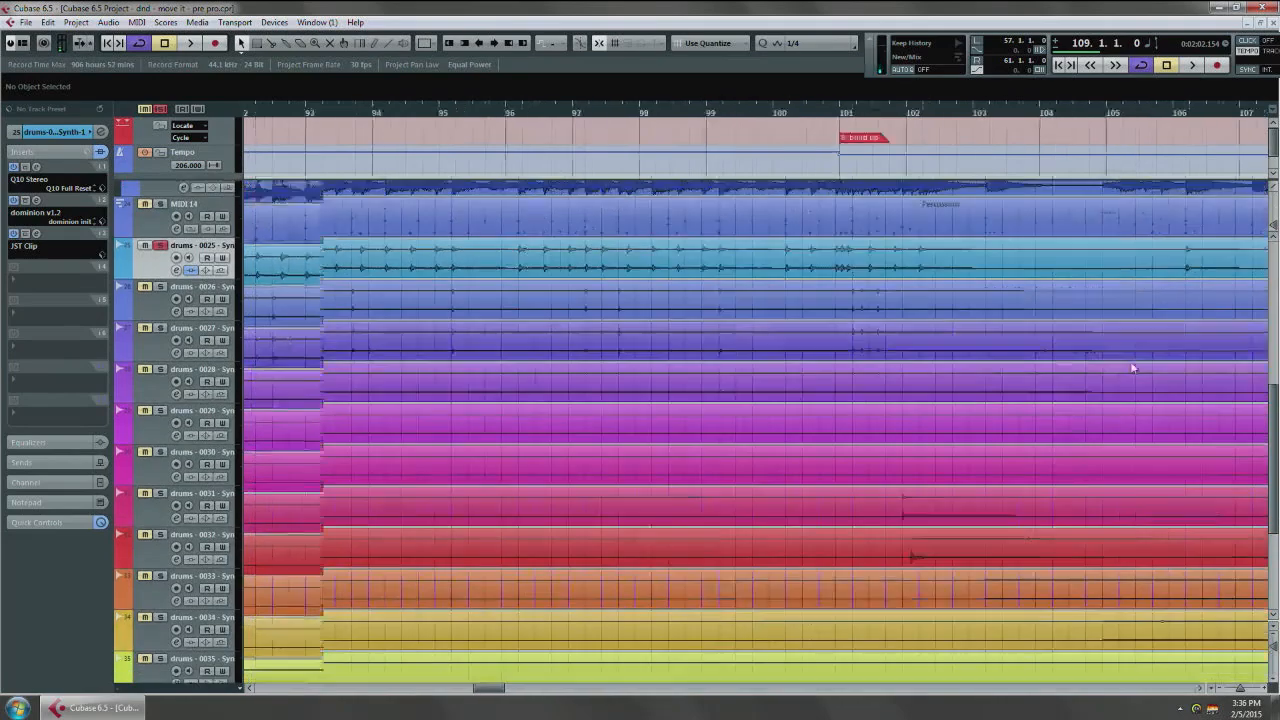
pyautogui.hscroll(-5, 1132, 369)
pyautogui.scroll(1, 460, 208)
pyautogui.click(354, 133)
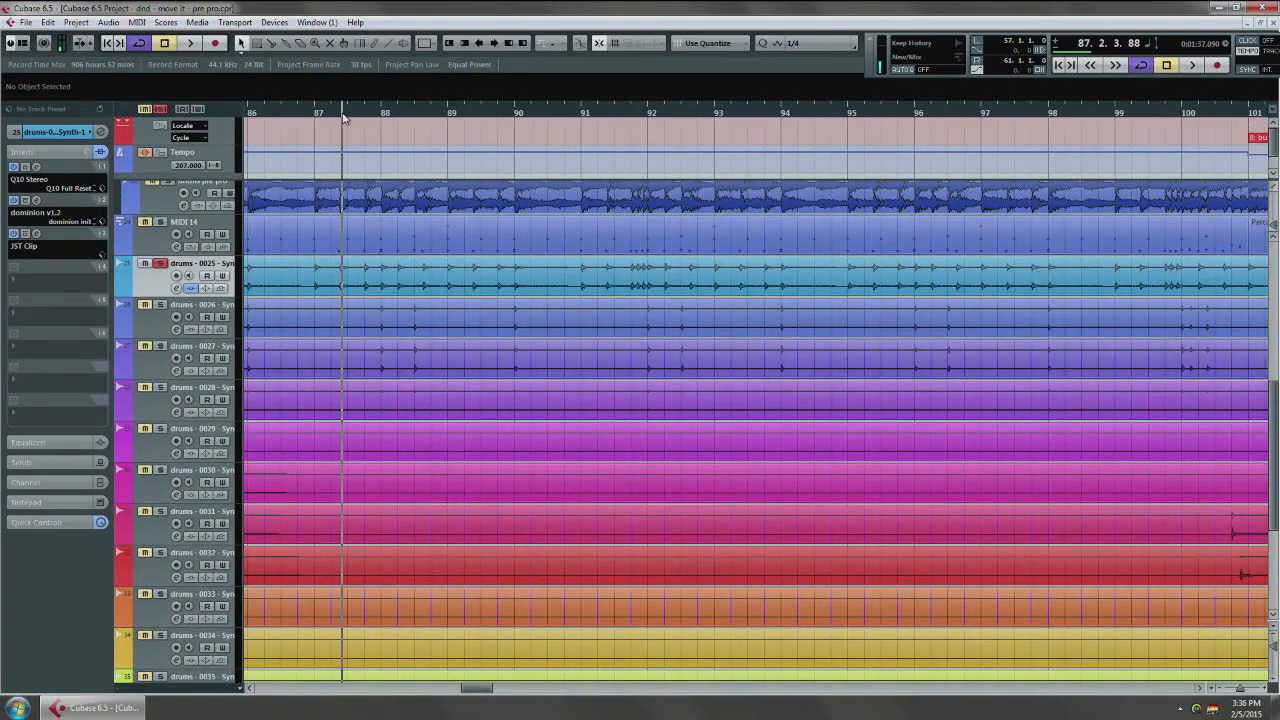
pyautogui.scroll(2, 165, 370)
pyautogui.hscroll(-1, 165, 370)
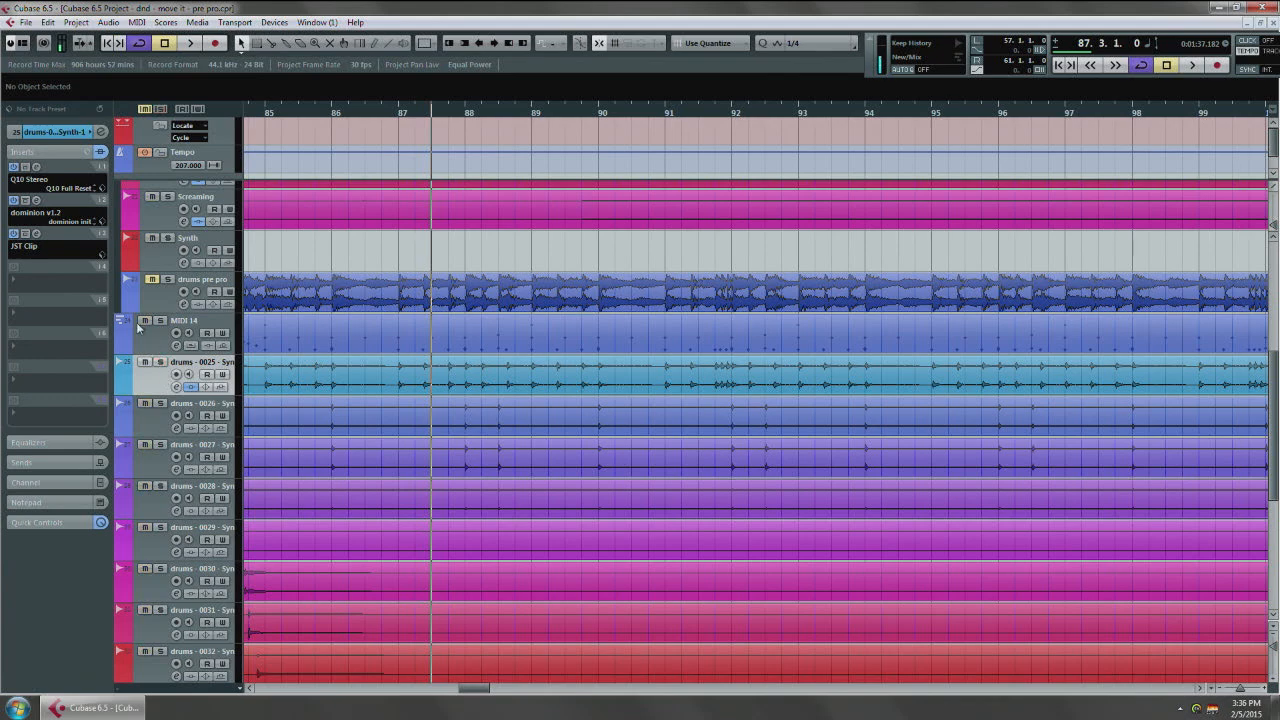
# Step: Play the full band mix with the printed drums from bar 87.3 and stop playback
pyautogui.press('space')
pyautogui.scroll(5, 480, 314)
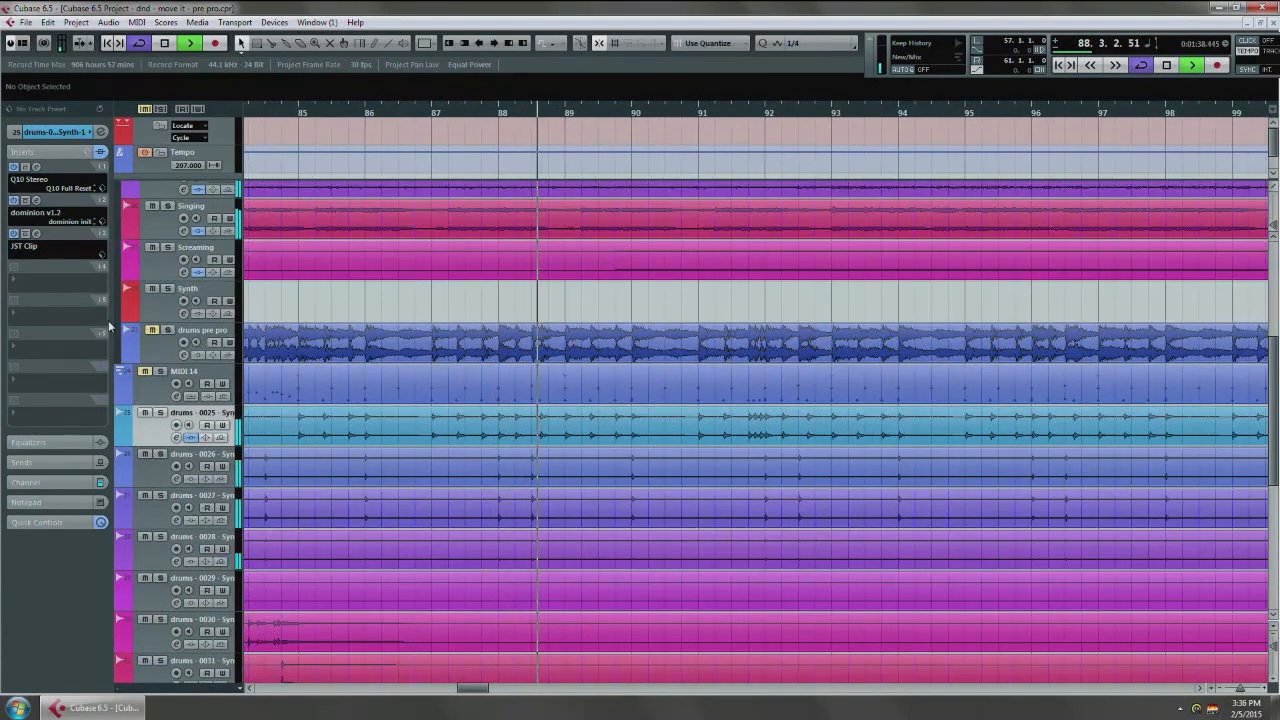
pyautogui.hscroll(-1, 310, 323)
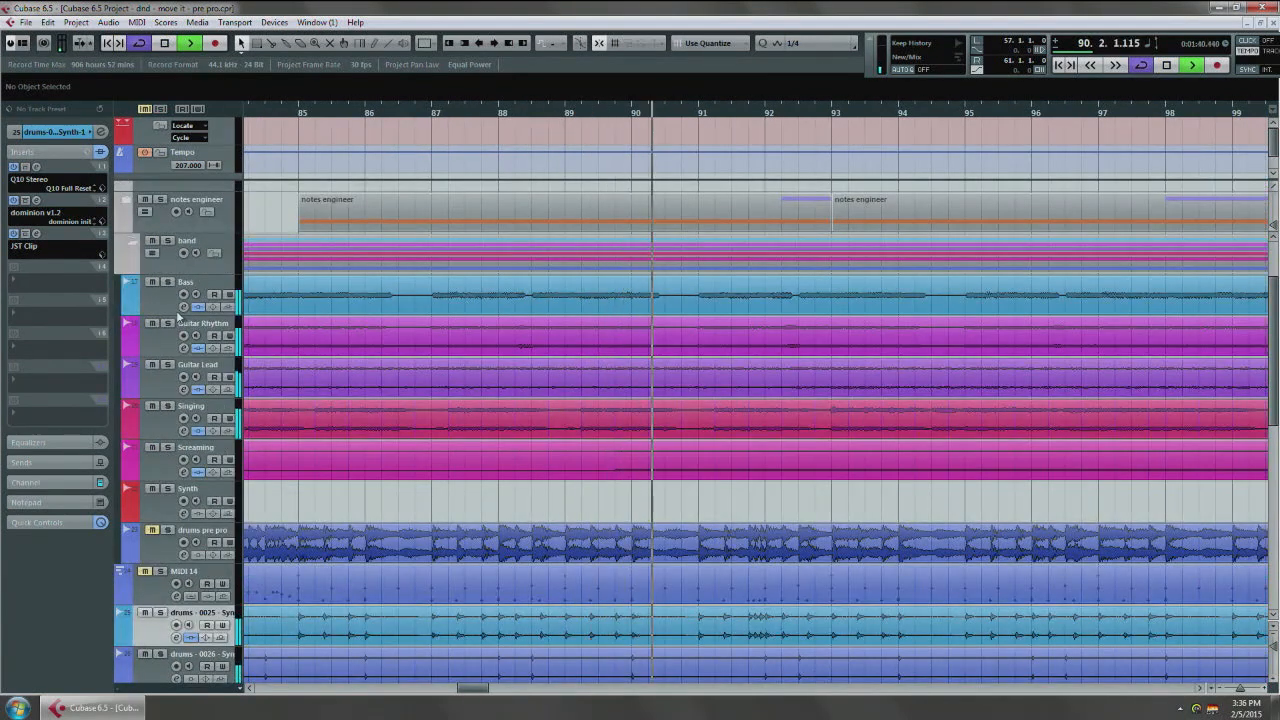
pyautogui.scroll(-2, 482, 328)
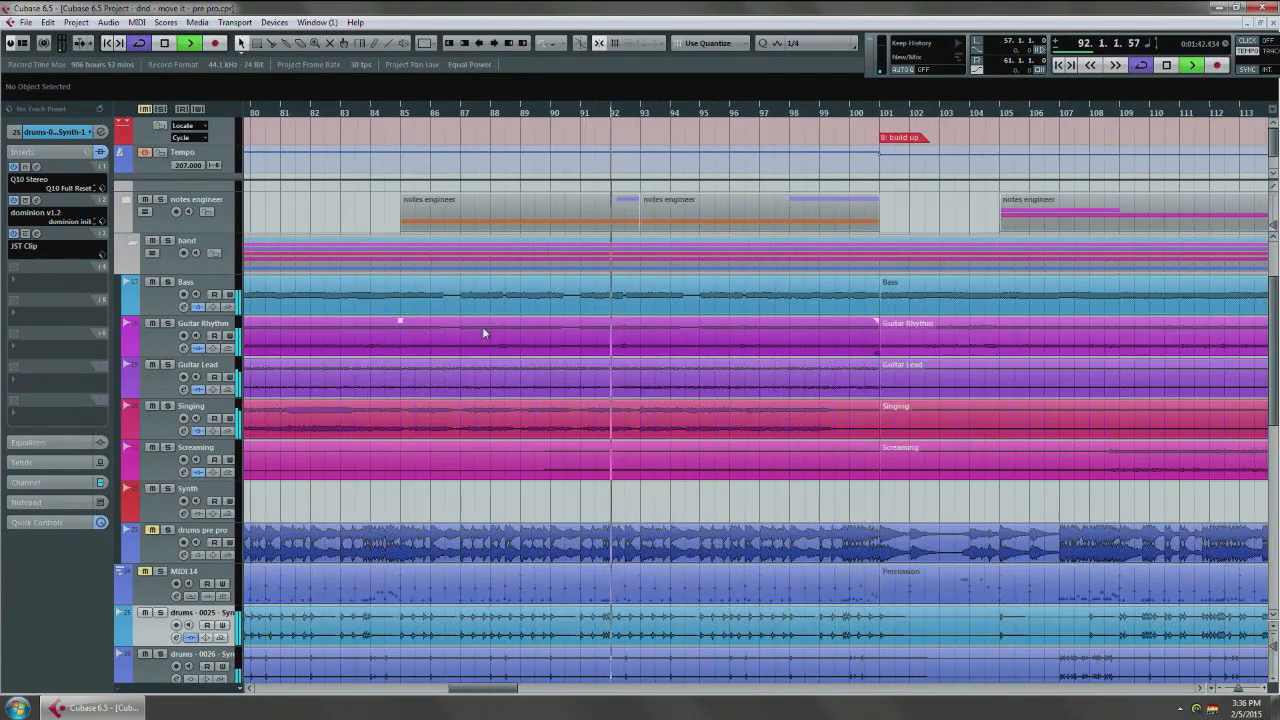
pyautogui.scroll(1, 500, 415)
pyautogui.hscroll(1, 500, 415)
pyautogui.press('space')
# Step: Collapse the band folder track to hide its instrument tracks
pyautogui.moveTo(640, 450); pyautogui.dragTo(821, 289)
pyautogui.scroll(4, 143, 399)
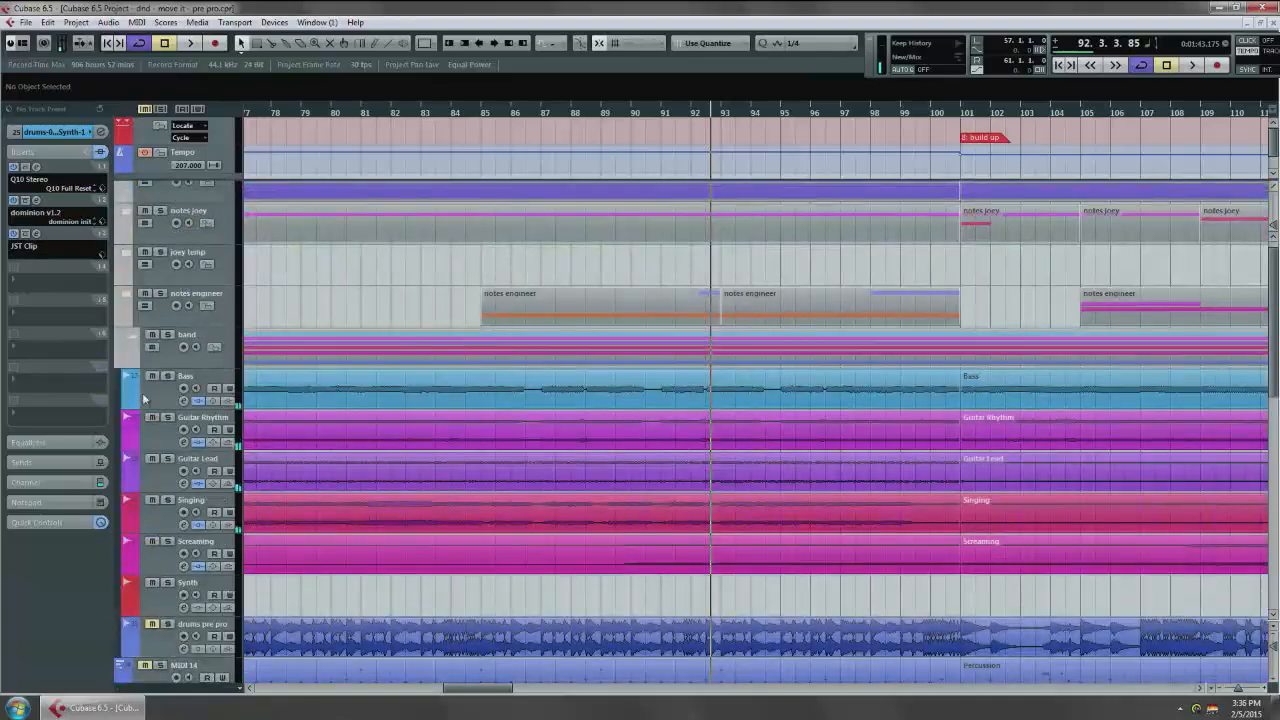
pyautogui.click(152, 347)
# Step: Set the locators around all project events, from bar 1 to bar 248, and move the playhead to the start
pyautogui.moveTo(444, 353); pyautogui.dragTo(746, 264)
pyautogui.moveTo(417, 279); pyautogui.dragTo(940, 262)
pyautogui.moveTo(521, 341); pyautogui.dragTo(1062, 355)
pyautogui.moveTo(484, 327); pyautogui.dragTo(680, 374)
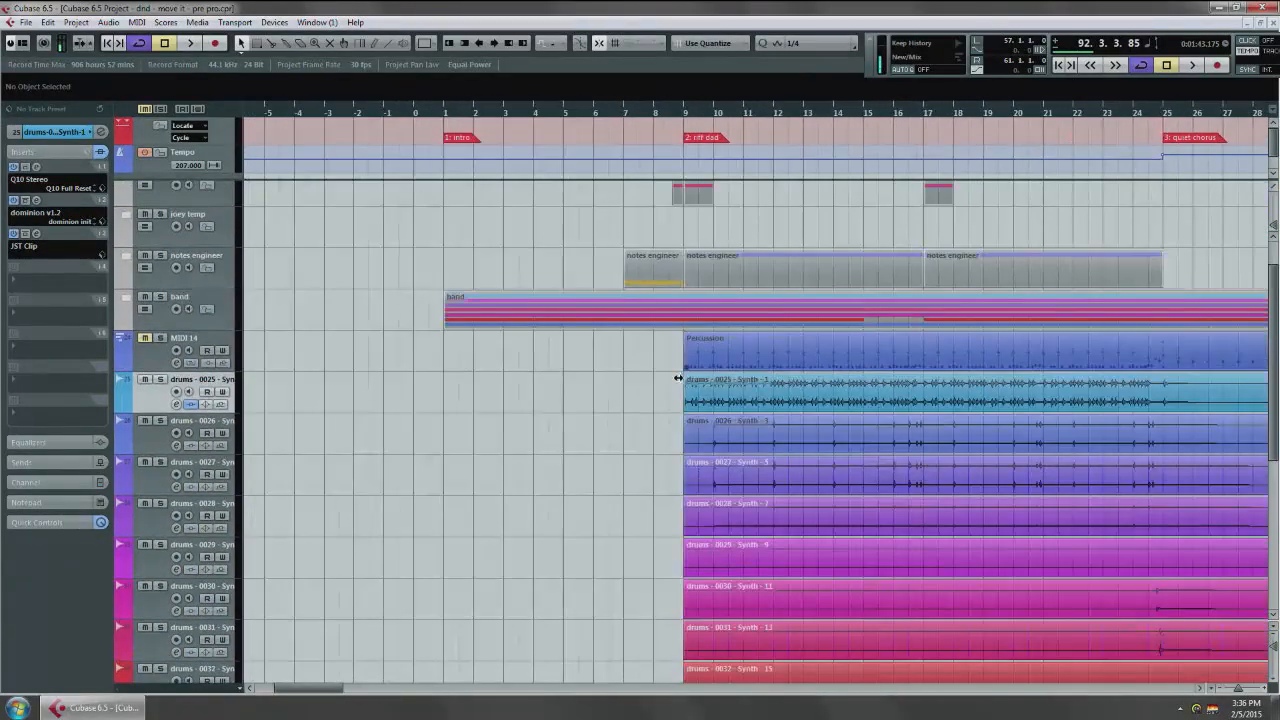
pyautogui.hotkey('ctrl', 'a')
pyautogui.press('p')
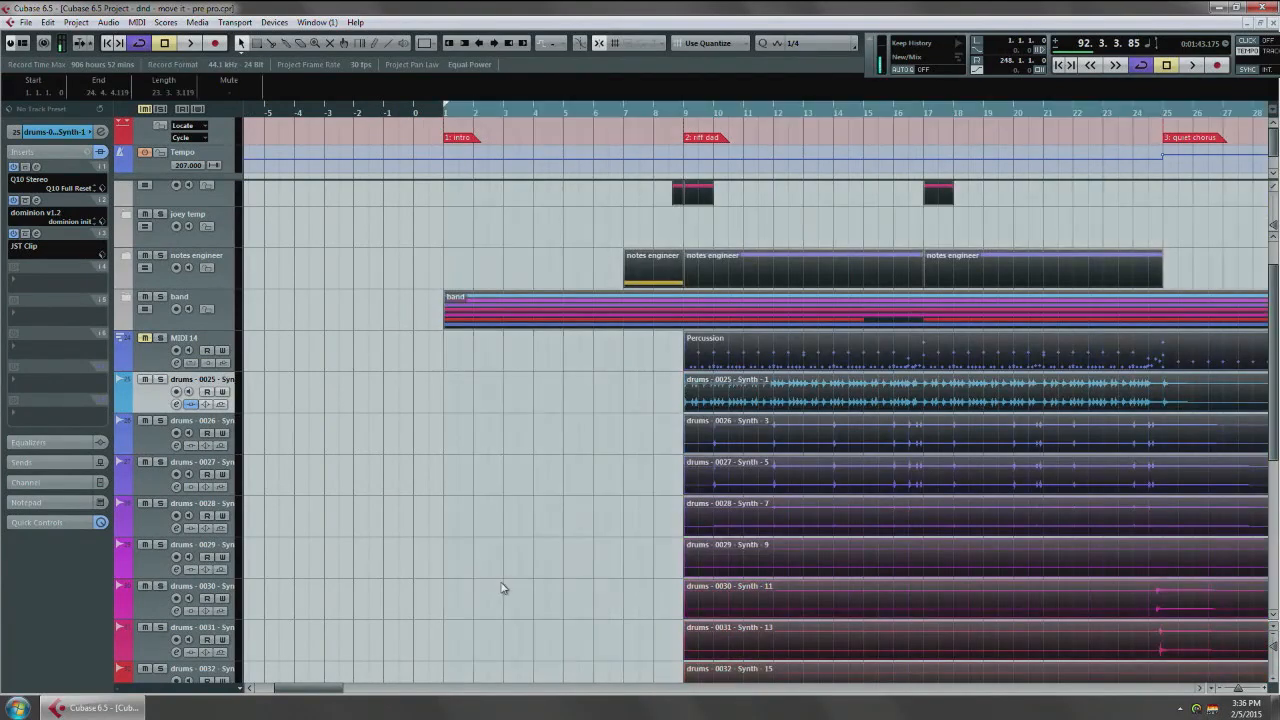
pyautogui.click(502, 541)
pyautogui.press('KP_1')
# Step: Mute the band folder and add one stereo audio track directly below it
pyautogui.scroll(2, 160, 420)
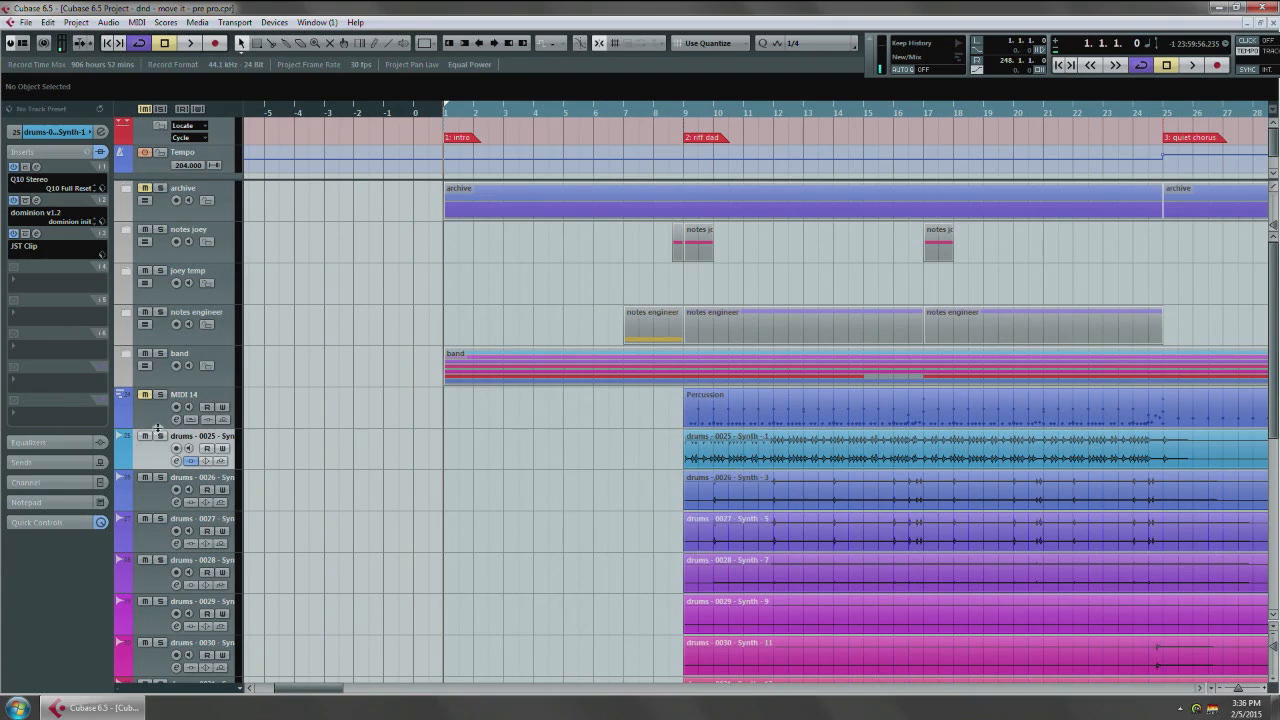
pyautogui.click(167, 378)
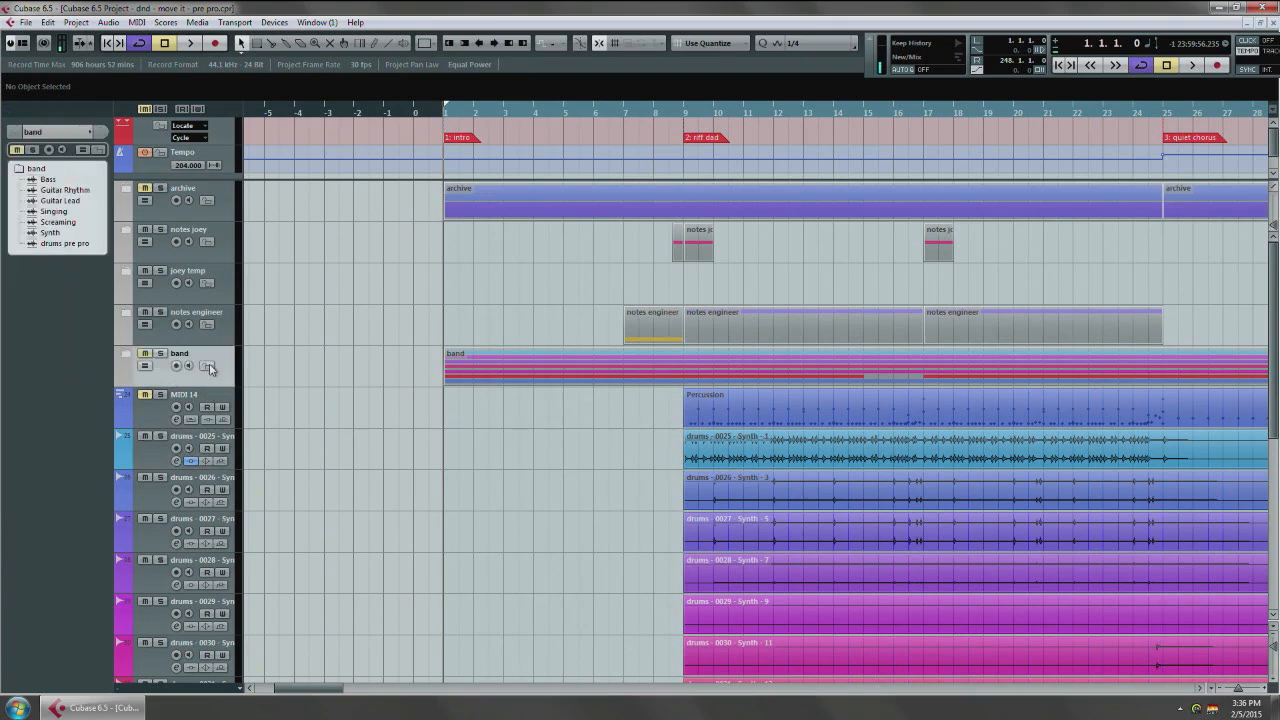
pyautogui.rightClick(212, 366)
pyautogui.click(252, 365)
pyautogui.rightClick(218, 389)
pyautogui.rightClick(228, 370)
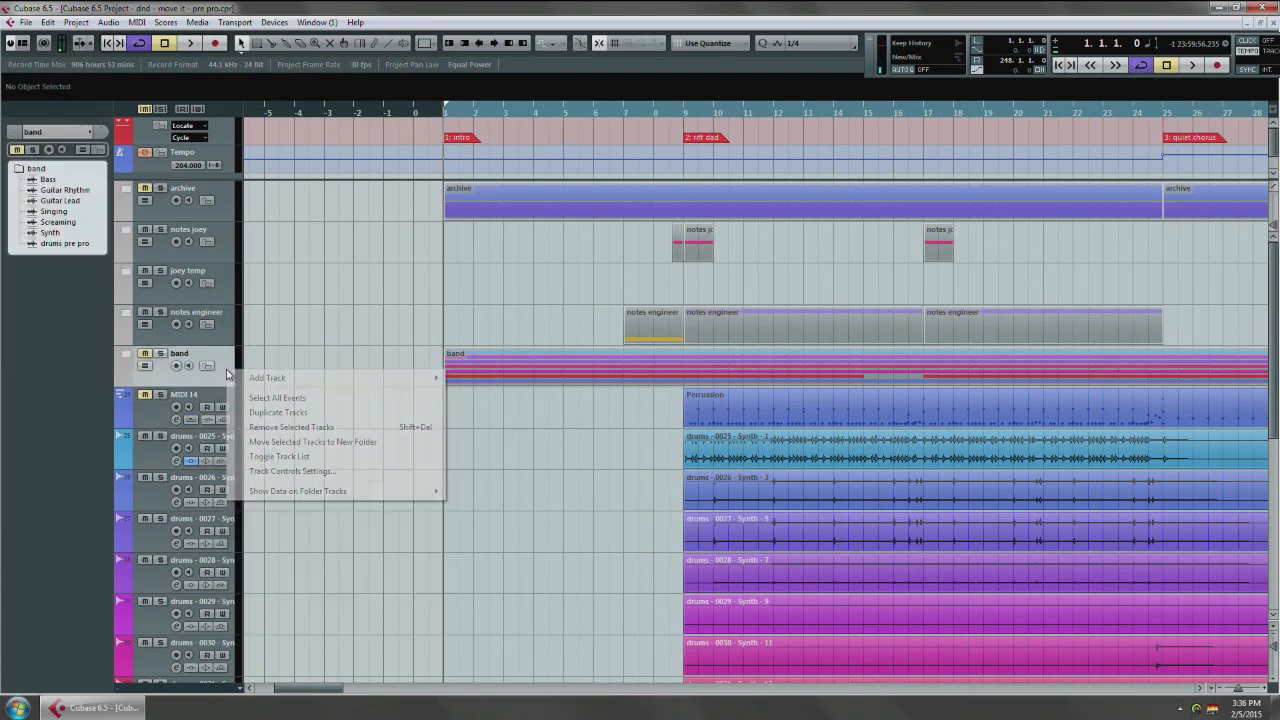
pyautogui.moveTo(238, 373)
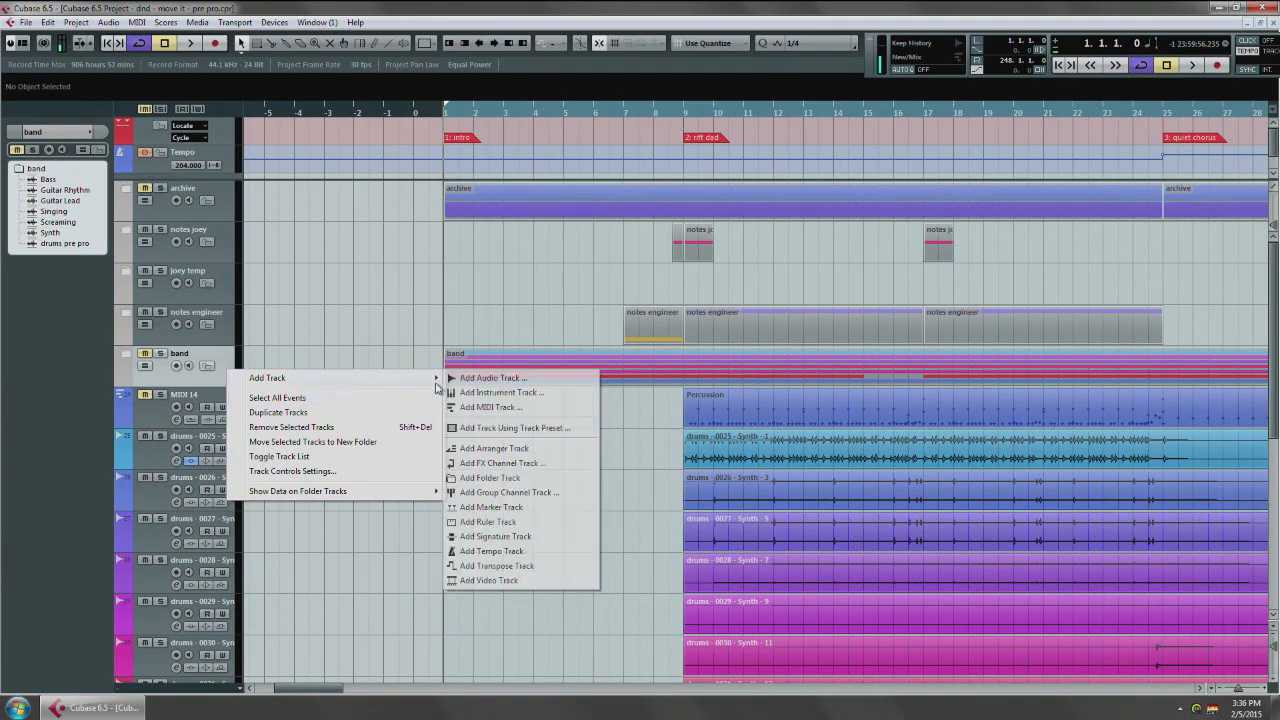
pyautogui.click(452, 380)
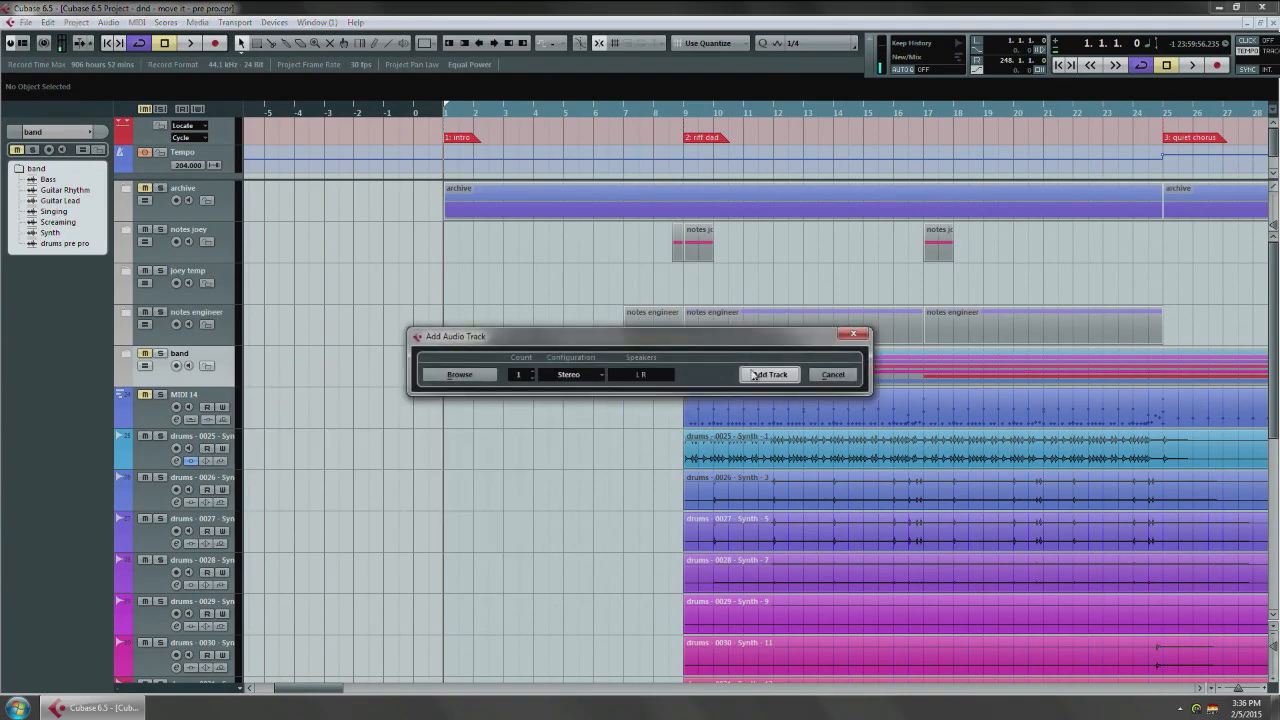
pyautogui.click(754, 374)
# Step: Import the audio file "g gtr rthm" onto the new stereo track at the project start, keeping the default import options
pyautogui.press('space')
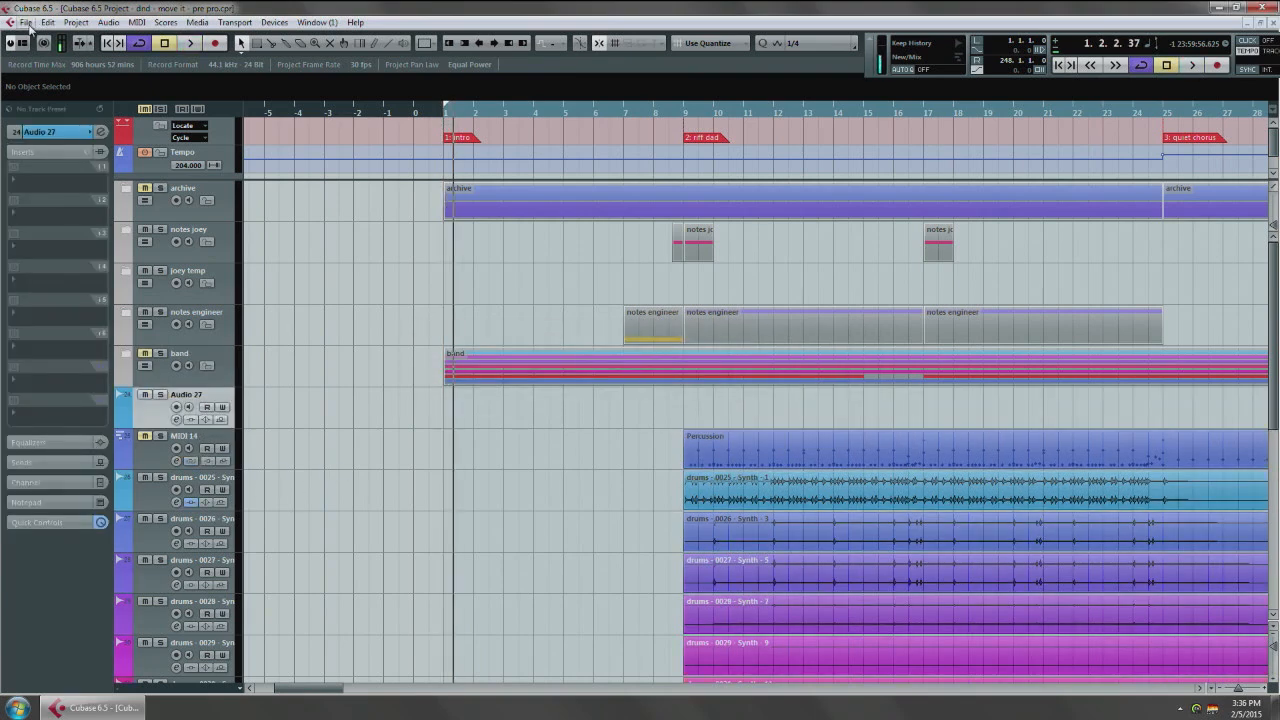
pyautogui.press('space')
pyautogui.click(26, 22)
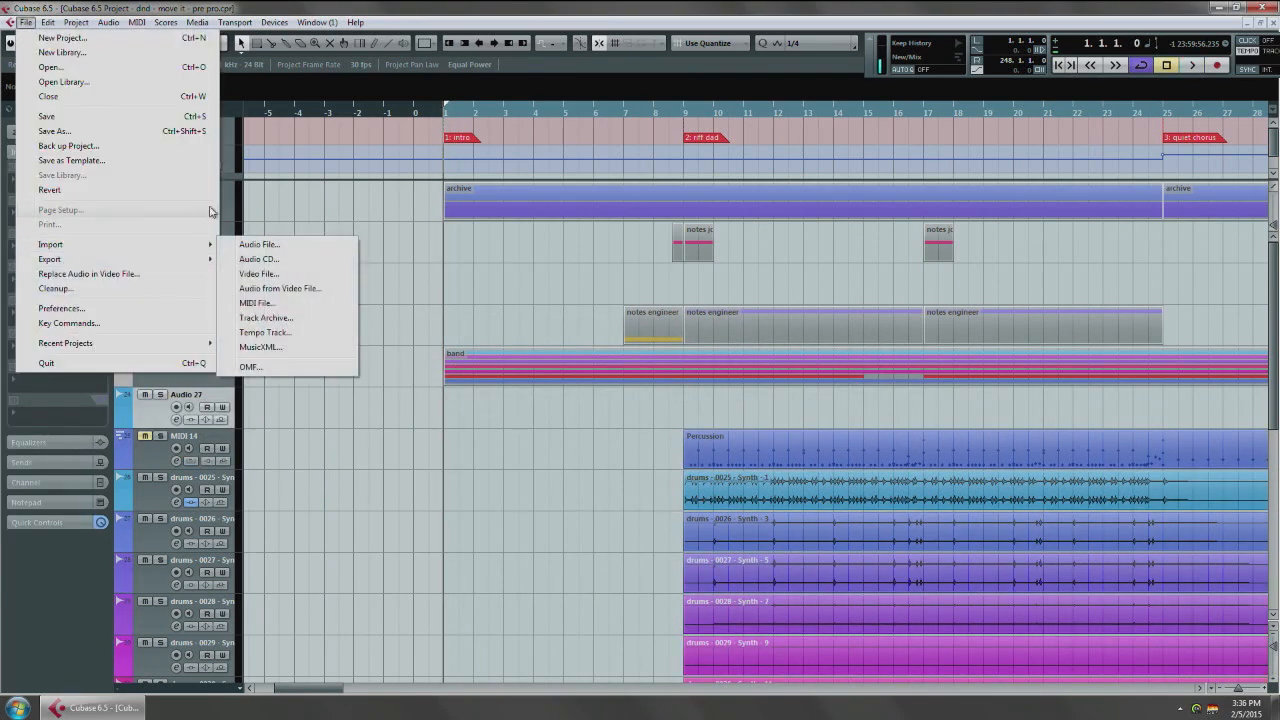
pyautogui.moveTo(80, 245)
pyautogui.click(265, 246)
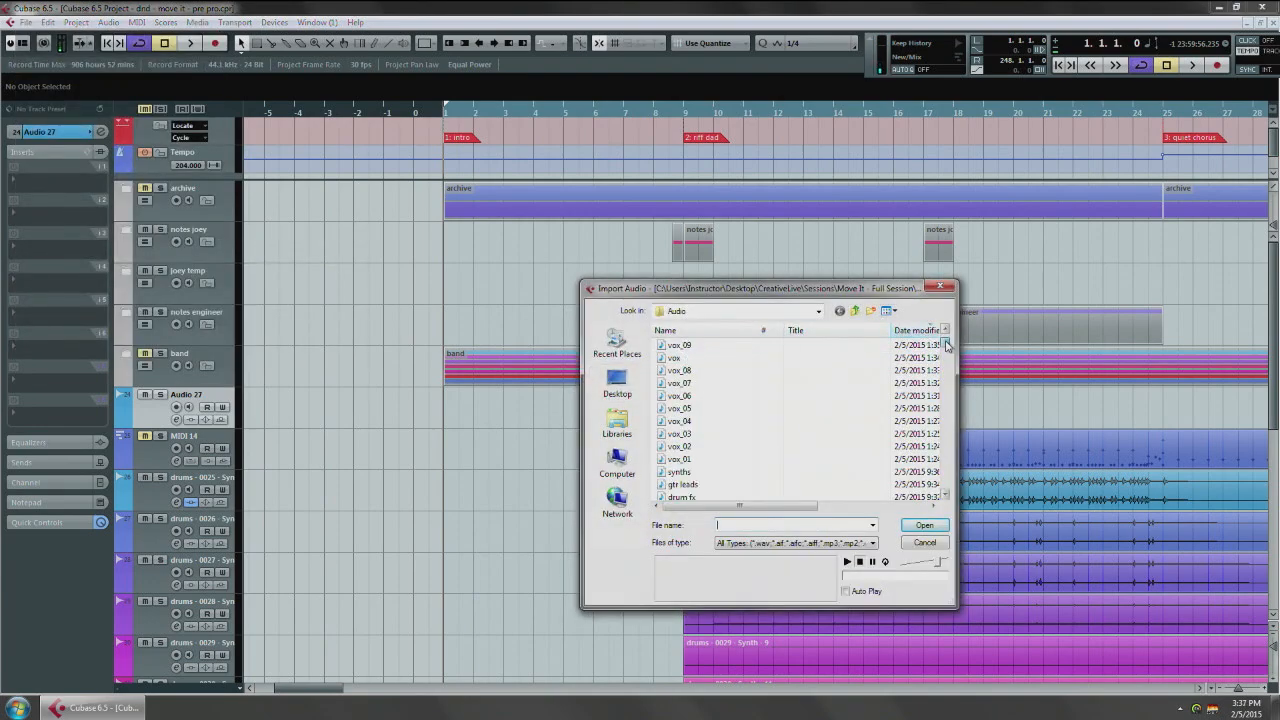
pyautogui.scroll(-5, 946, 350)
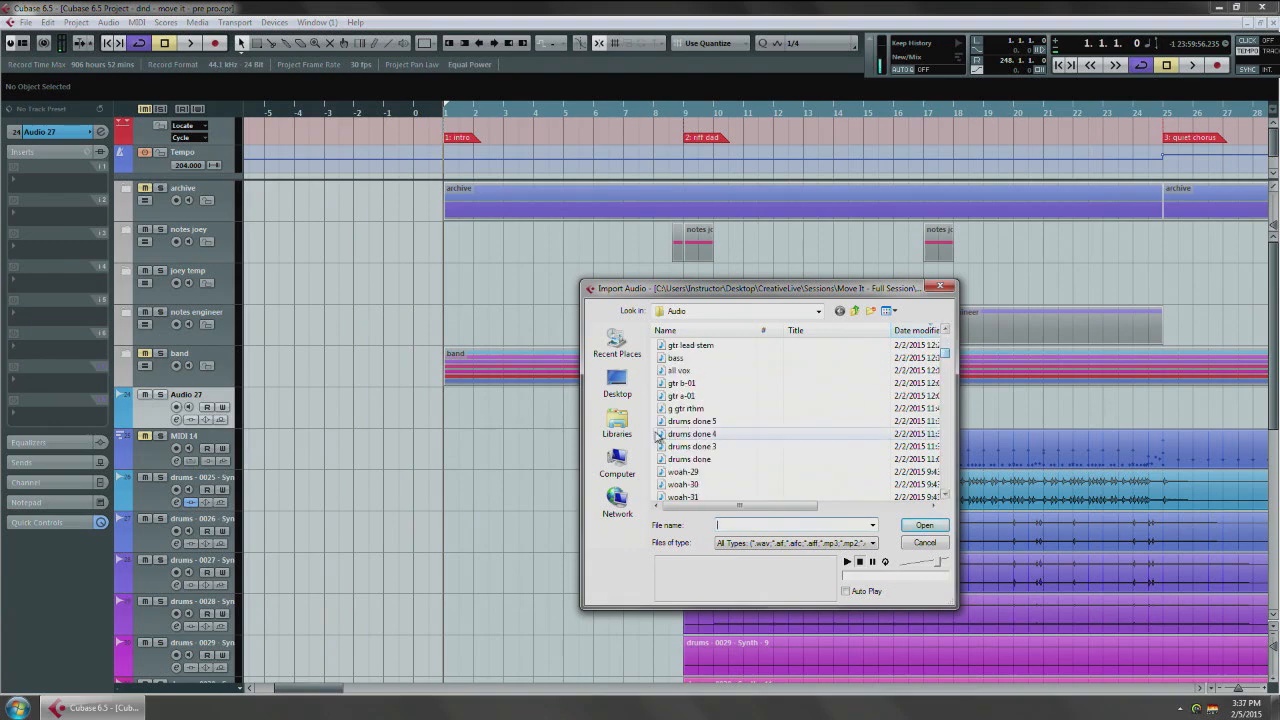
pyautogui.click(686, 408)
pyautogui.click(924, 526)
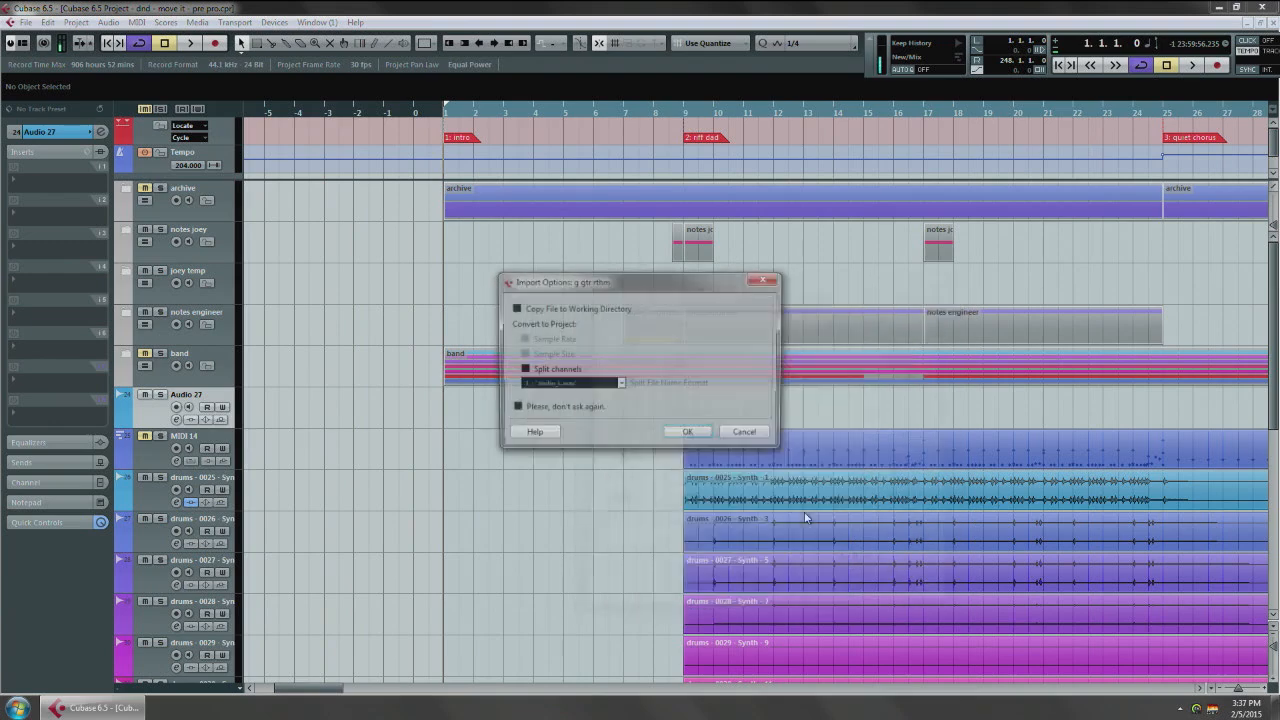
pyautogui.click(689, 436)
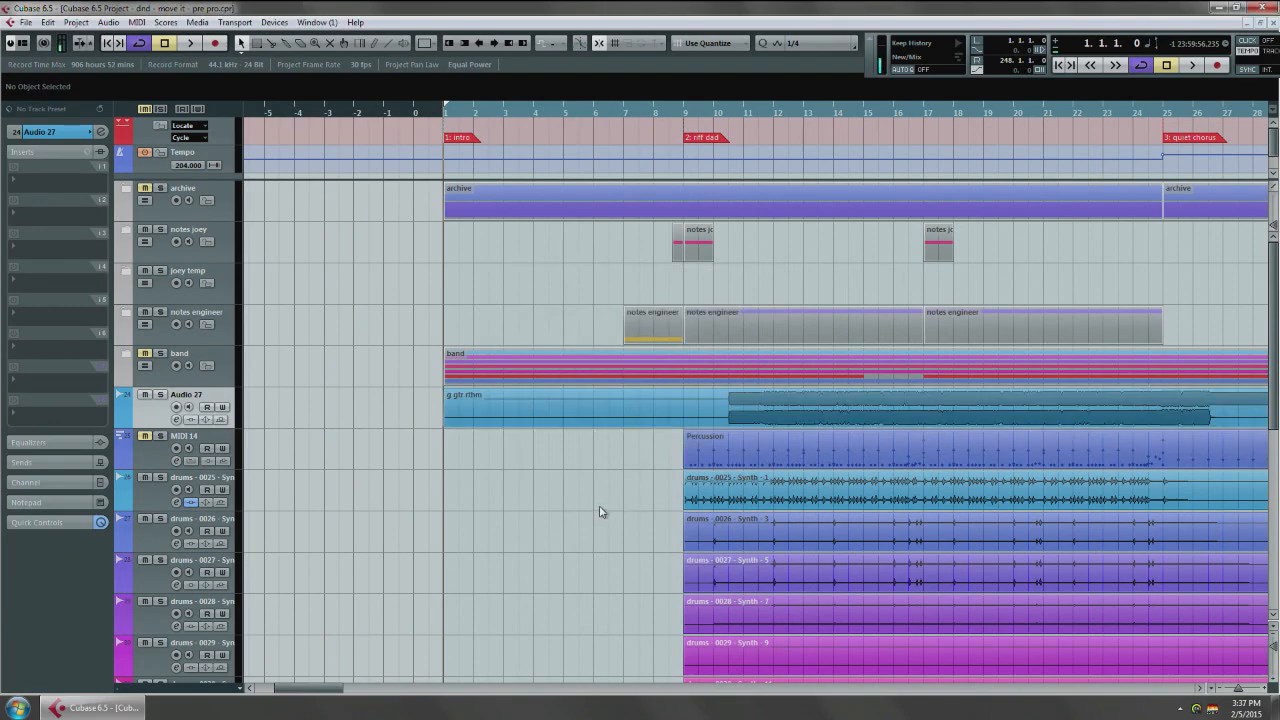
# Step: Align the start of the rhythm guitar audio with bar 9 and set its track volume to -4 during playback
pyautogui.moveTo(765, 407); pyautogui.dragTo(721, 407)
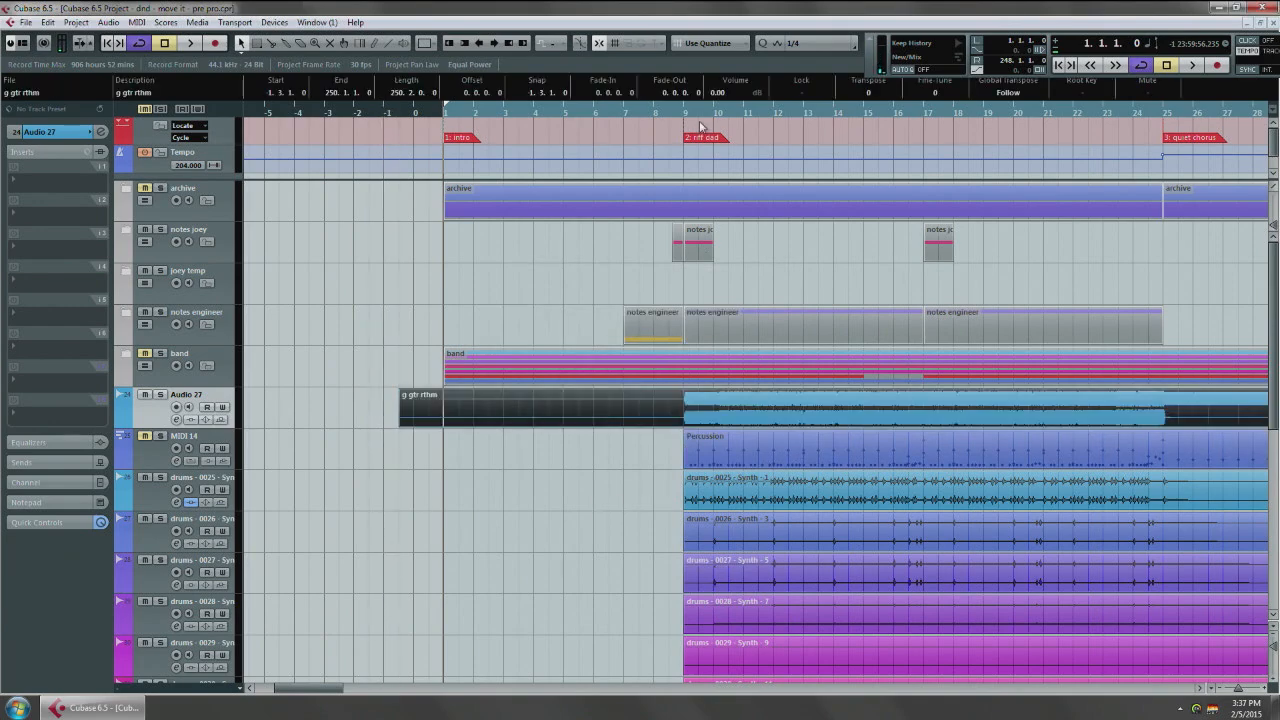
pyautogui.press('space')
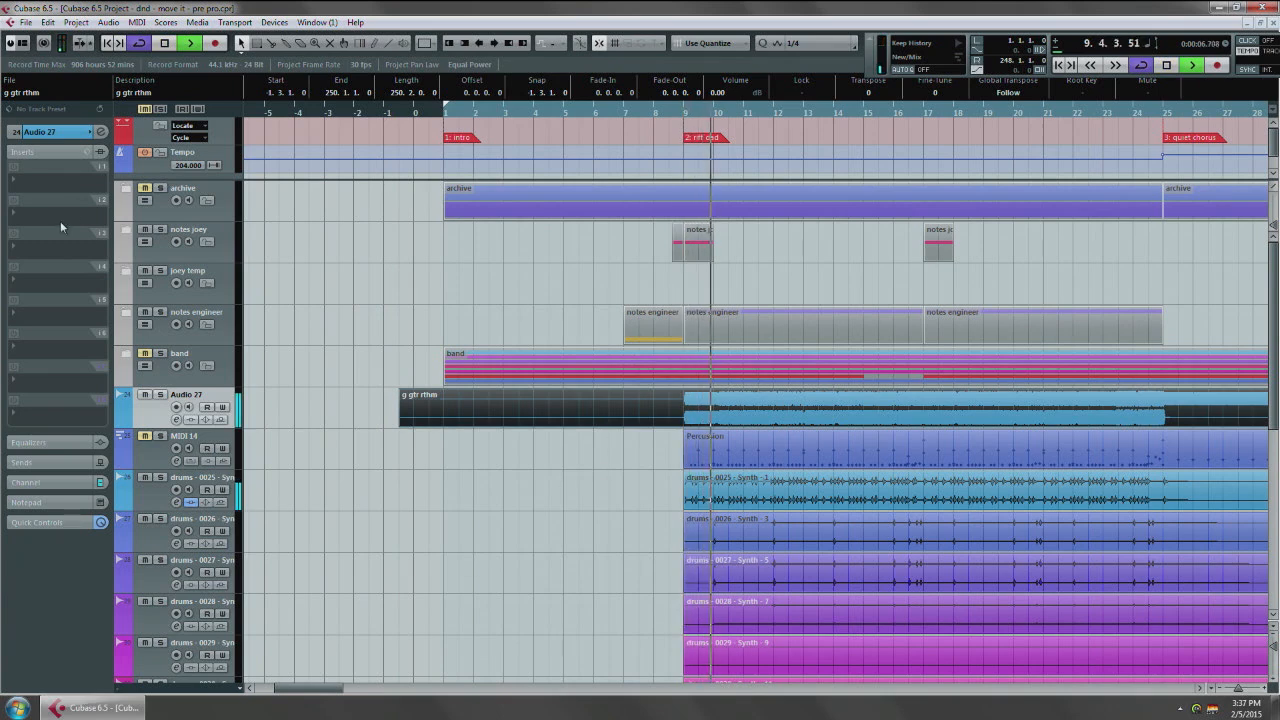
pyautogui.click(54, 136)
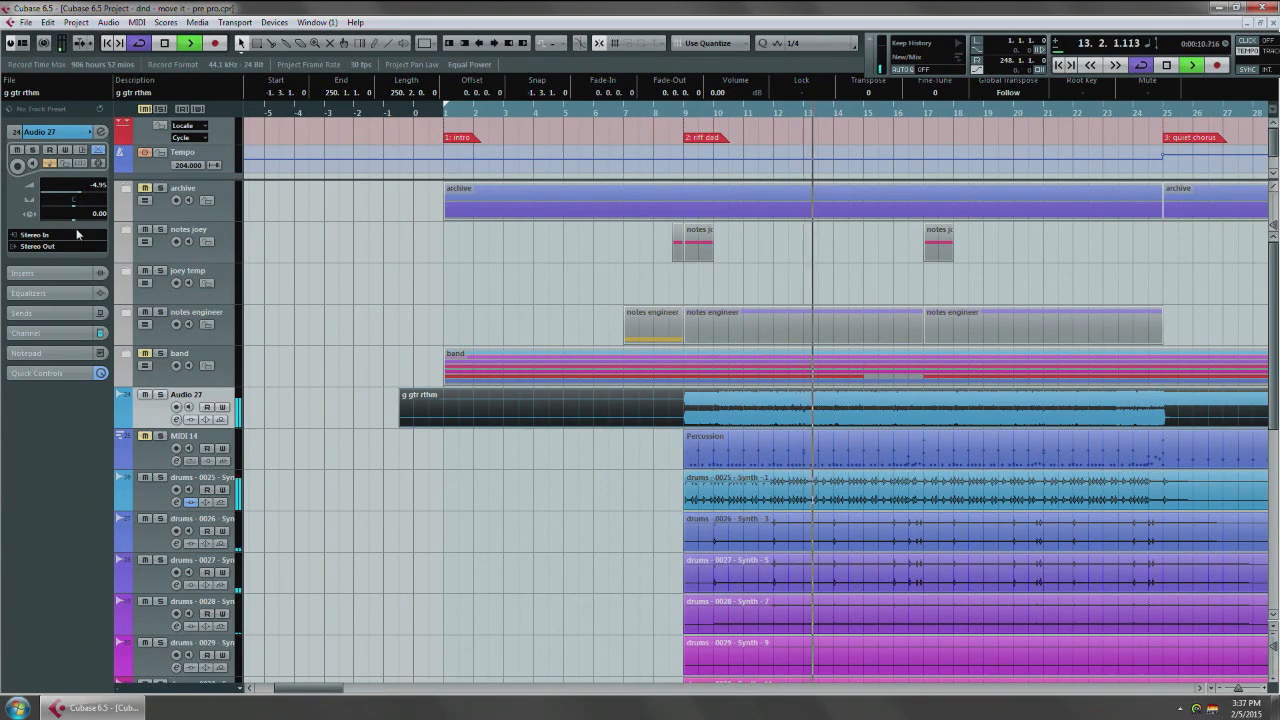
pyautogui.moveTo(74, 191); pyautogui.dragTo(86, 180)
pyautogui.doubleClick(87, 184)
pyautogui.write('-4')
pyautogui.press('Return')
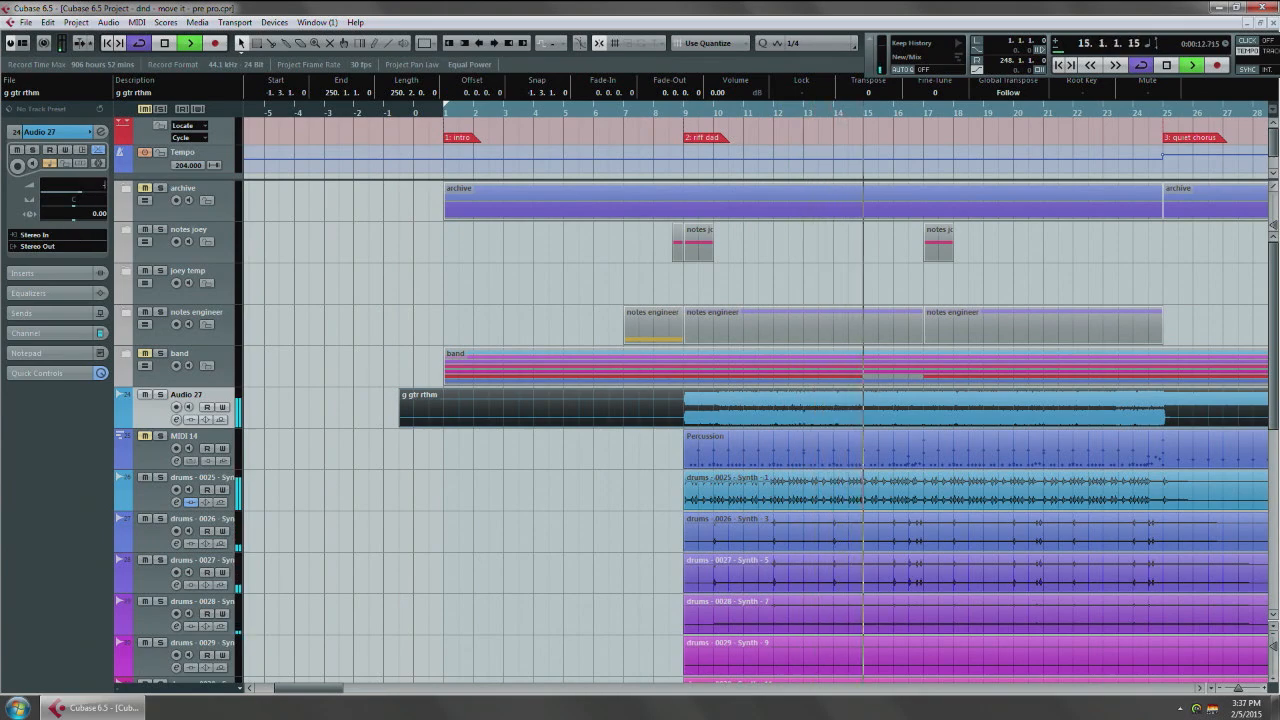
pyautogui.click(428, 491)
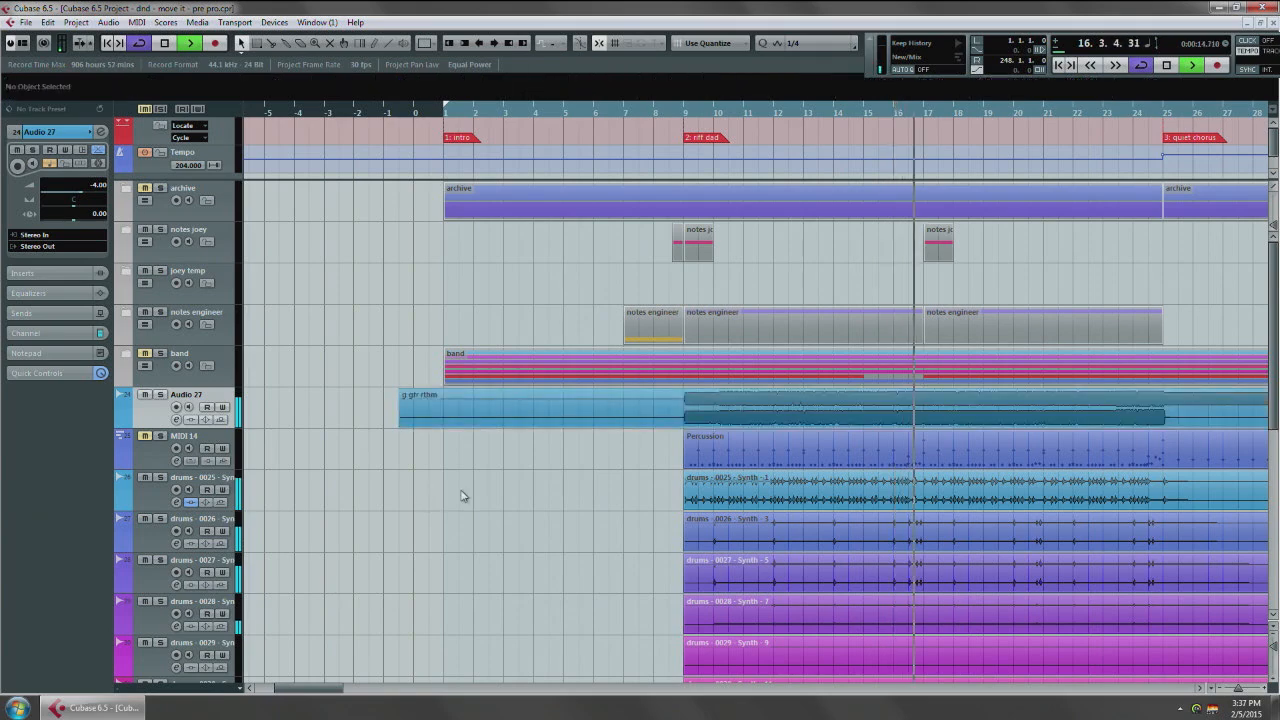
# Step: Compare the drums - 0025 track with its inserts bypassed and active, in the mix and soloed, and end with solo off
pyautogui.click(218, 488)
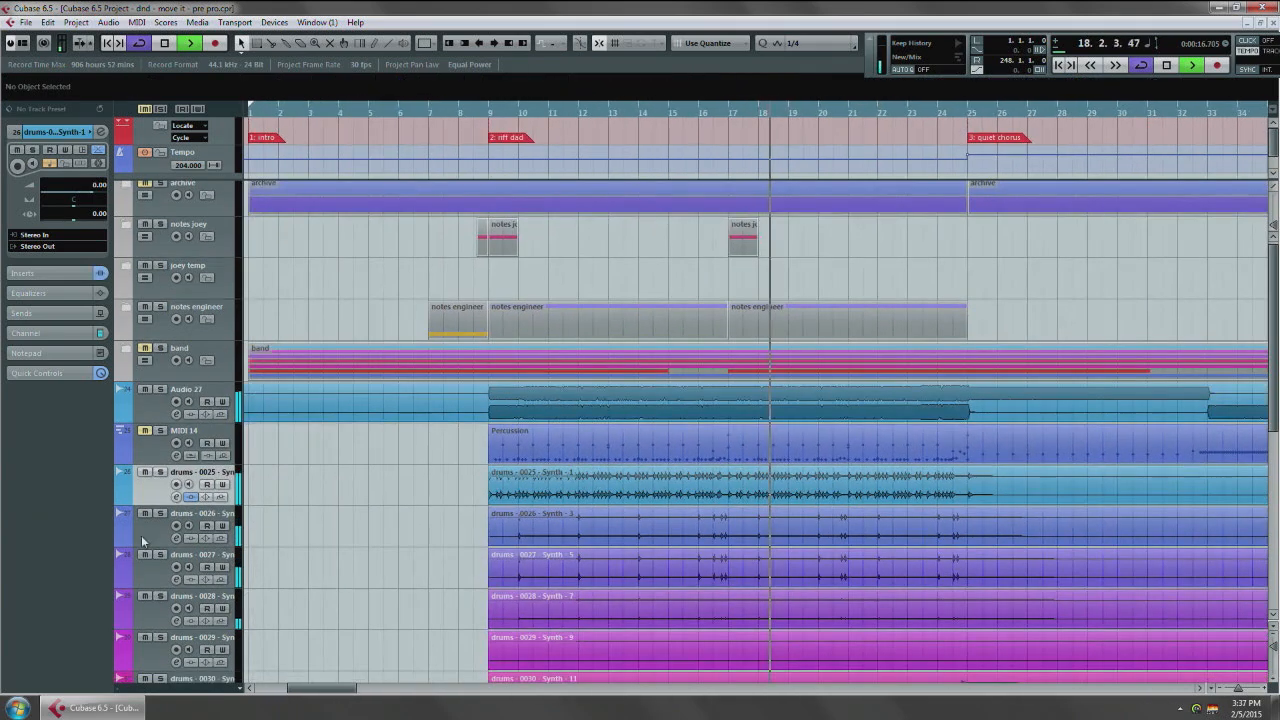
pyautogui.click(190, 498)
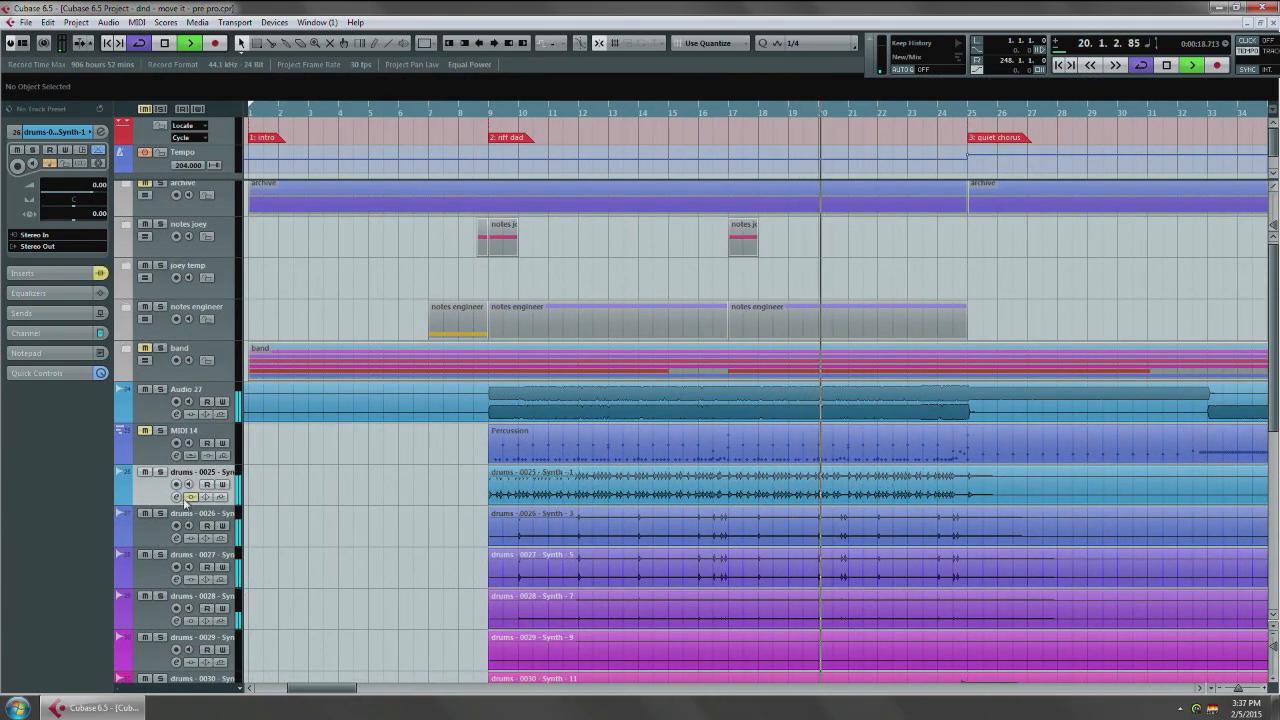
pyautogui.click(160, 472)
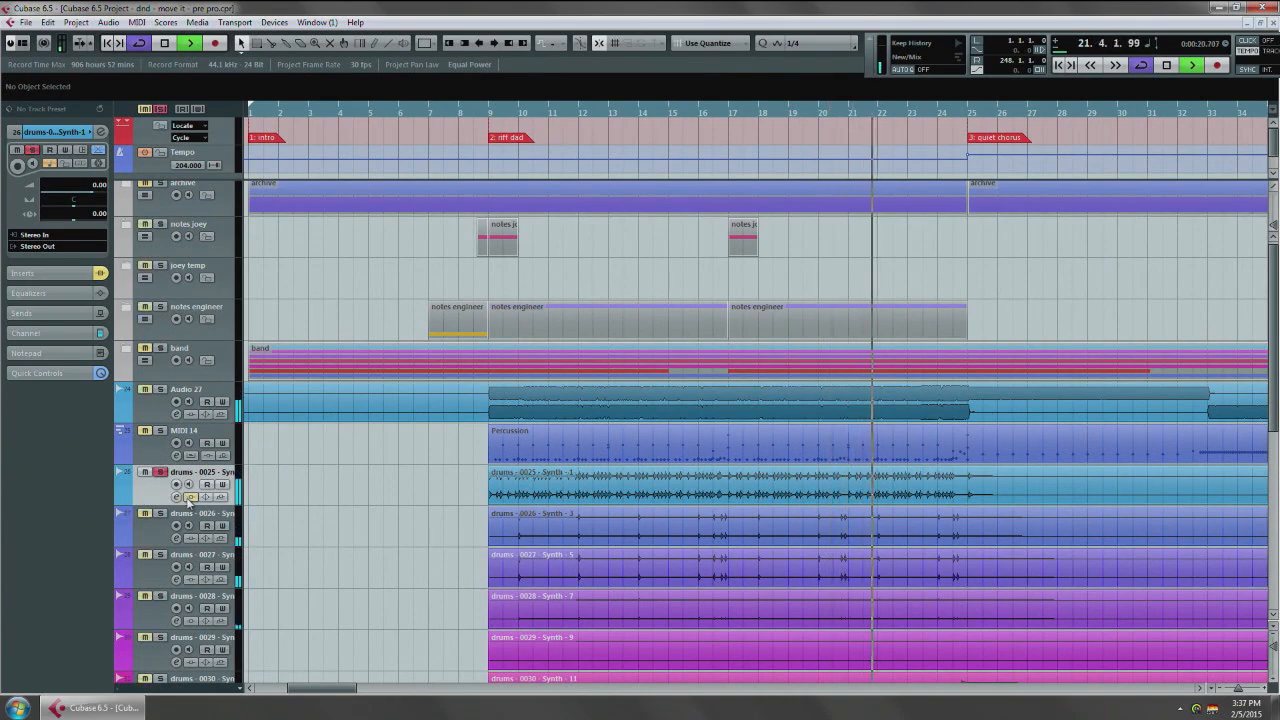
pyautogui.click(190, 498)
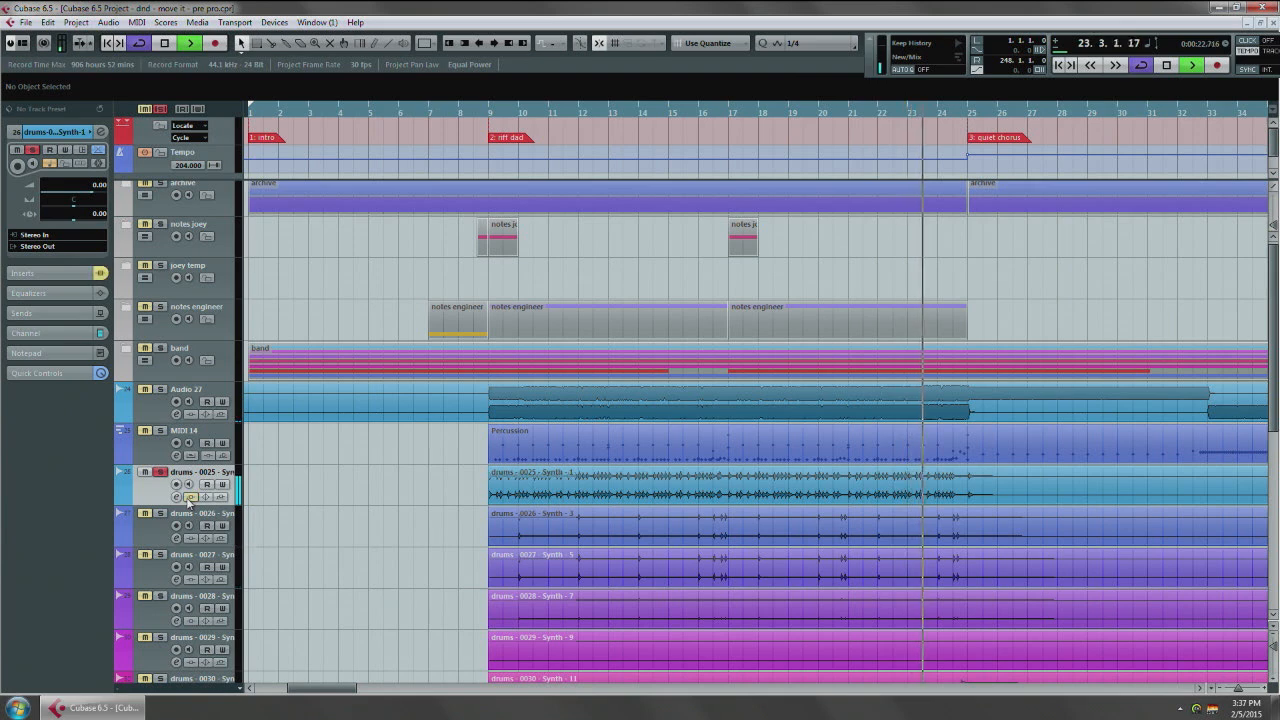
pyautogui.press('space')
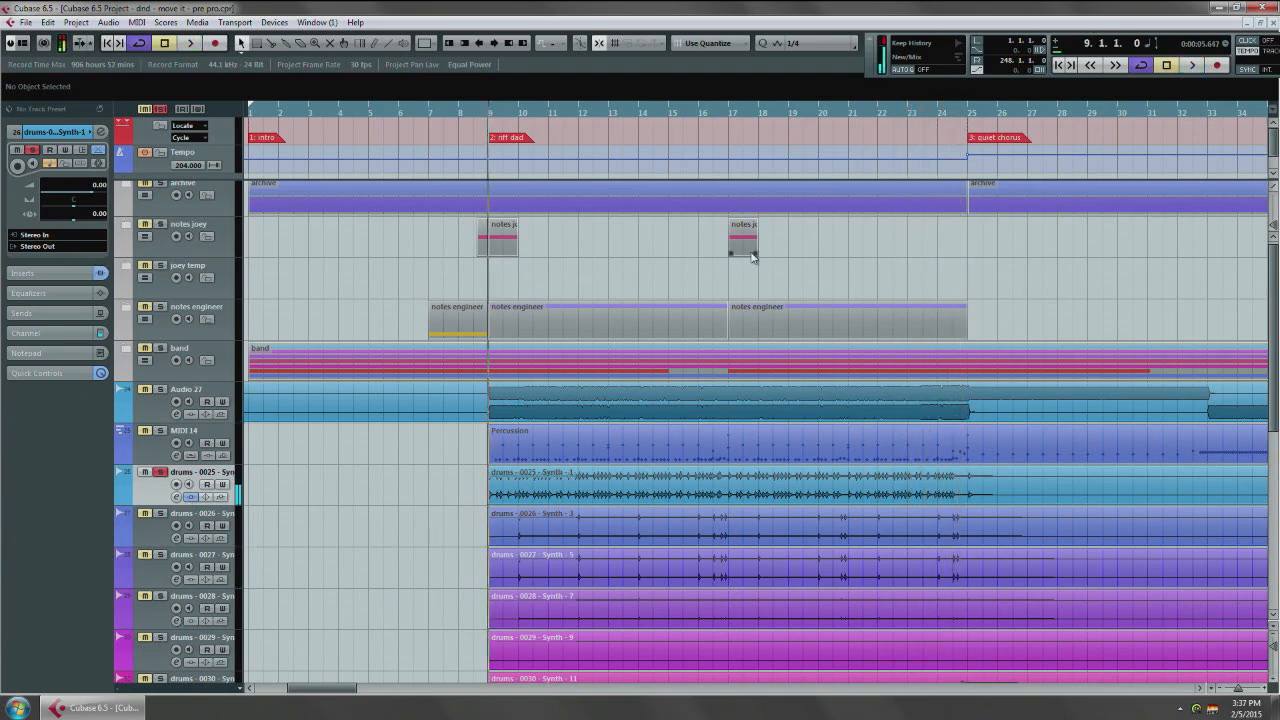
pyautogui.press('s')
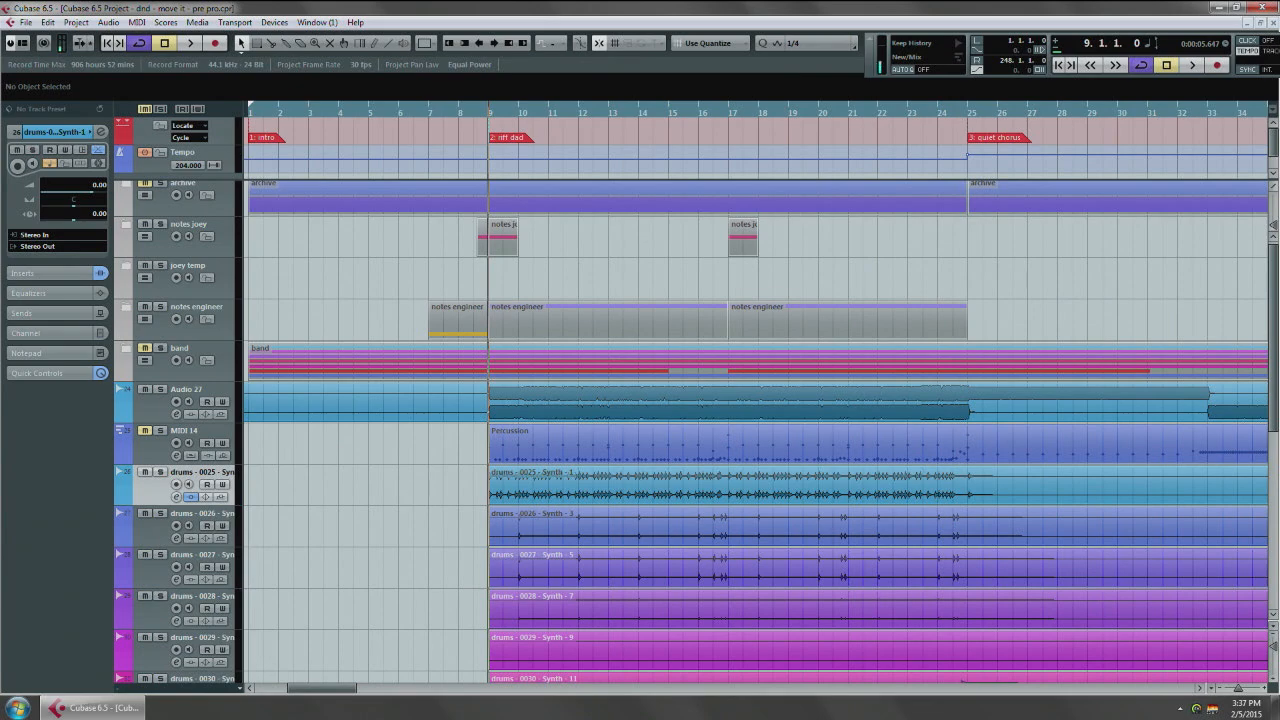
# Step: Audition the individual hits around bars 10, 12 and 14 on the printed drum tracks with the Play tool
pyautogui.rightClick(520, 521)
pyautogui.click(540, 527)
pyautogui.scroll(3, 523, 527)
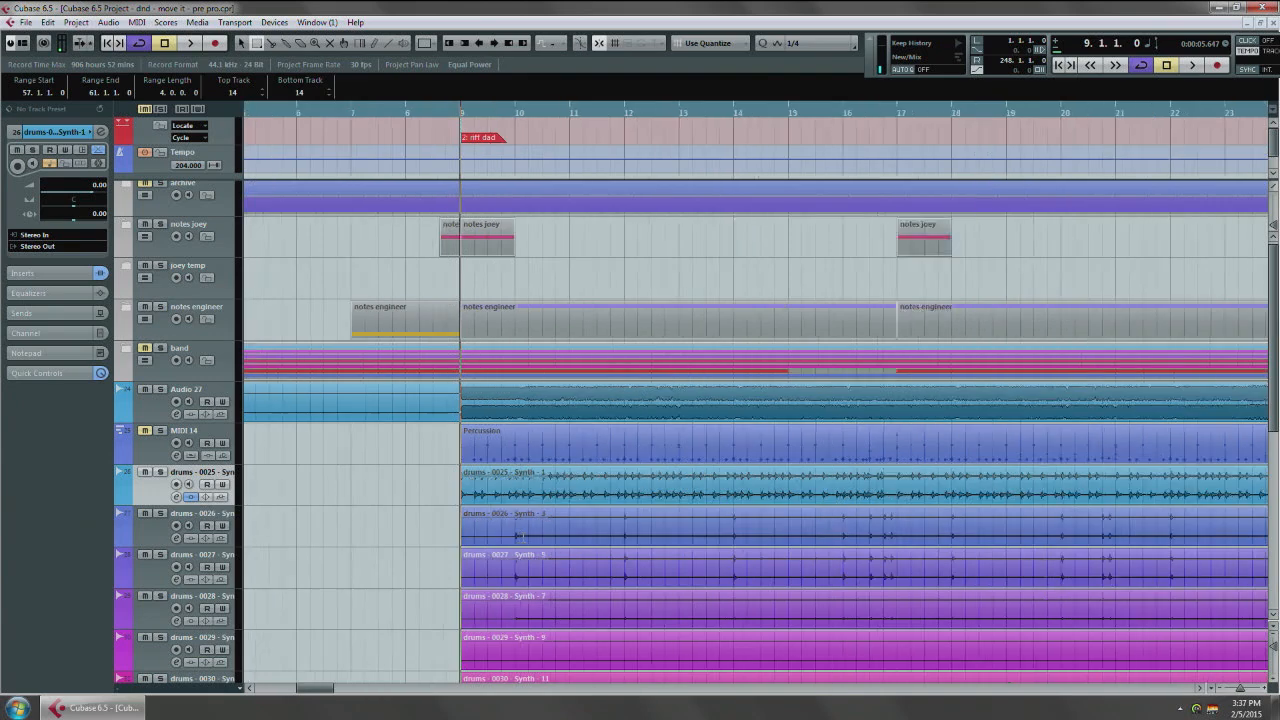
pyautogui.rightClick(465, 531)
pyautogui.click(643, 536)
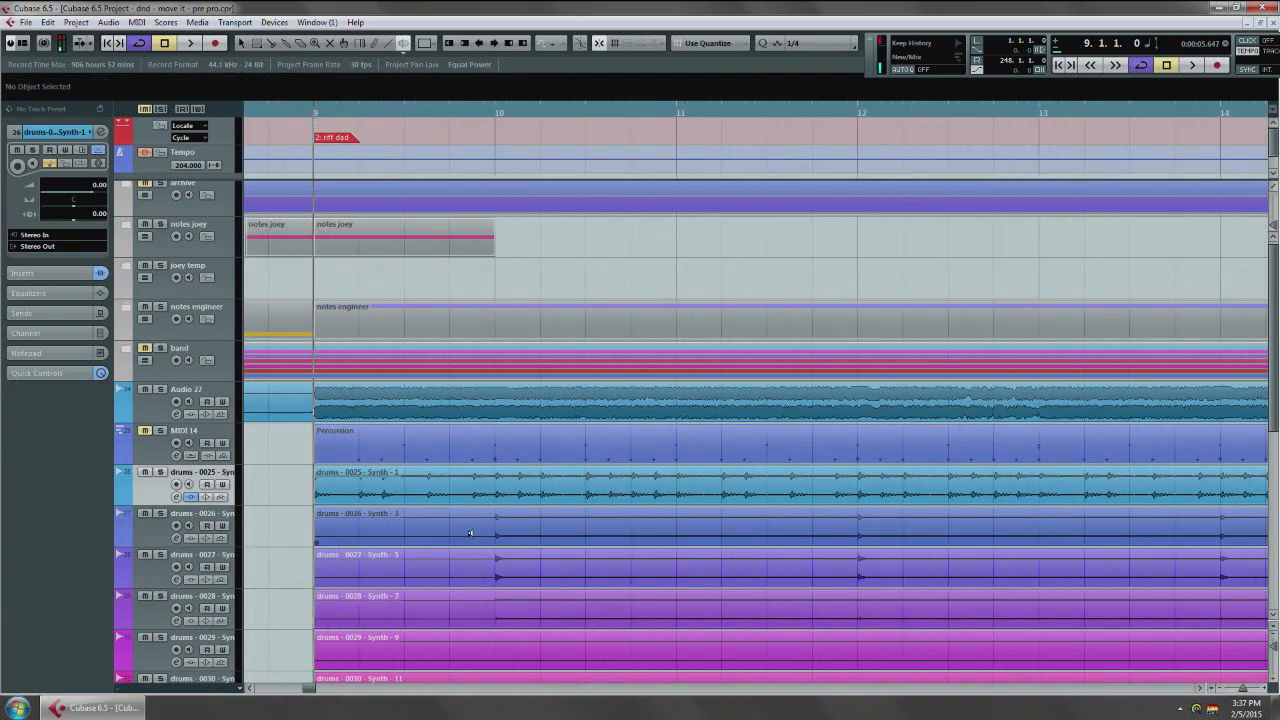
pyautogui.click(481, 566)
pyautogui.click(482, 598)
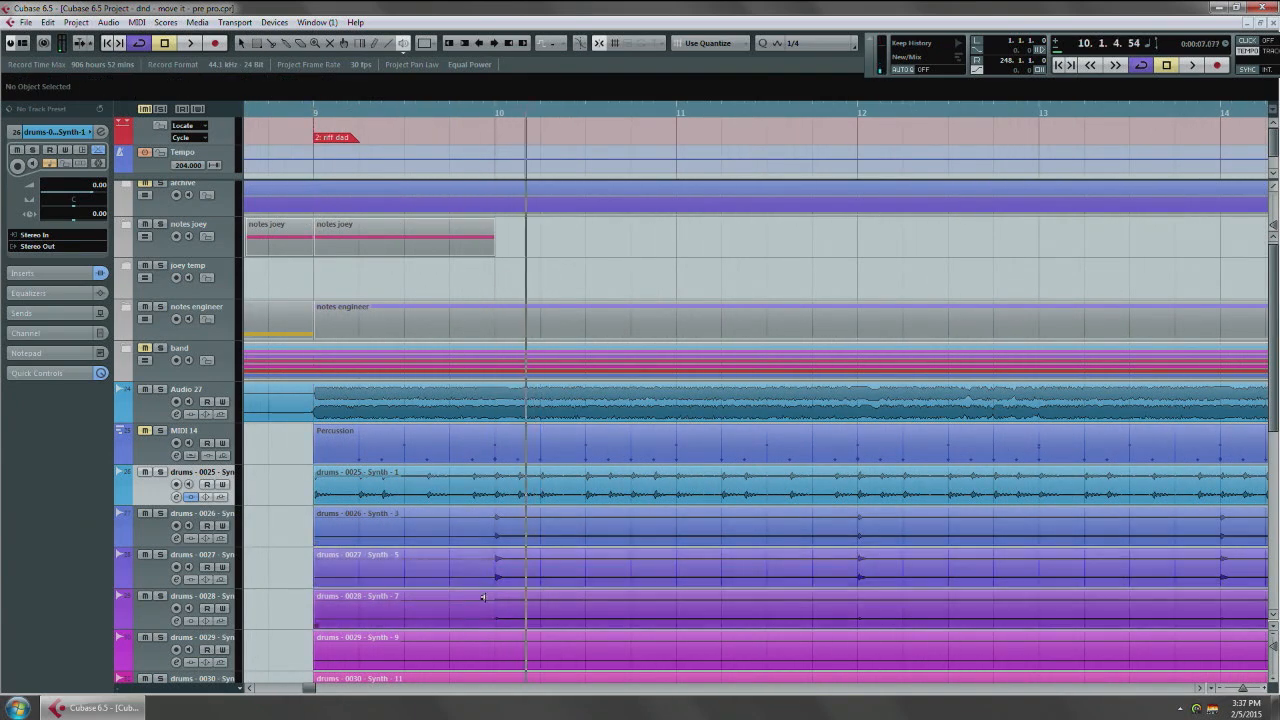
pyautogui.click(482, 598)
pyautogui.click(490, 565)
pyautogui.click(488, 574)
pyautogui.moveTo(476, 577); pyautogui.dragTo(397, 480)
pyautogui.click(399, 471)
pyautogui.click(396, 469)
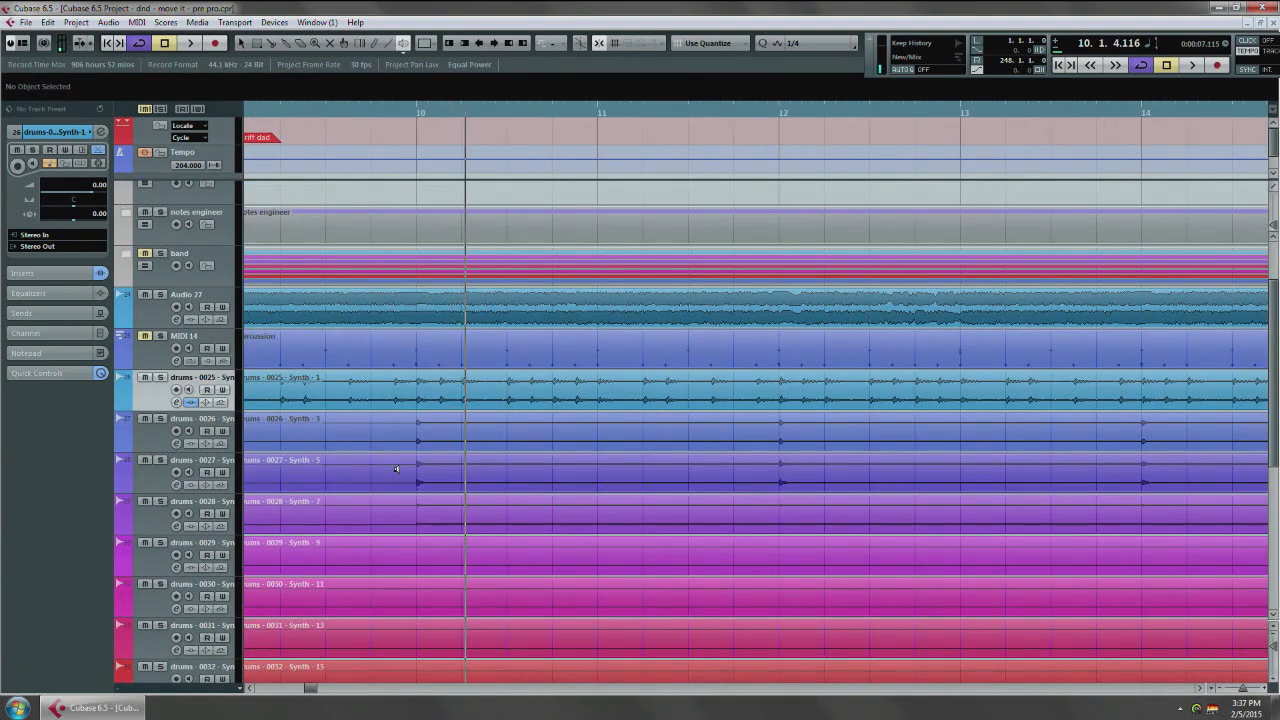
pyautogui.click(774, 464)
pyautogui.click(772, 466)
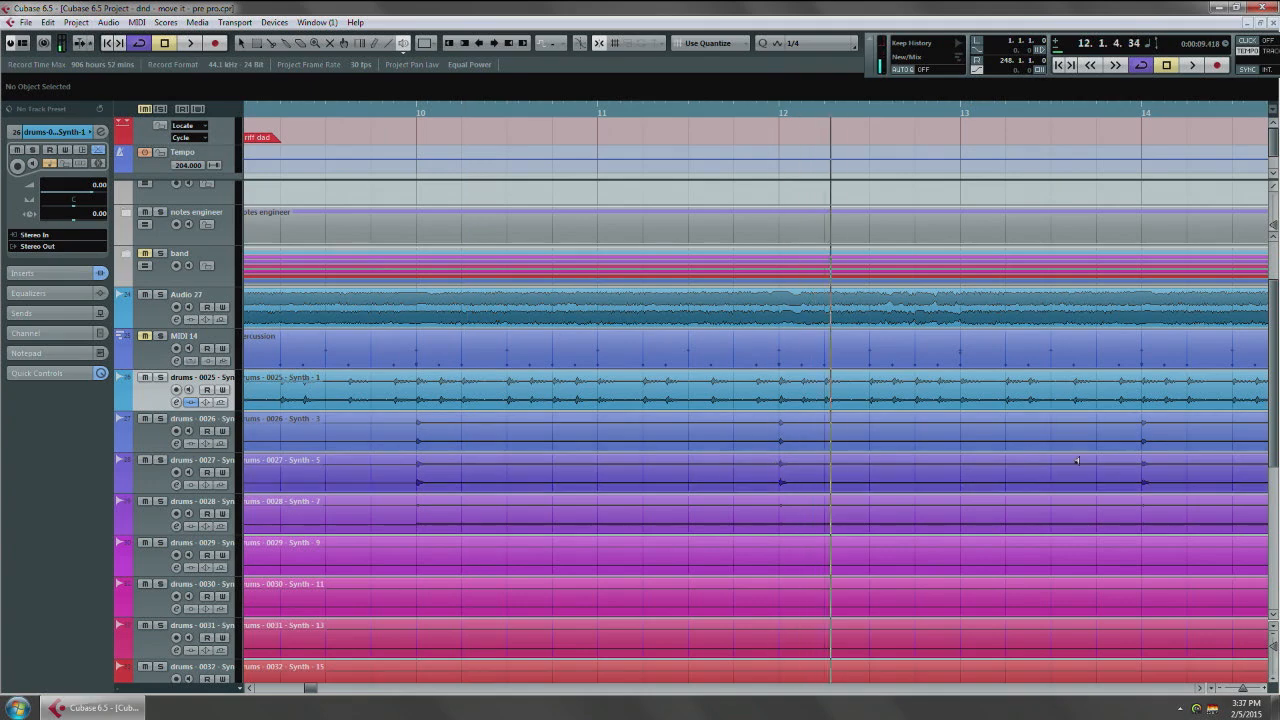
pyautogui.click(1132, 471)
pyautogui.moveTo(1089, 488); pyautogui.dragTo(644, 523)
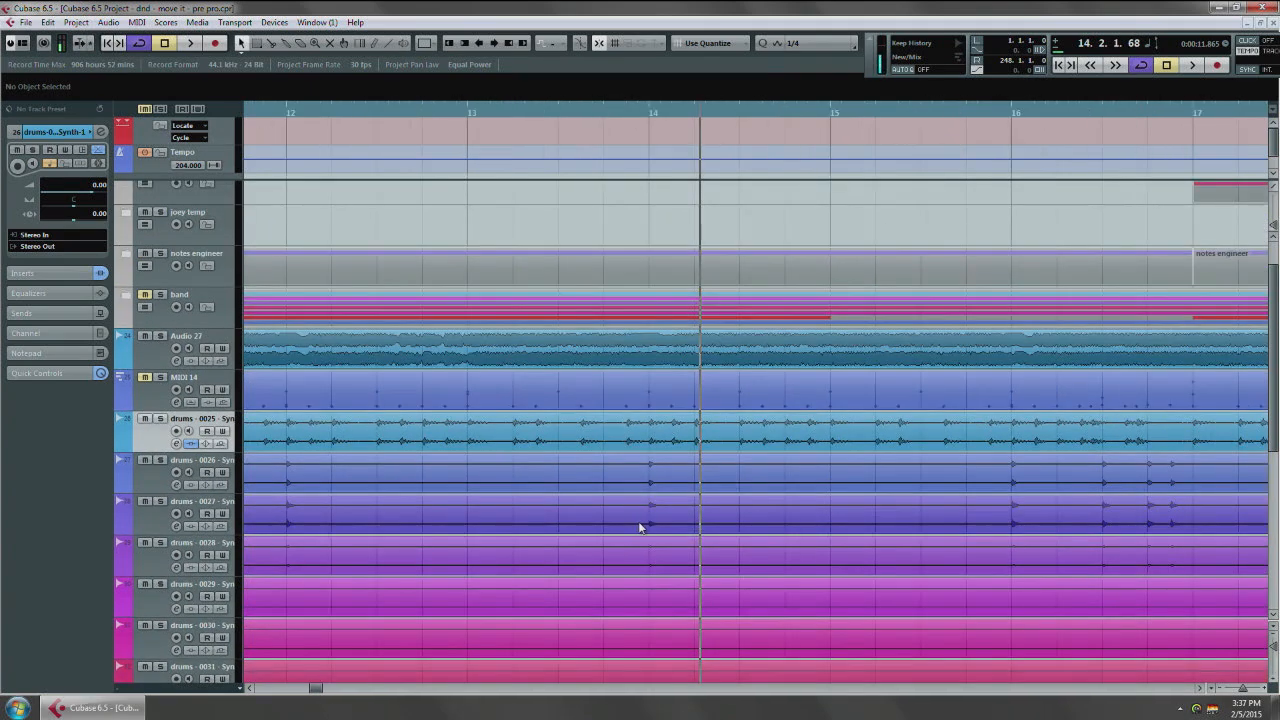
# Step: Set the locators around the range from 15.4 to 17.2 on the drums - 0027 track and solo that track
pyautogui.scroll(-3, 639, 526)
pyautogui.rightClick(601, 534)
pyautogui.click(614, 534)
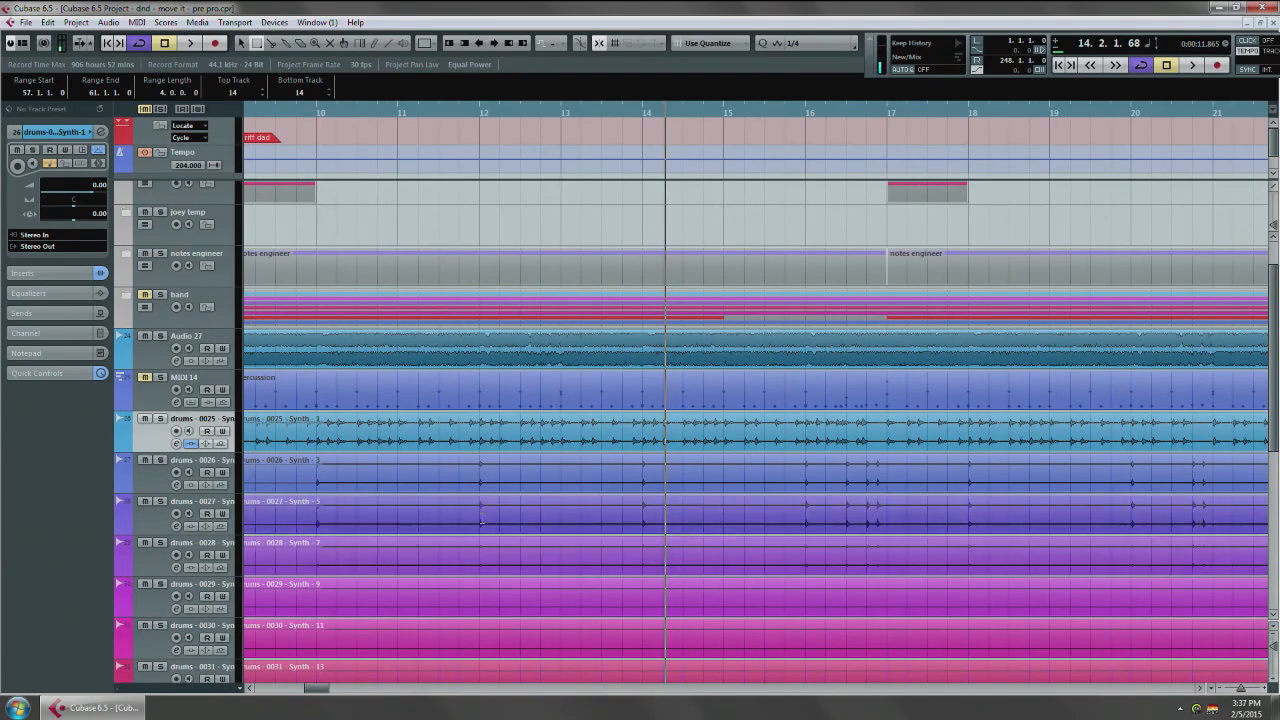
pyautogui.moveTo(481, 522); pyautogui.dragTo(540, 522)
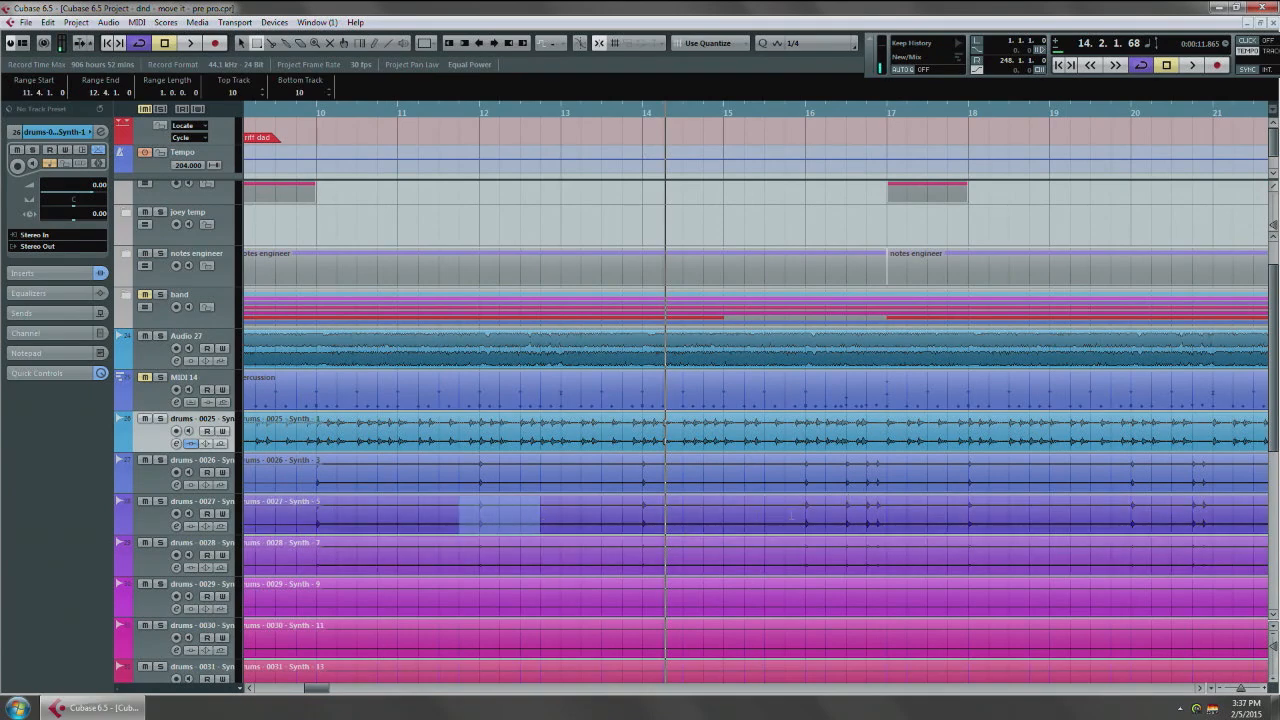
pyautogui.moveTo(785, 515); pyautogui.dragTo(907, 515)
pyautogui.press('p')
pyautogui.press('l')
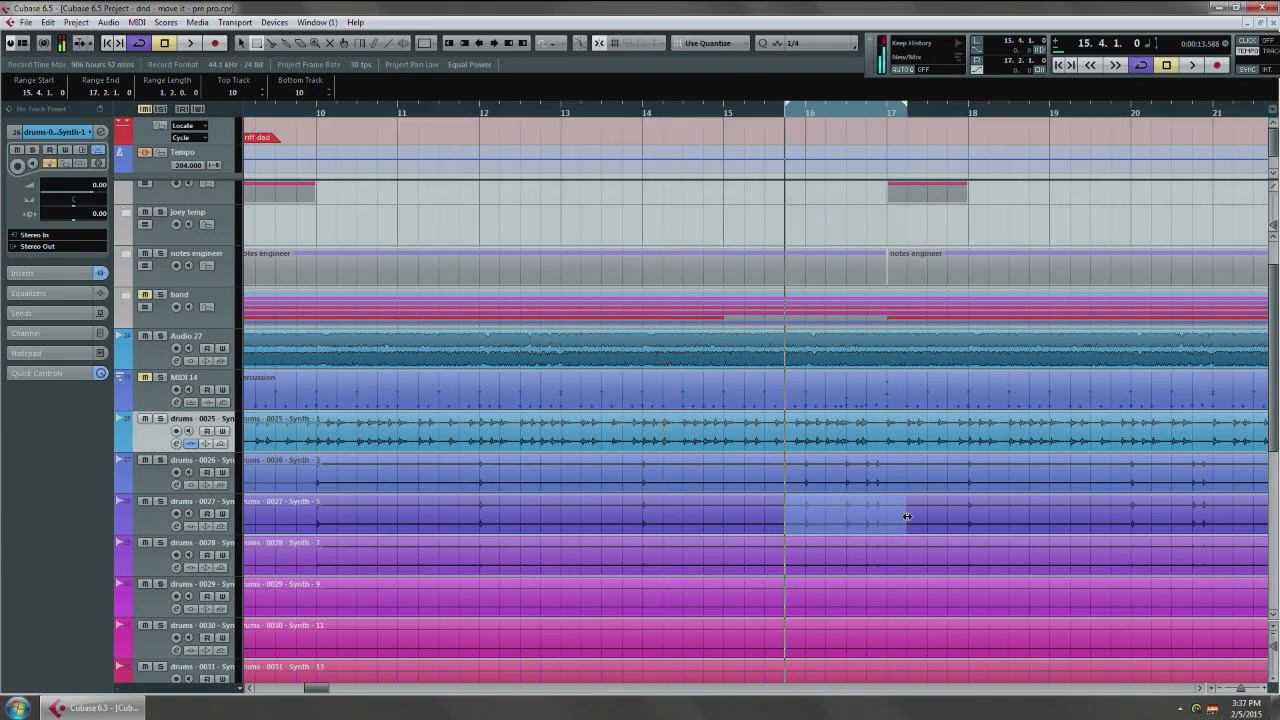
pyautogui.press('KP_Divide')
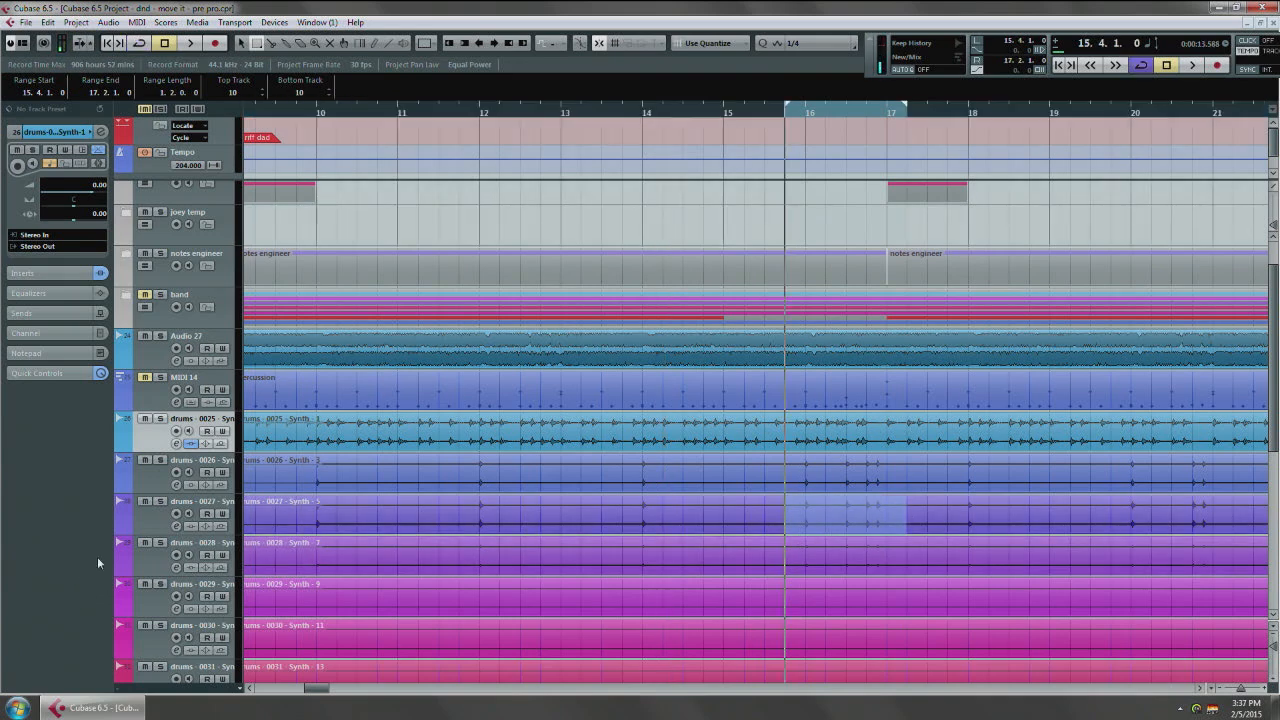
pyautogui.press('KP_Divide')
pyautogui.press('s')
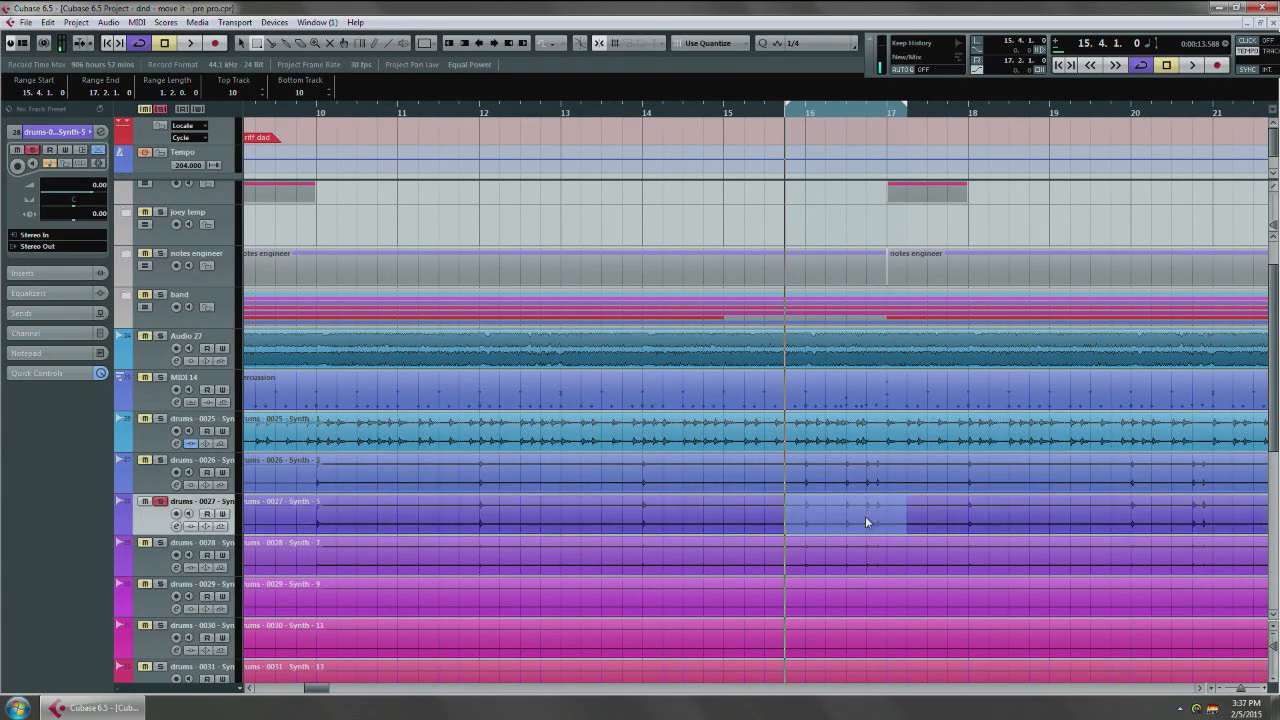
pyautogui.press('1')
pyautogui.hscroll(2, 1040, 471)
# Step: Set the buffer size to 2048 samples in the Fireface USB settings
pyautogui.click(1200, 709)
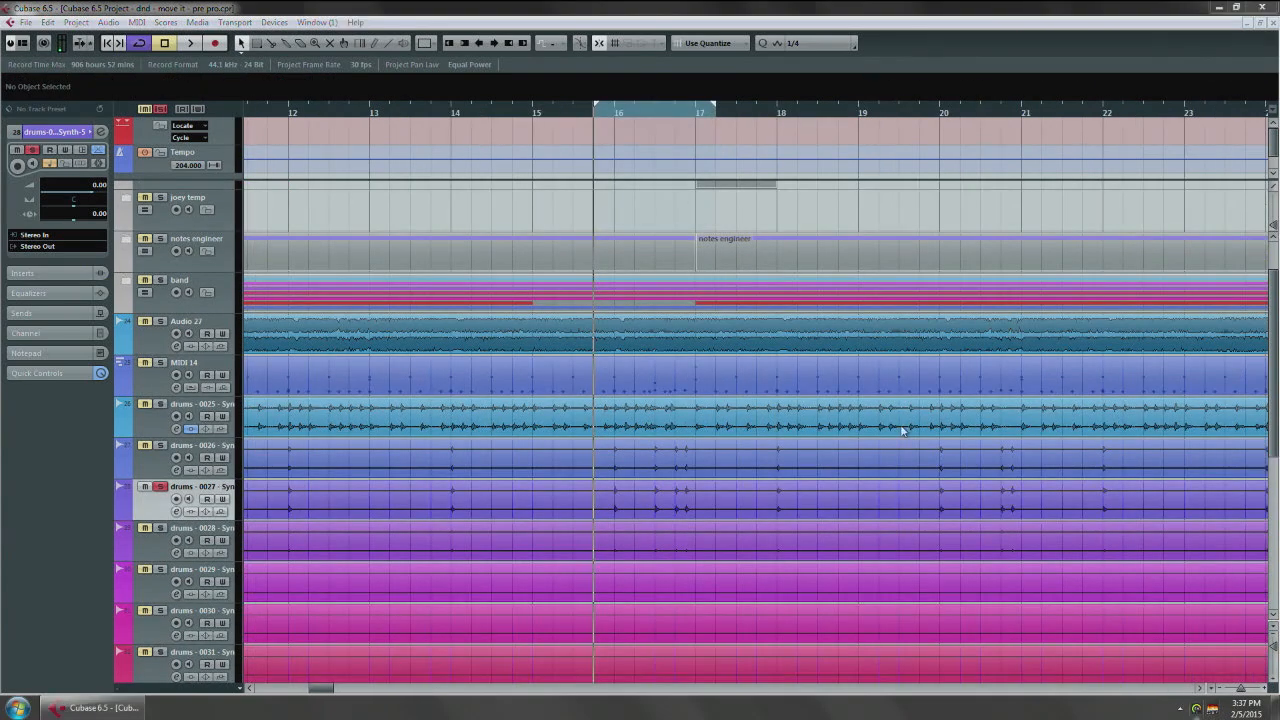
pyautogui.click(840, 248)
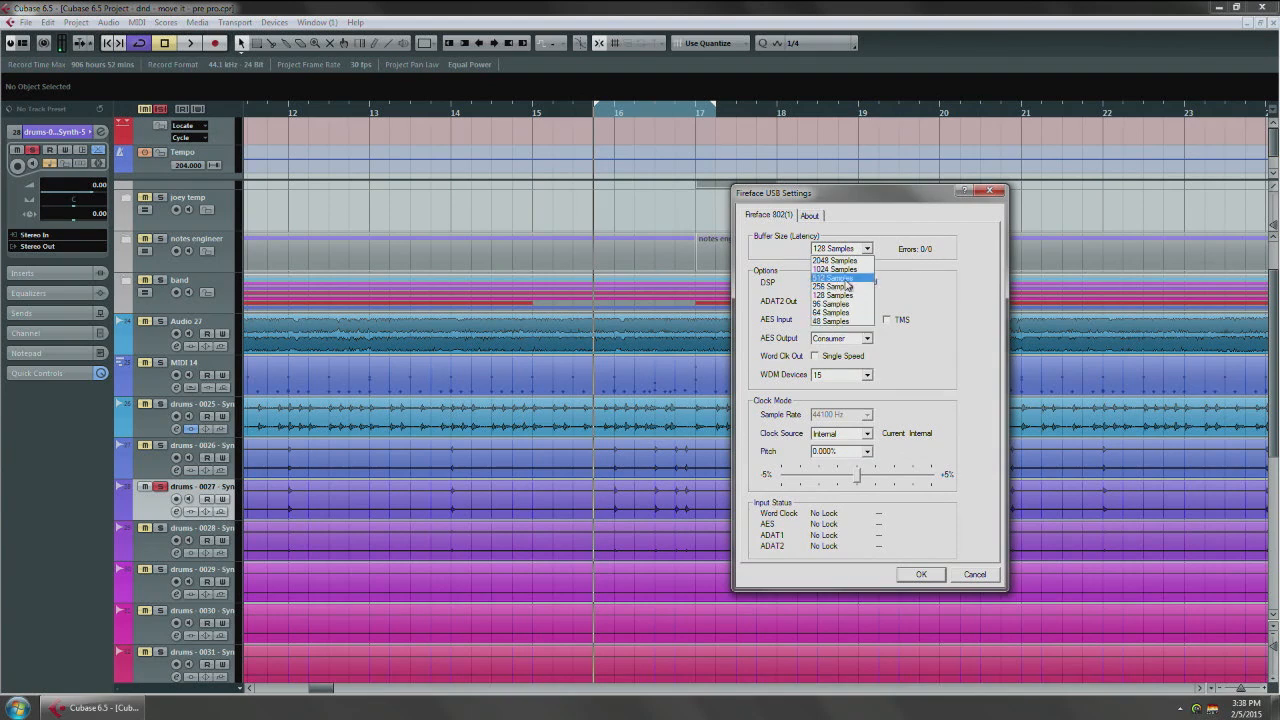
pyautogui.click(836, 260)
pyautogui.click(920, 574)
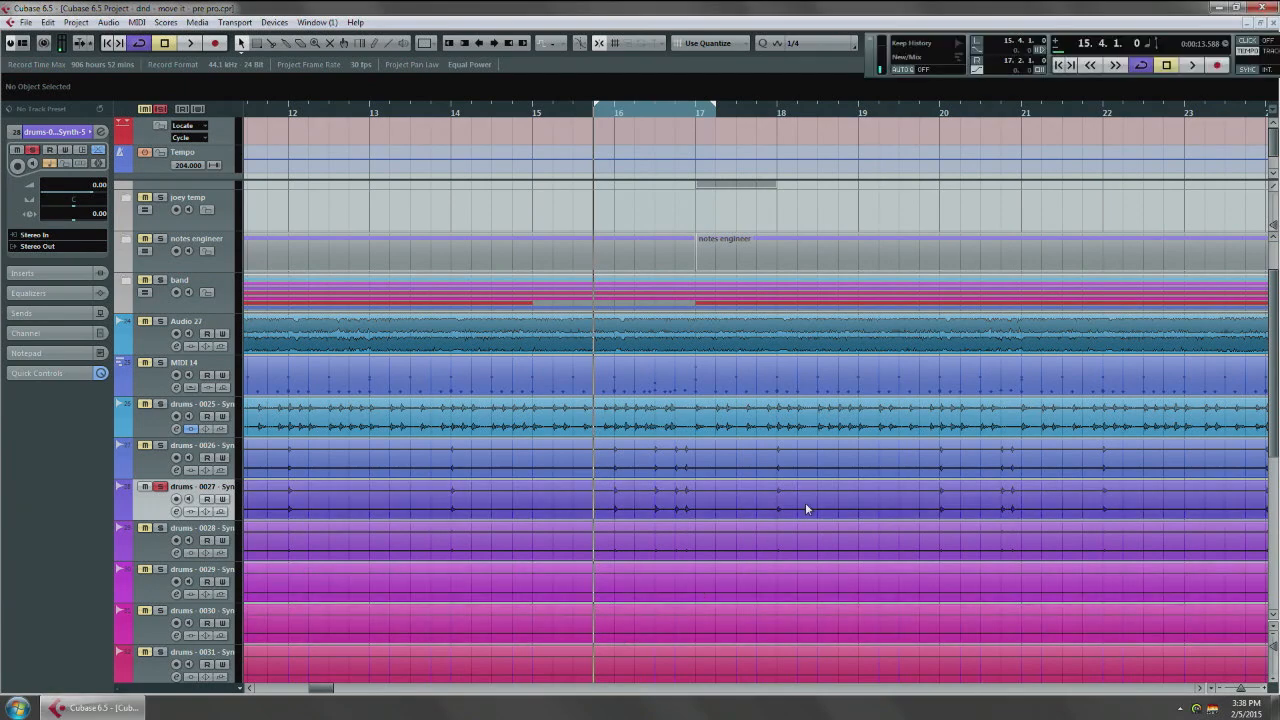
# Step: Loop playback of the soloed drums - 0027 track and load Q10 Stereo in its first insert slot
pyautogui.press('space')
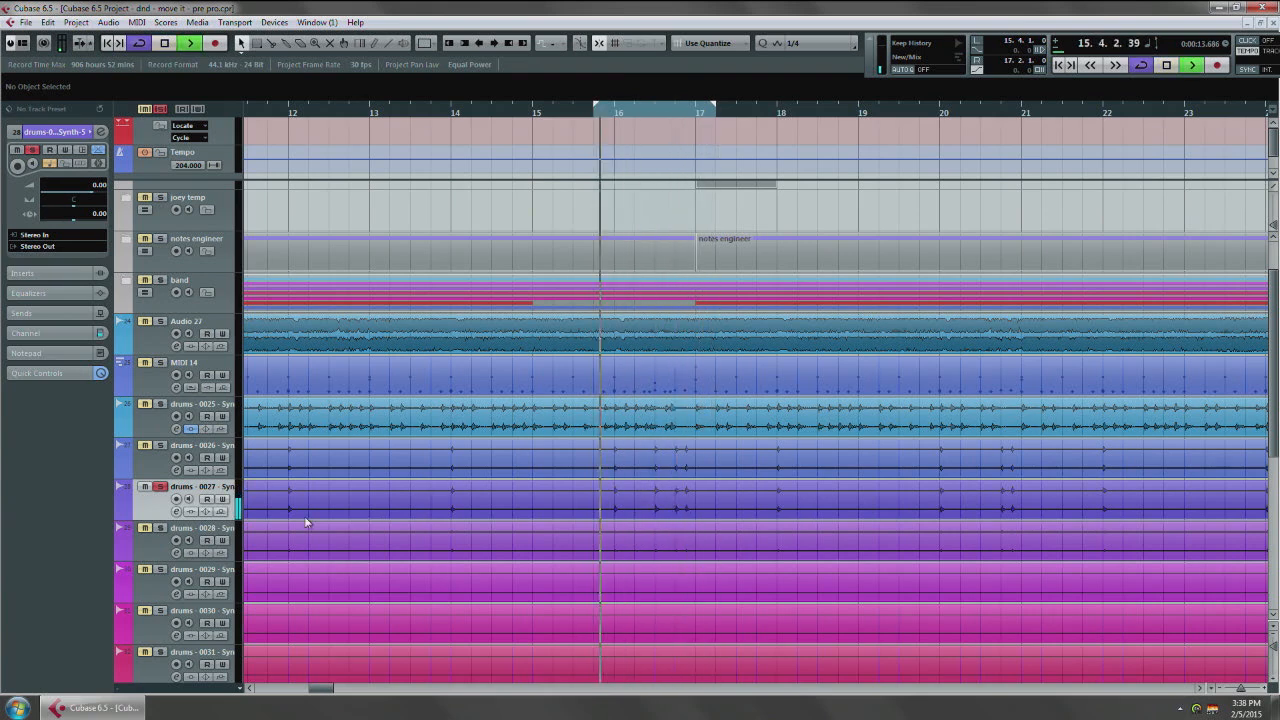
pyautogui.click(56, 275)
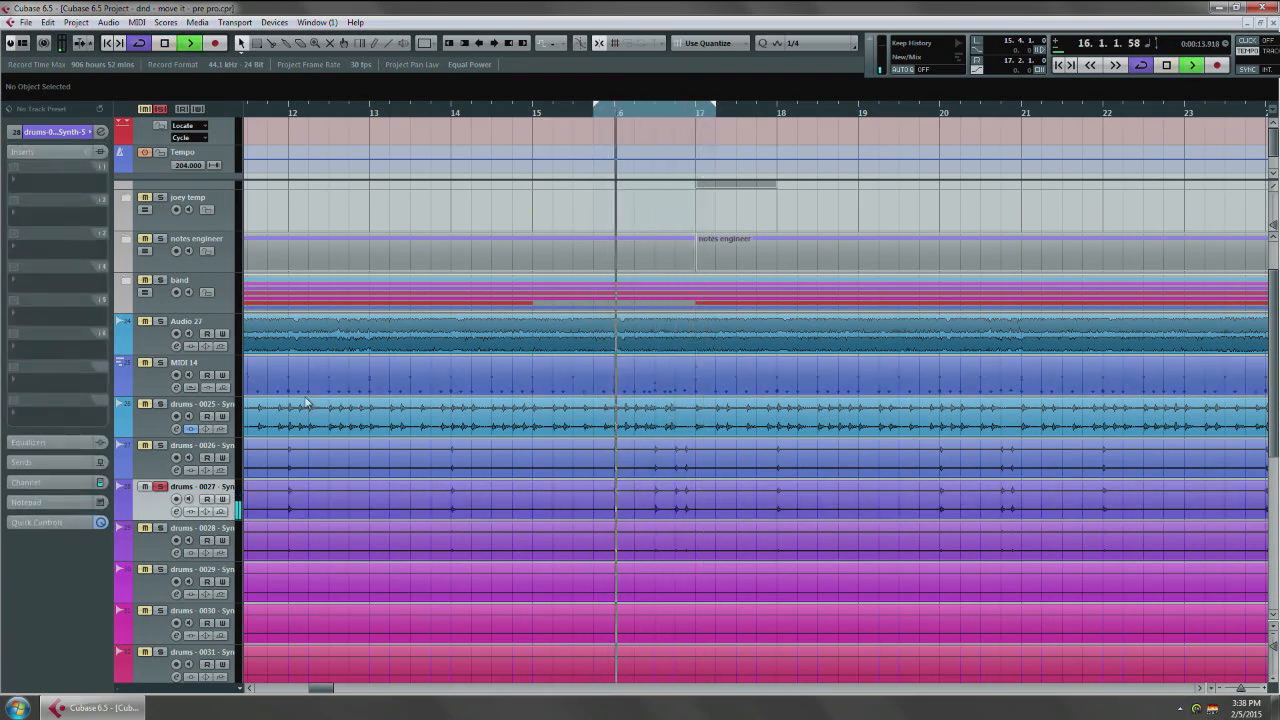
pyautogui.click(39, 178)
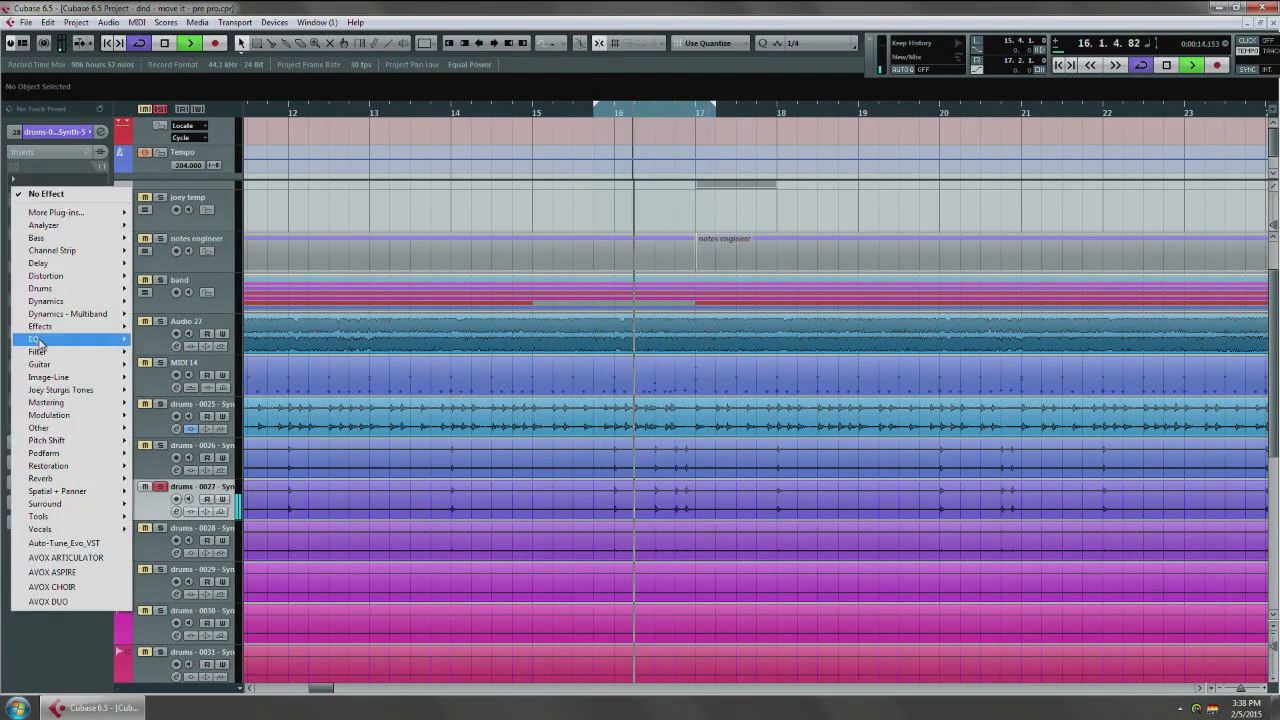
pyautogui.moveTo(41, 341)
pyautogui.click(227, 237)
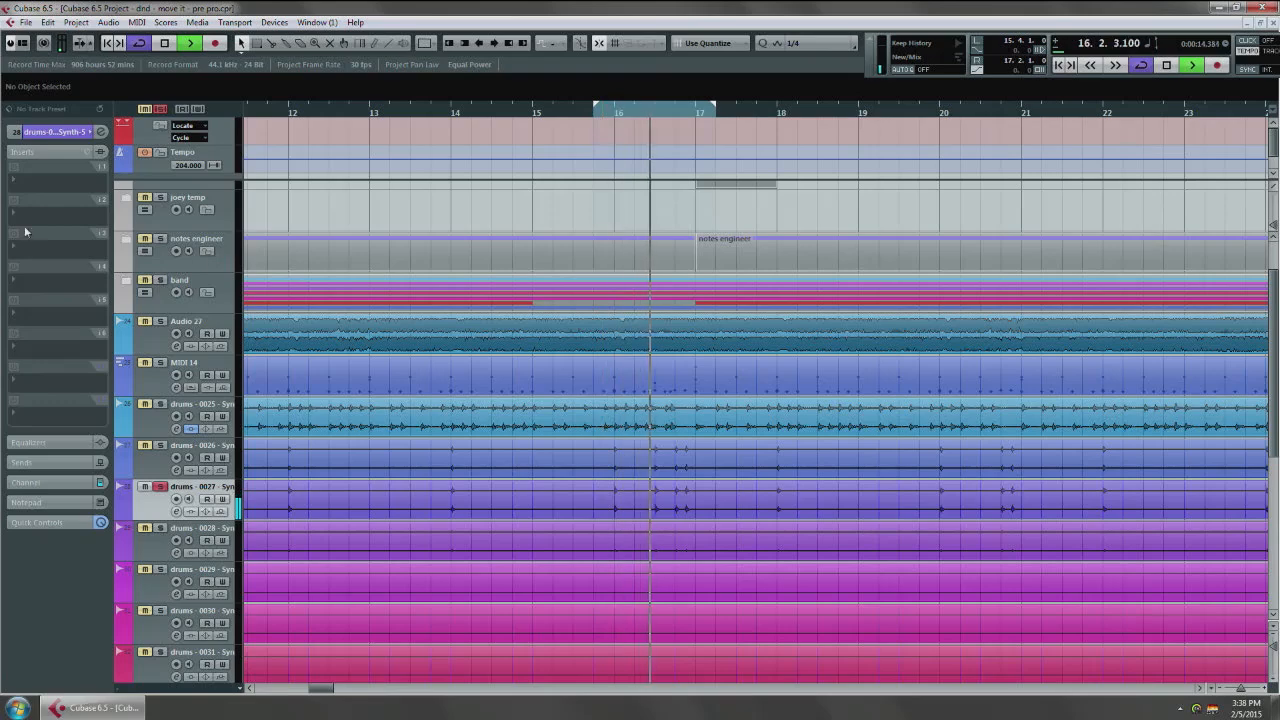
pyautogui.click(34, 177)
pyautogui.moveTo(76, 343)
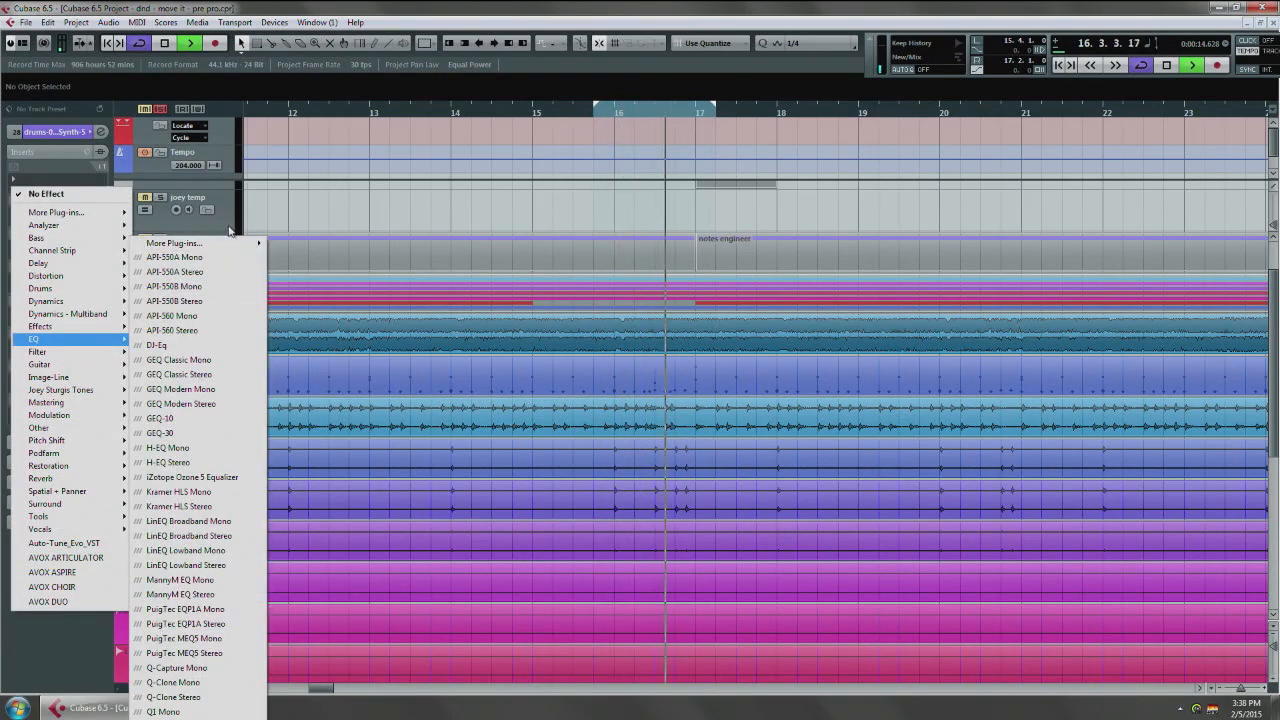
pyautogui.moveTo(230, 244)
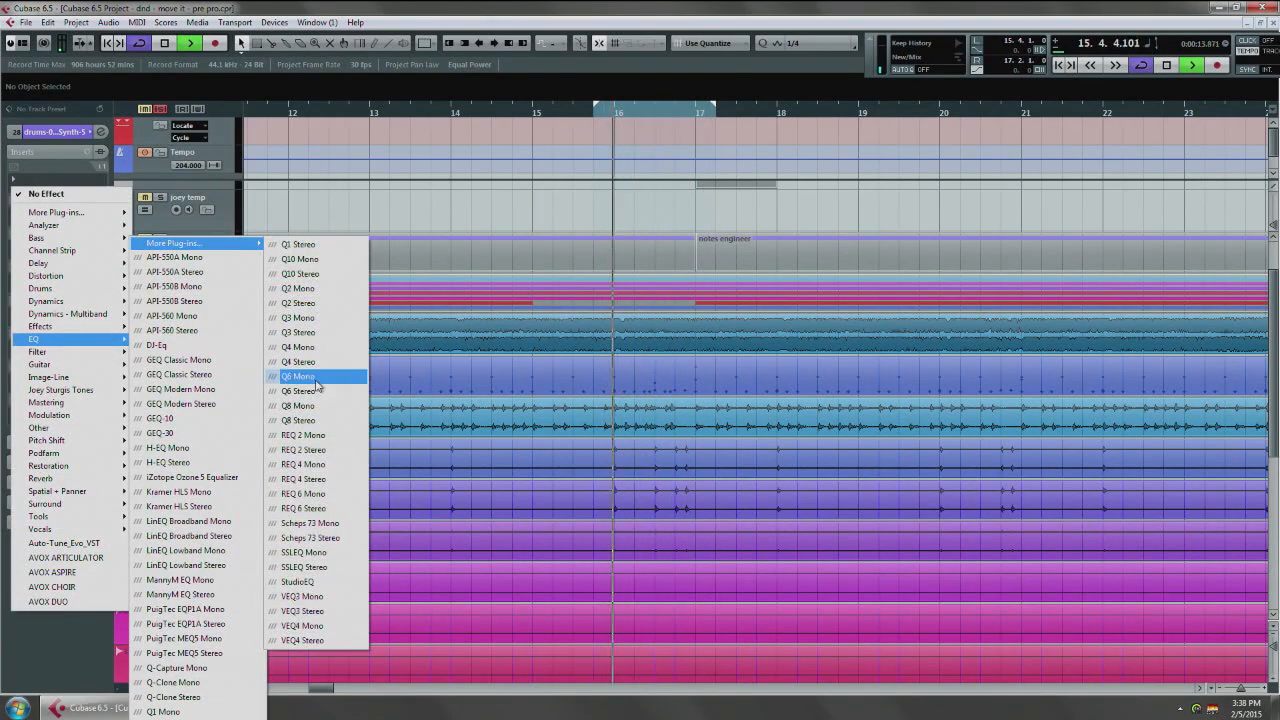
pyautogui.click(327, 272)
# Step: Sweep Q10 band 5 as a narrow boost with Q 100, and cut it to -18 dB at about 465 Hz
pyautogui.moveTo(633, 286); pyautogui.dragTo(641, 240)
pyautogui.moveTo(661, 435); pyautogui.dragTo(659, 345)
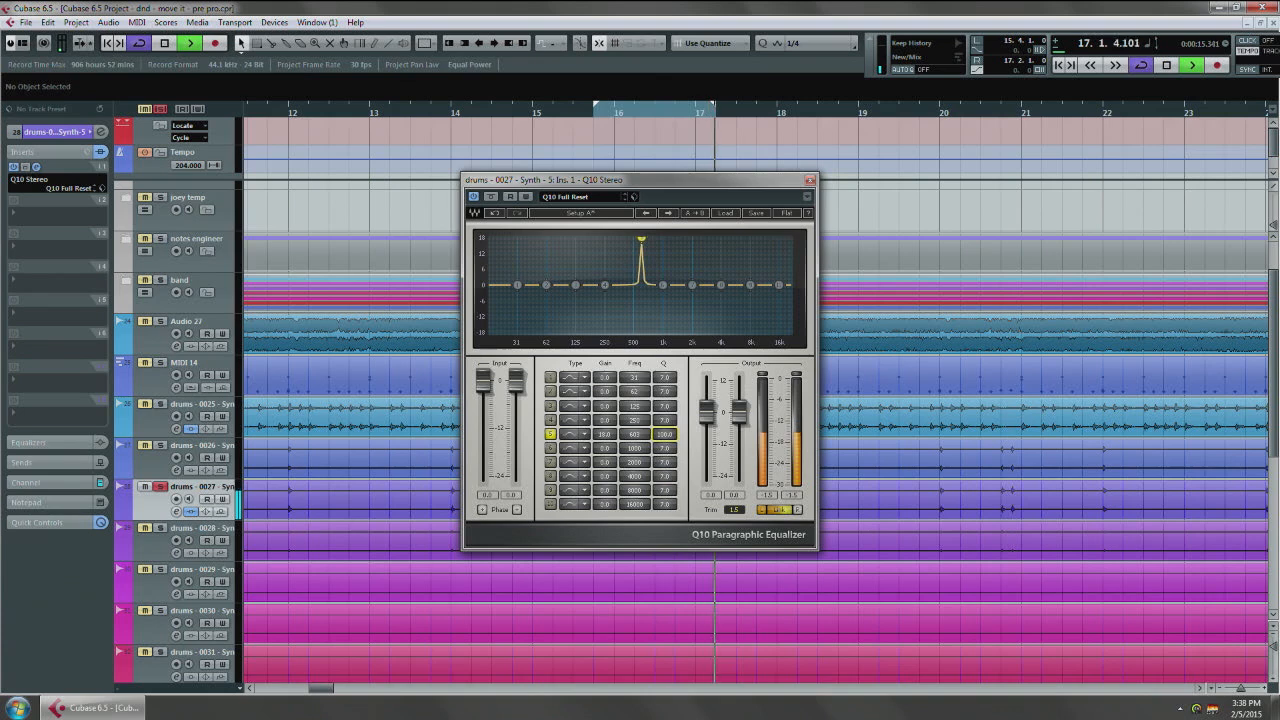
pyautogui.moveTo(641, 240); pyautogui.dragTo(631, 240)
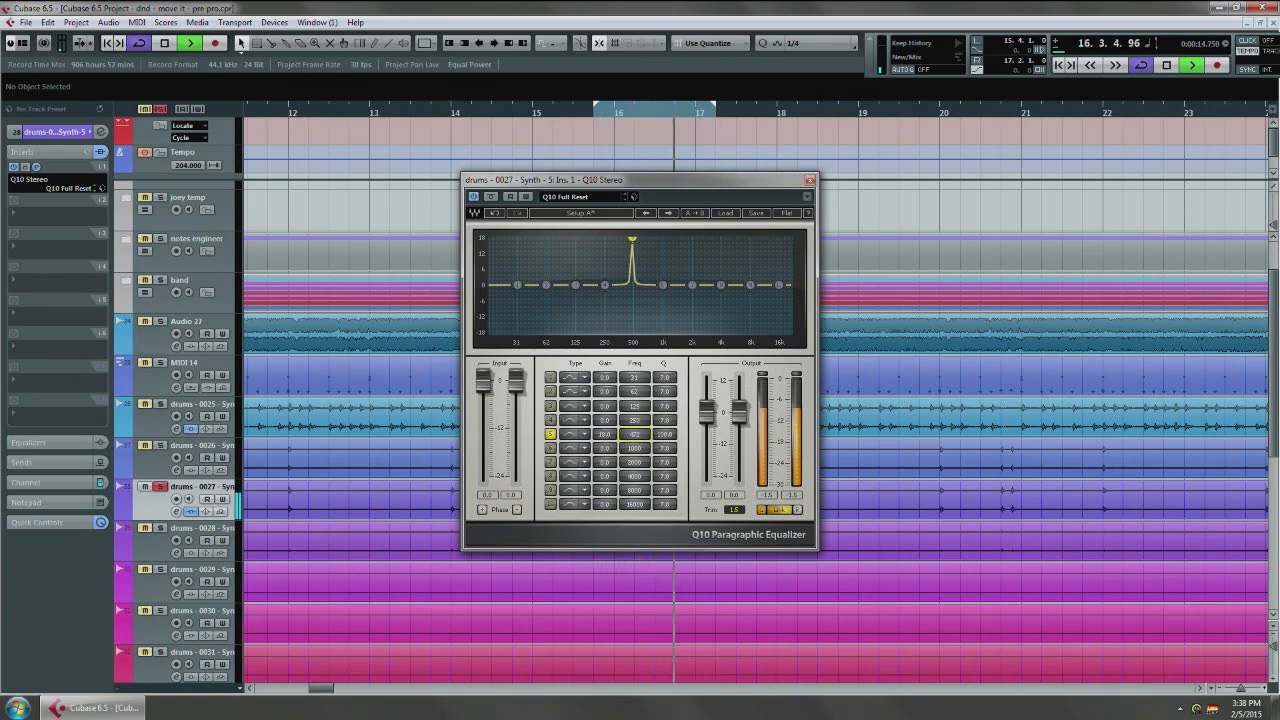
pyautogui.moveTo(635, 437); pyautogui.dragTo(605, 500)
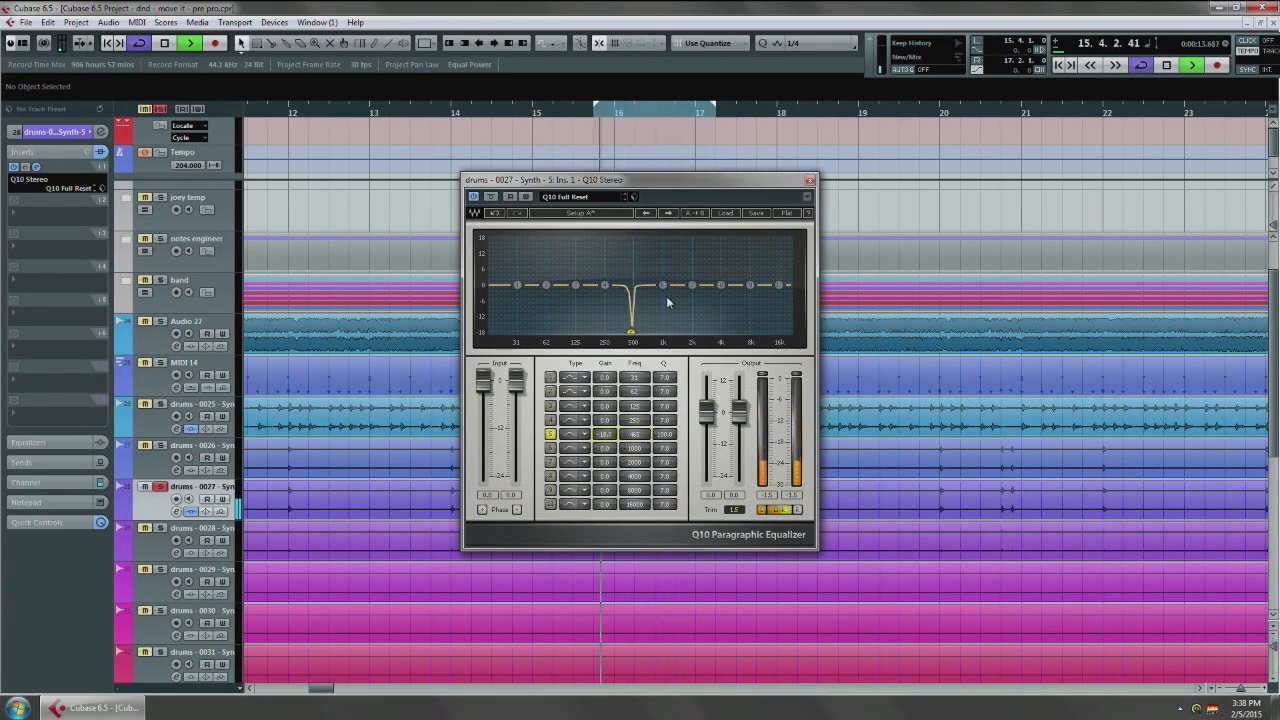
# Step: Audition the looped drums - 0027 range with the first narrow notch in Q10, restarting playback to hear each hit
pyautogui.press('space')
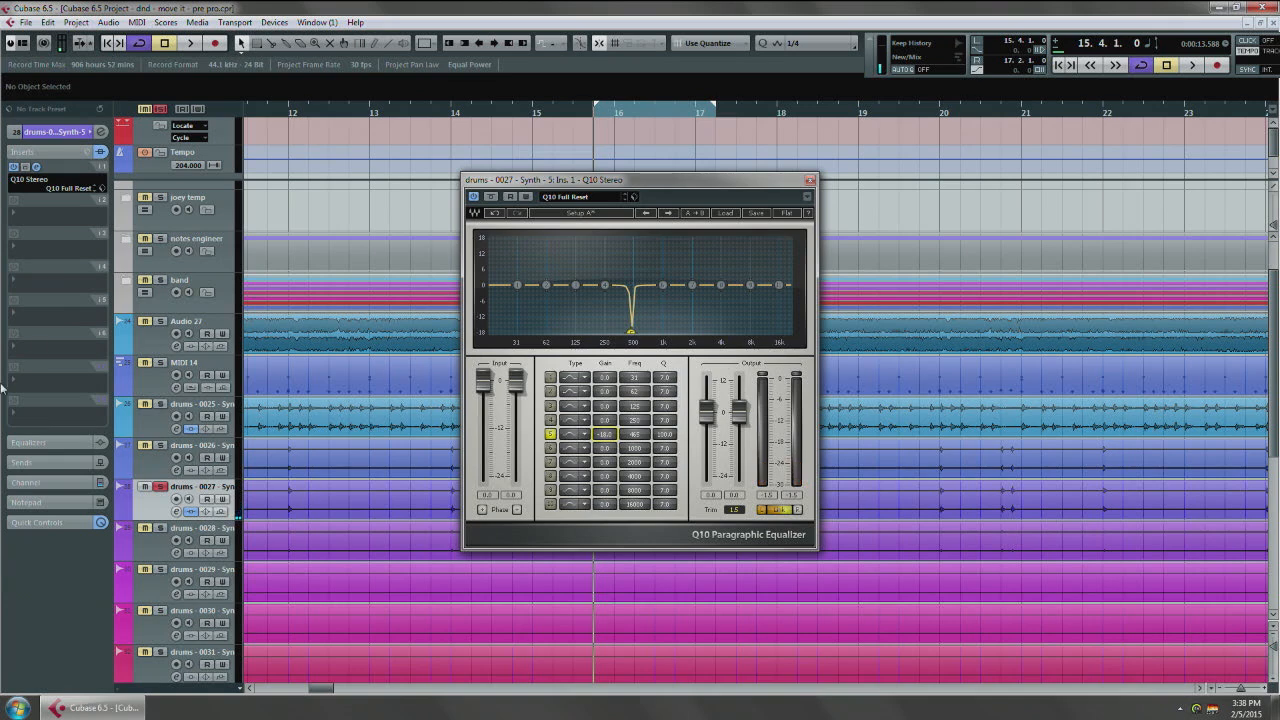
pyautogui.press('space')
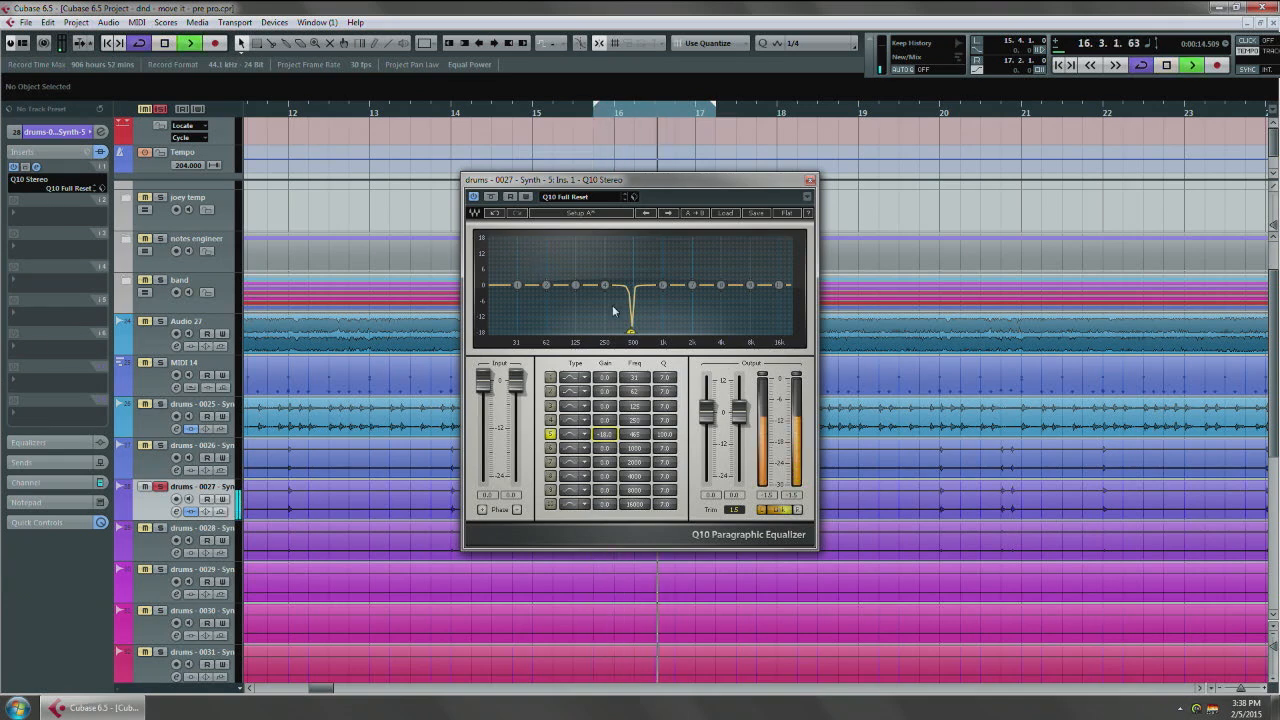
pyautogui.click(481, 198)
pyautogui.click(481, 198)
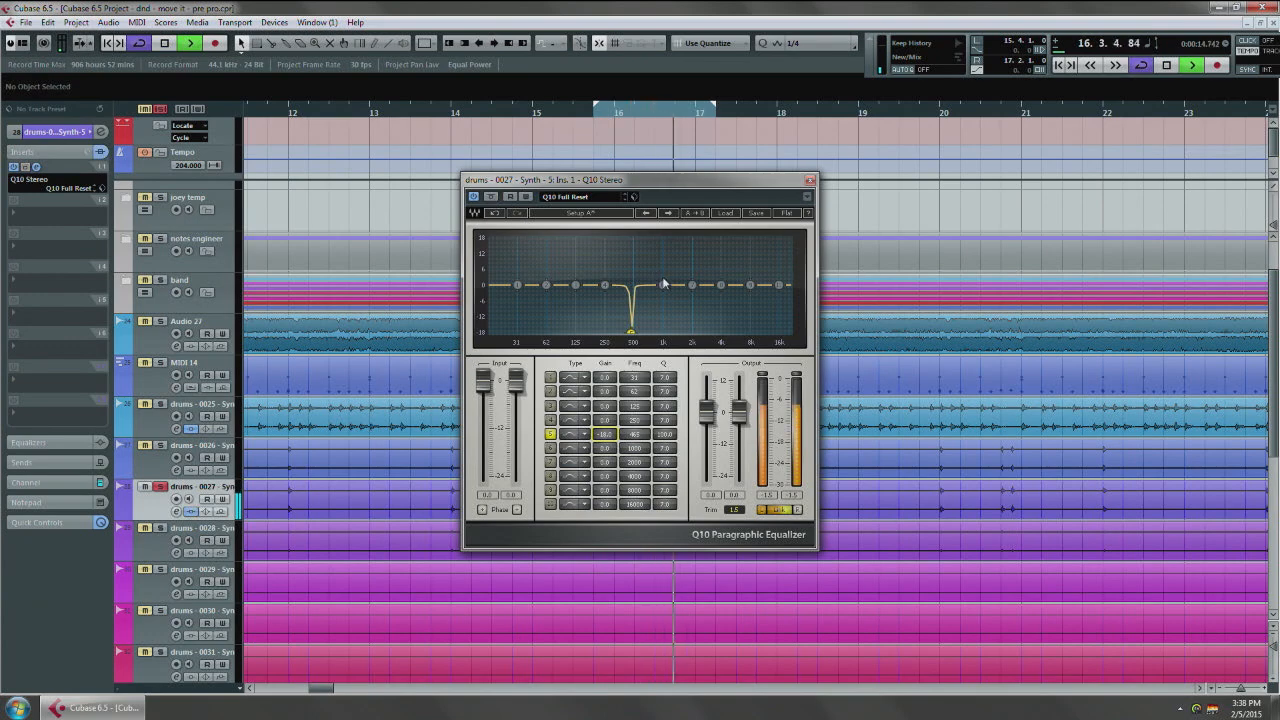
pyautogui.press('space')
pyautogui.press('space')
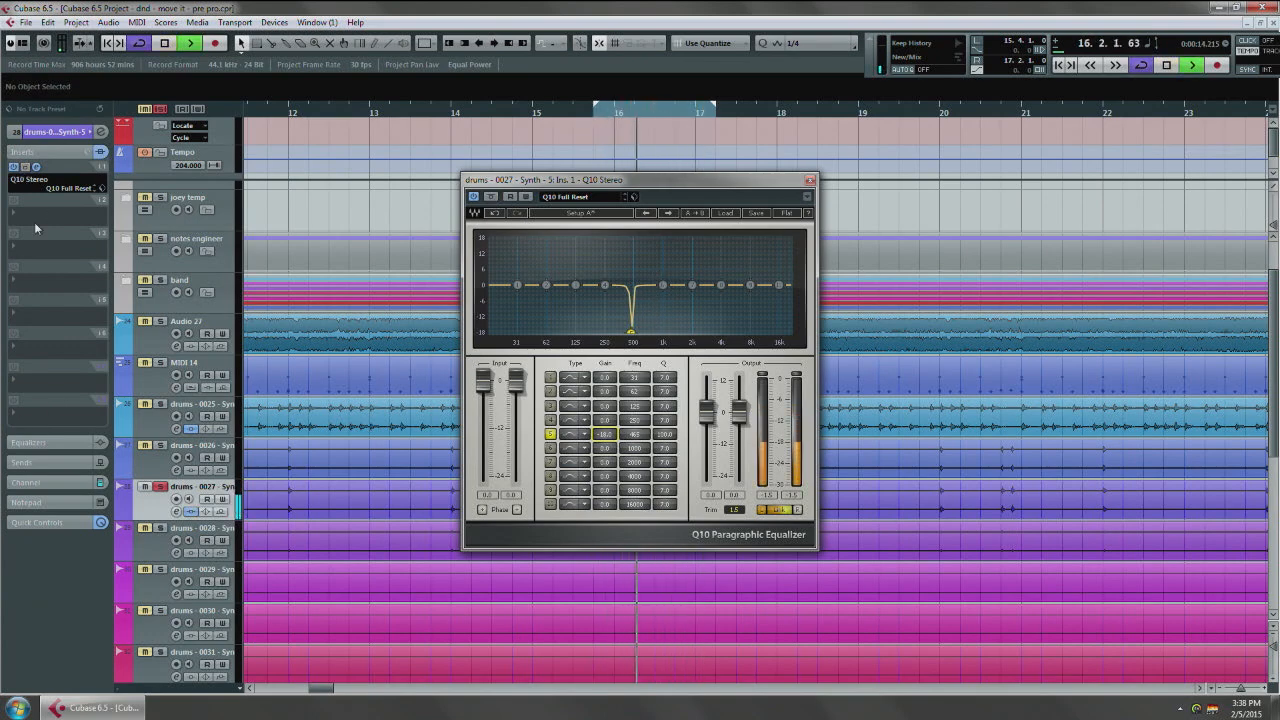
pyautogui.press('space')
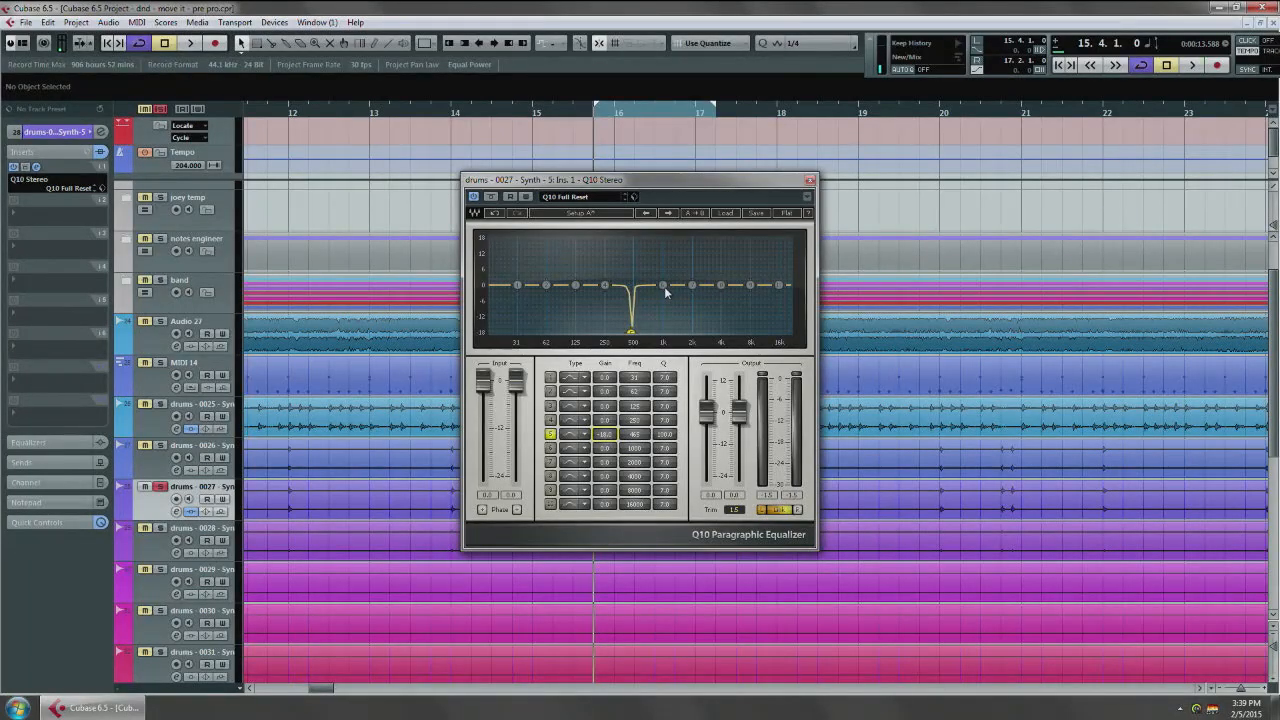
# Step: Sweep Q10 band 6 as a narrow boost with Q 100, and cut it to -18 dB at about 612 Hz
pyautogui.press('space')
pyautogui.moveTo(664, 286); pyautogui.dragTo(650, 241)
pyautogui.moveTo(668, 449); pyautogui.dragTo(676, 418)
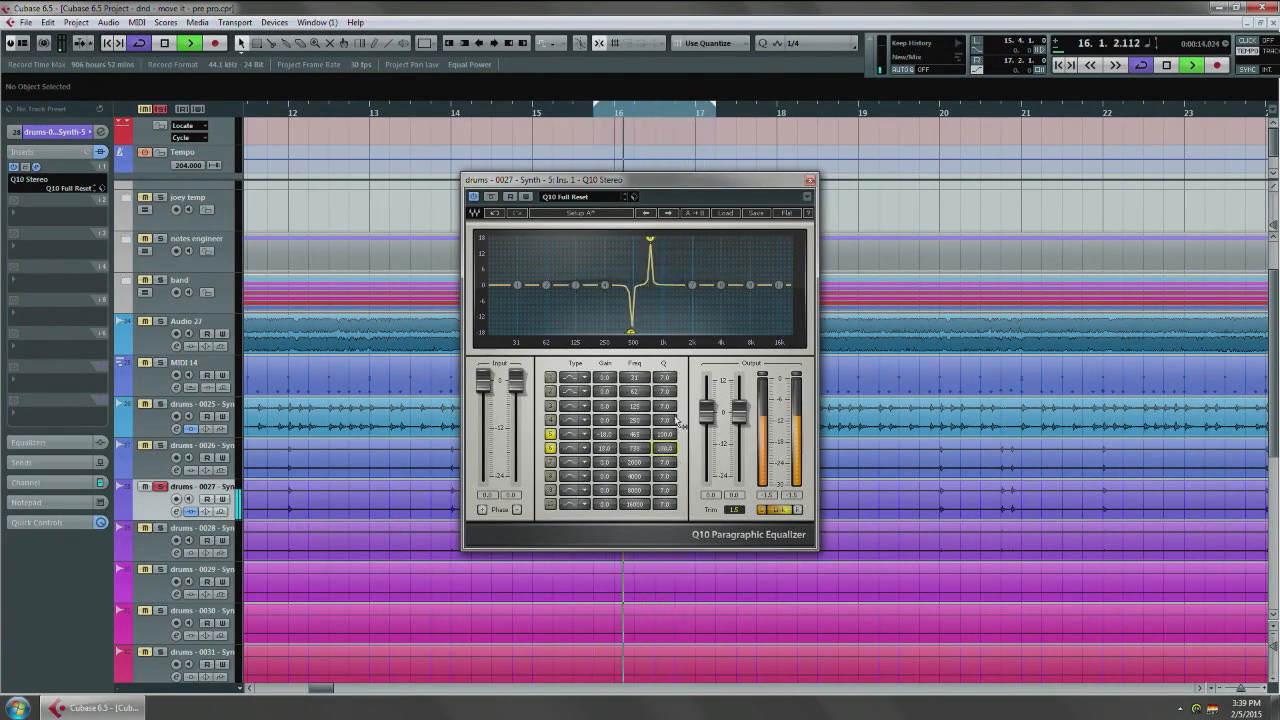
pyautogui.moveTo(651, 242)
pyautogui.mouseDown()
pyautogui.moveTo(649, 297)
pyautogui.moveTo(610, 243)
pyautogui.moveTo(772, 242)
pyautogui.moveTo(643, 240)
pyautogui.mouseUp()
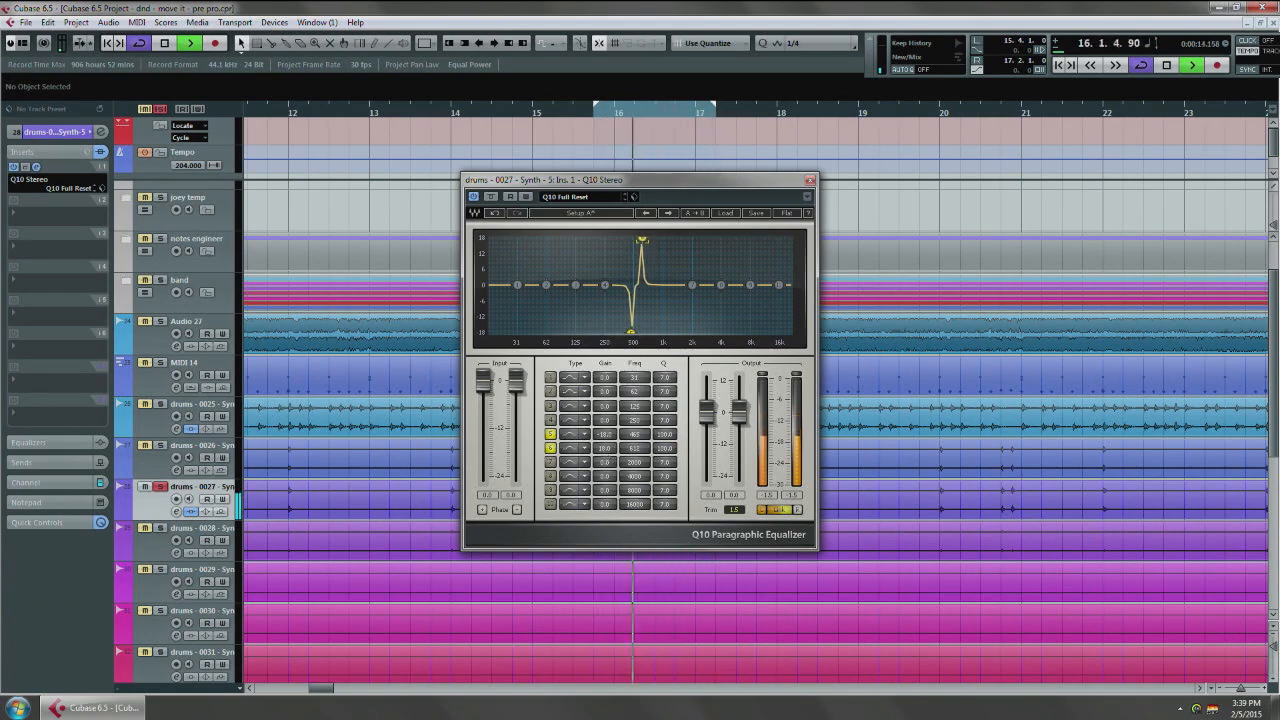
pyautogui.moveTo(604, 447); pyautogui.dragTo(603, 458)
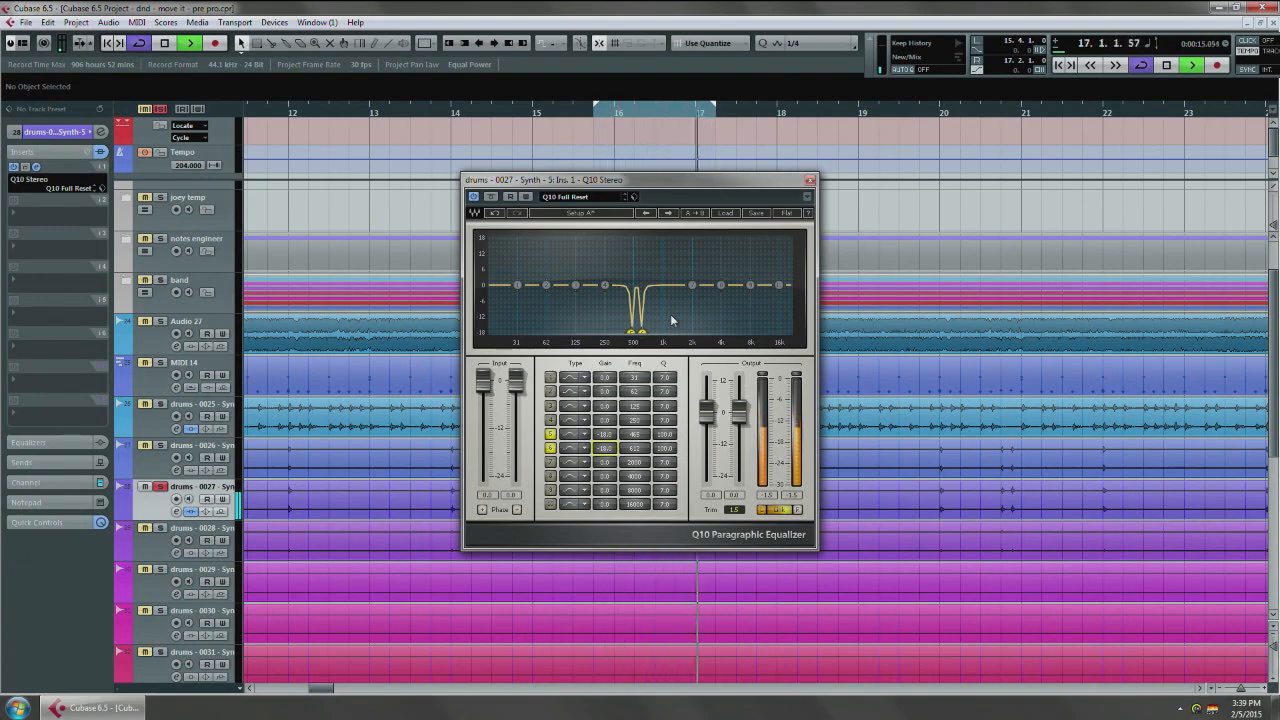
# Step: Compare the loop with Q10 bypassed and active, and try lower frequencies for the band 6 notch
pyautogui.click(492, 197)
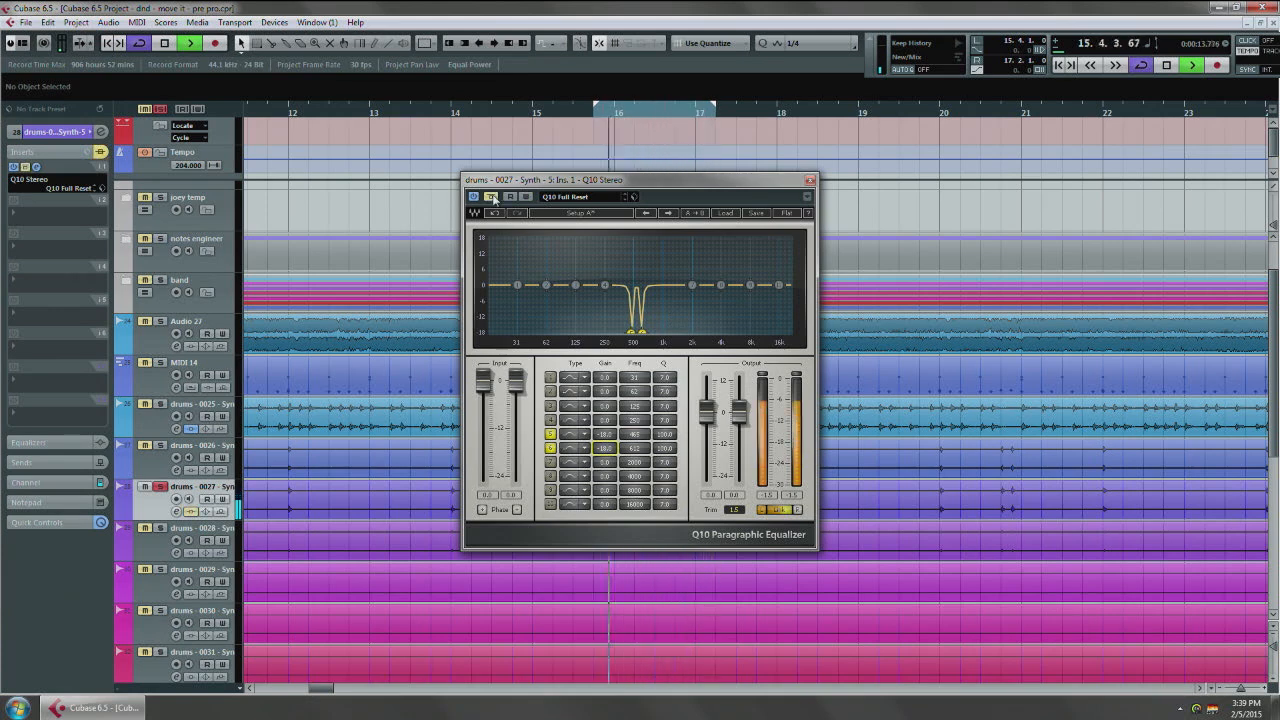
pyautogui.click(492, 197)
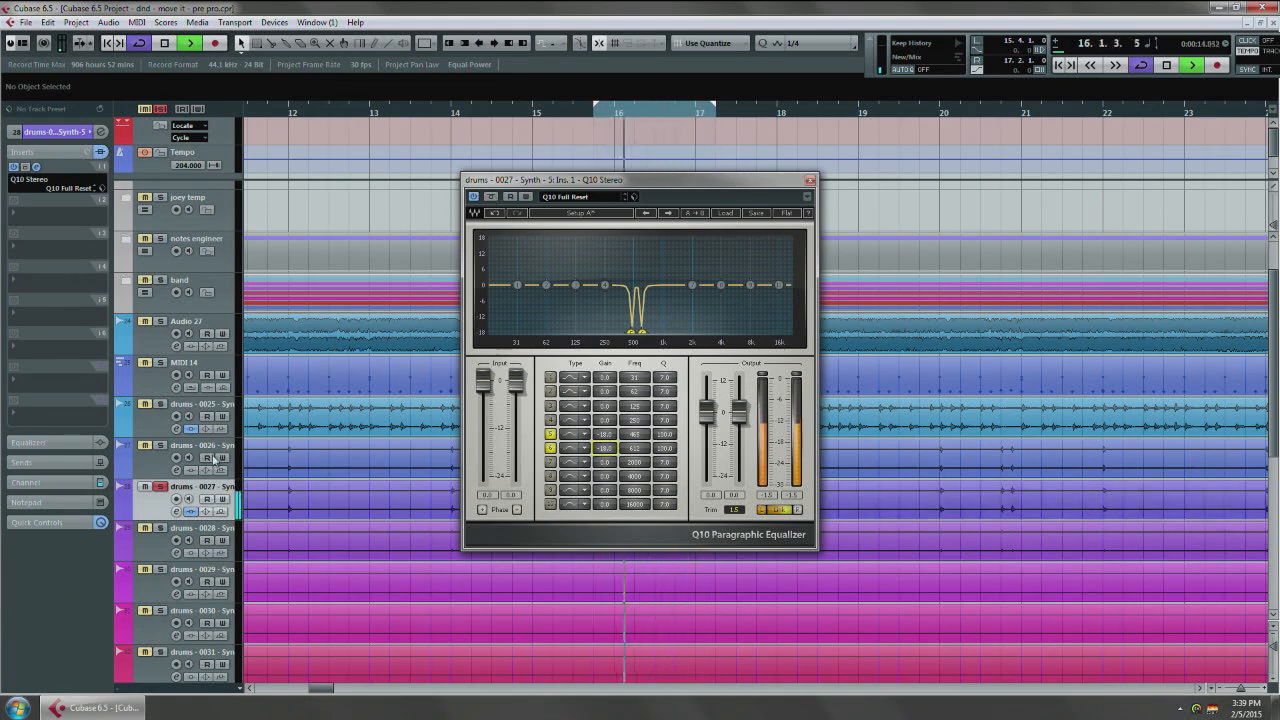
pyautogui.moveTo(641, 331)
pyautogui.mouseDown()
pyautogui.moveTo(652, 331)
pyautogui.moveTo(640, 331)
pyautogui.mouseUp()
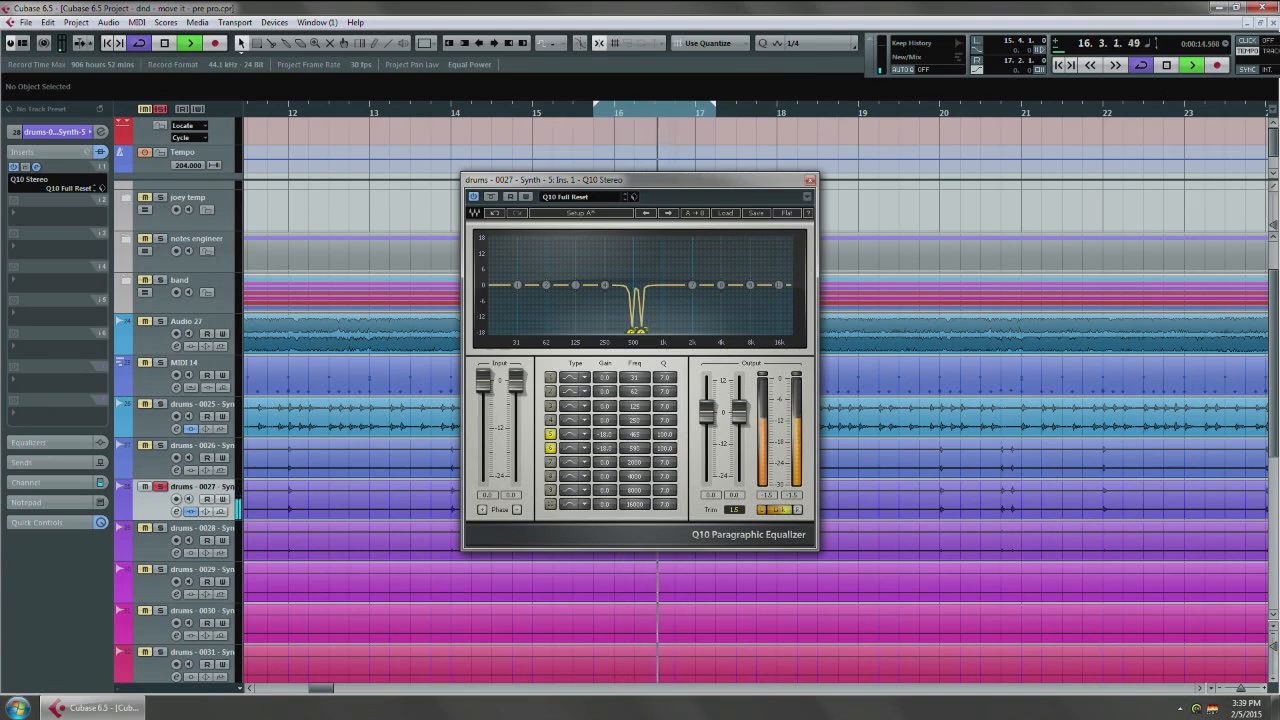
pyautogui.press('space')
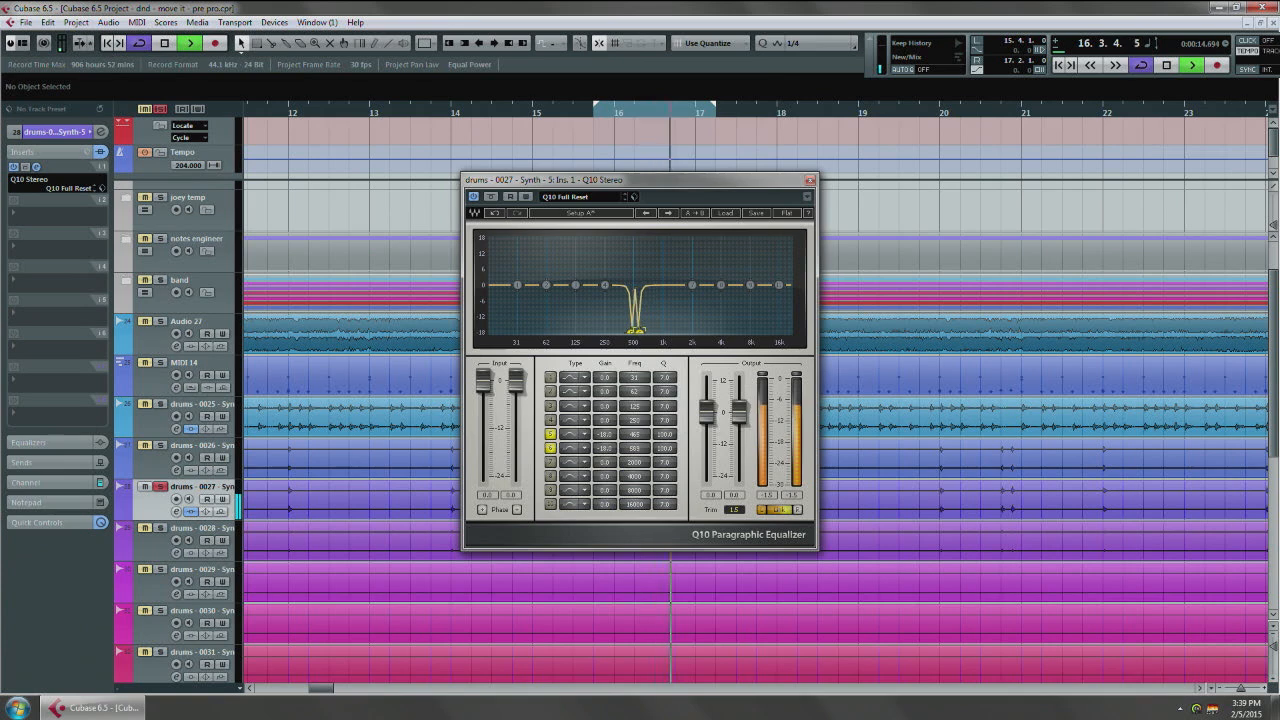
pyautogui.press('space')
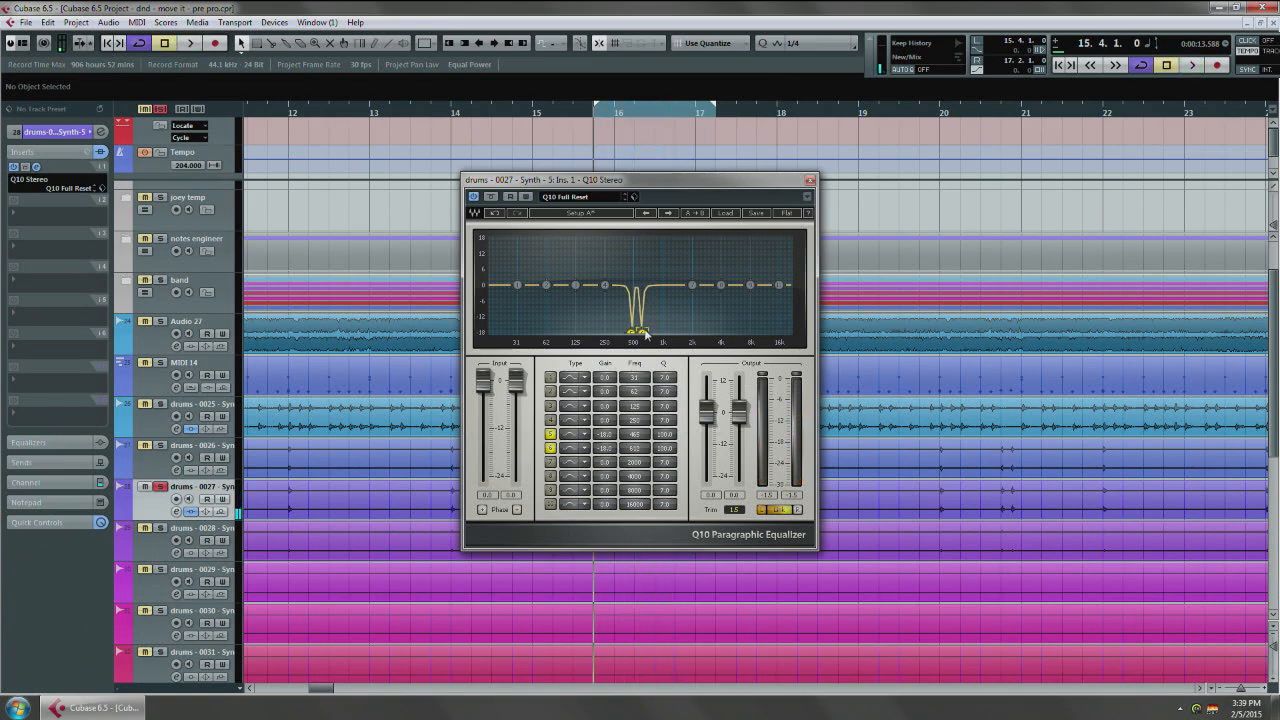
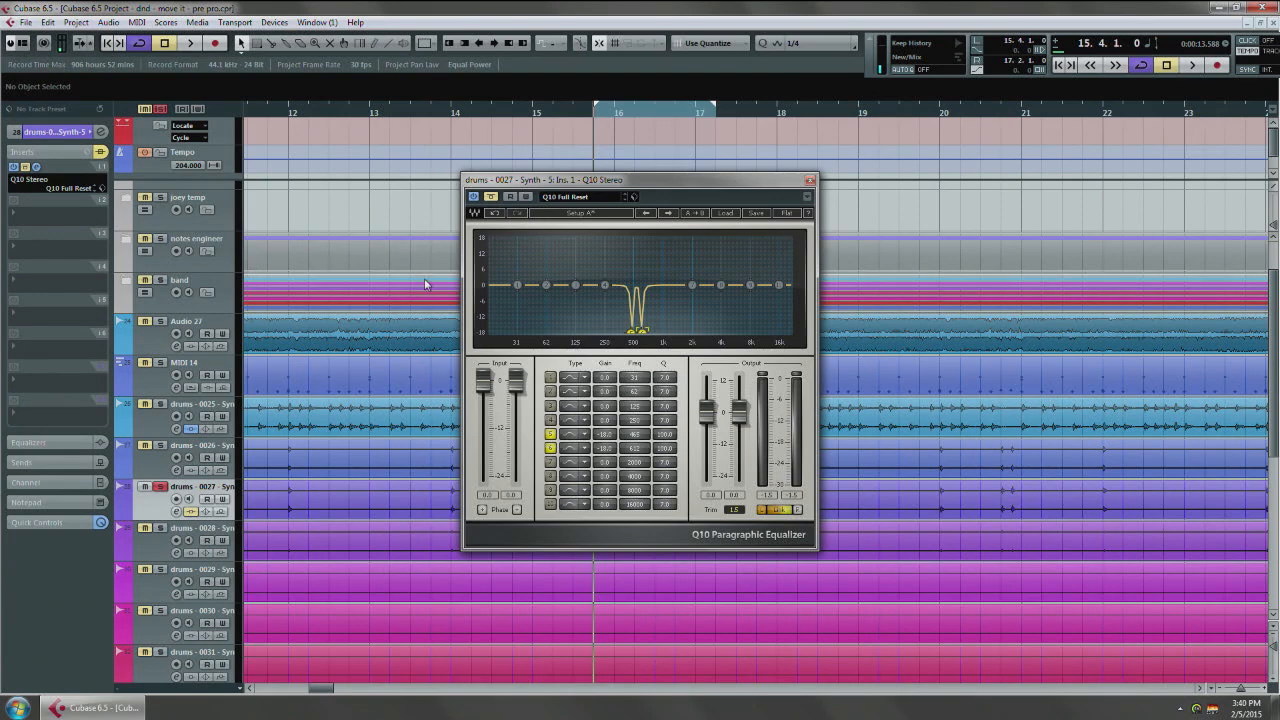
# Step: Audition the loop with Q10 bypassed, replay it with the EQ active, and stop playback
pyautogui.press('space')
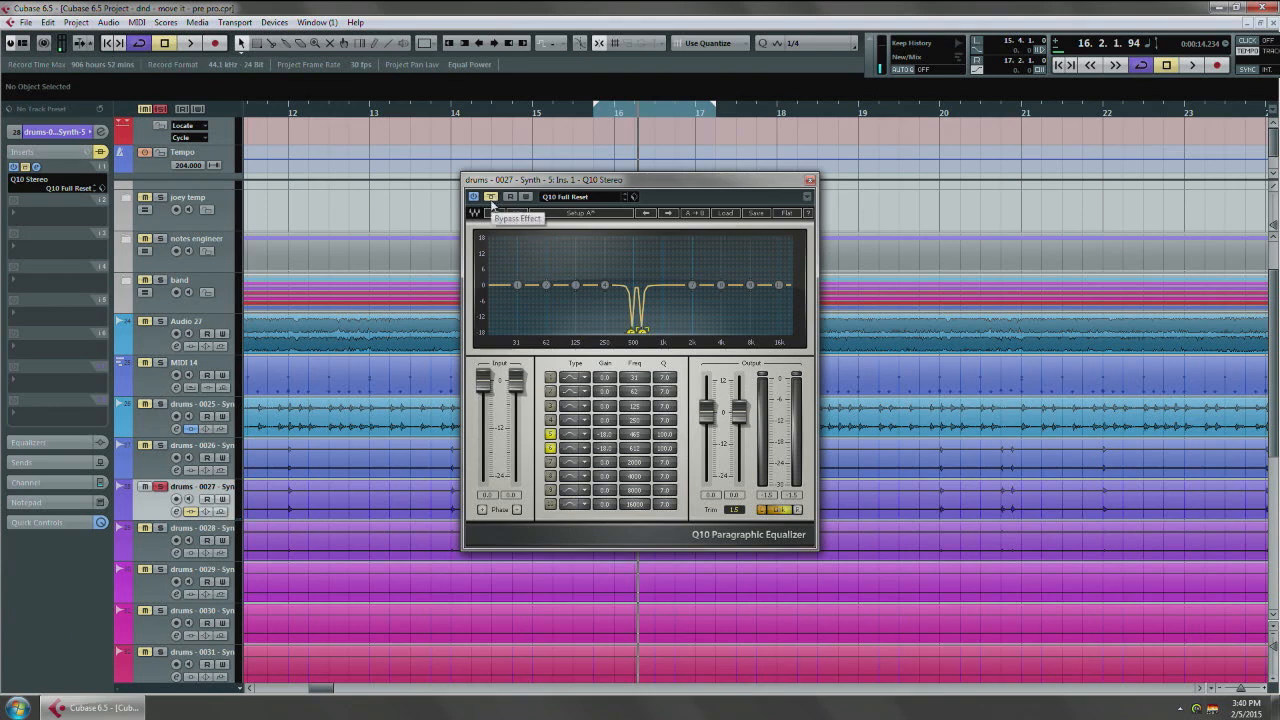
pyautogui.press('space')
pyautogui.press('space')
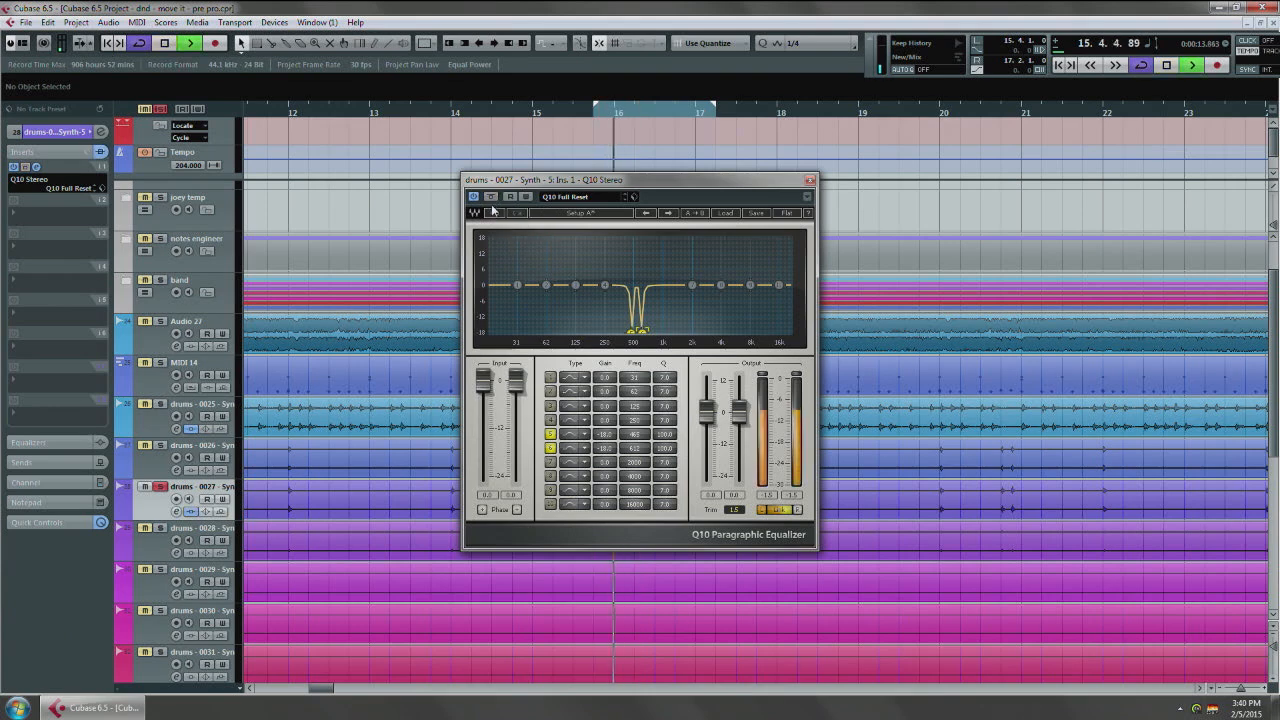
pyautogui.press('space')
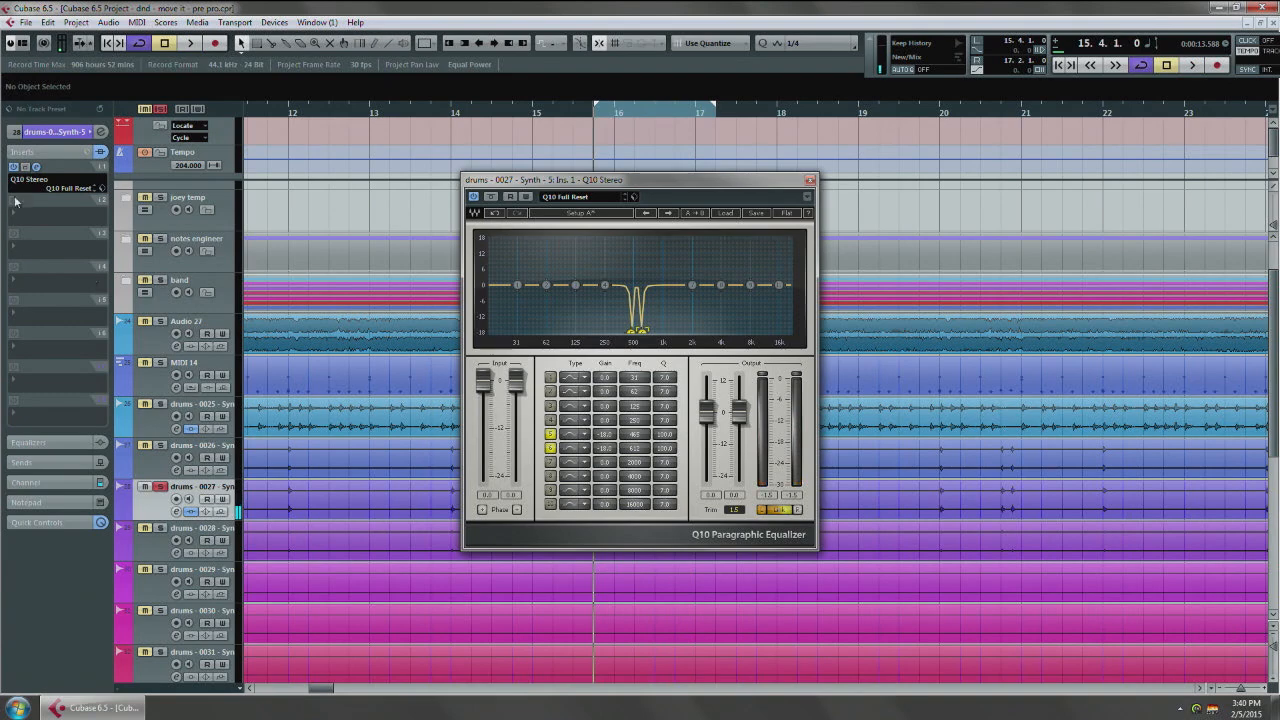
# Step: Close the Q10 editor and load SSLChannel Stereo in the second insert slot of drums - 0027
pyautogui.click(37, 167)
pyautogui.click(36, 212)
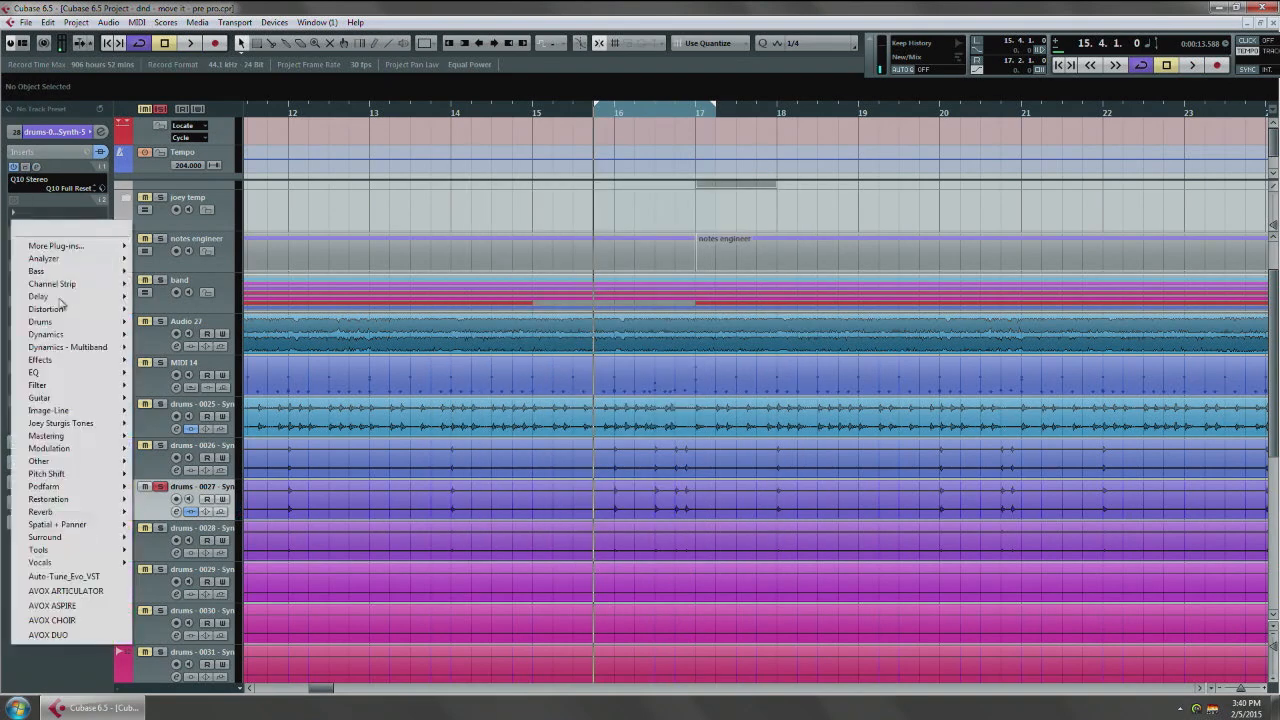
pyautogui.moveTo(60, 334)
pyautogui.moveTo(236, 244)
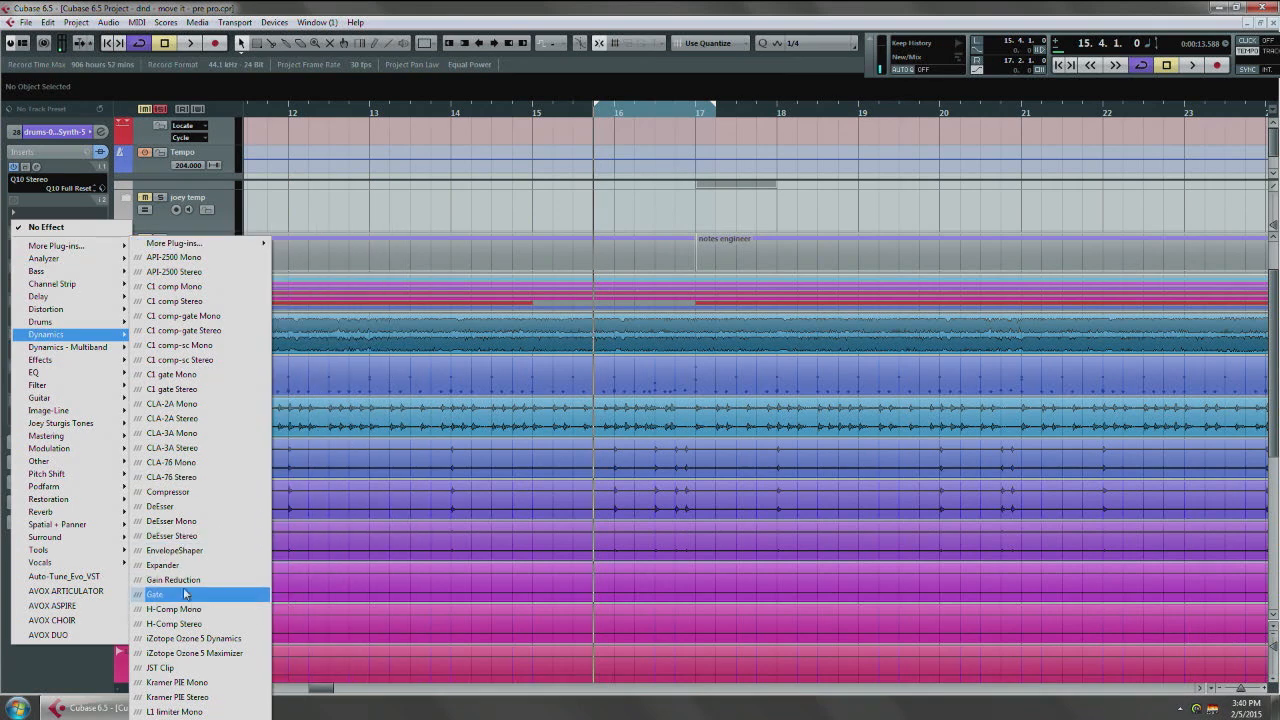
pyautogui.moveTo(85, 289)
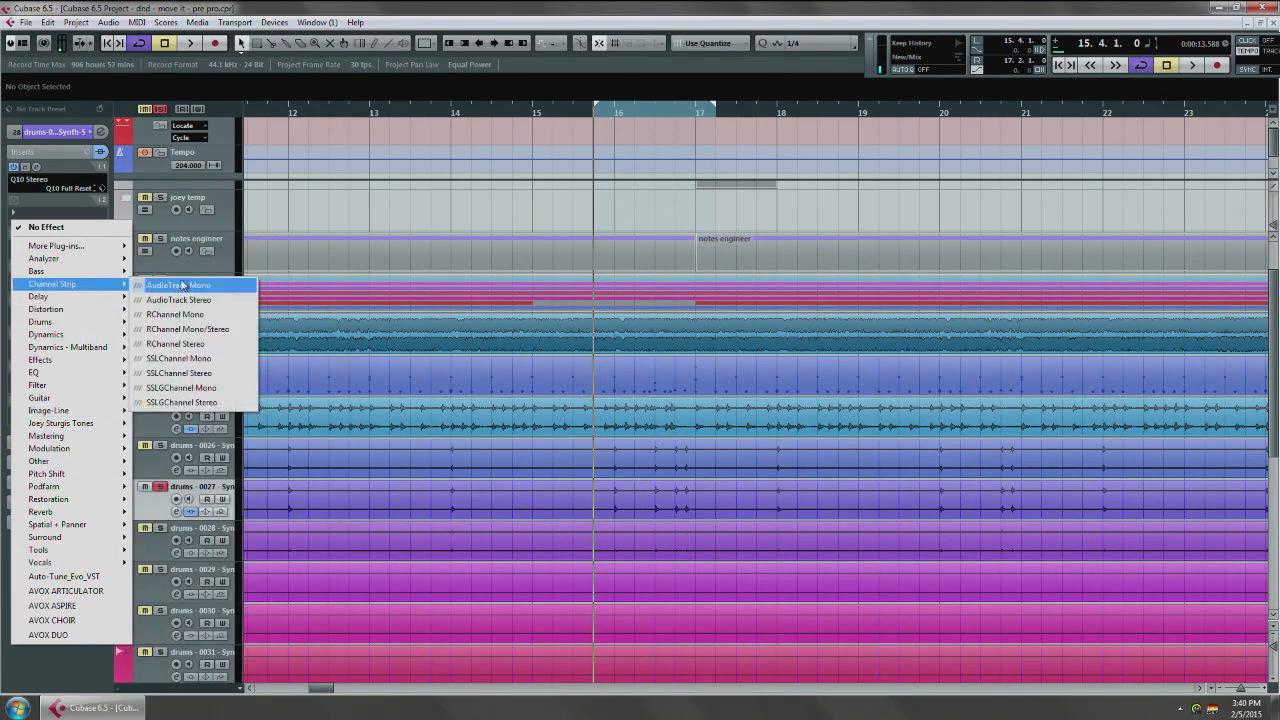
pyautogui.click(204, 377)
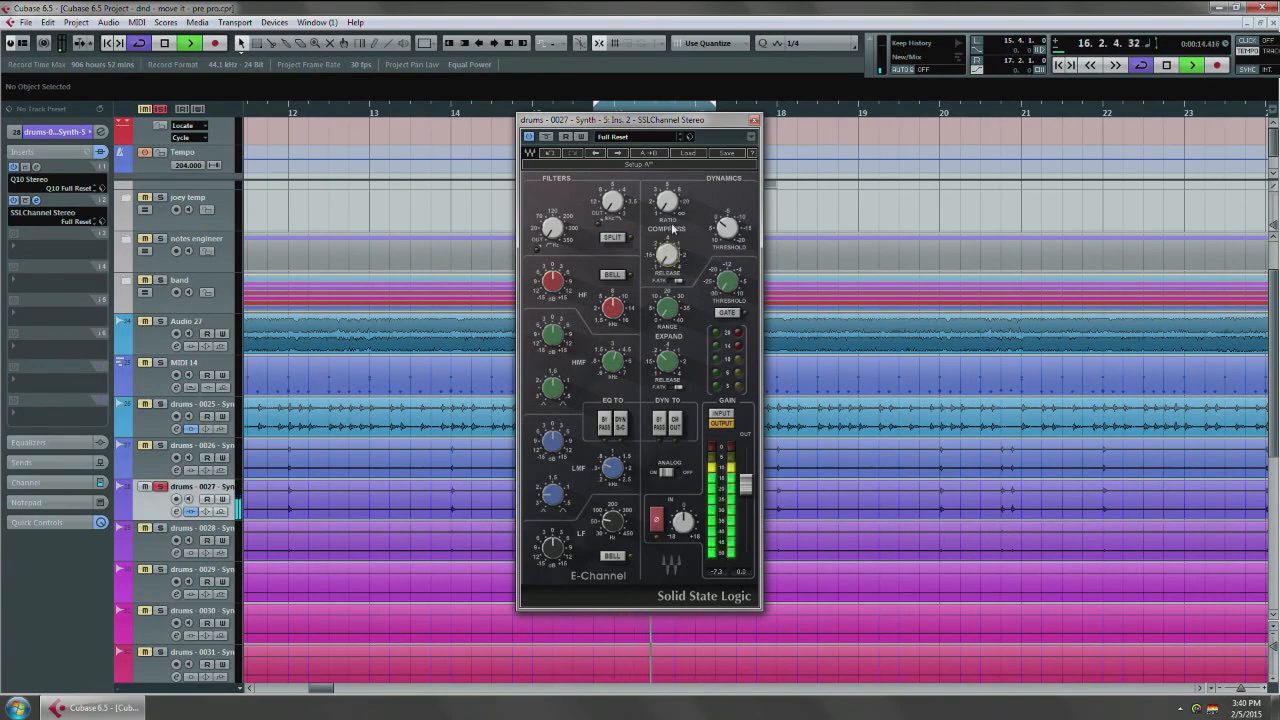
# Step: Raise the SSLChannel compressor's ratio, lower its threshold, and toggle its fast attack while auditioning the loop
pyautogui.moveTo(669, 206); pyautogui.dragTo(669, 181)
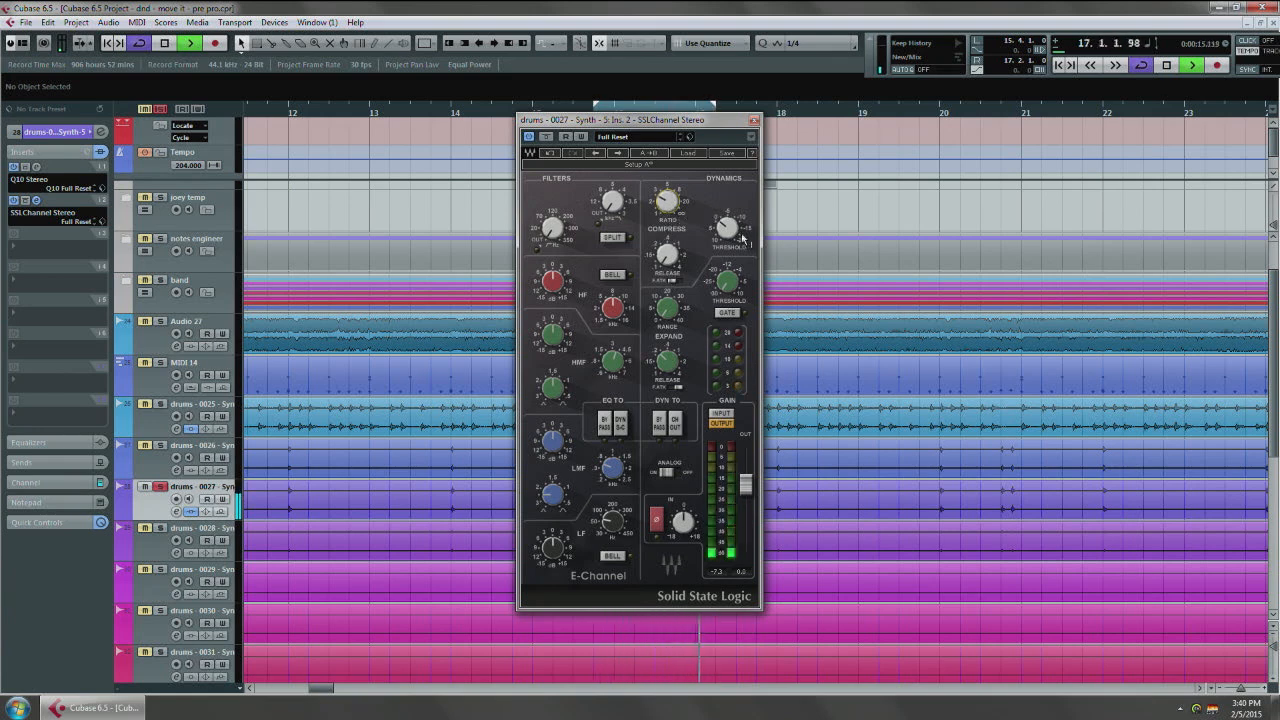
pyautogui.moveTo(728, 232); pyautogui.dragTo(718, 262)
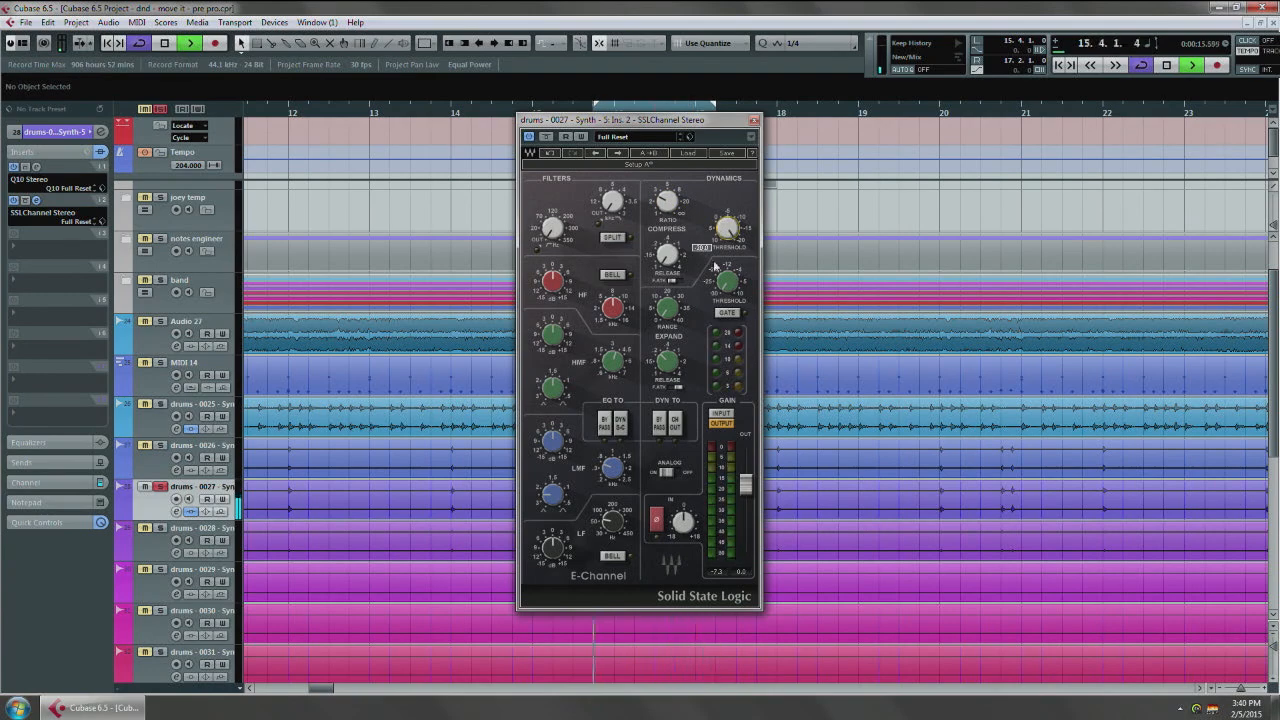
pyautogui.moveTo(668, 195); pyautogui.dragTo(668, 202)
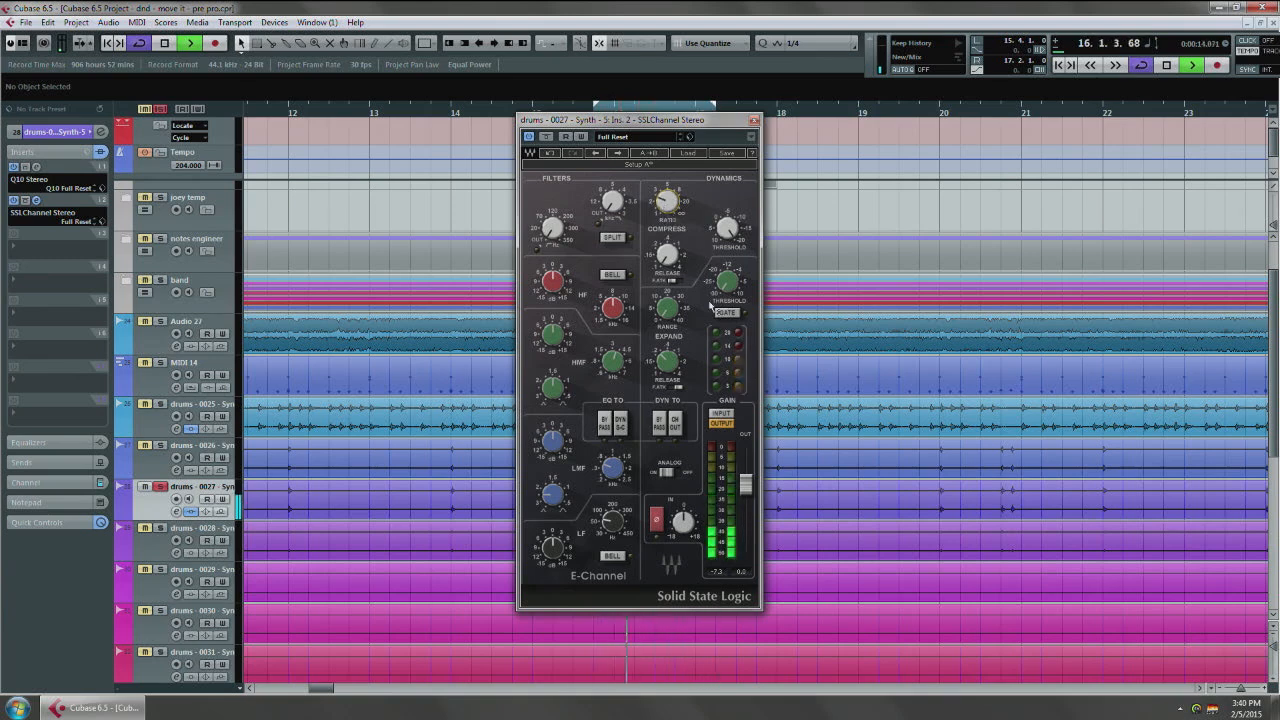
pyautogui.click(677, 284)
pyautogui.press('space')
pyautogui.moveTo(668, 203)
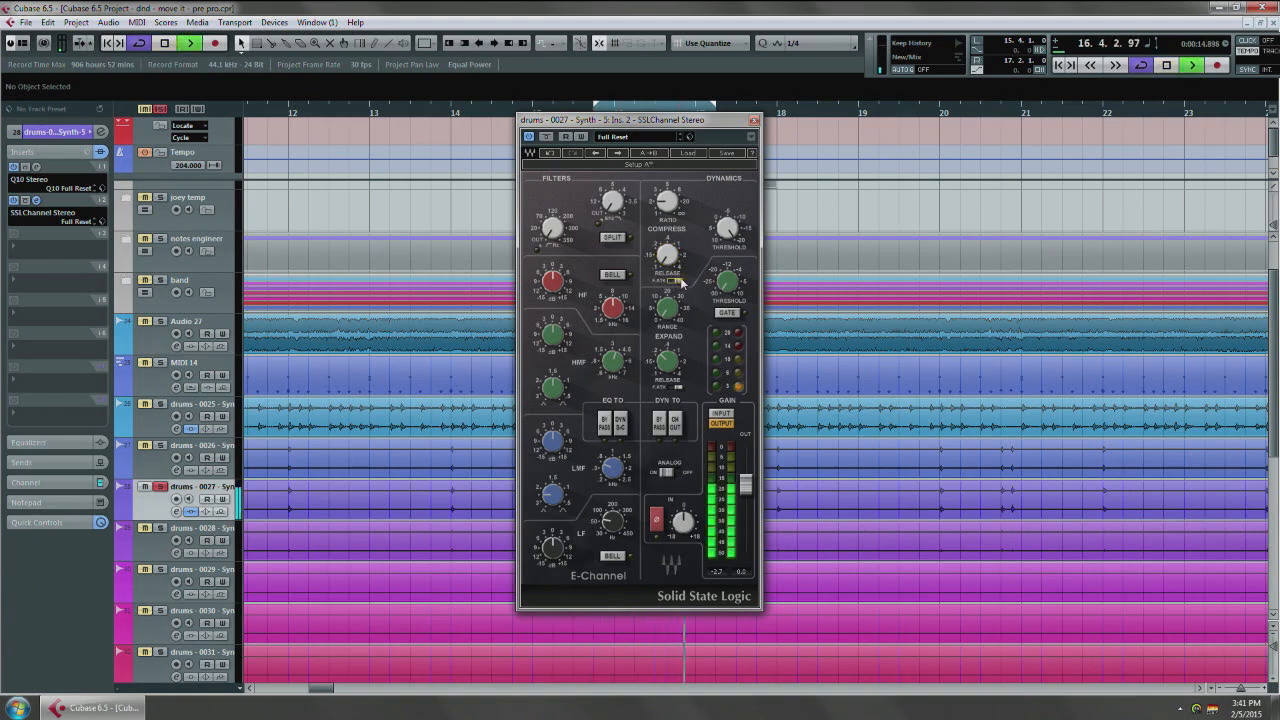
pyautogui.press('space')
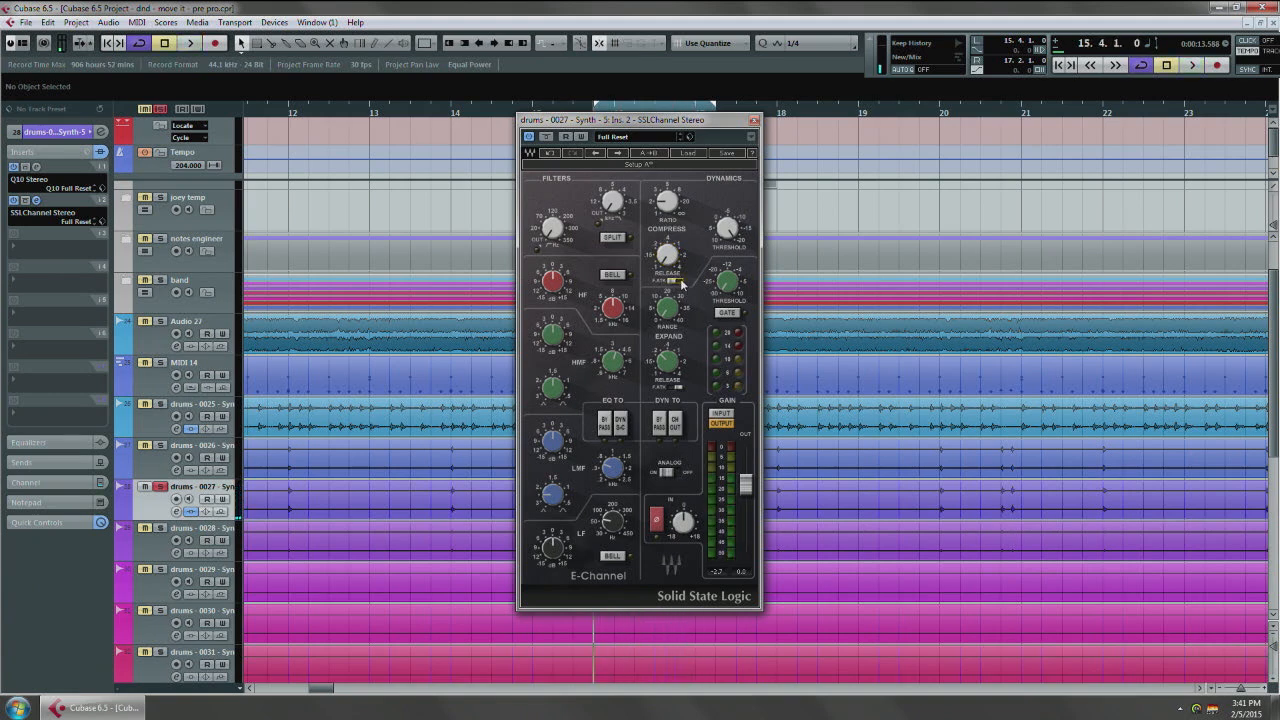
# Step: Audition the loop and boost the SSLChannel's HF gain, raising the HF frequency slightly
pyautogui.press('space')
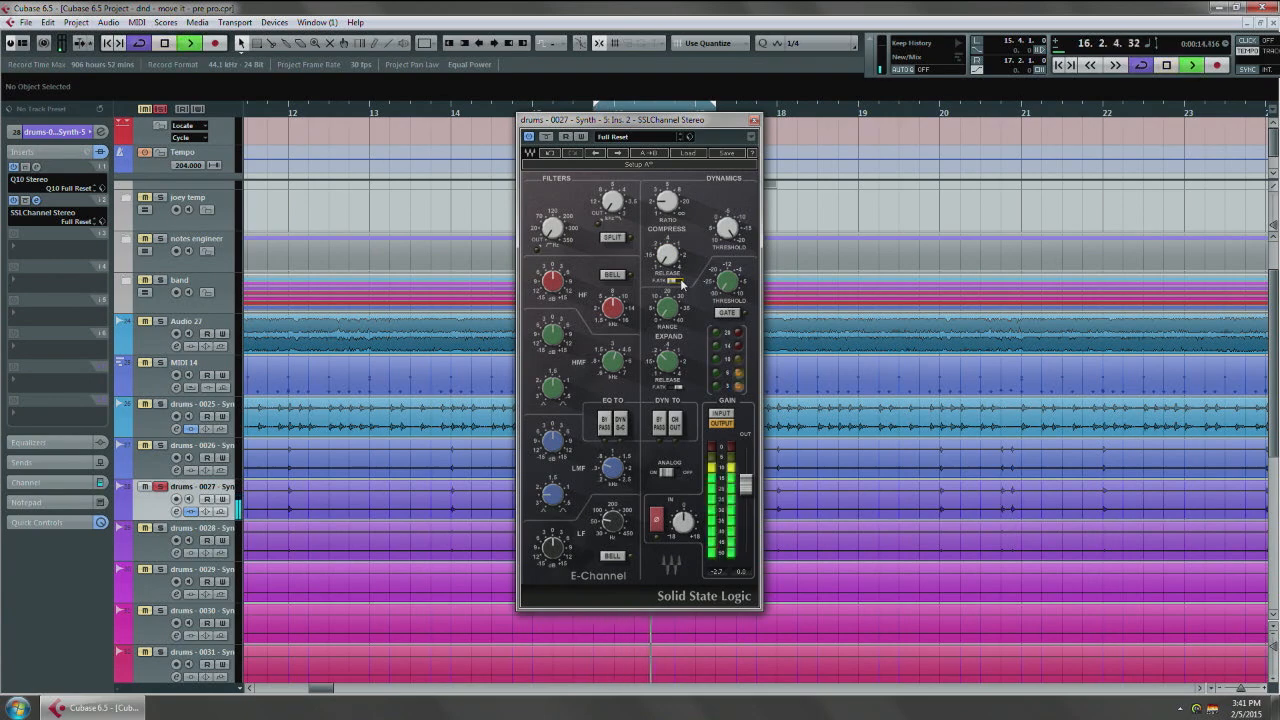
pyautogui.press('space')
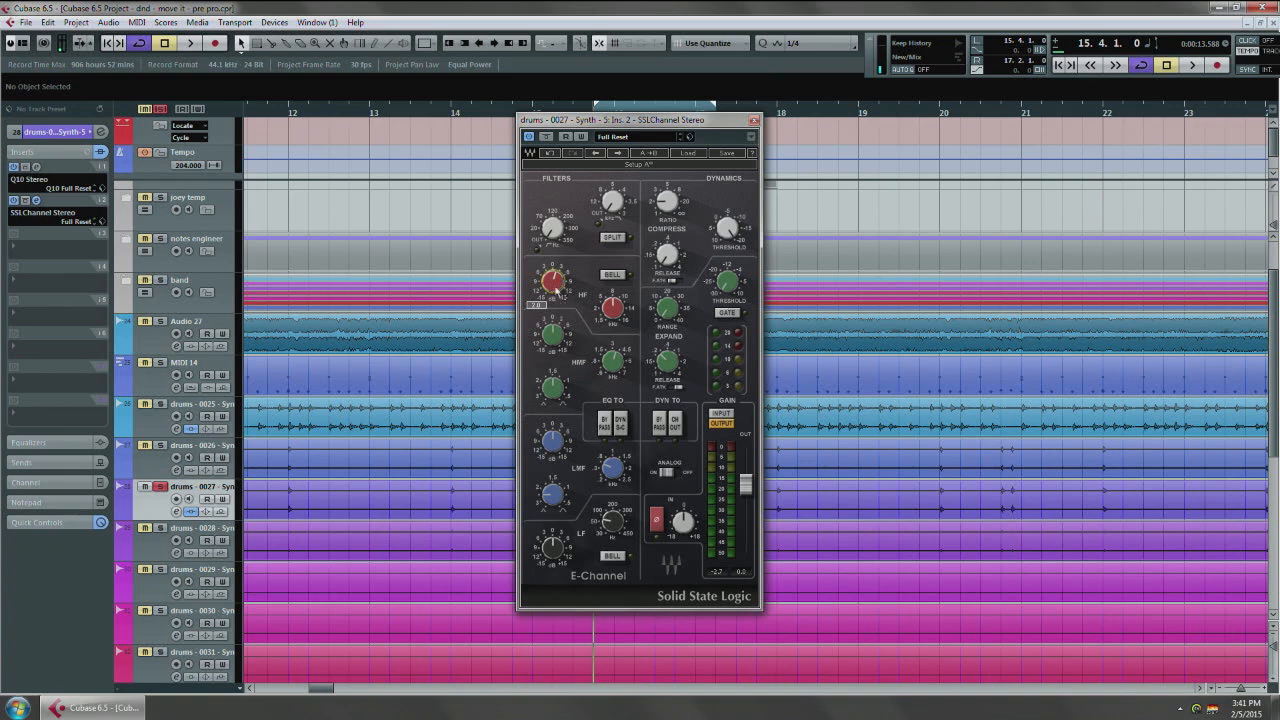
pyautogui.moveTo(555, 287); pyautogui.dragTo(555, 280)
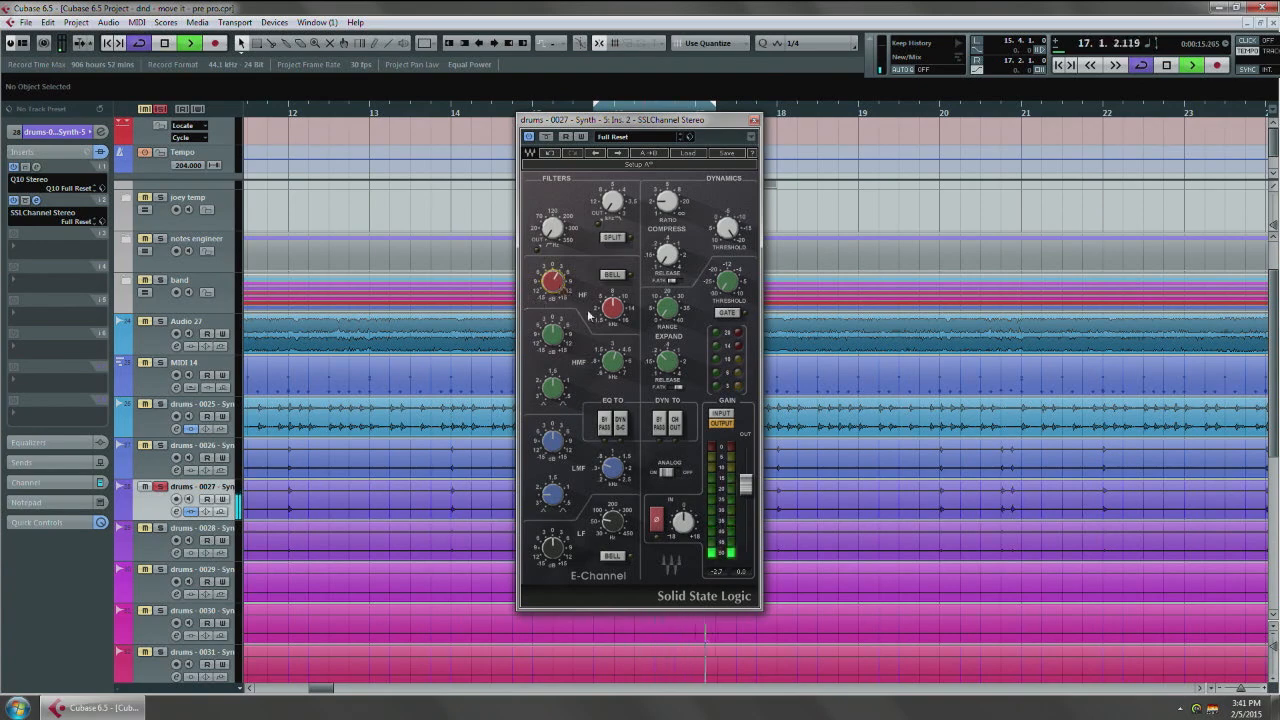
pyautogui.press('space')
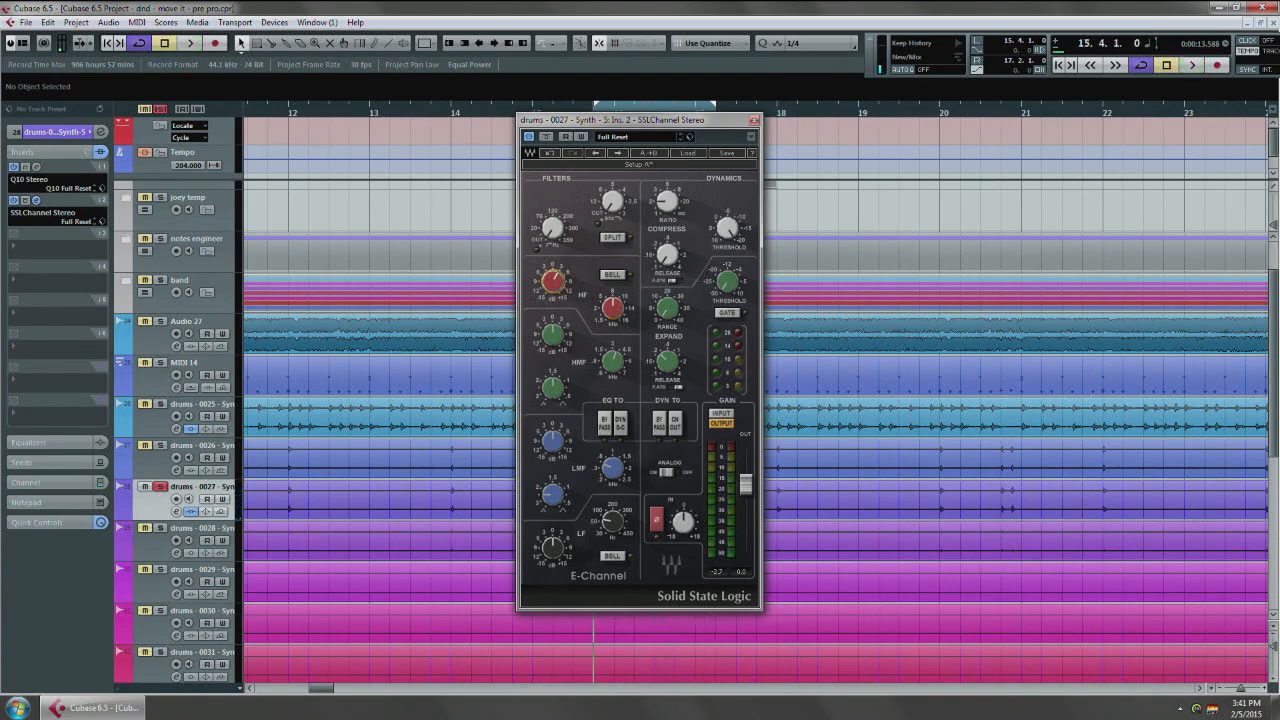
pyautogui.moveTo(552, 286); pyautogui.dragTo(552, 258)
pyautogui.moveTo(612, 306); pyautogui.dragTo(612, 300)
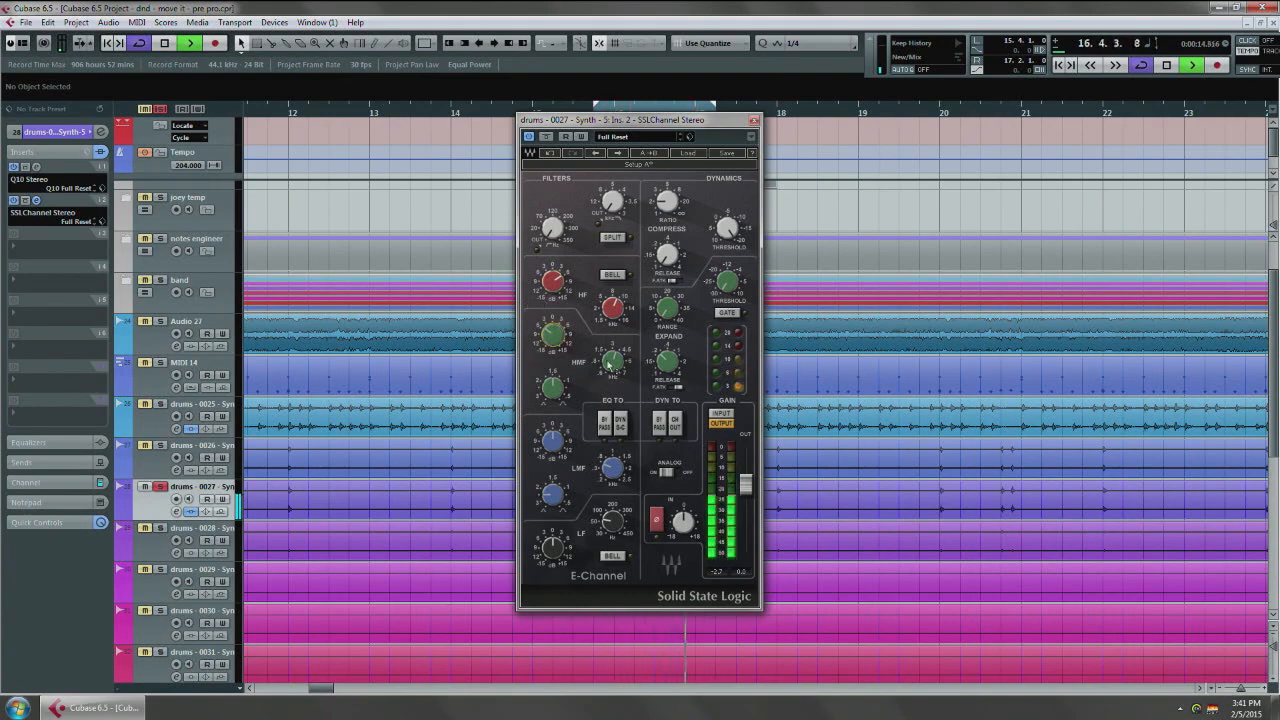
# Step: Lower the SSLChannel's HMF Q and LMF gain, and boost the LF band in bell mode with a raised frequency
pyautogui.moveTo(552, 390); pyautogui.dragTo(552, 412)
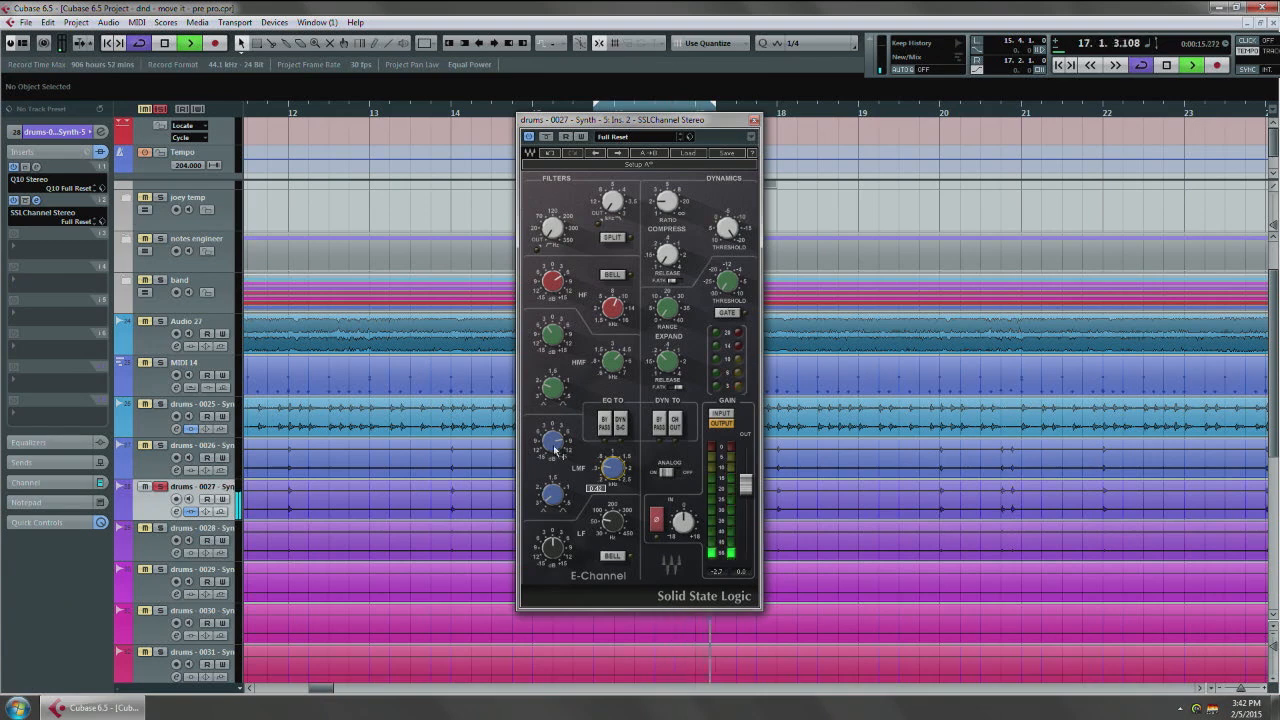
pyautogui.moveTo(555, 450); pyautogui.dragTo(555, 482)
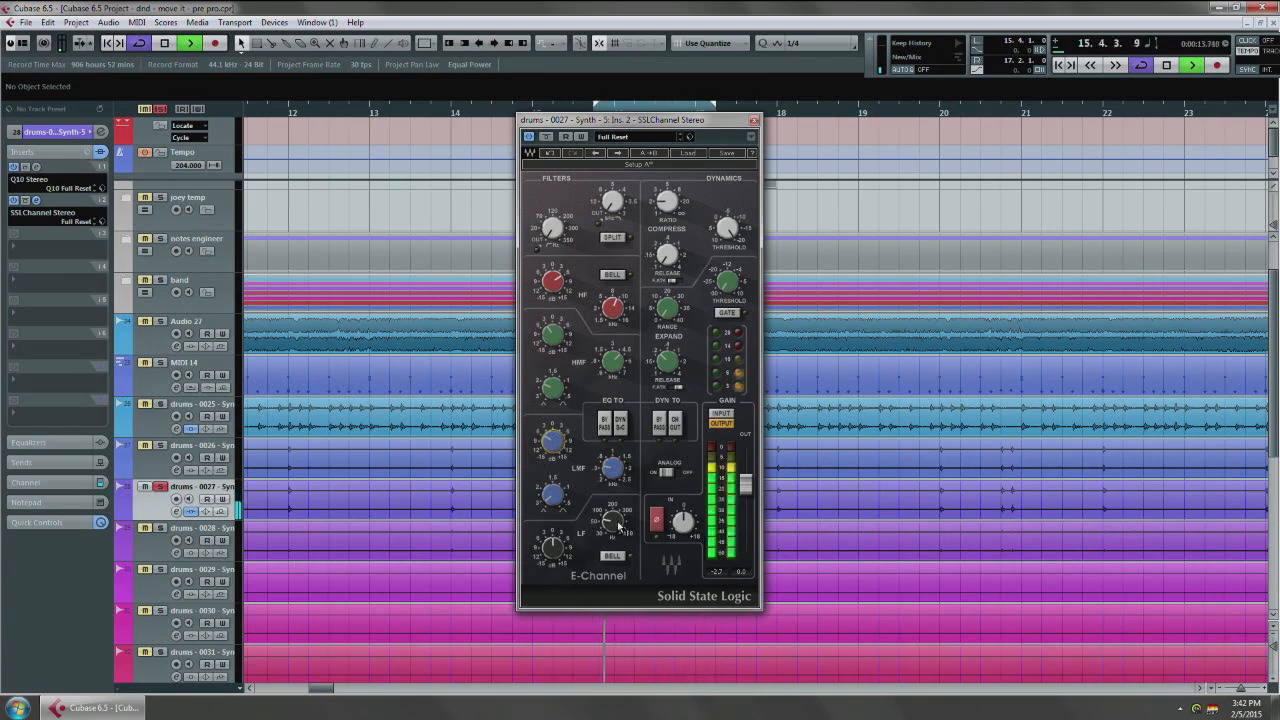
pyautogui.moveTo(614, 523); pyautogui.dragTo(614, 488)
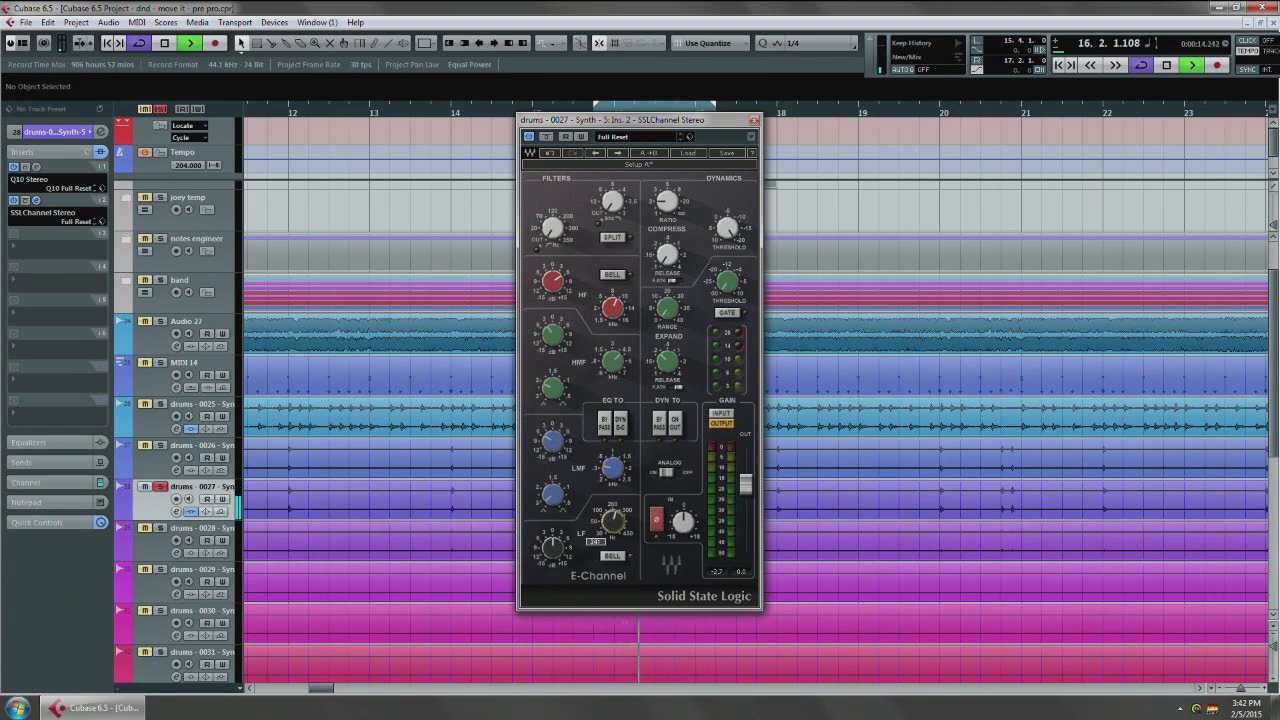
pyautogui.click(612, 556)
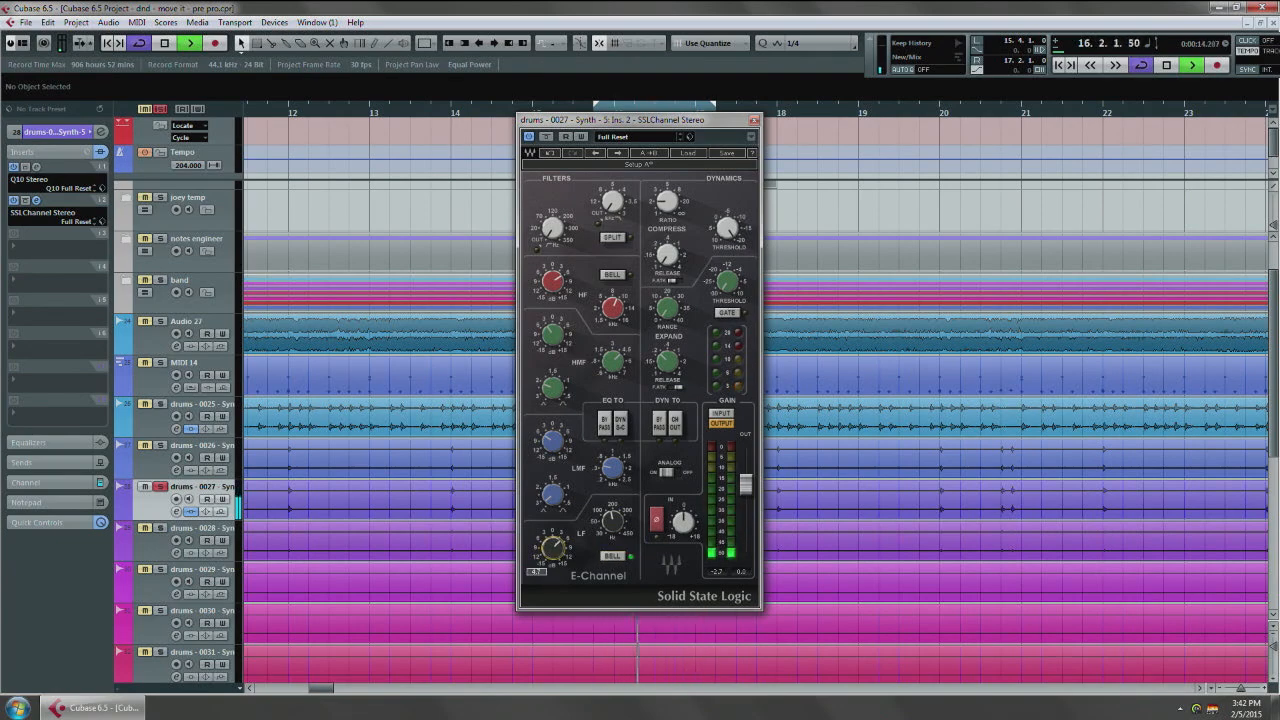
pyautogui.moveTo(615, 522); pyautogui.dragTo(615, 511)
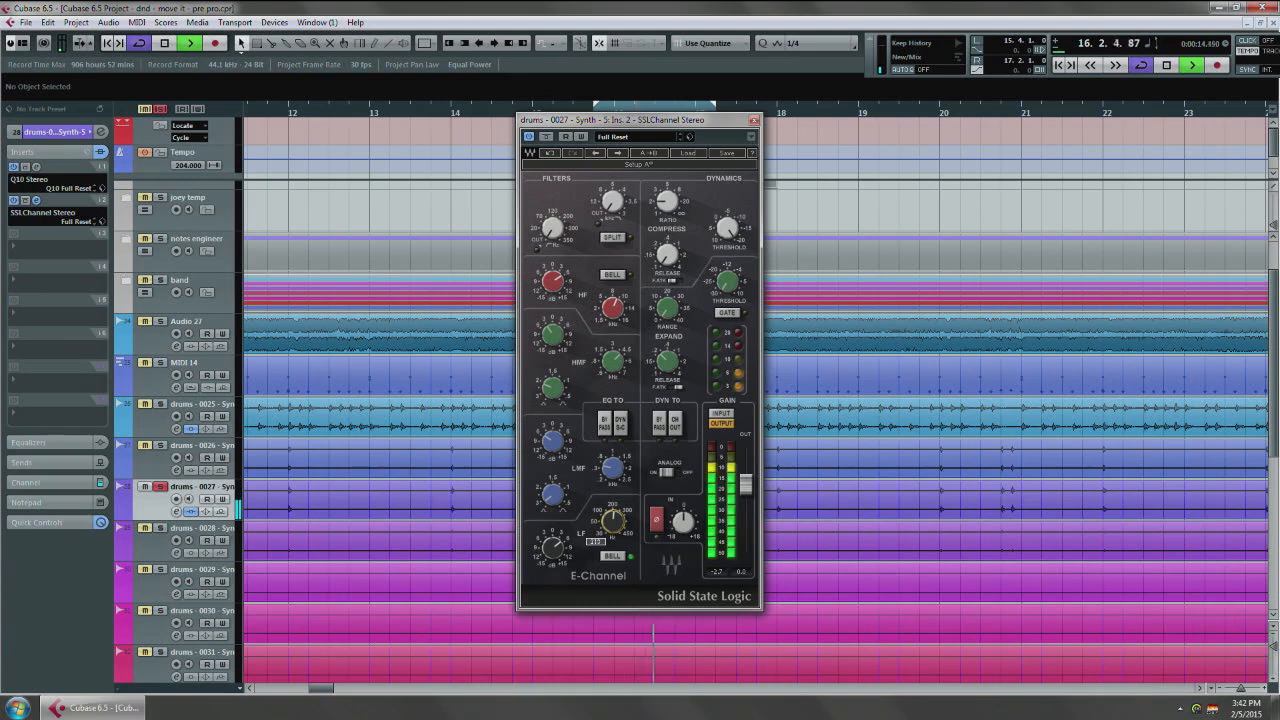
pyautogui.click(551, 547)
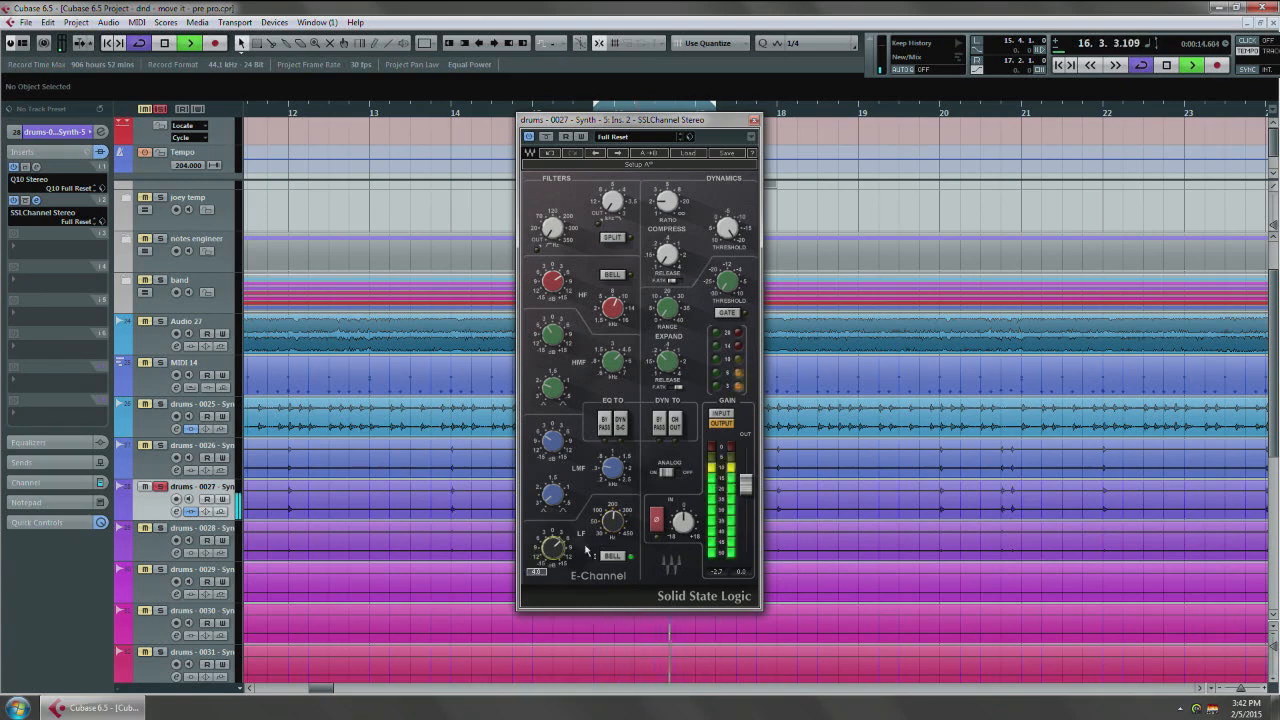
pyautogui.click(553, 547)
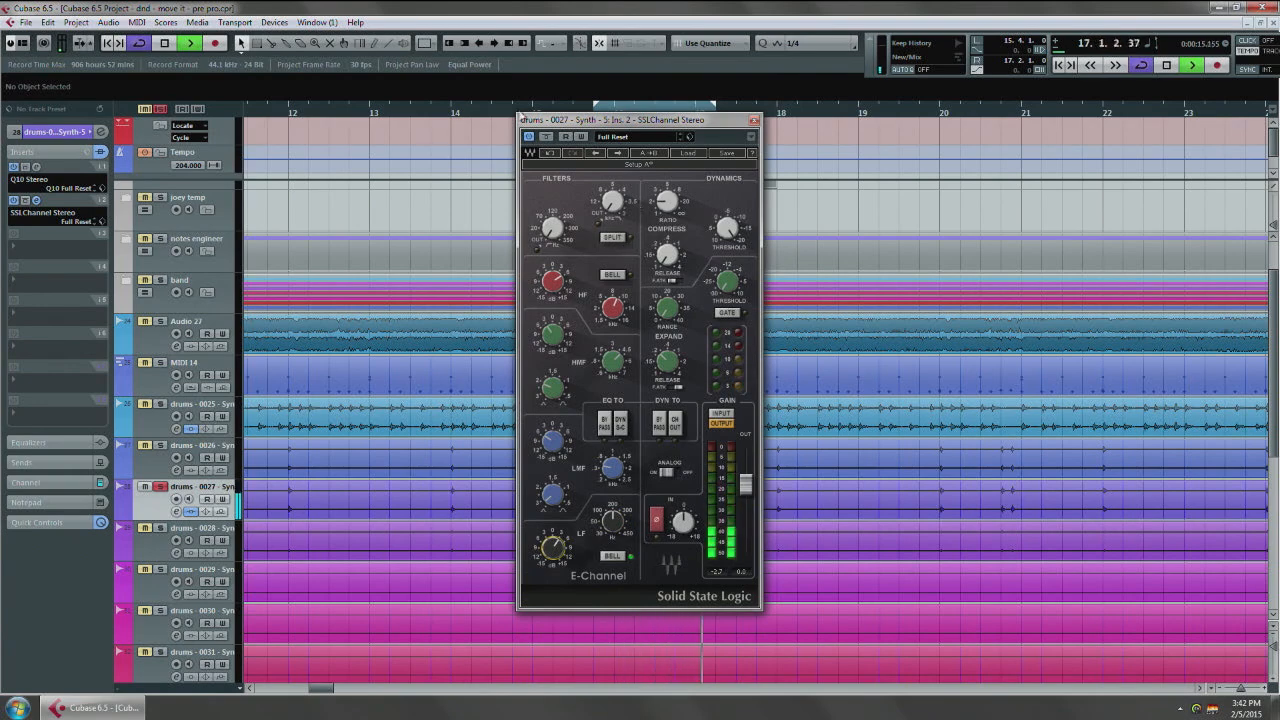
# Step: Compare the loop with SSLChannel bypassed and active, leaving it active and playback stopped
pyautogui.press('space')
pyautogui.click(547, 137)
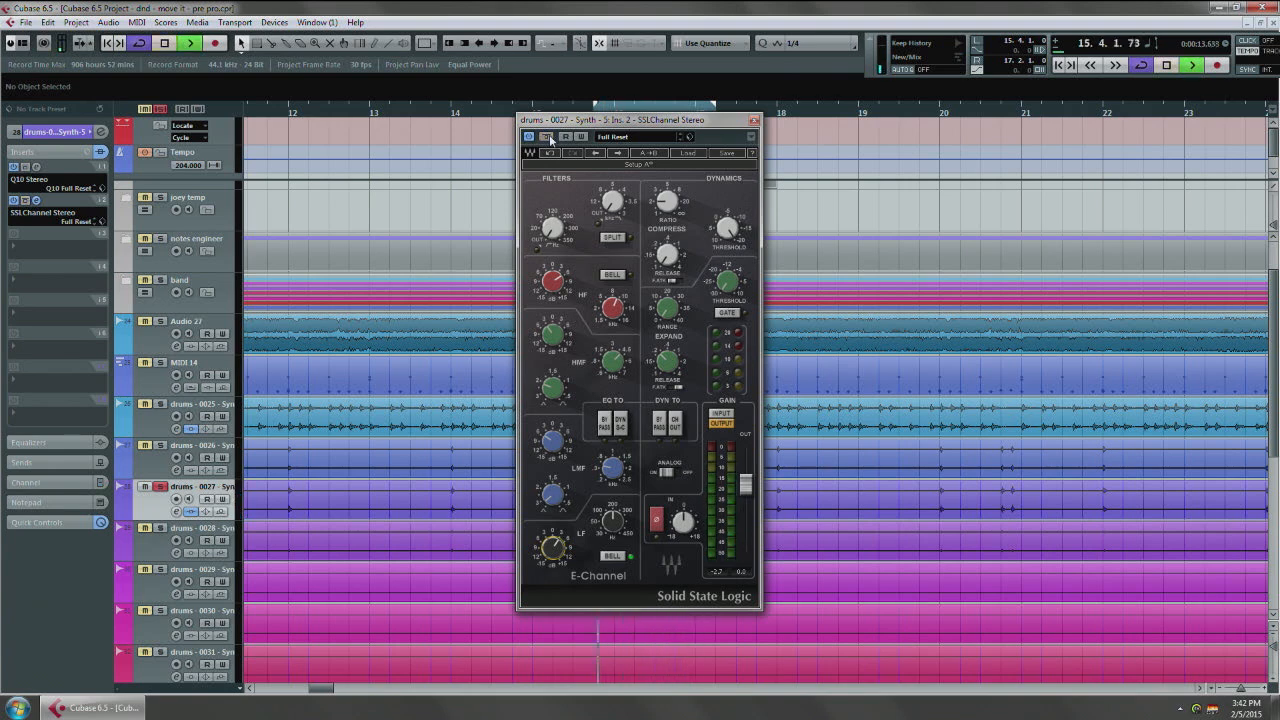
pyautogui.press('space')
pyautogui.press('space')
pyautogui.click(550, 140)
pyautogui.press('space')
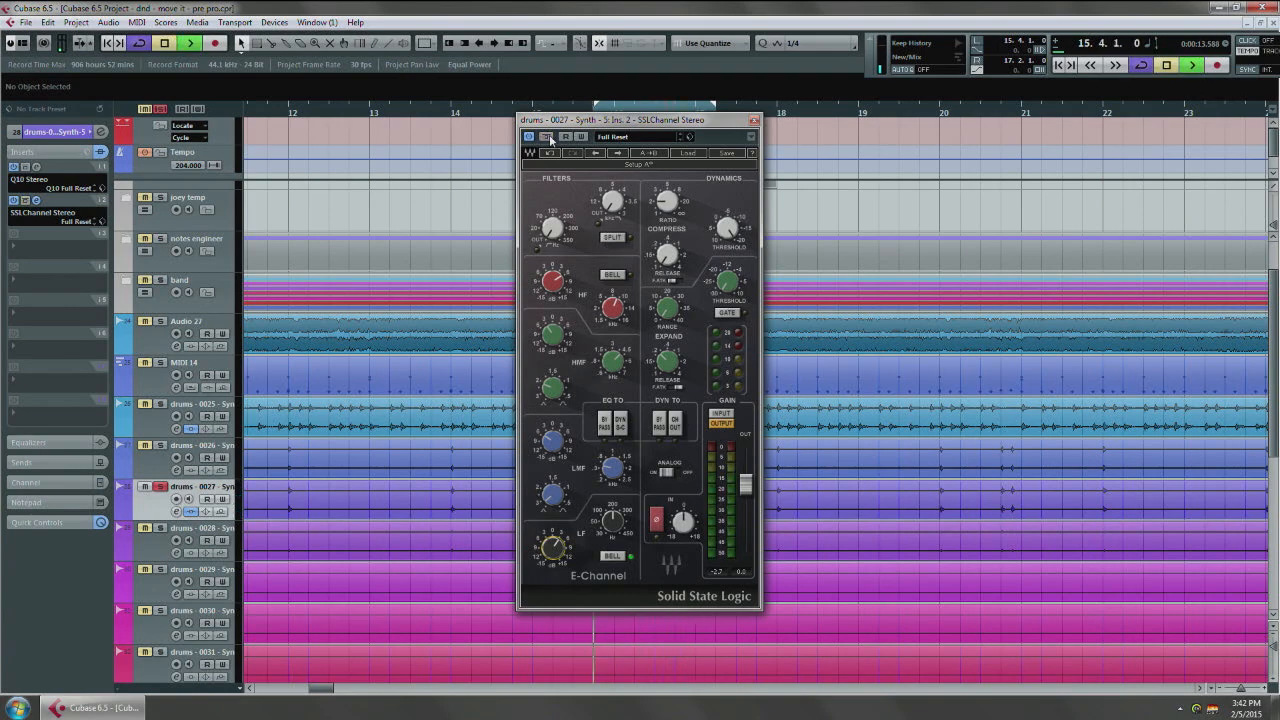
pyautogui.press('space')
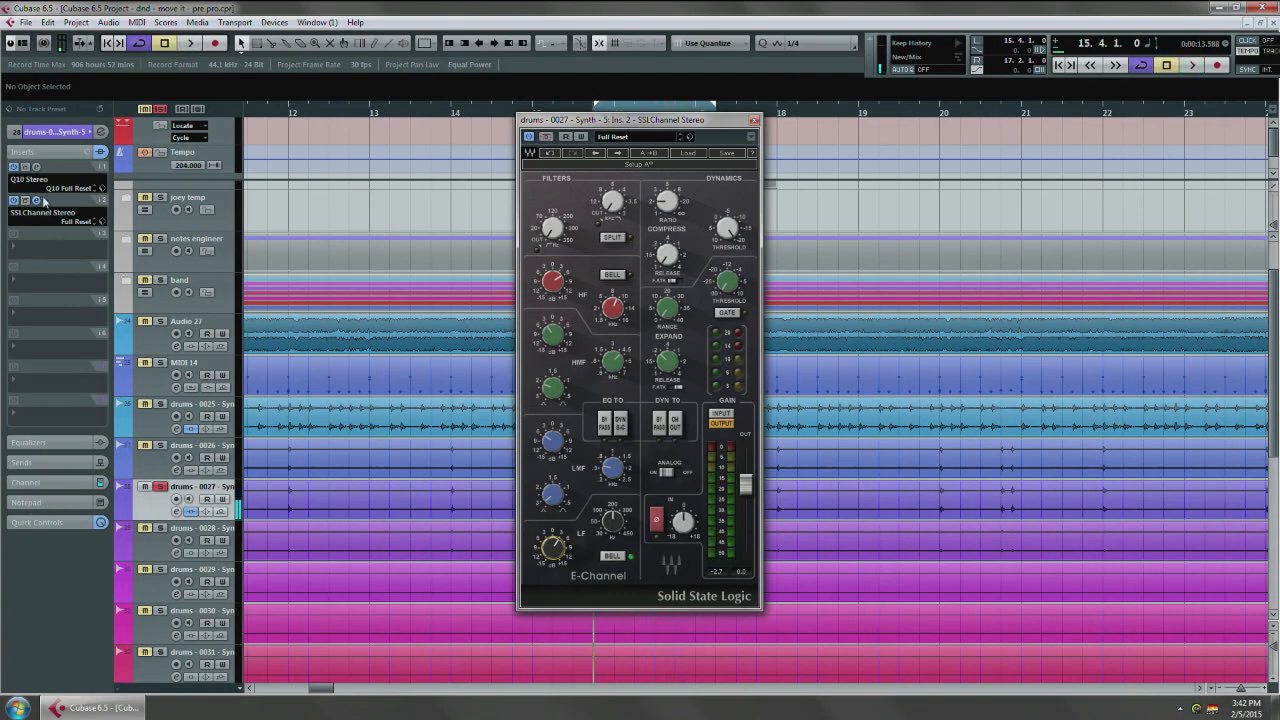
# Step: Close the SSLChannel editor and load dominion v1.2 in the third insert slot of drums - 0027
pyautogui.click(40, 200)
pyautogui.click(55, 233)
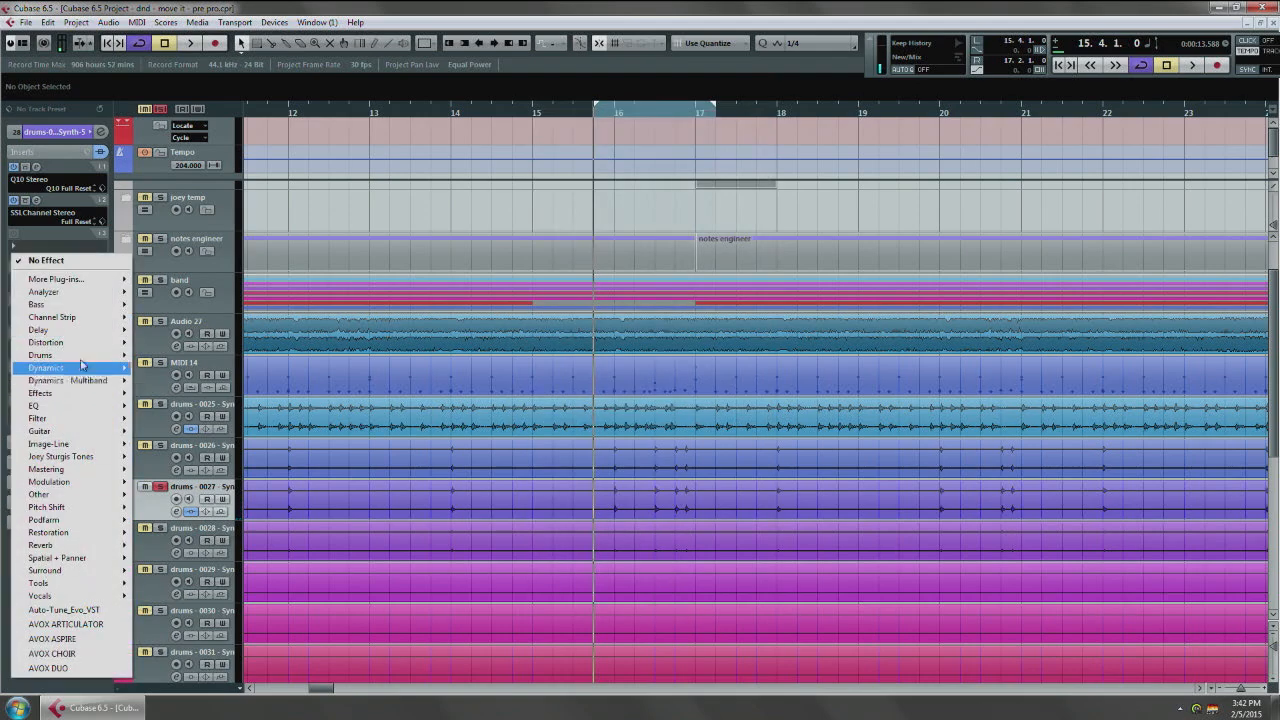
pyautogui.moveTo(81, 366)
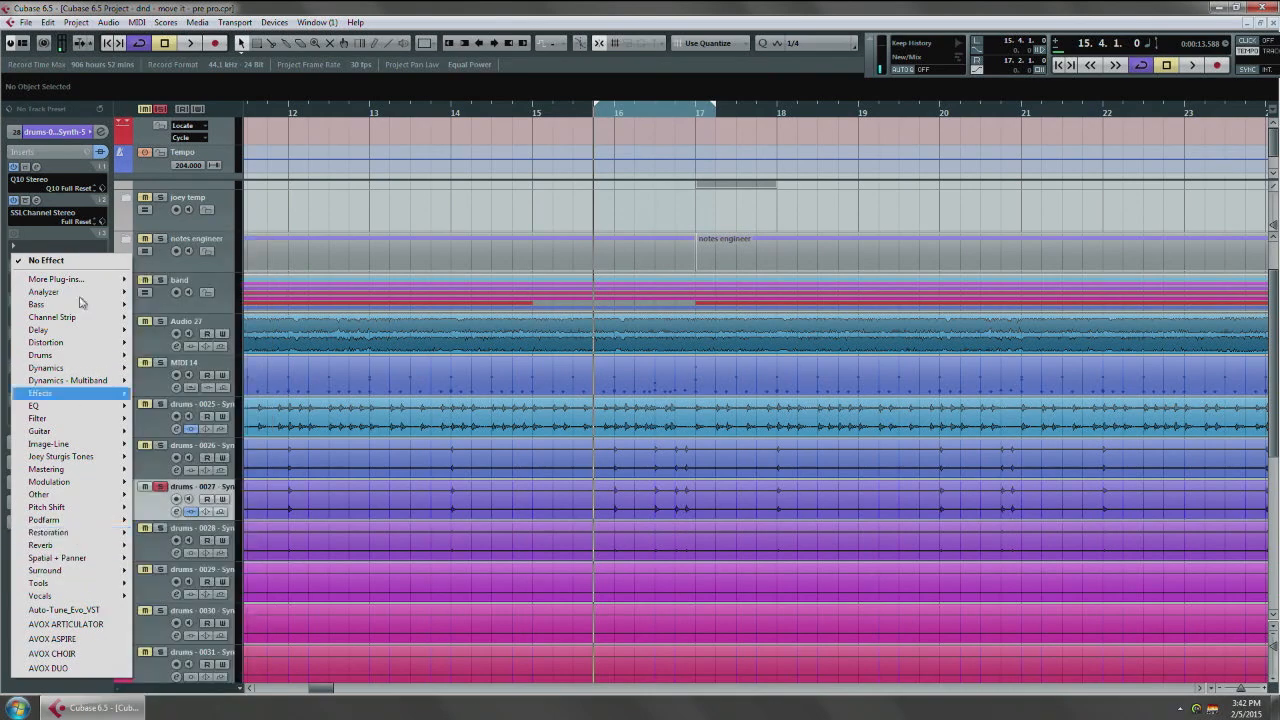
pyautogui.moveTo(86, 280)
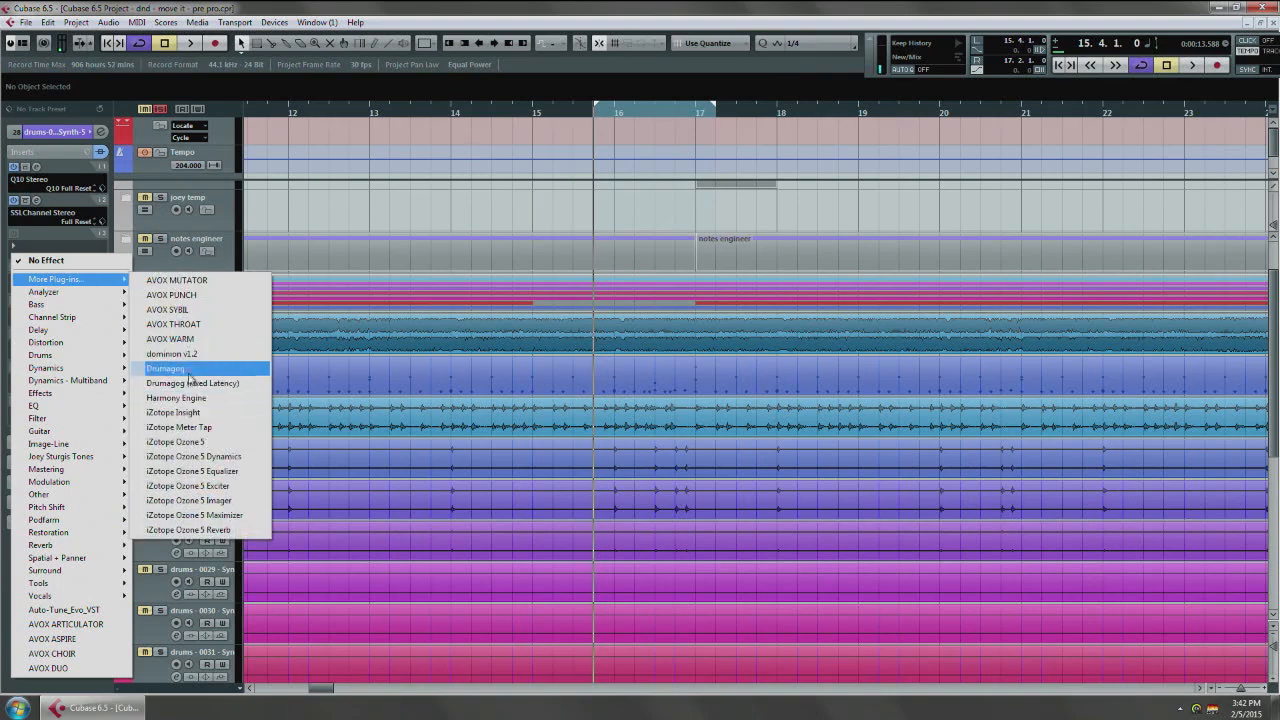
pyautogui.click(180, 354)
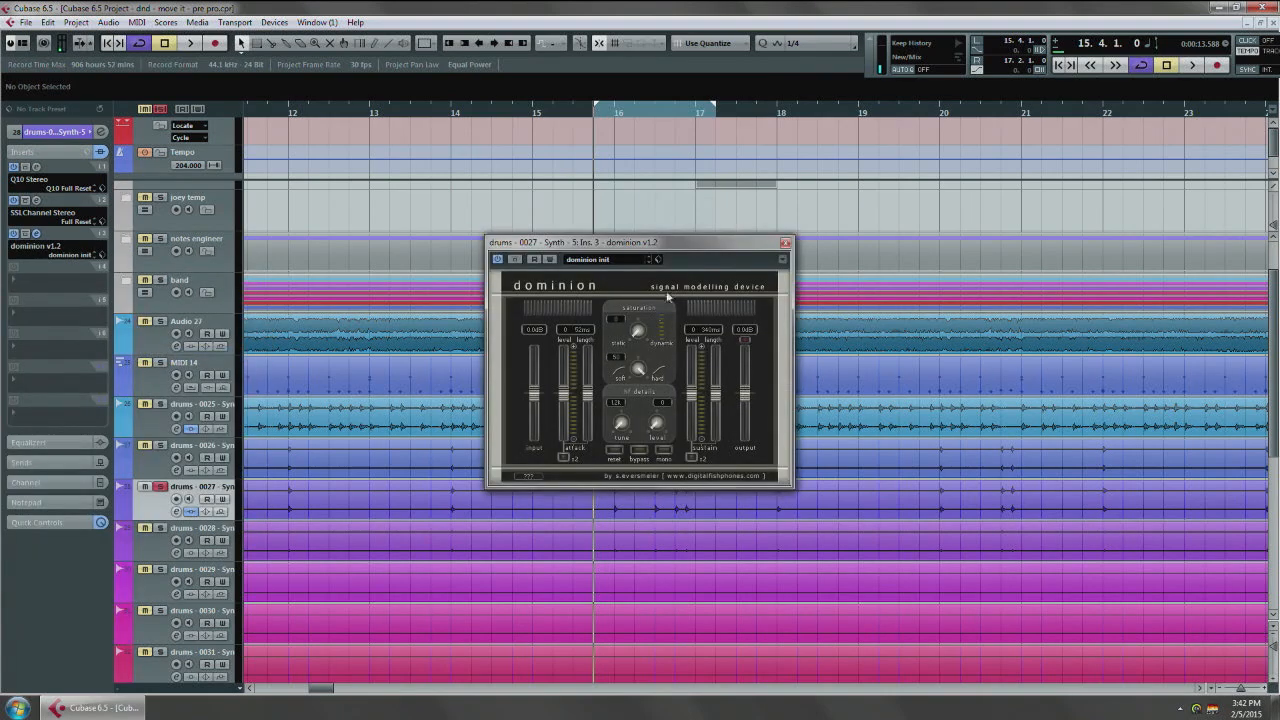
# Step: Set dominion's attack level to 7 and length to 5 ms, and shorten the sustain while raising its level during playback
pyautogui.press('space')
pyautogui.moveTo(588, 394); pyautogui.dragTo(590, 446)
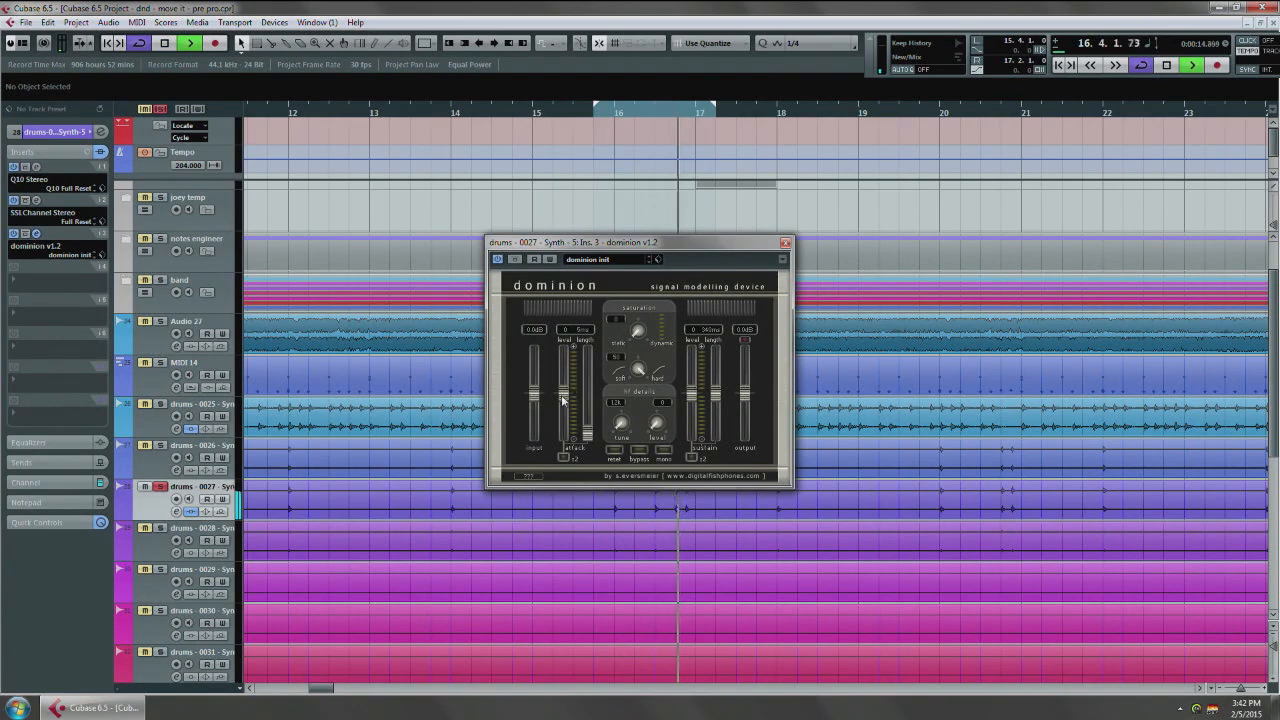
pyautogui.moveTo(565, 395)
pyautogui.mouseDown()
pyautogui.moveTo(569, 372)
pyautogui.moveTo(573, 389)
pyautogui.mouseUp()
pyautogui.moveTo(693, 394); pyautogui.dragTo(718, 440)
pyautogui.moveTo(695, 356); pyautogui.dragTo(695, 382)
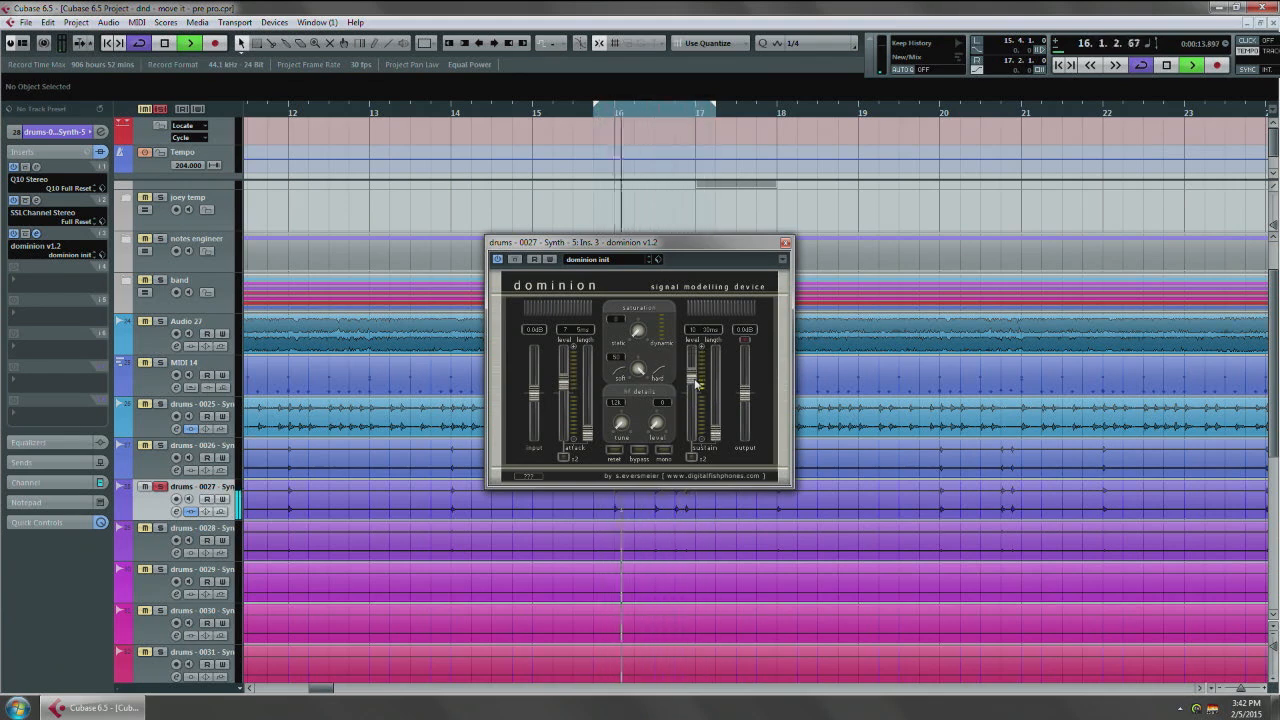
pyautogui.press('space')
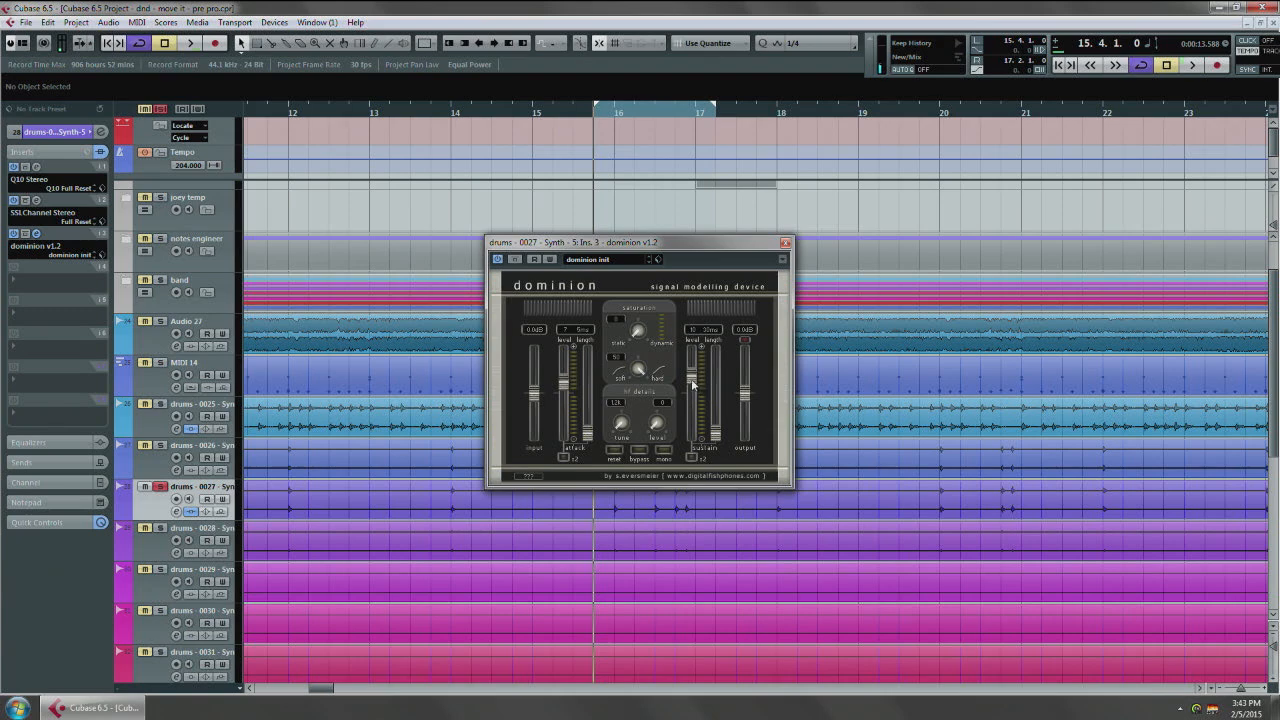
pyautogui.press('space')
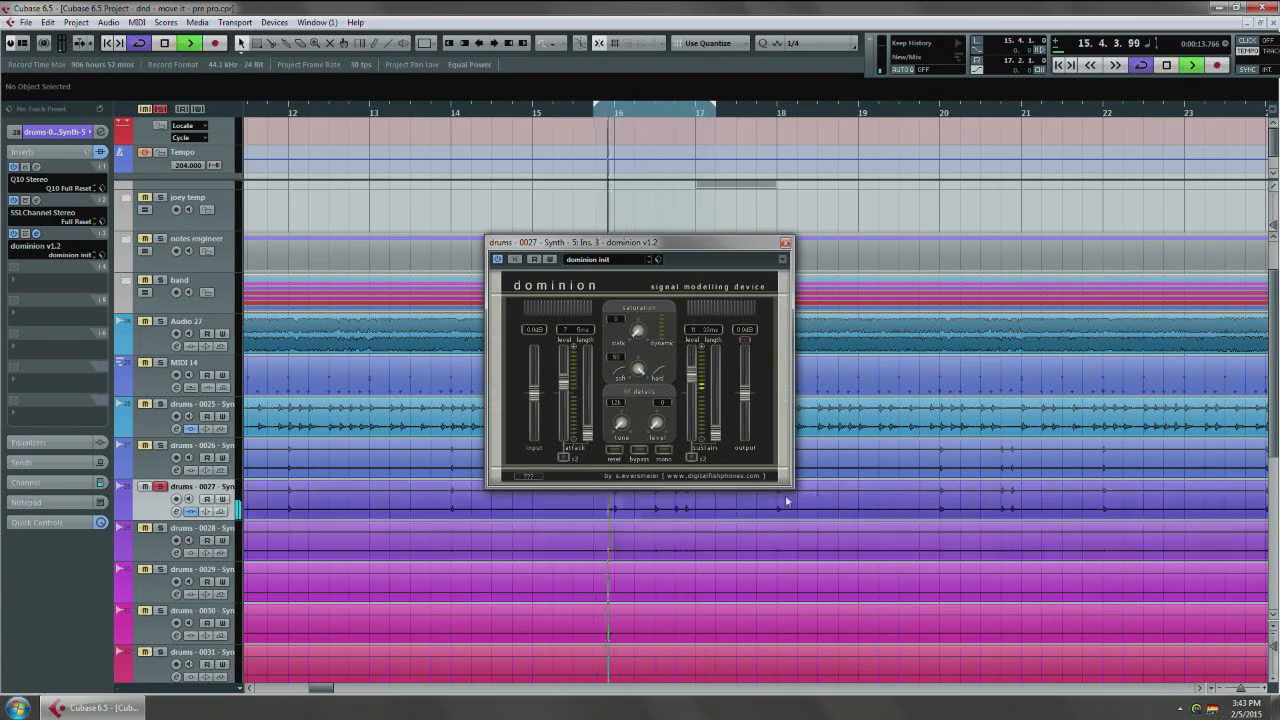
# Step: Stop playback and place the cursor at 39.4.1, just ahead of the drums - 0027 fill before the verse
pyautogui.moveTo(786, 501); pyautogui.dragTo(527, 546)
pyautogui.press('g')
pyautogui.press('g')
pyautogui.press('g')
pyautogui.press('space')
pyautogui.moveTo(928, 552); pyautogui.dragTo(731, 560)
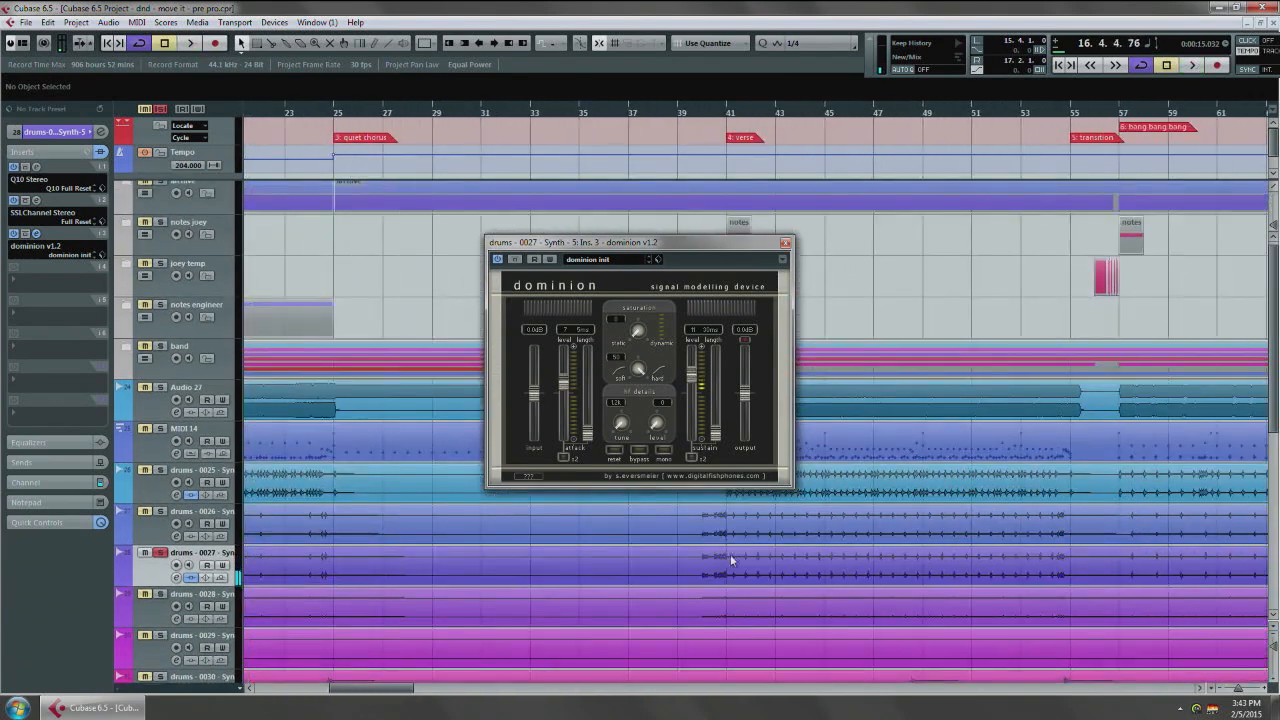
pyautogui.scroll(5, 711, 550)
pyautogui.click(645, 112)
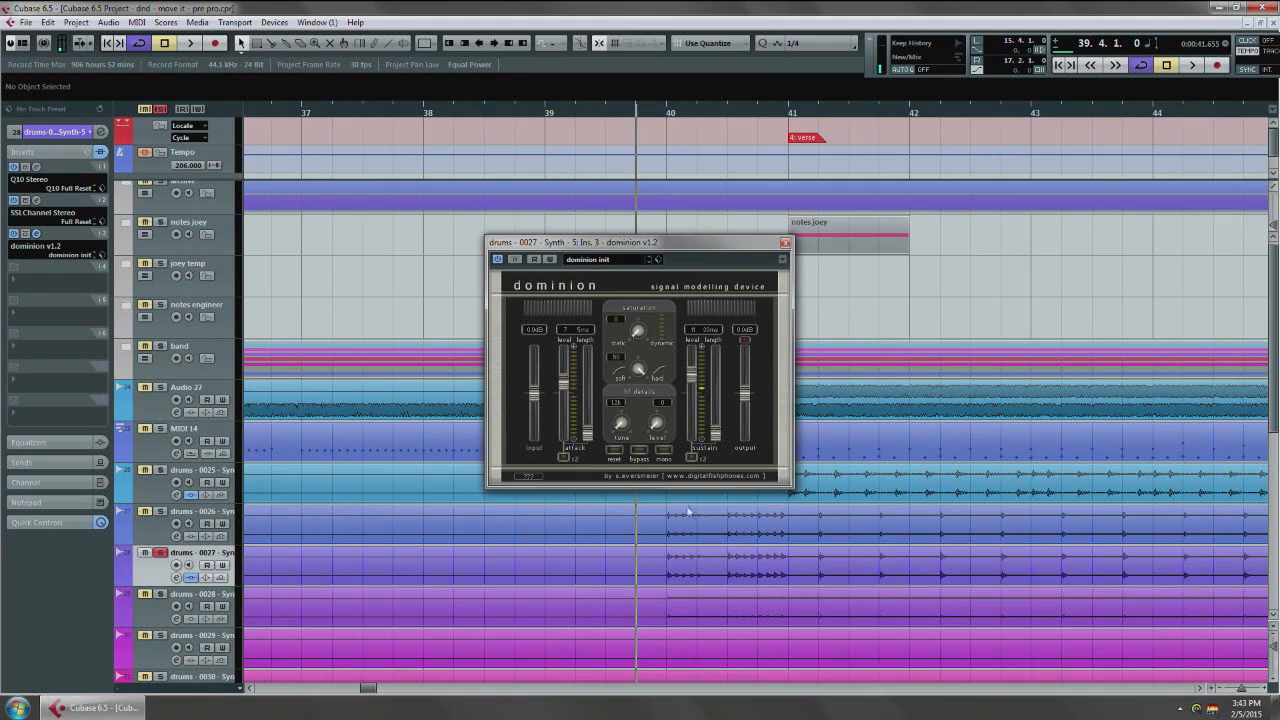
# Step: Set the loop to the fill range from 39.4.1 to 41.2.1, audition it, and close the dominion editor
pyautogui.moveTo(633, 549); pyautogui.dragTo(776, 556)
pyautogui.rightClick(590, 550)
pyautogui.click(603, 547)
pyautogui.press('p')
pyautogui.press('space')
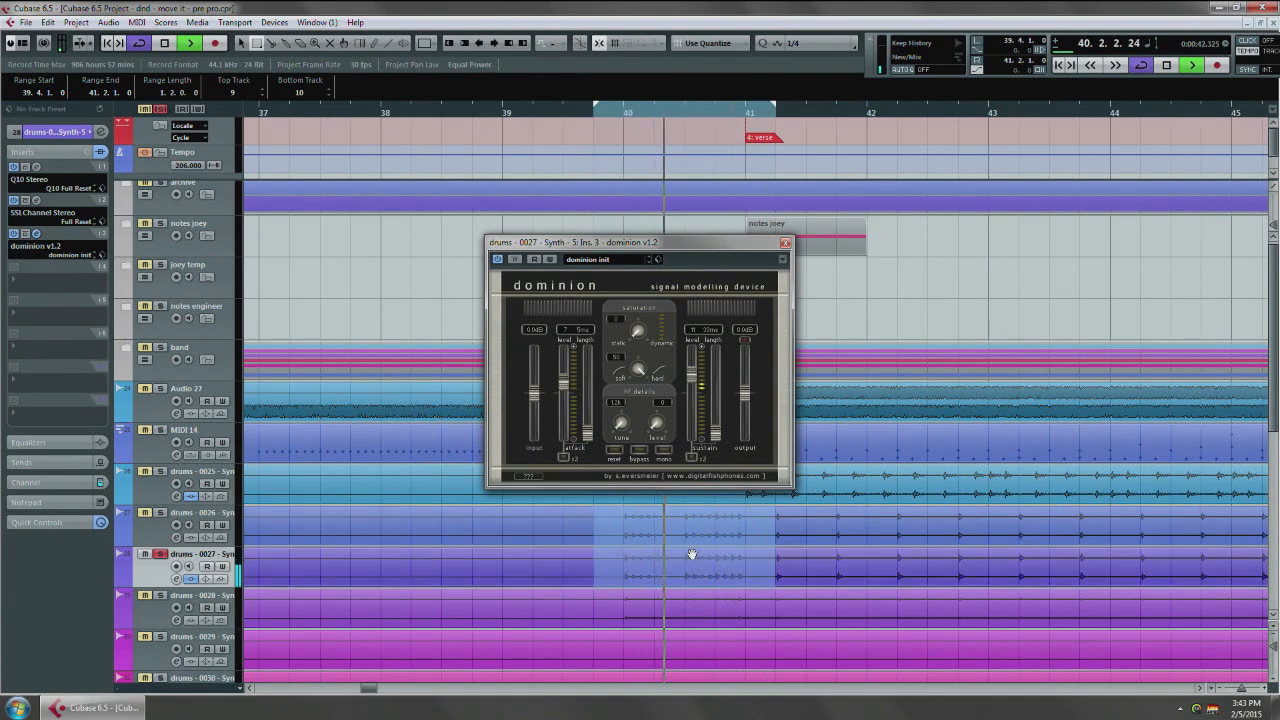
pyautogui.click(37, 234)
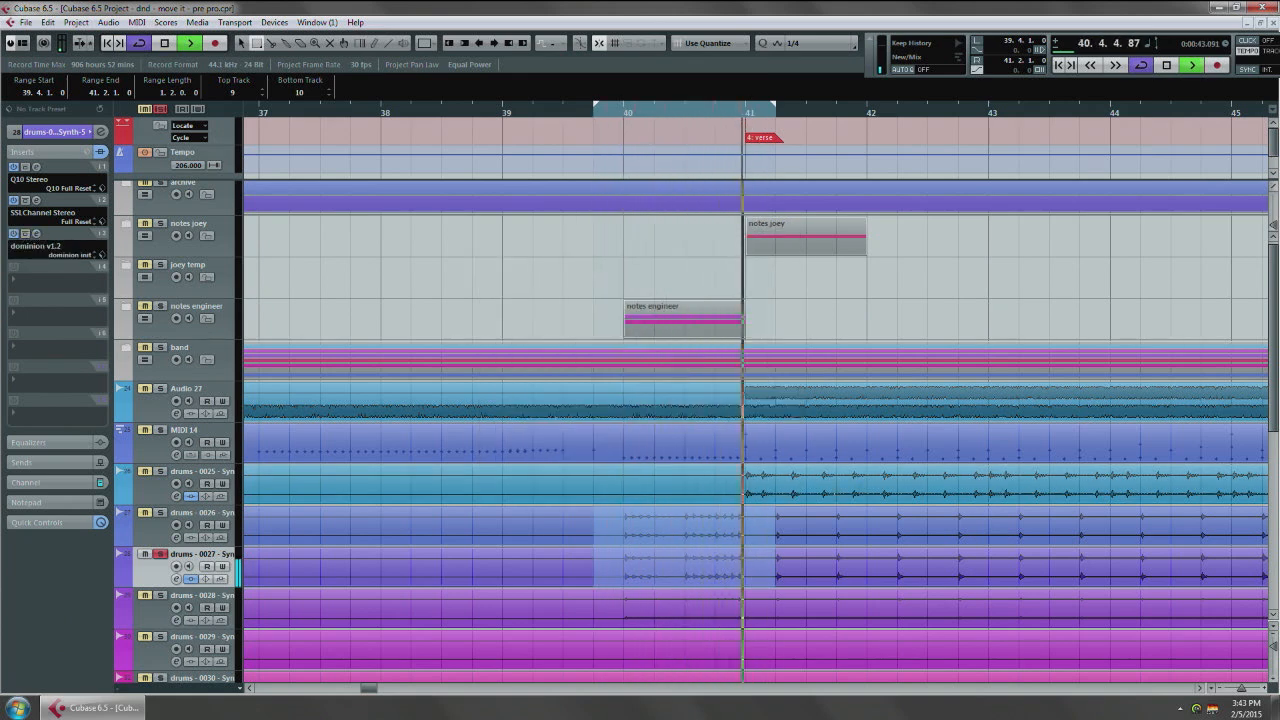
pyautogui.press('space')
pyautogui.press('1')
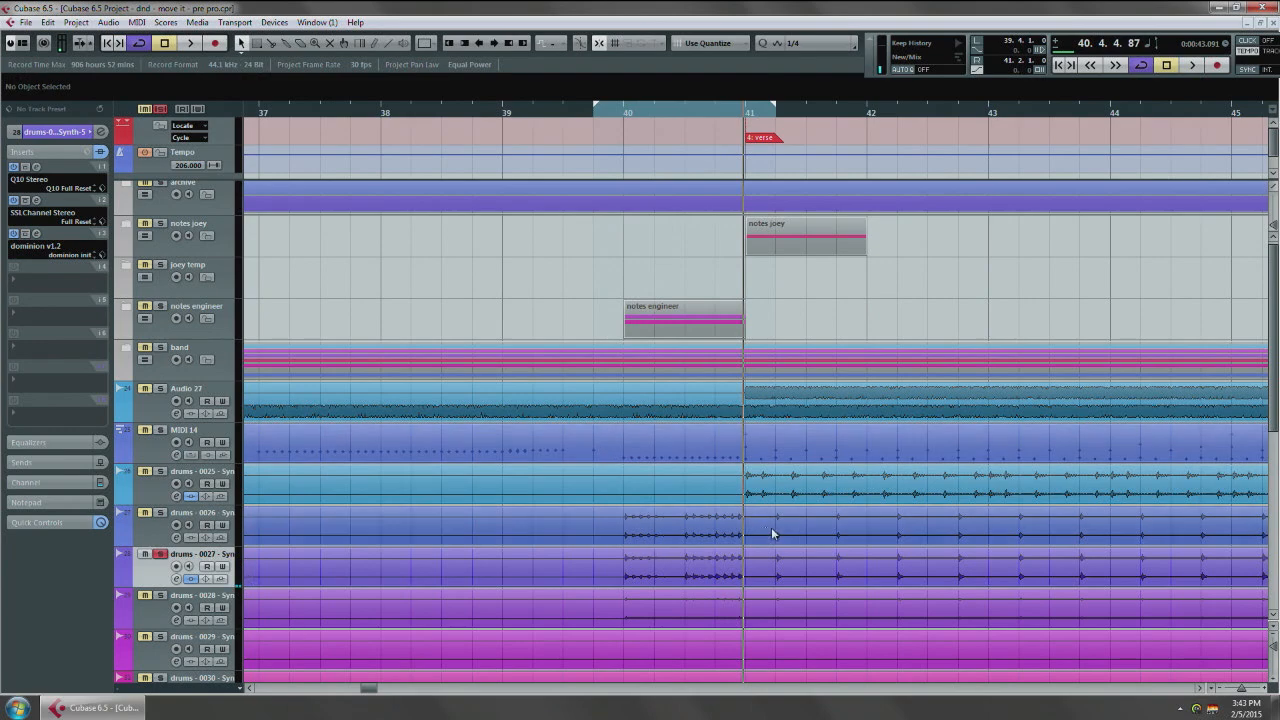
# Step: Look over the drum tracks, open the mixer, and show the inserts on all channels
pyautogui.moveTo(652, 575); pyautogui.dragTo(597, 561)
pyautogui.scroll(-2, 597, 558)
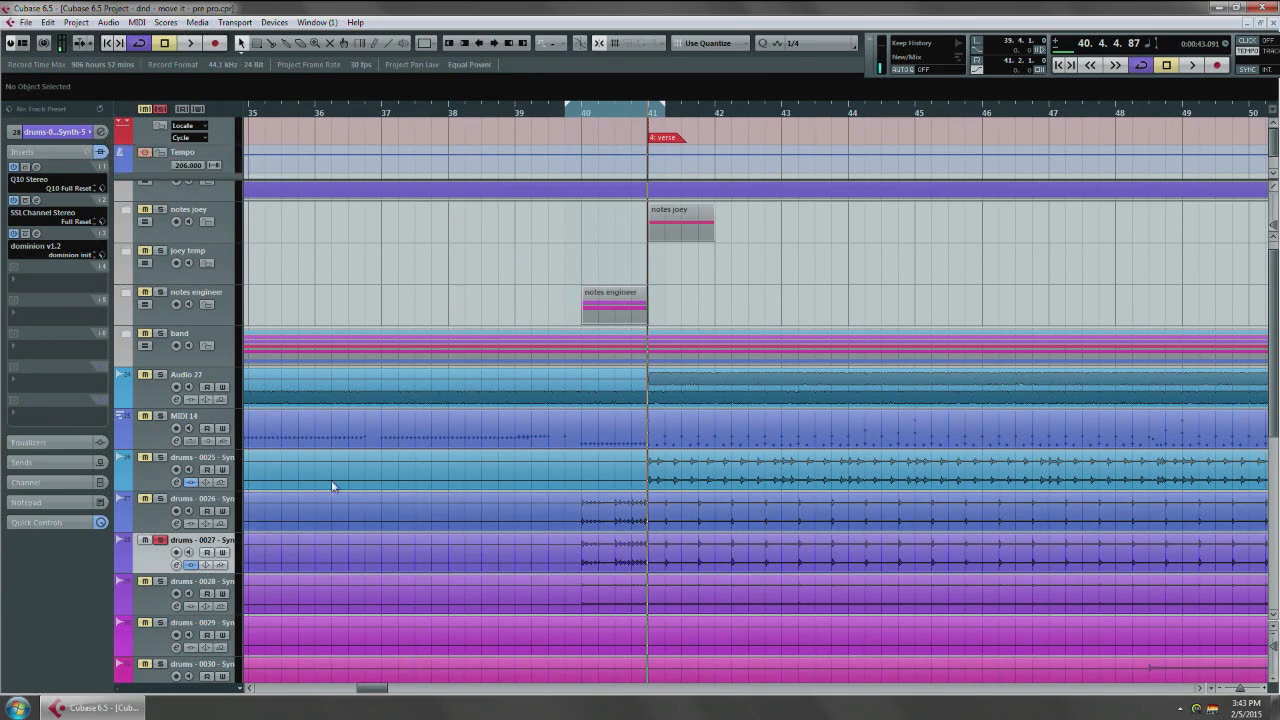
pyautogui.scroll(-10, 627, 420)
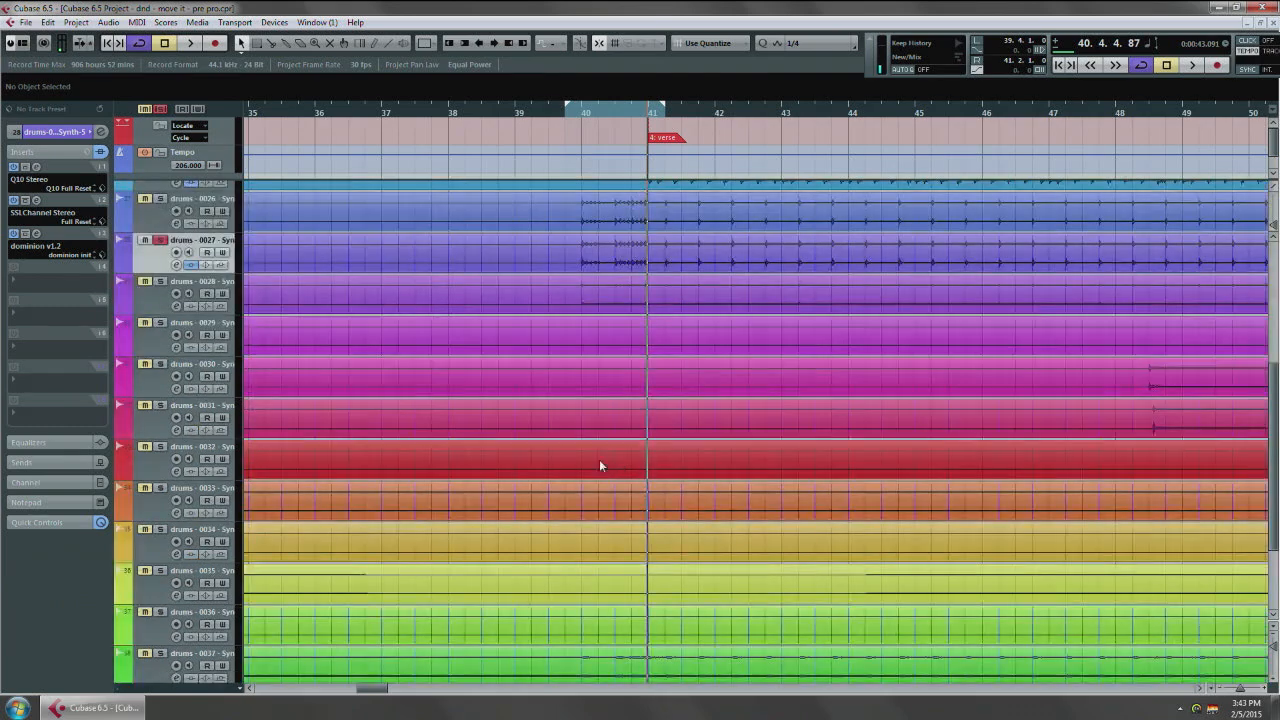
pyautogui.scroll(8, 600, 462)
pyautogui.press('F3')
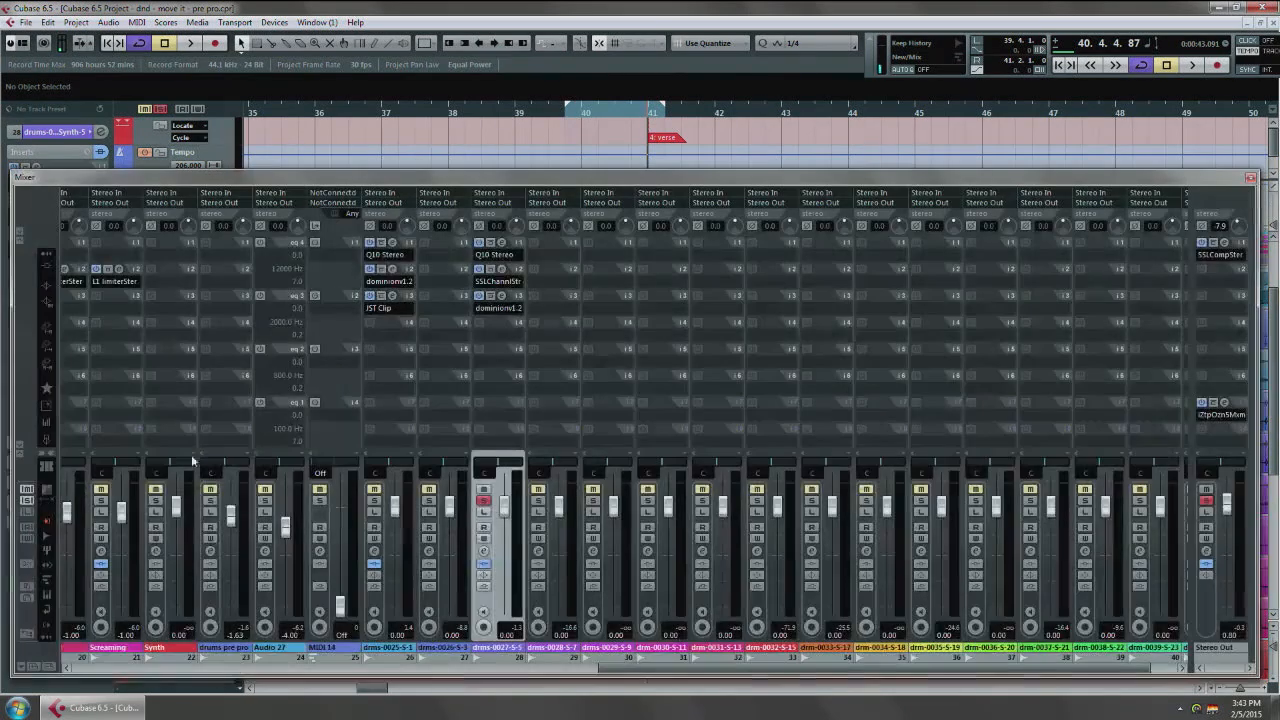
pyautogui.click(47, 268)
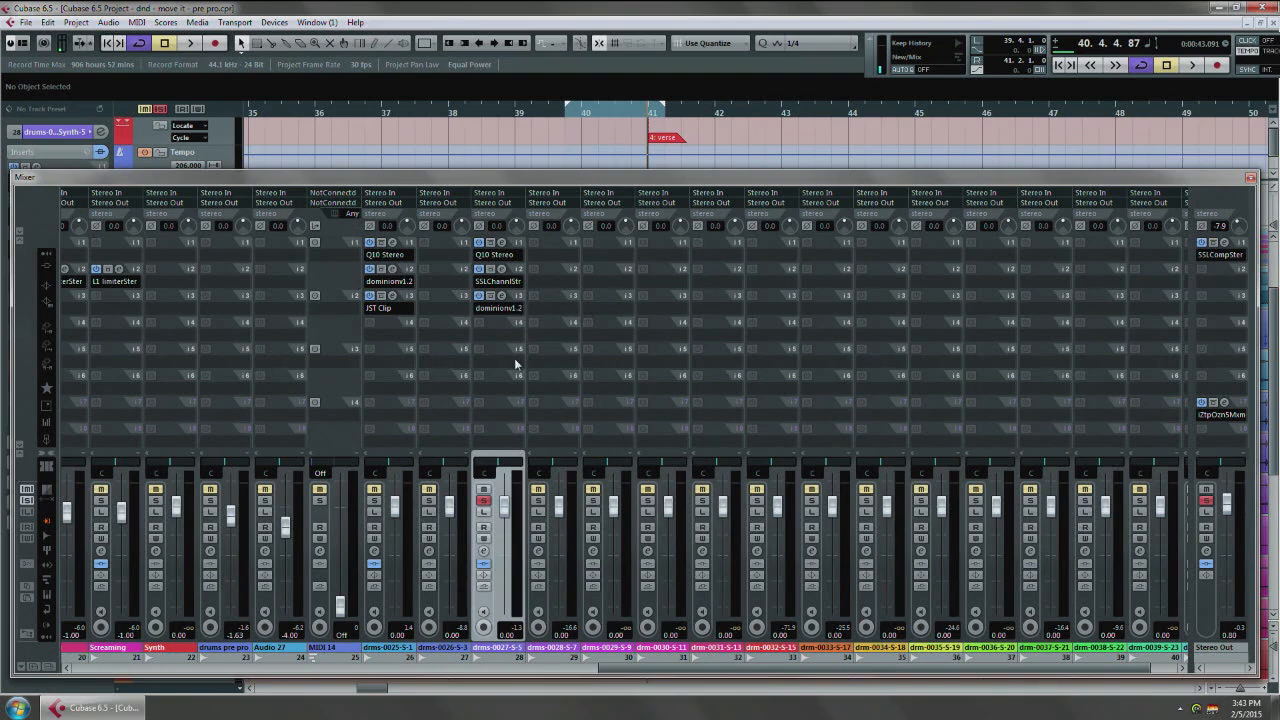
# Step: Insert JST Clip in the fourth slot of drums - 0027, raise its clip knob to about halfway, and close its editor during playback
pyautogui.click(499, 333)
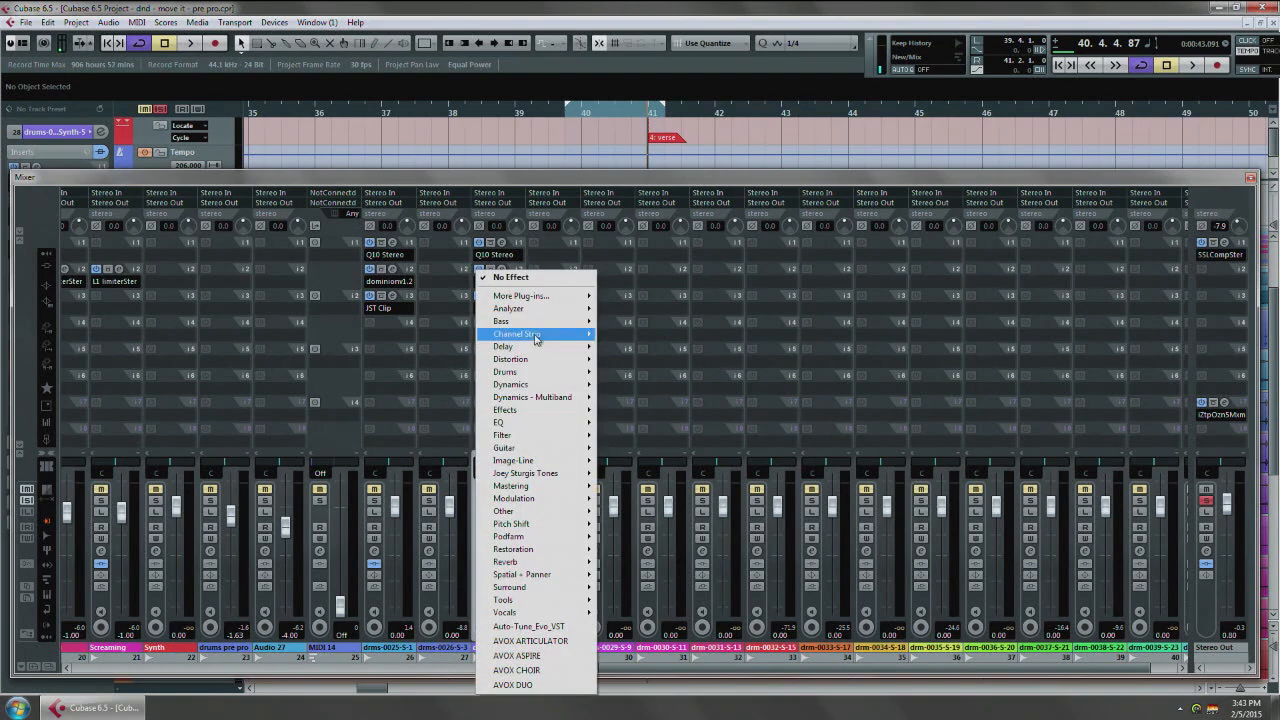
pyautogui.moveTo(575, 487)
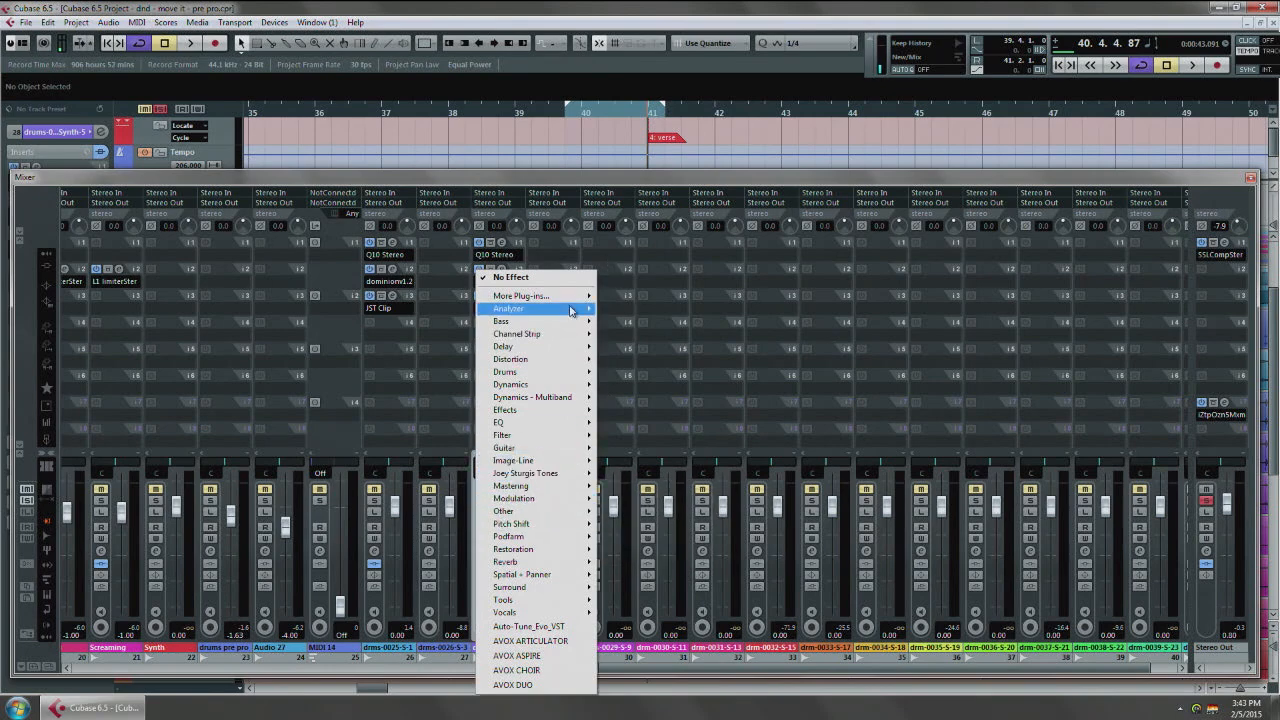
pyautogui.moveTo(585, 297)
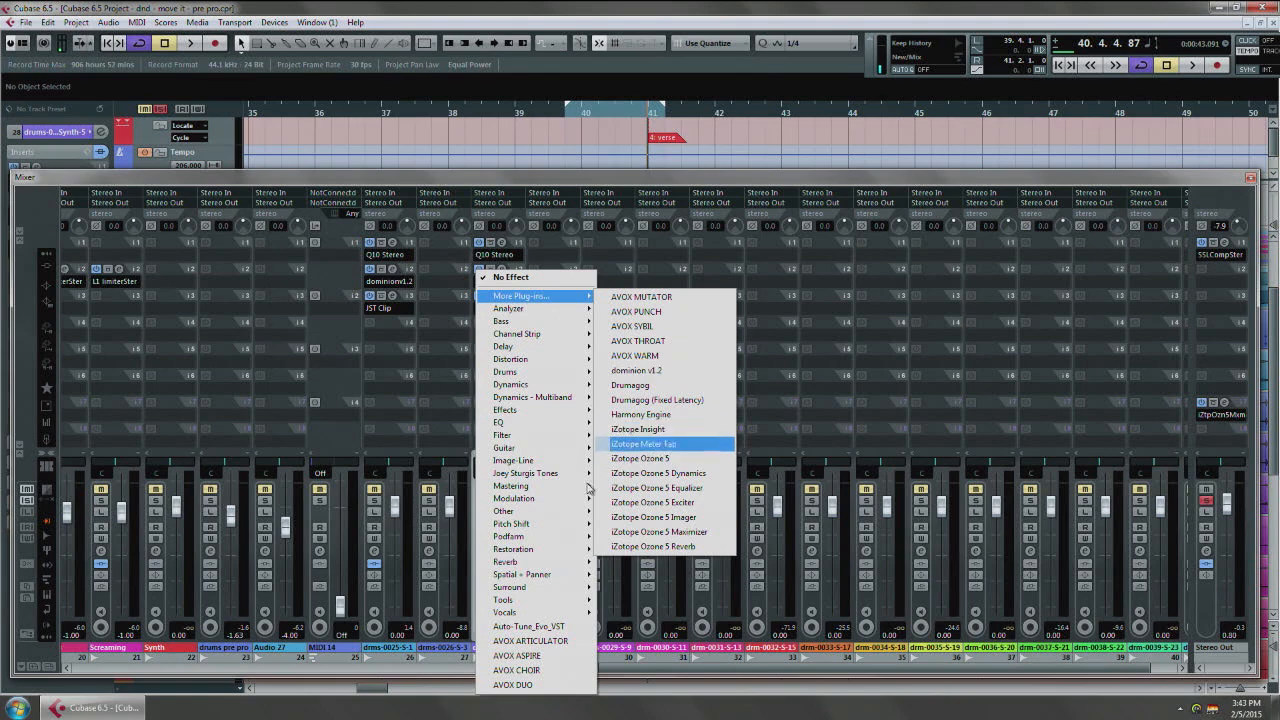
pyautogui.moveTo(576, 386)
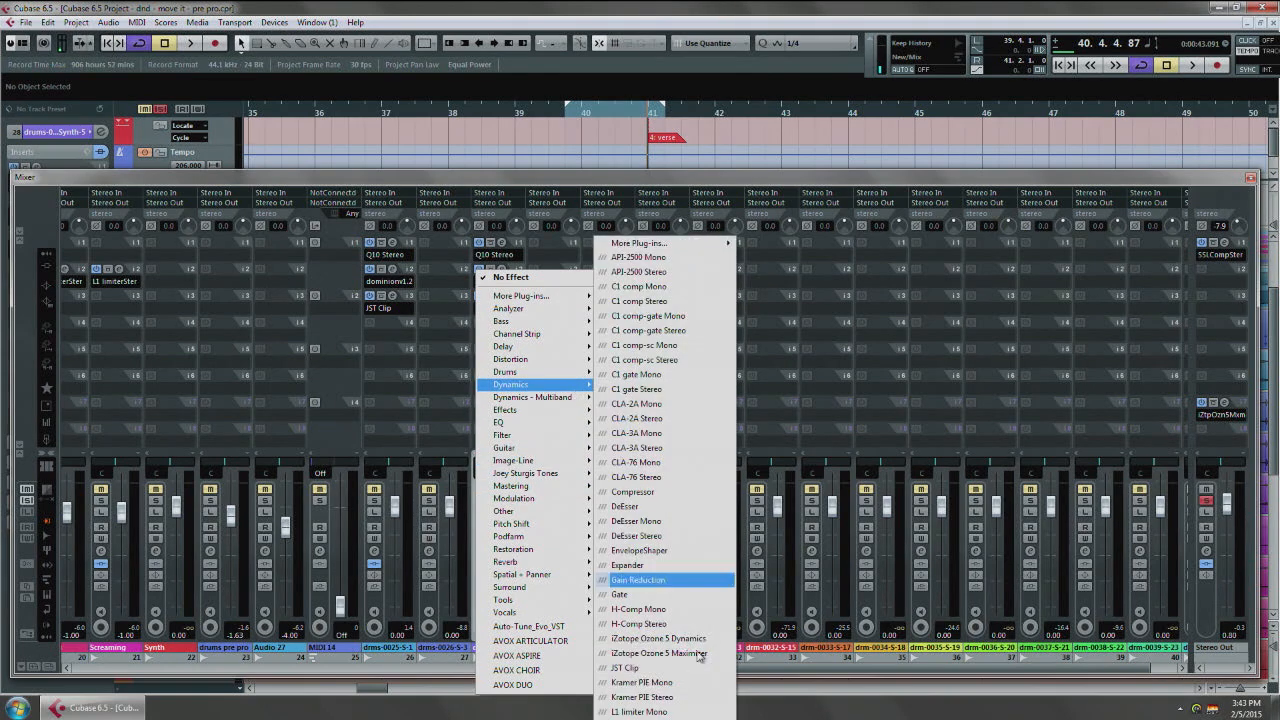
pyautogui.click(672, 676)
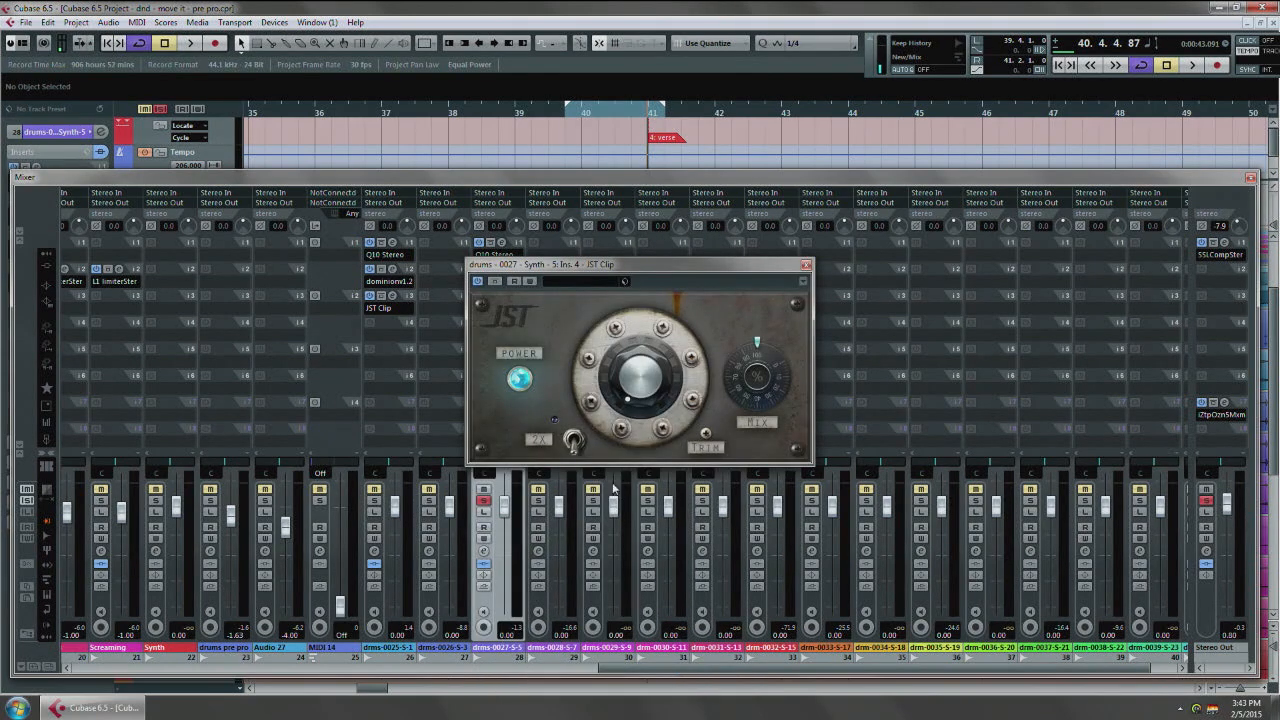
pyautogui.moveTo(610, 266); pyautogui.dragTo(765, 242)
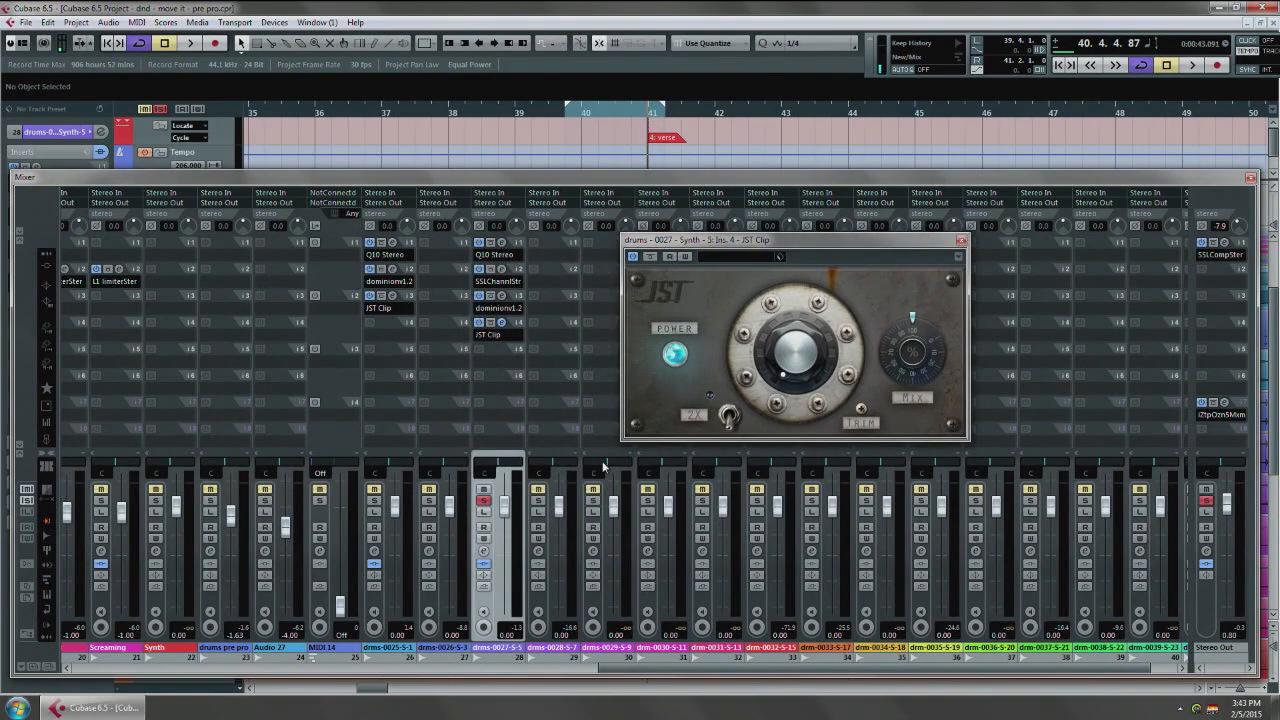
pyautogui.moveTo(811, 386); pyautogui.dragTo(797, 305)
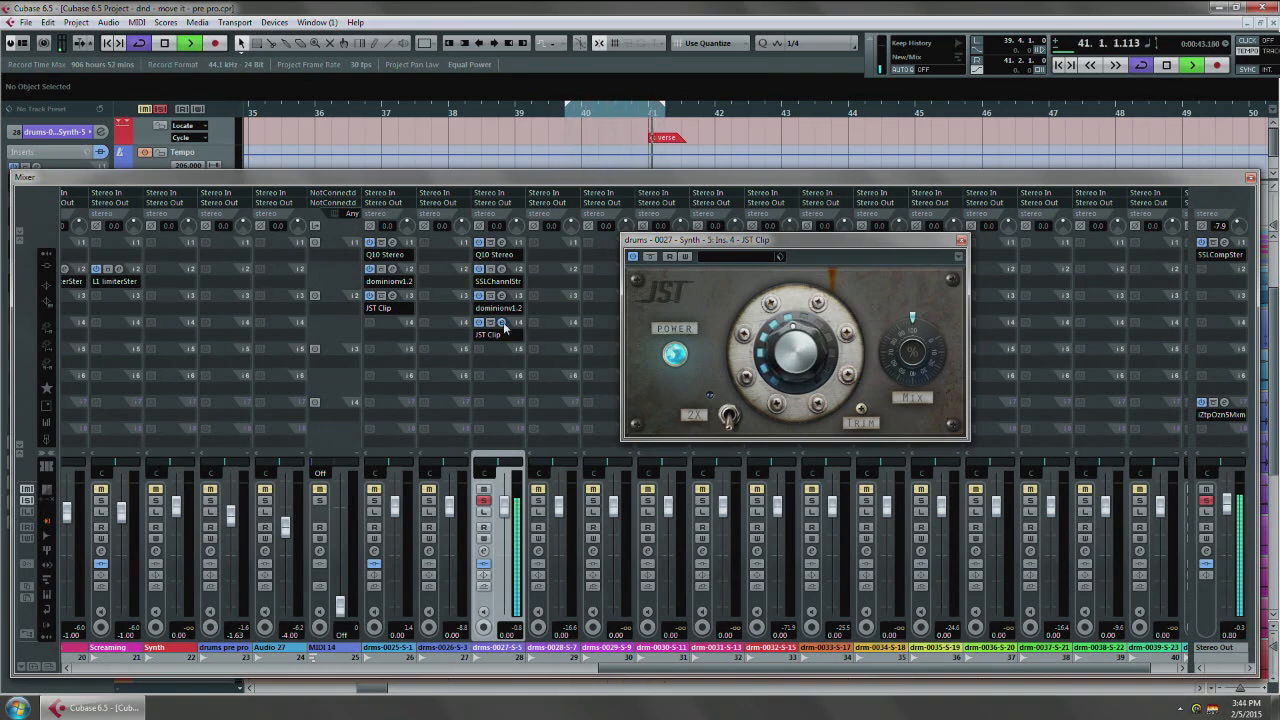
pyautogui.click(503, 323)
# Step: Raise the LF gain slightly in drums - 0027's SSLChannel, solo drums - 0025 alongside it, and close the plug-in editor
pyautogui.click(502, 270)
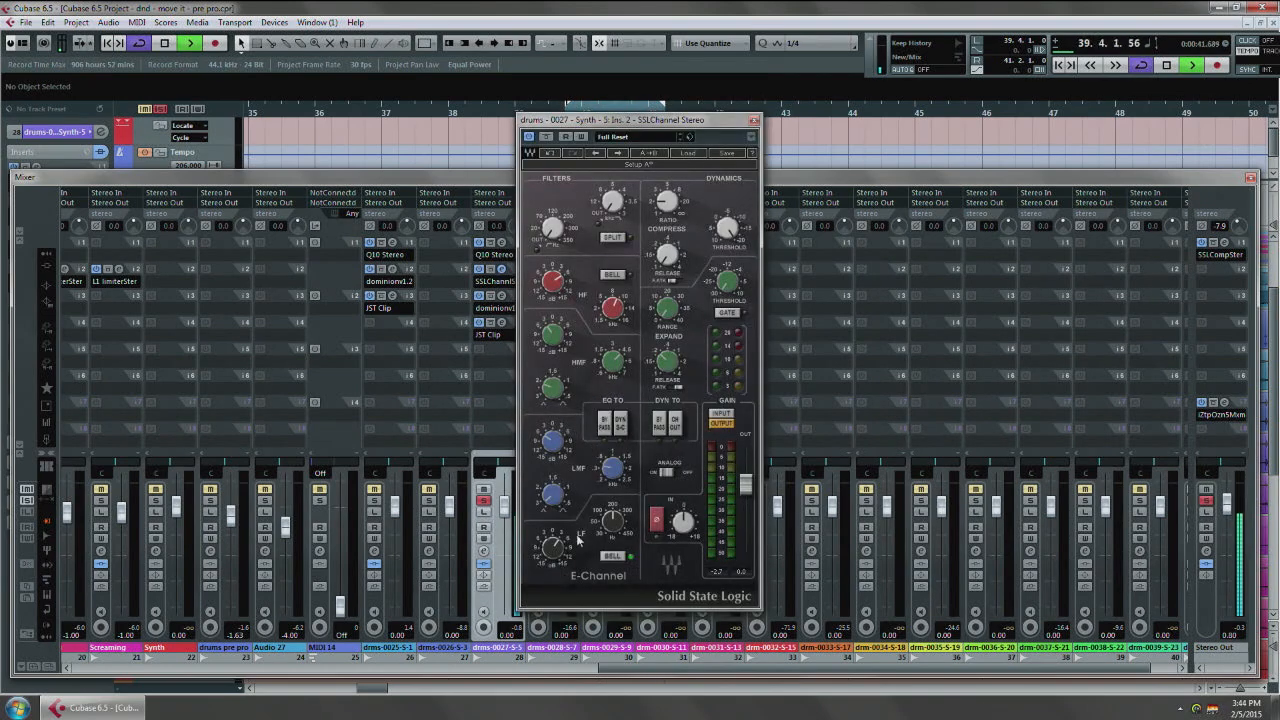
pyautogui.moveTo(553, 547); pyautogui.dragTo(553, 544)
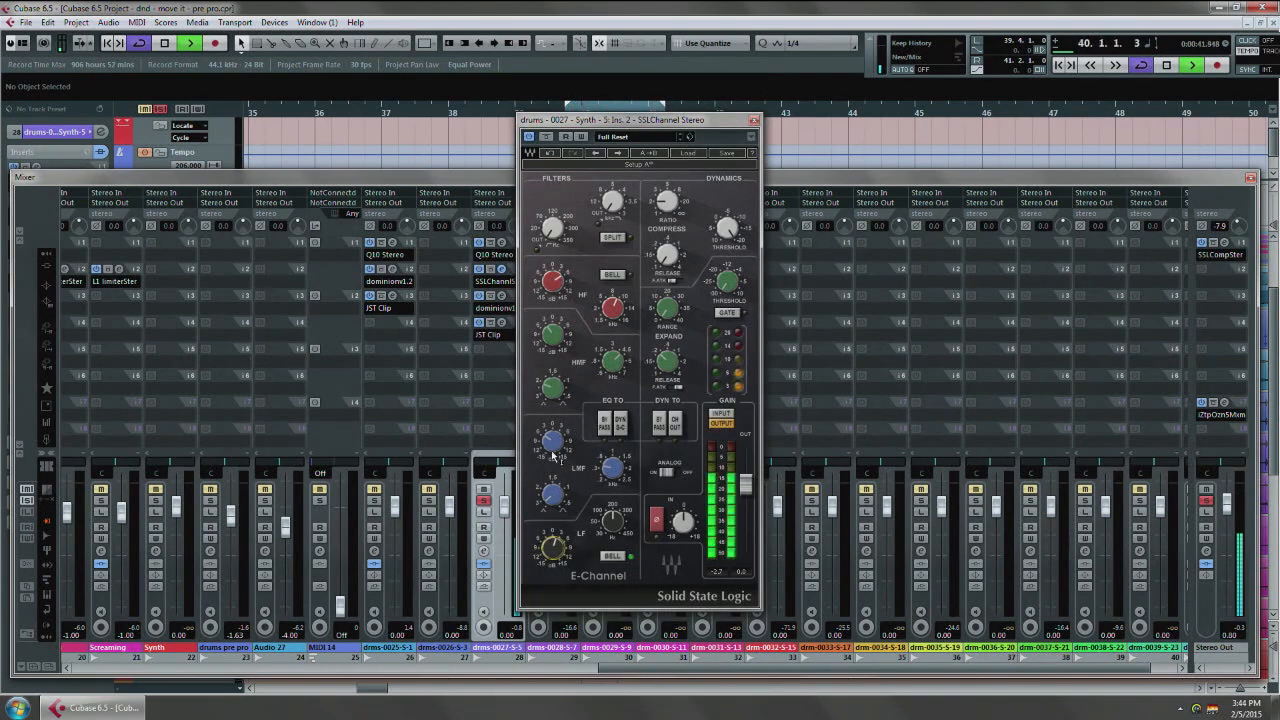
pyautogui.click(373, 499)
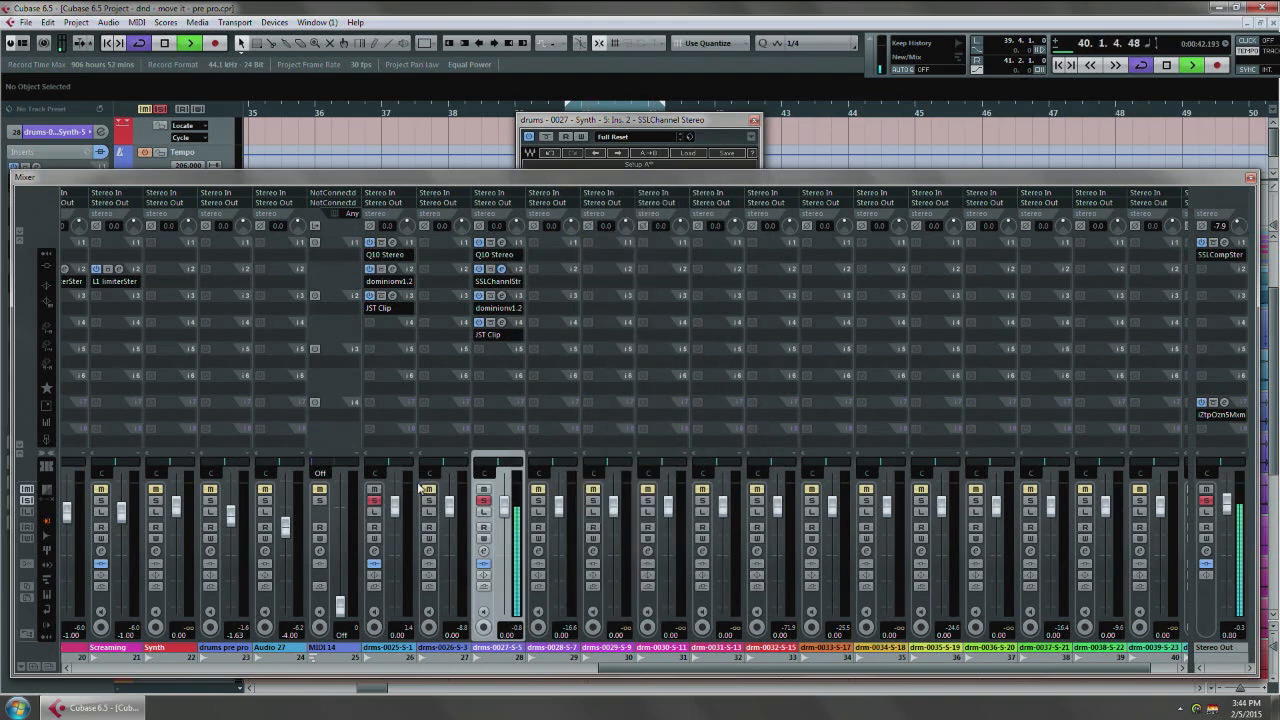
pyautogui.press('F3')
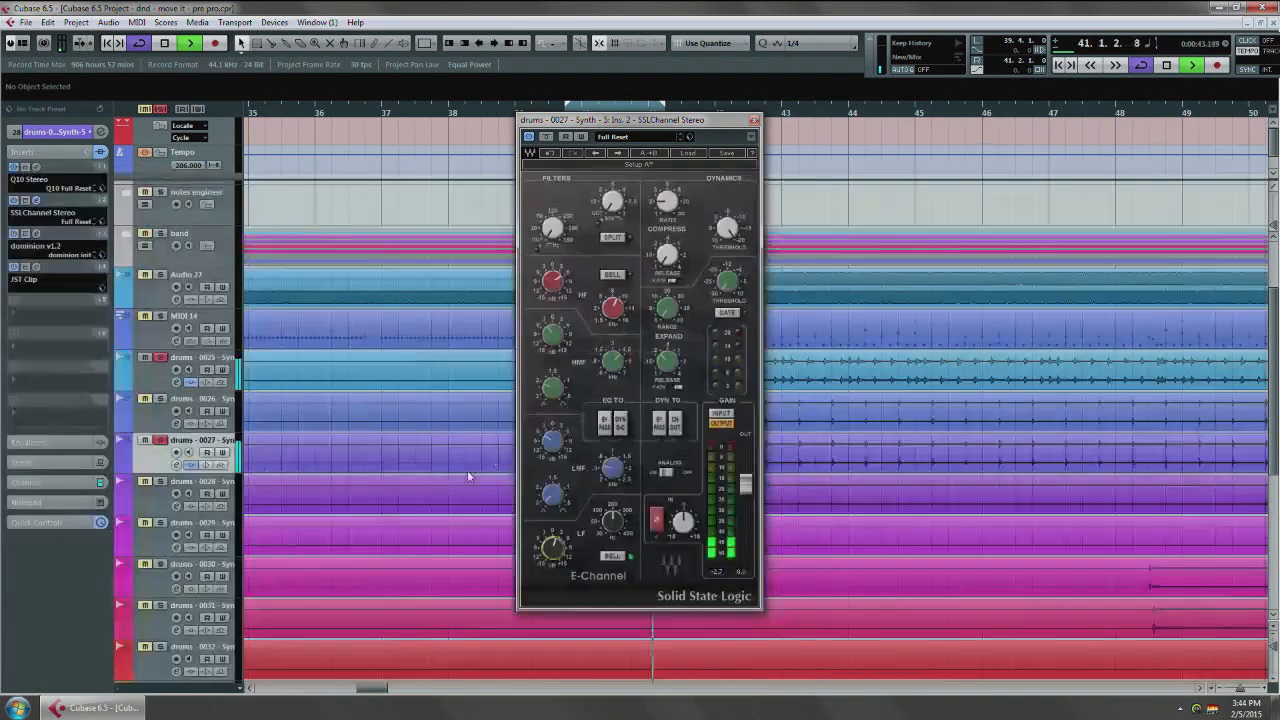
pyautogui.click(754, 121)
# Step: Set the locators to the range 48.3.1 to 55.2.1 across drums - 0025 to 0027 and play it
pyautogui.moveTo(704, 417); pyautogui.dragTo(628, 417)
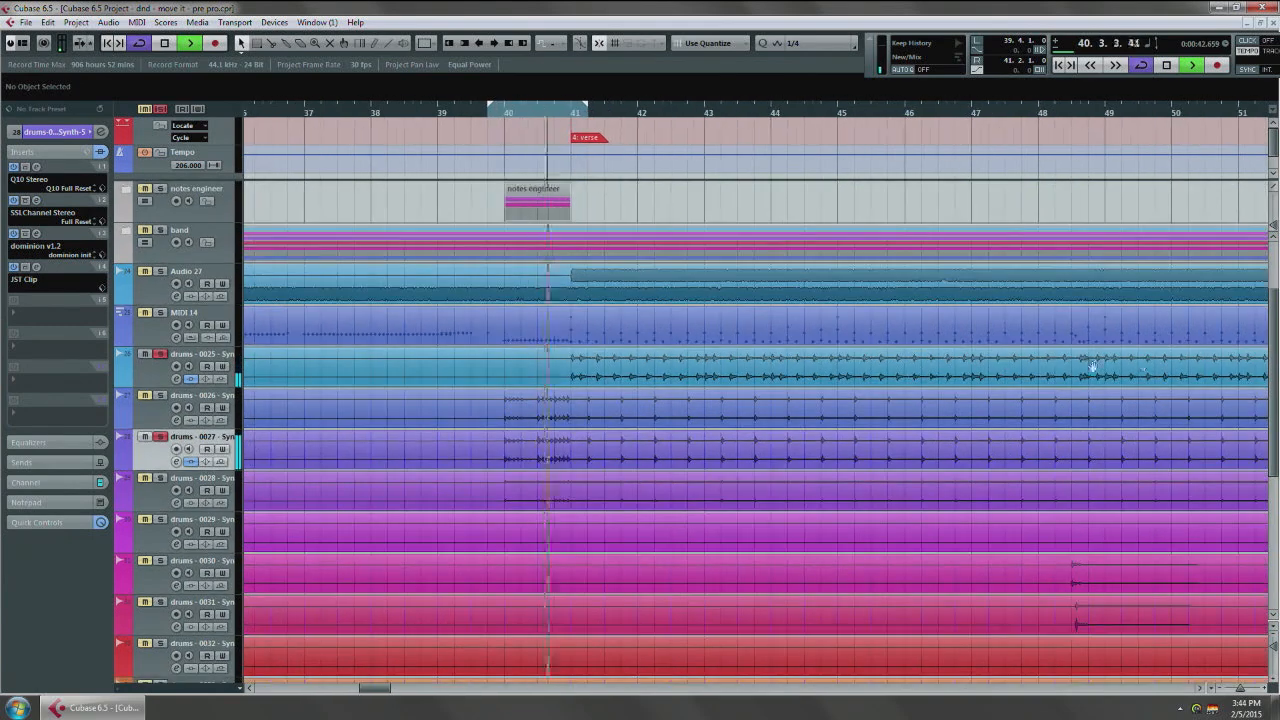
pyautogui.moveTo(1091, 367); pyautogui.dragTo(585, 380)
pyautogui.press('space')
pyautogui.click(602, 114)
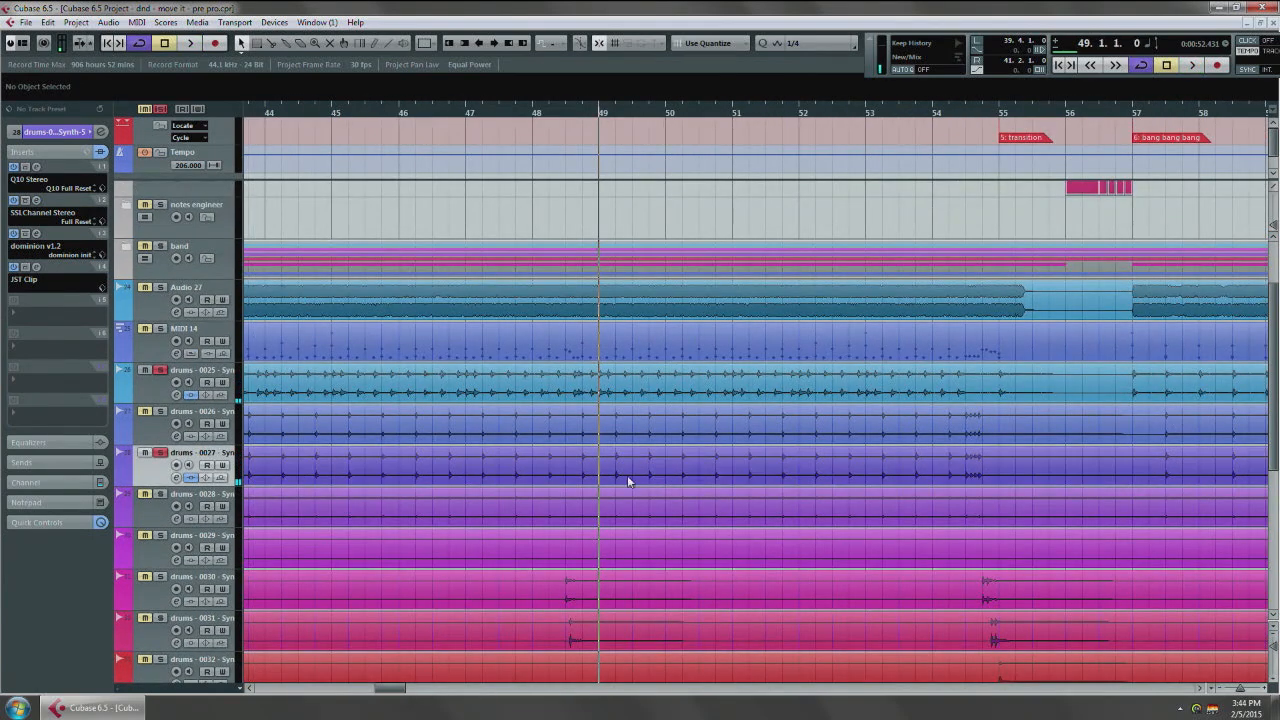
pyautogui.press('2')
pyautogui.moveTo(567, 384); pyautogui.dragTo(1015, 462)
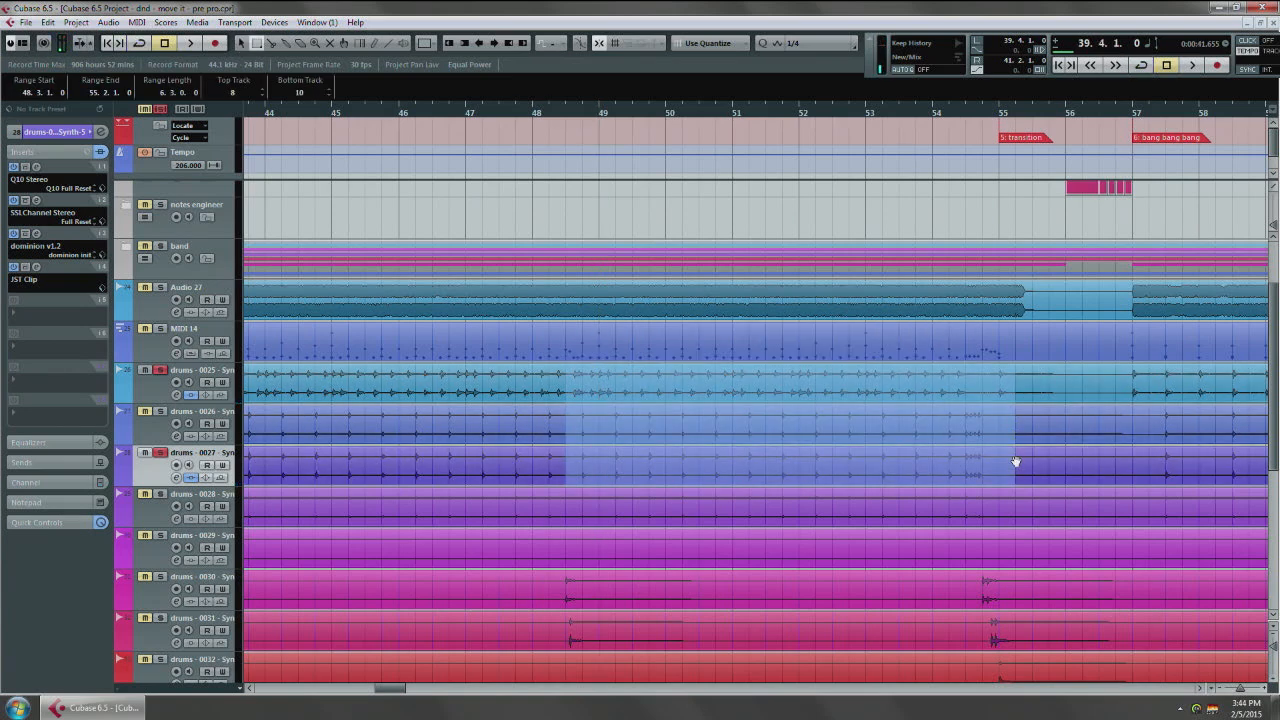
pyautogui.press('p')
pyautogui.press('space')
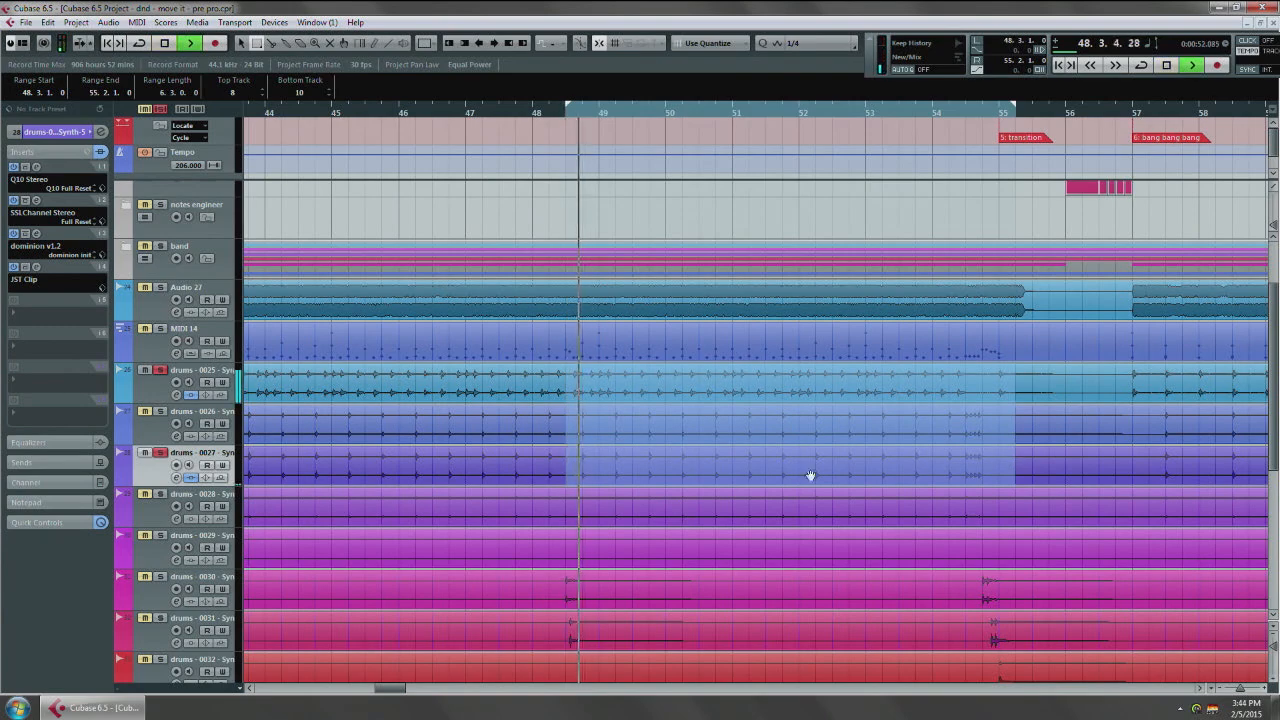
# Step: Compare drums - 0025 to 0027 with their inserts bypassed and active, including JST Clip on drums - 0027
pyautogui.click(188, 396)
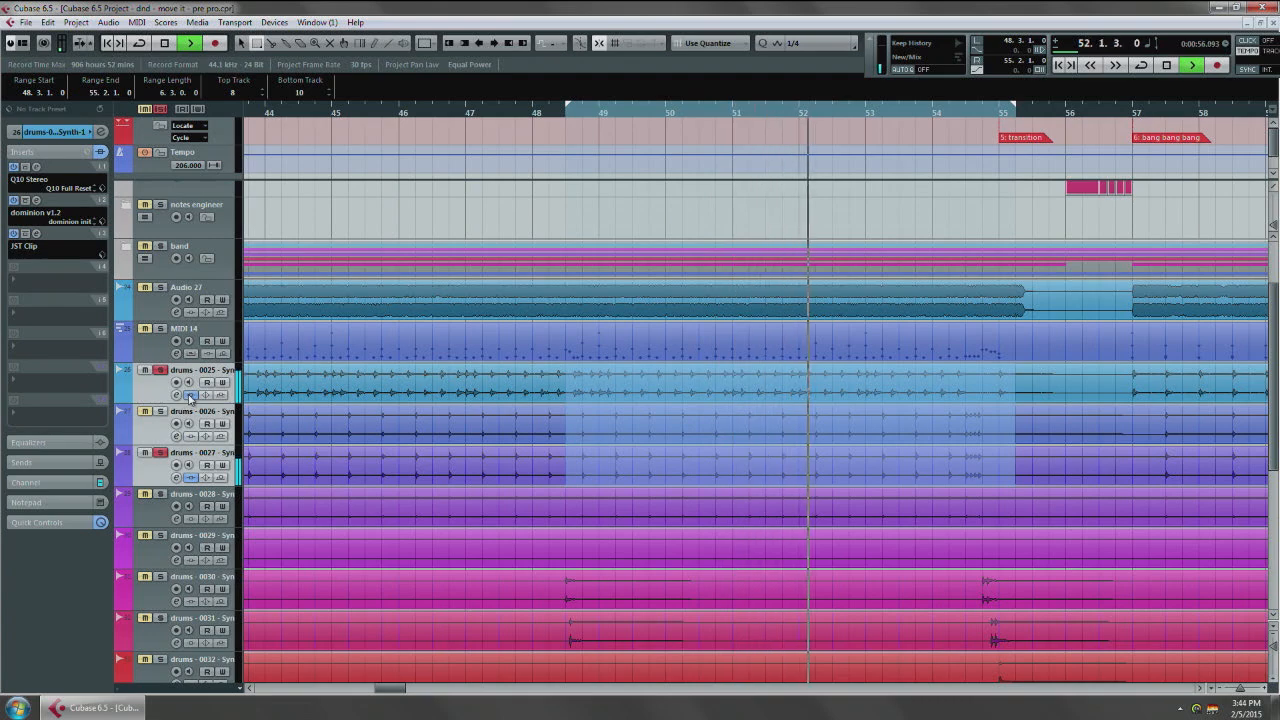
pyautogui.press('space')
pyautogui.press('F3')
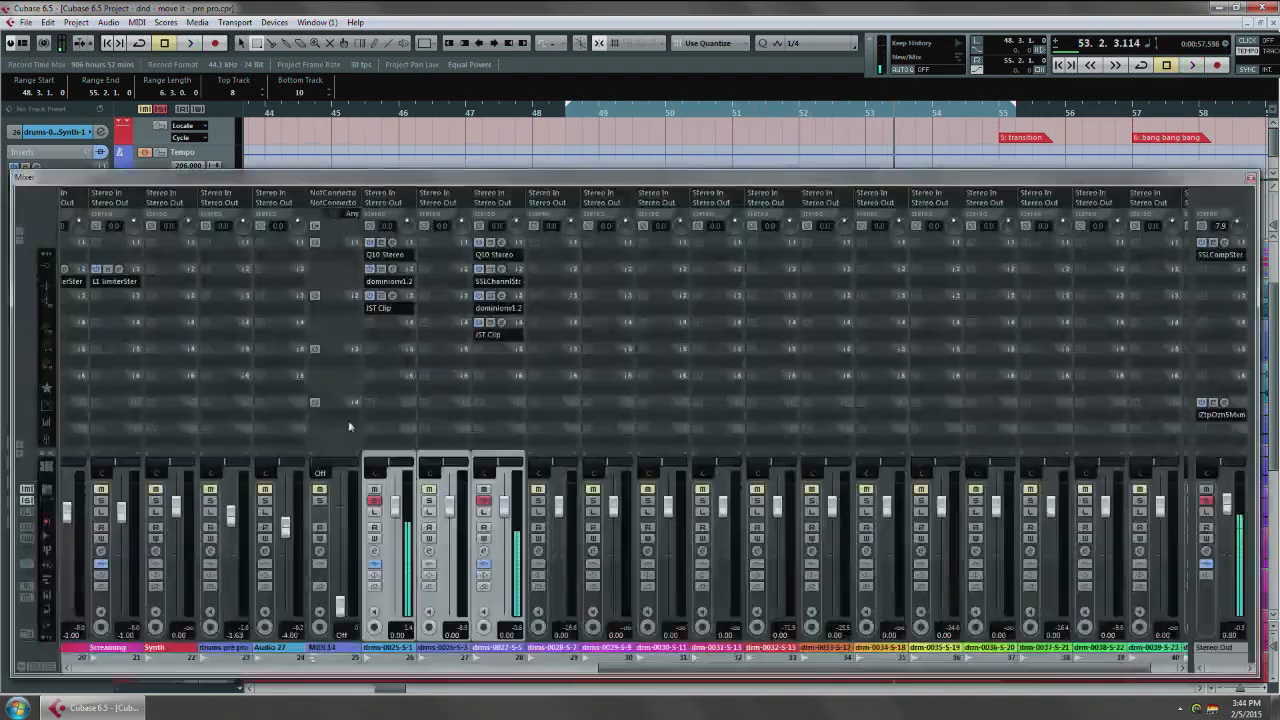
pyautogui.click(375, 565)
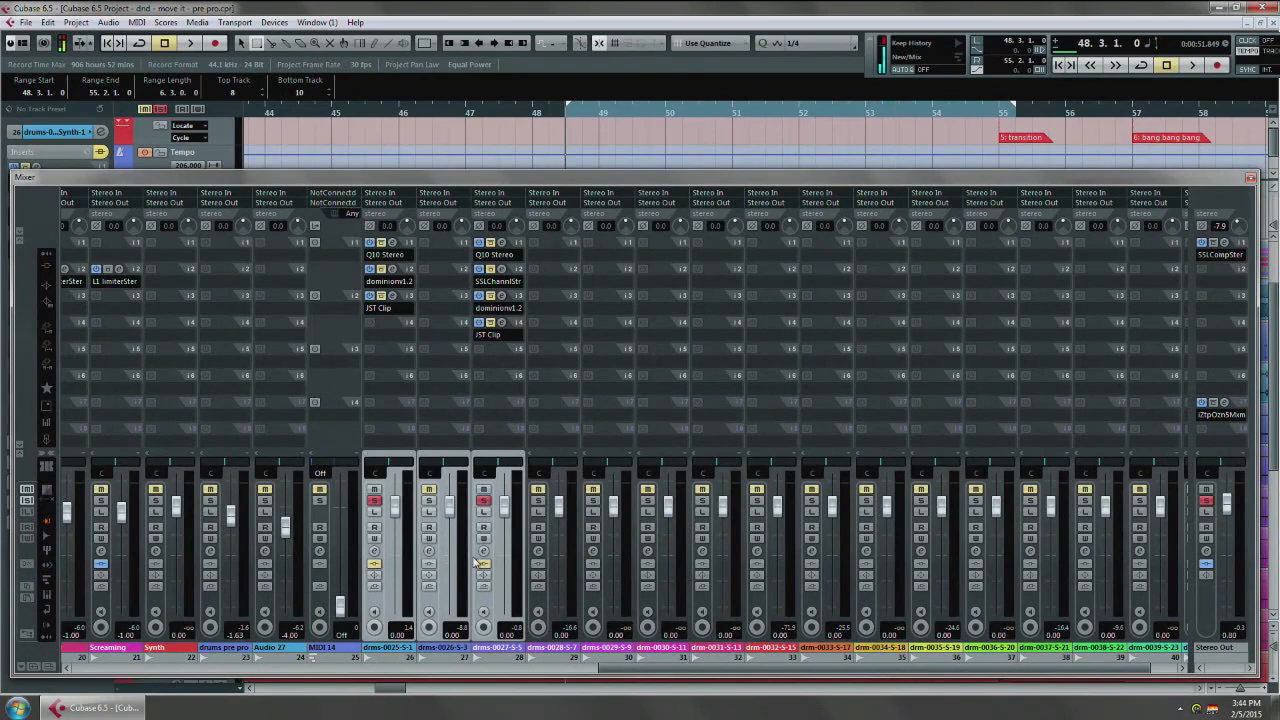
pyautogui.press('space')
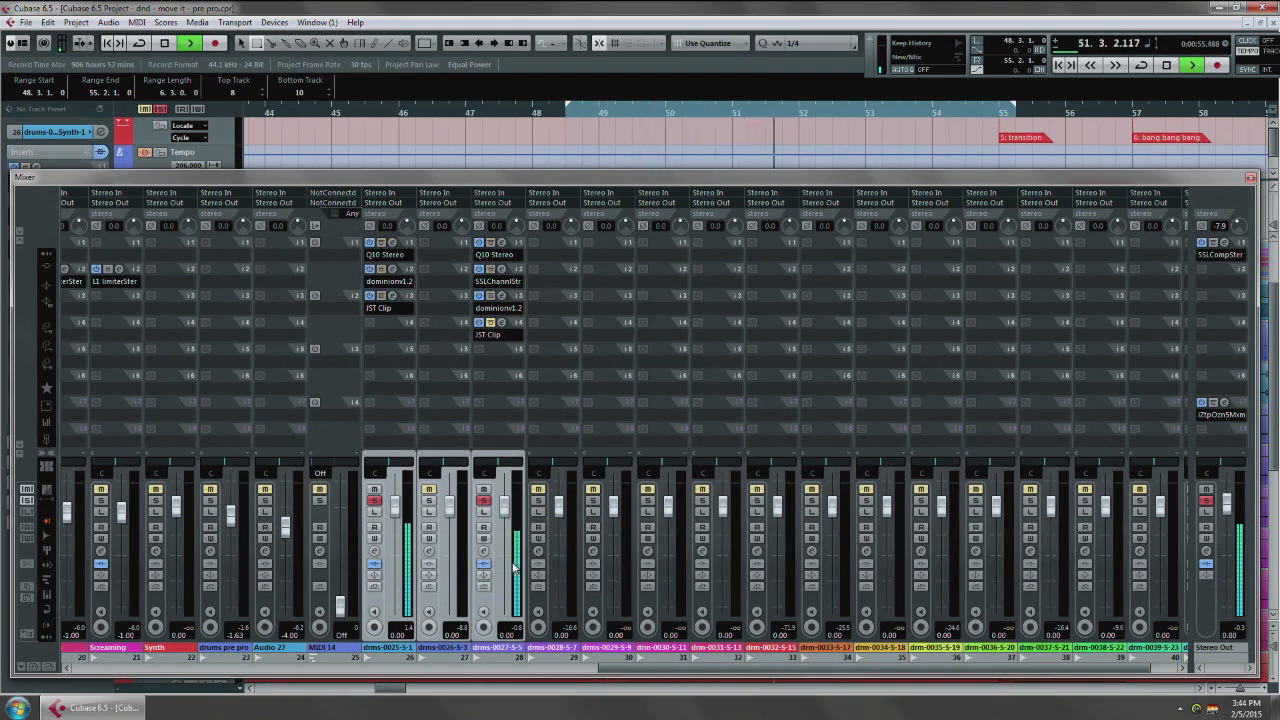
pyautogui.click(491, 323)
pyautogui.click(493, 323)
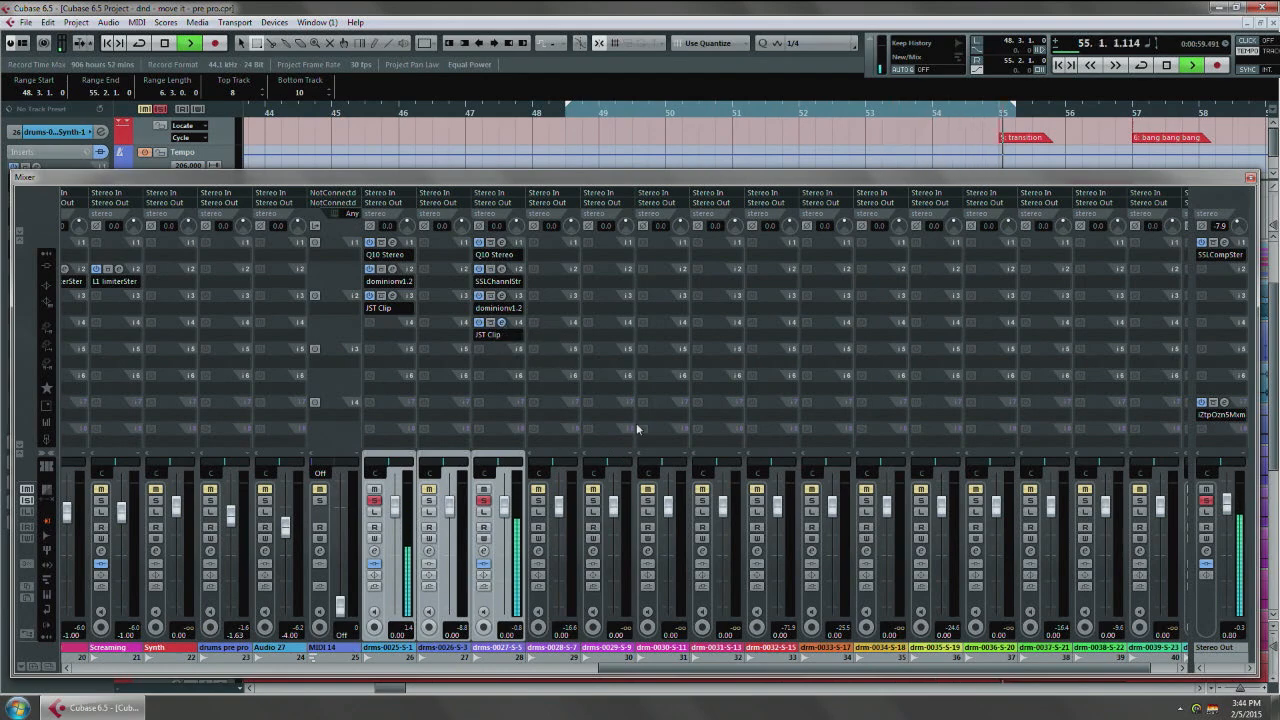
# Step: Stop playback, hide the mixer, and solo only the drums - 0026 track
pyautogui.press('space')
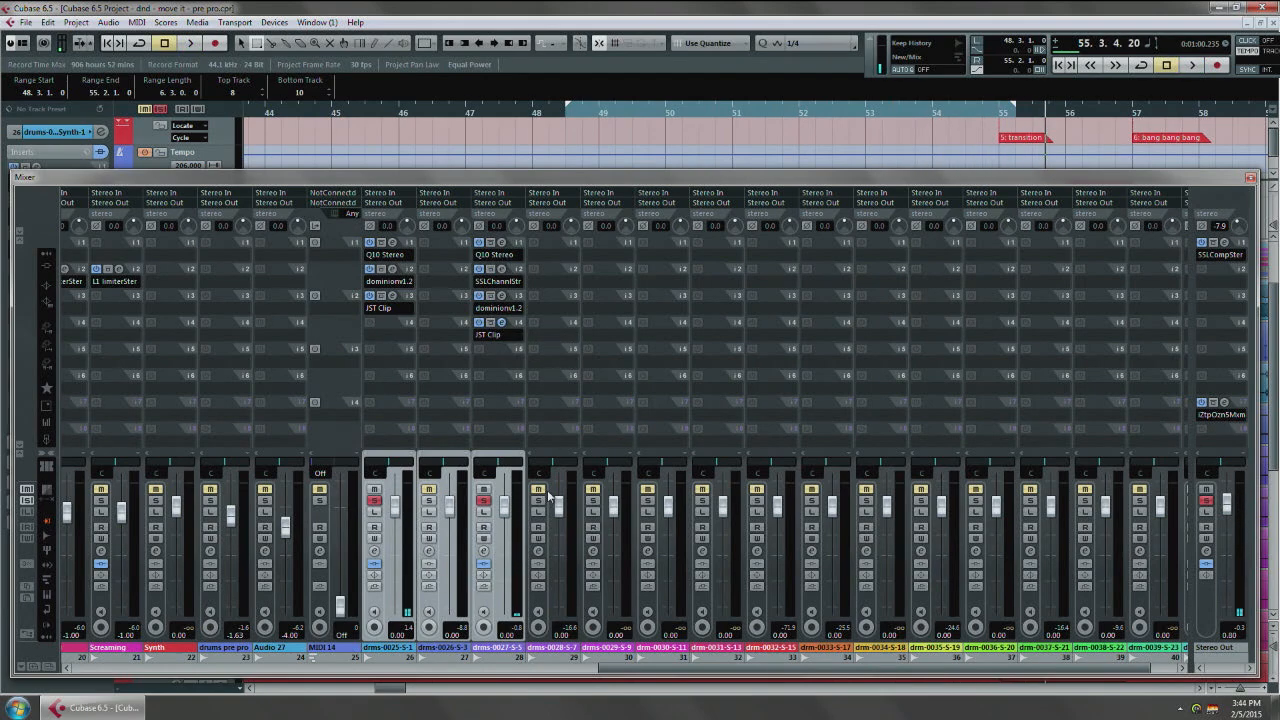
pyautogui.press('F3')
pyautogui.click(159, 413)
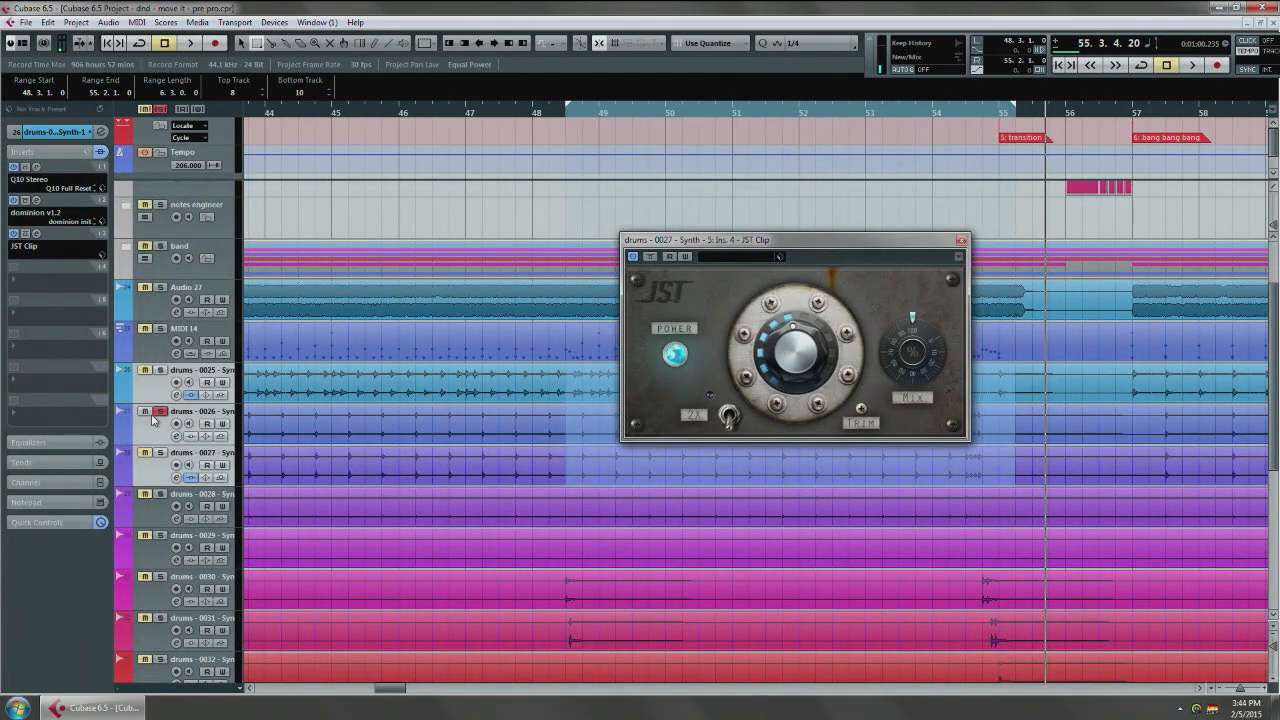